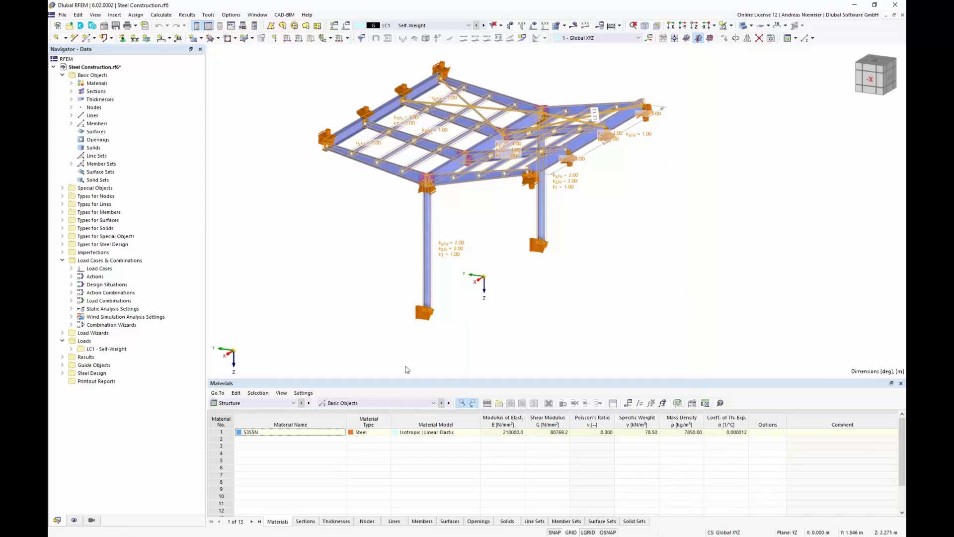
# Examine the steel design types: effective lengths for columns, pinned support and longitudinal members, and the Wings boundary condition
pyautogui.scroll(-2, 417, 339)
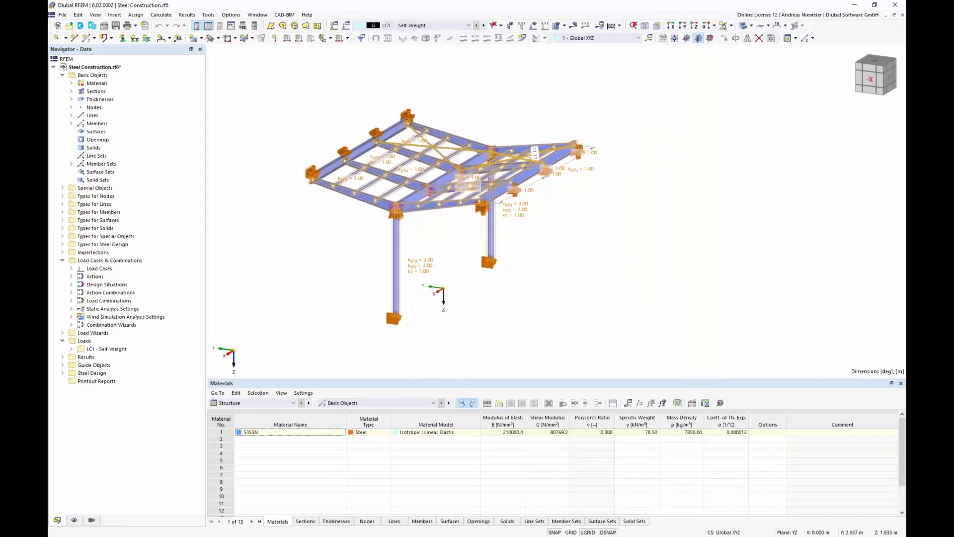
pyautogui.click(360, 334)
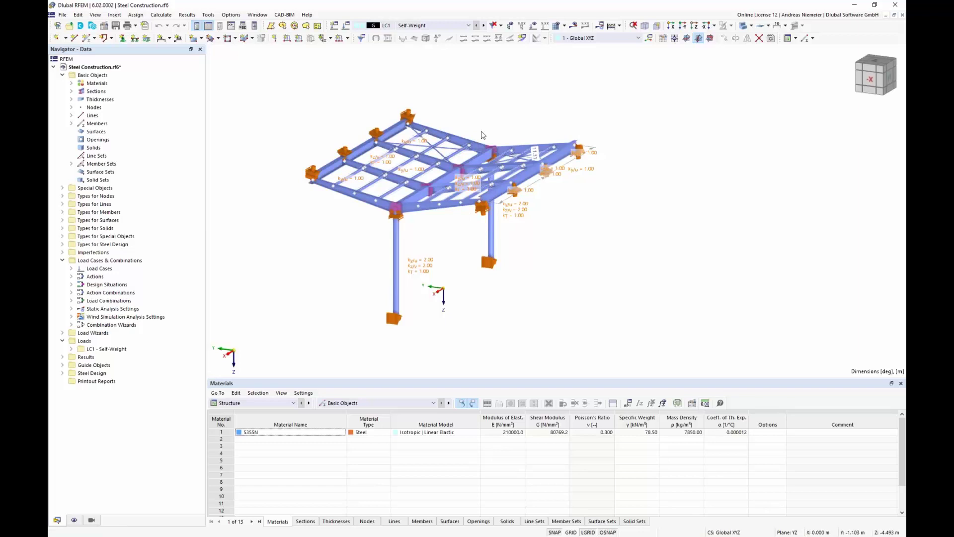
pyautogui.keyDown('ctrl'); pyautogui.moveTo(332, 340); pyautogui.dragTo(380, 298, button='middle'); pyautogui.keyUp('ctrl')
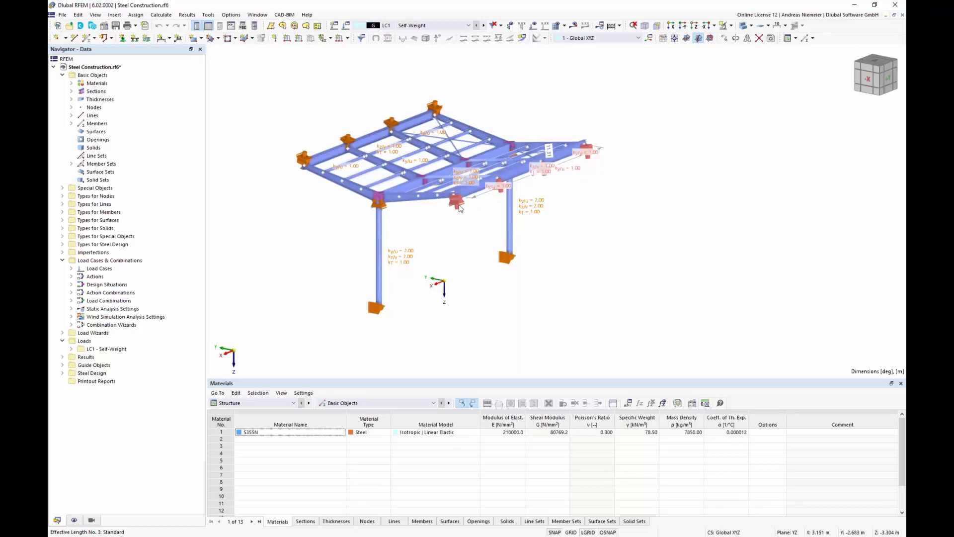
pyautogui.moveTo(447, 240); pyautogui.dragTo(495, 265, button='middle')
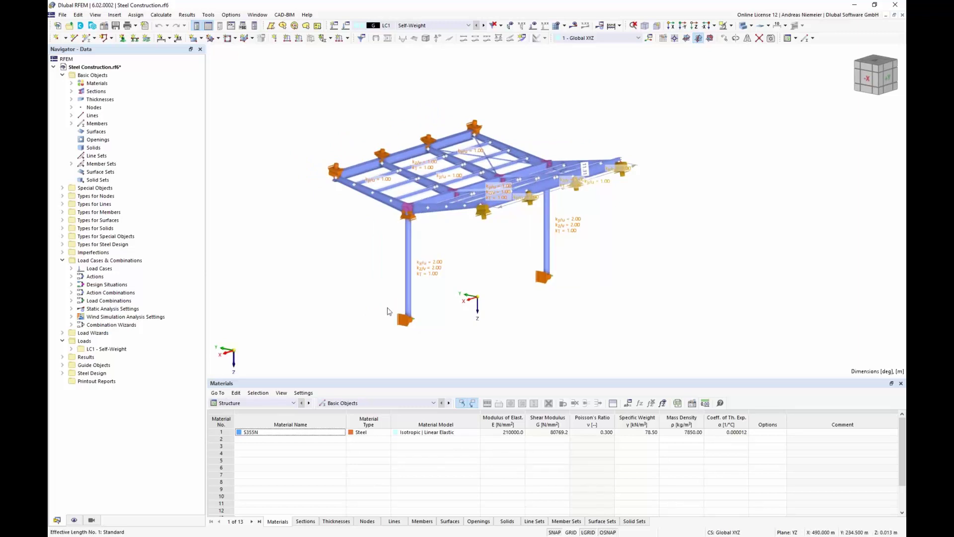
pyautogui.click(62, 245)
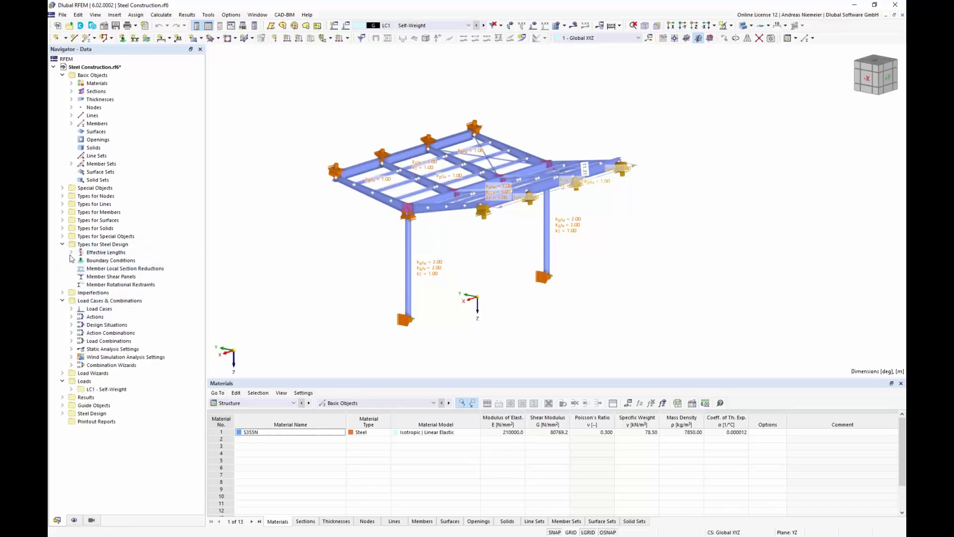
pyautogui.doubleClick(98, 253)
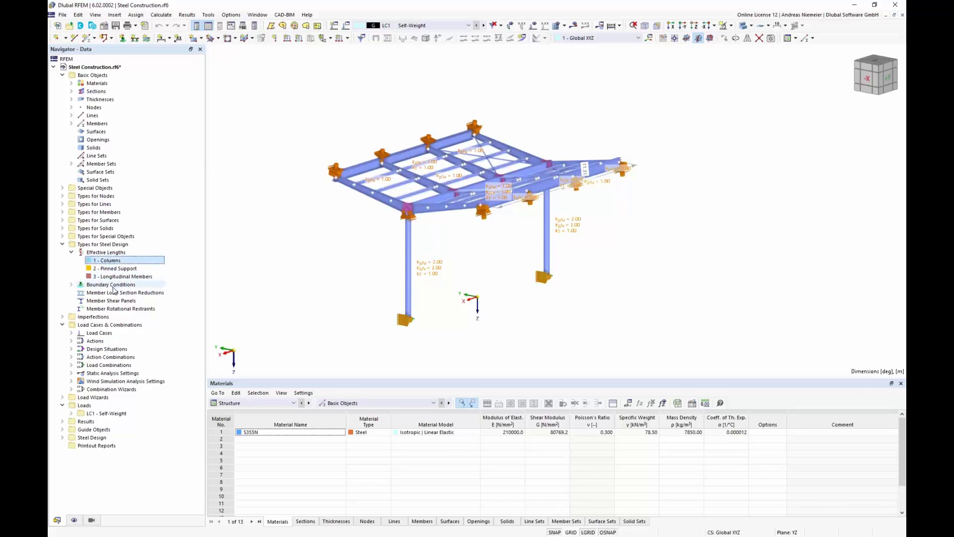
pyautogui.click(115, 269)
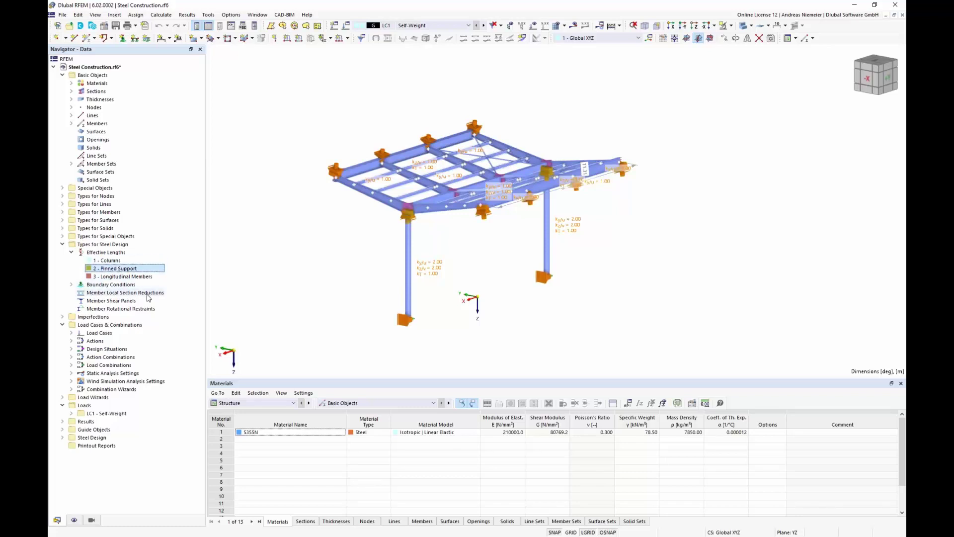
pyautogui.click(122, 276)
pyautogui.click(72, 285)
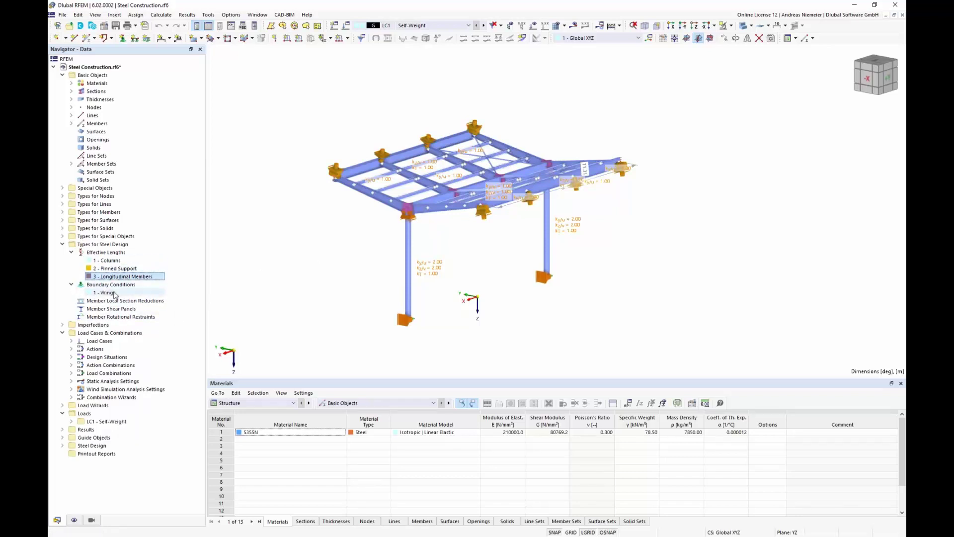
pyautogui.click(114, 293)
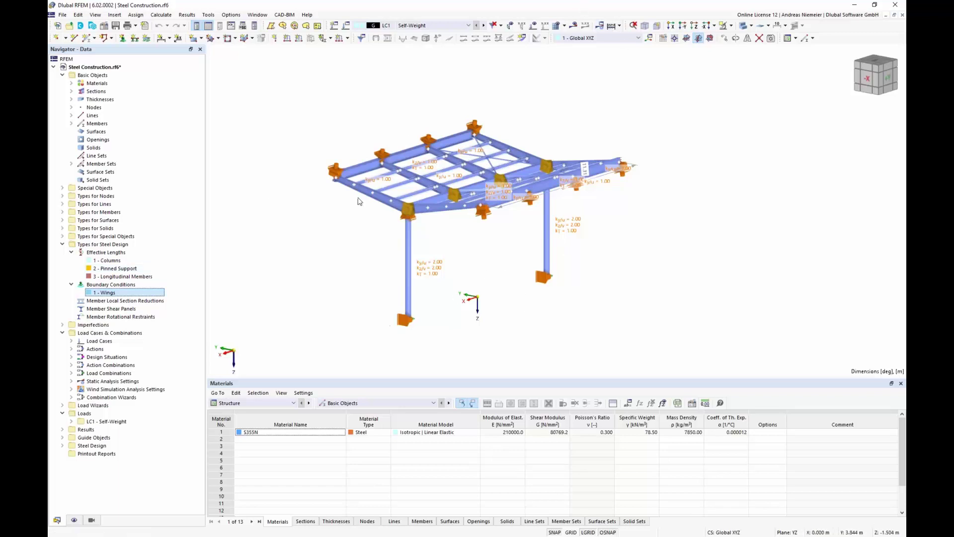
# Hide the Types for Steel Design symbols in the model display
pyautogui.click(92, 521)
pyautogui.click(75, 521)
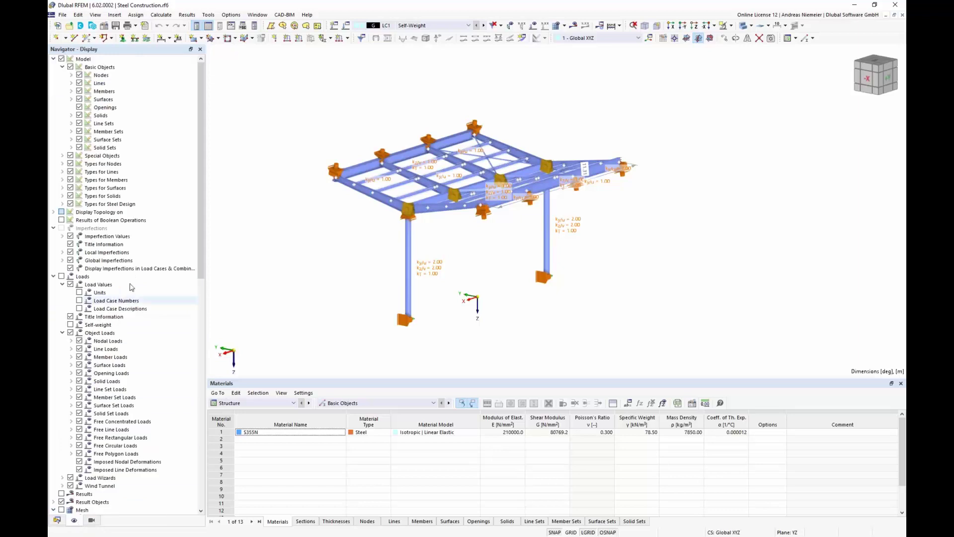
pyautogui.click(70, 203)
pyautogui.moveTo(356, 266); pyautogui.dragTo(363, 352, button='middle')
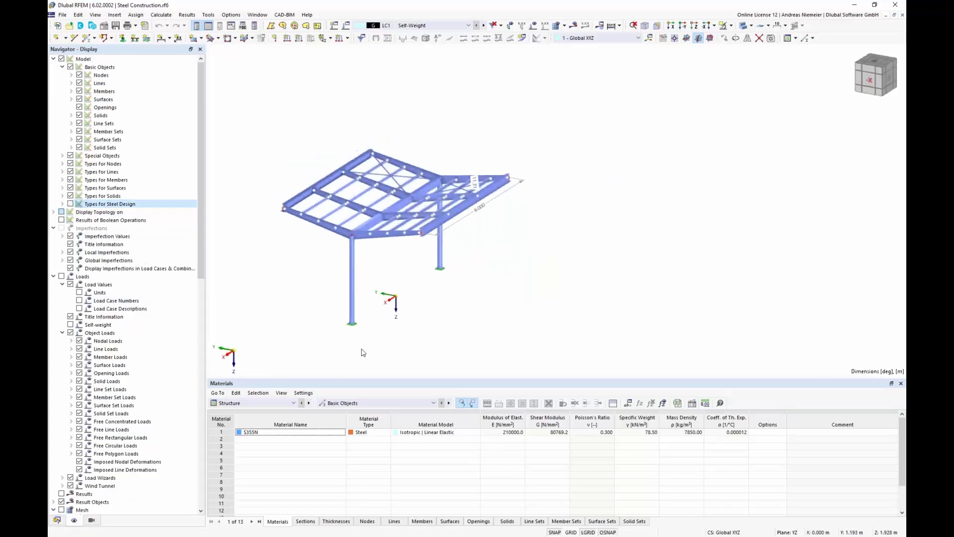
# Examine the canopy's columns, main beams and roof members up close and as a whole
pyautogui.scroll(5, 353, 251)
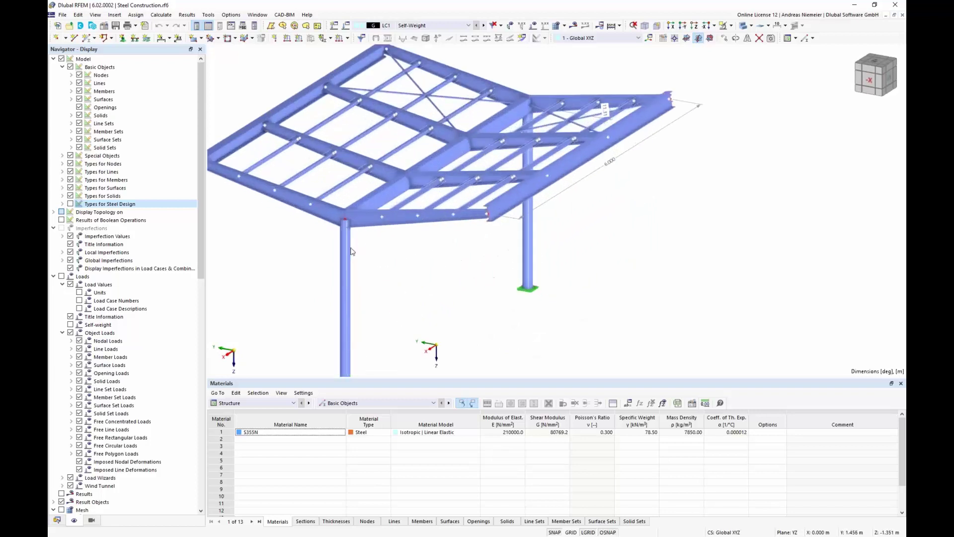
pyautogui.scroll(2, 351, 250)
pyautogui.scroll(-5, 400, 190)
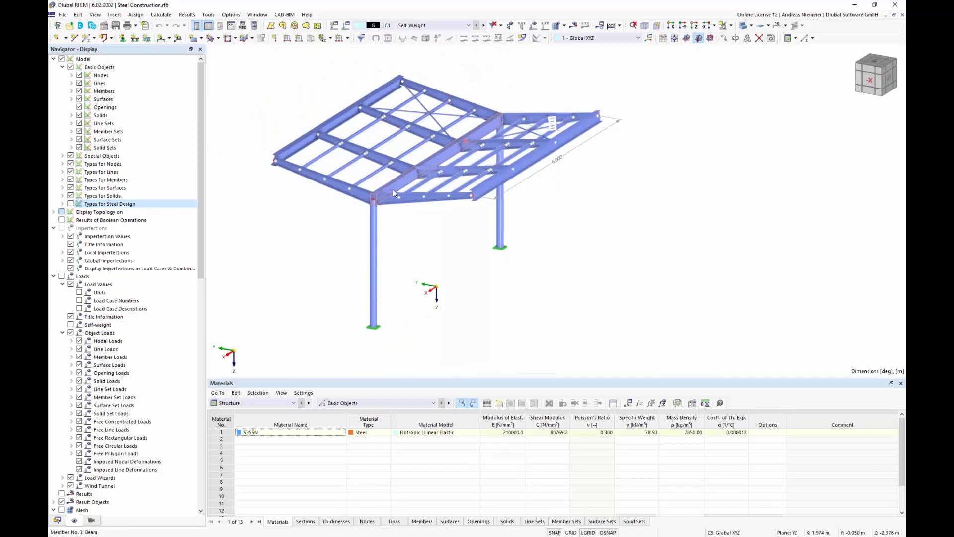
pyautogui.moveTo(416, 189)
pyautogui.scroll(2, 318, 166)
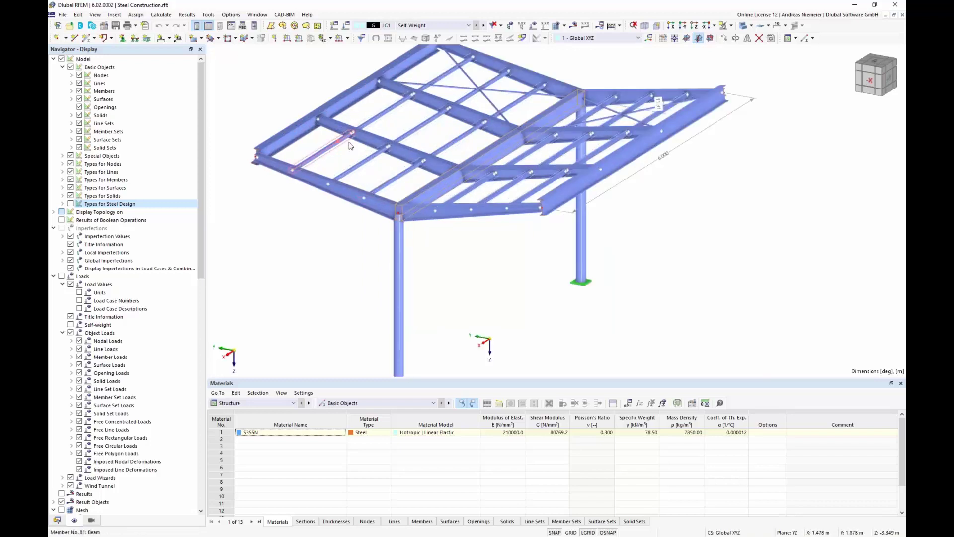
pyautogui.scroll(-3, 327, 263)
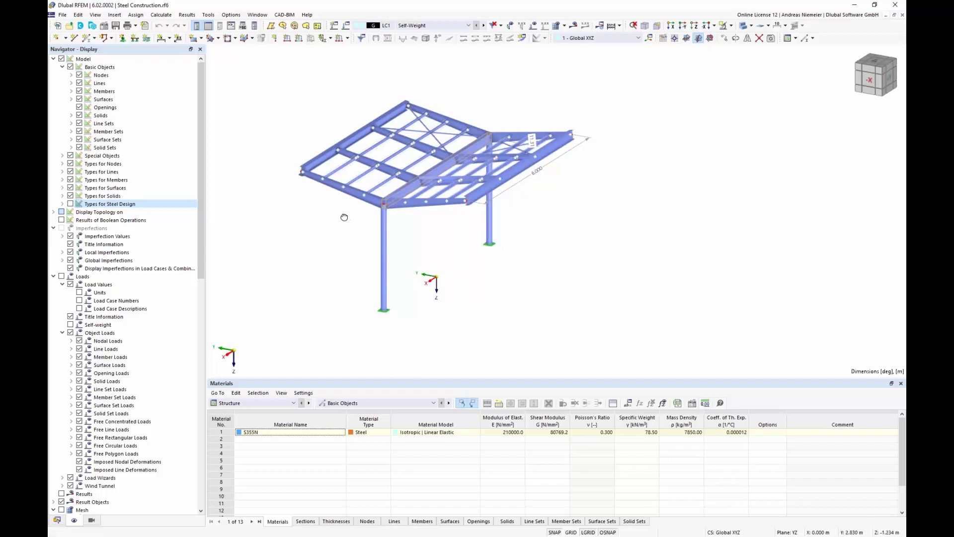
pyautogui.keyDown('ctrl'); pyautogui.moveTo(342, 217); pyautogui.dragTo(348, 219, button='middle'); pyautogui.keyUp('ctrl')
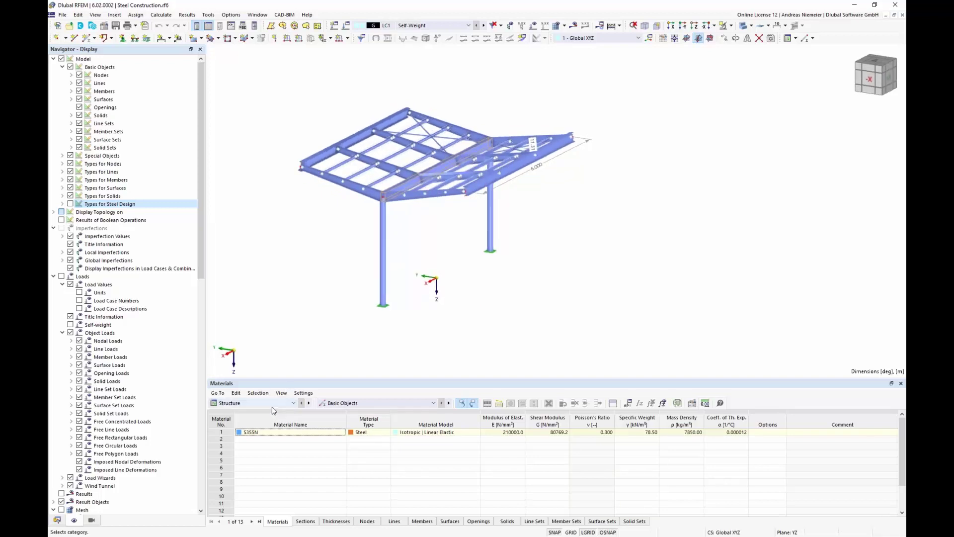
# Show the Load Cases & Combinations table and inspect the Self-Weight load case
pyautogui.click(273, 403)
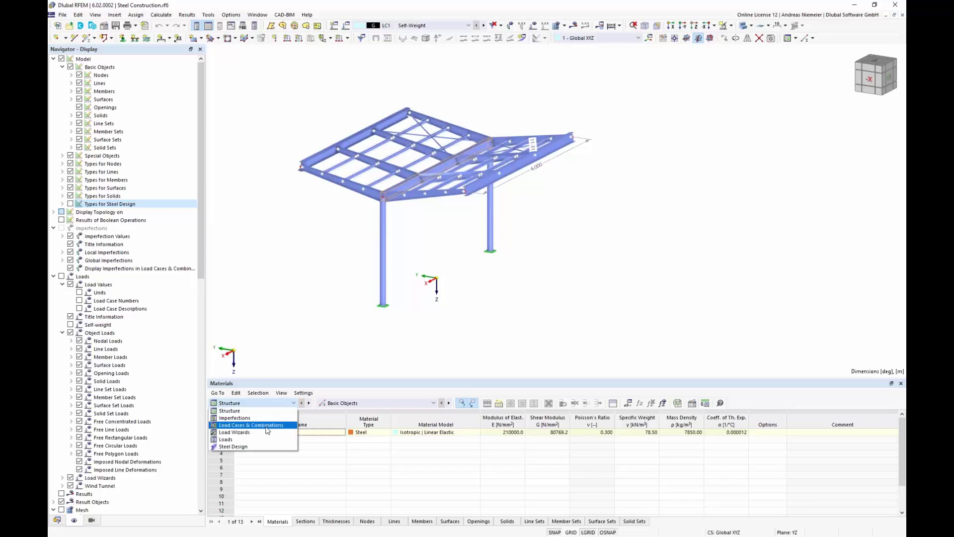
pyautogui.click(269, 426)
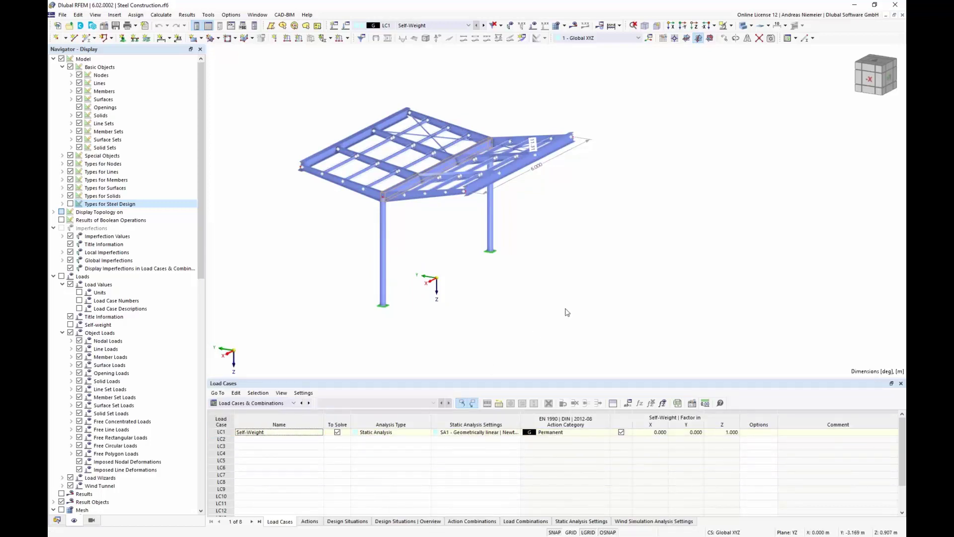
pyautogui.click(298, 433)
pyautogui.click(297, 433)
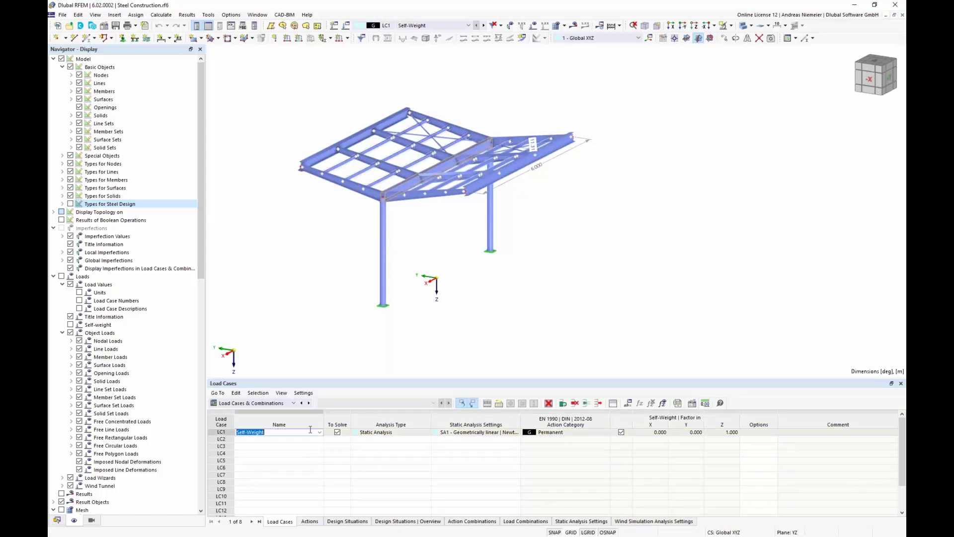
# Display the Self-Weight results, including the member axial force N, and examine the steel design check ratios on the model
pyautogui.click(610, 26)
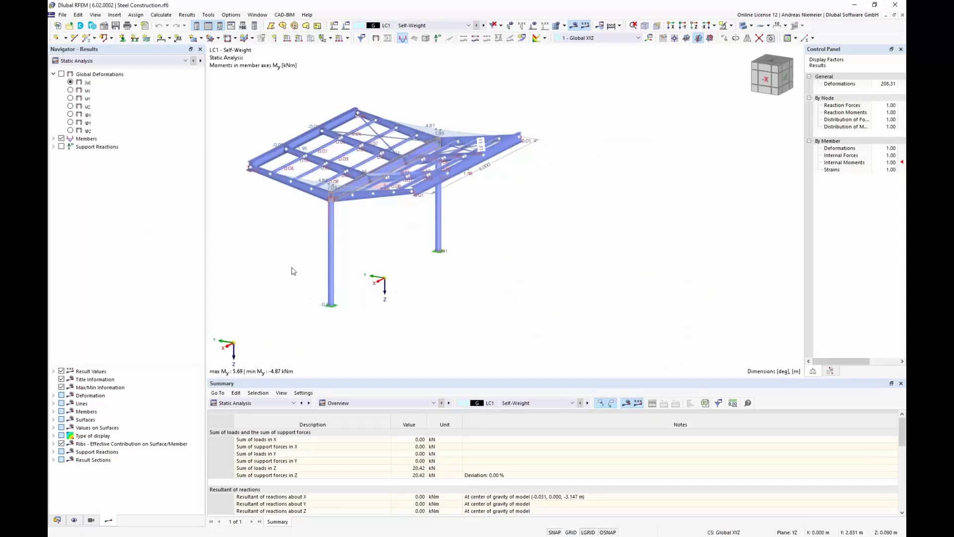
pyautogui.moveTo(328, 260); pyautogui.dragTo(323, 262, button='middle')
pyautogui.scroll(1, 475, 142)
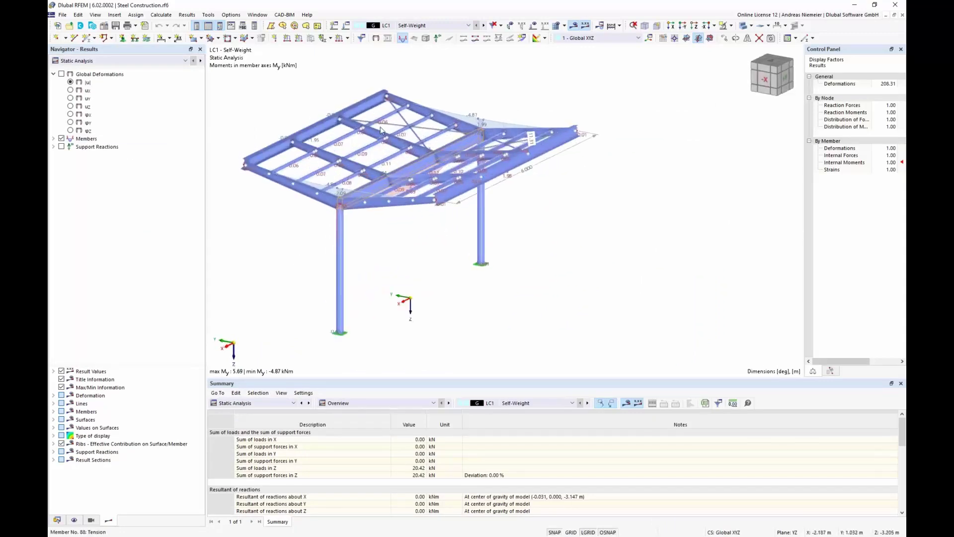
pyautogui.click(54, 139)
pyautogui.click(62, 170)
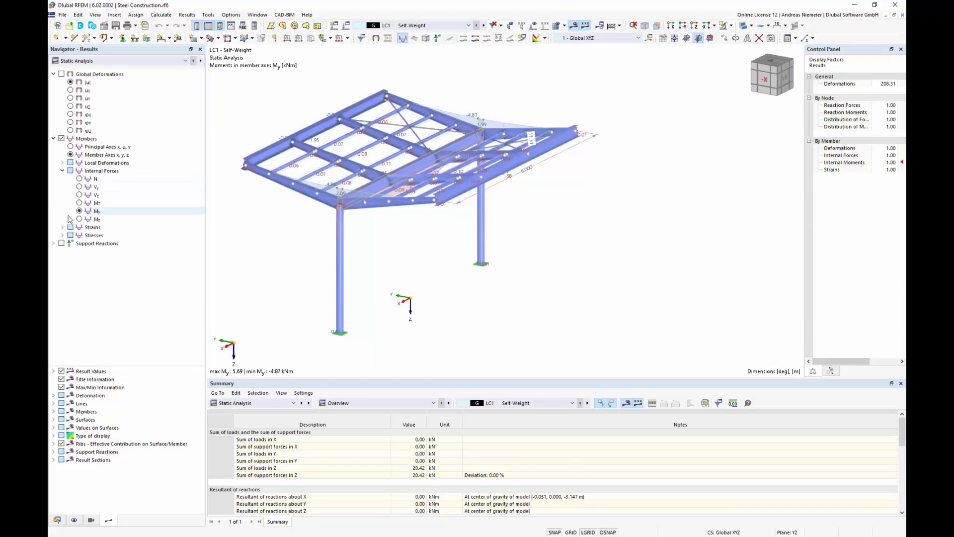
pyautogui.click(79, 178)
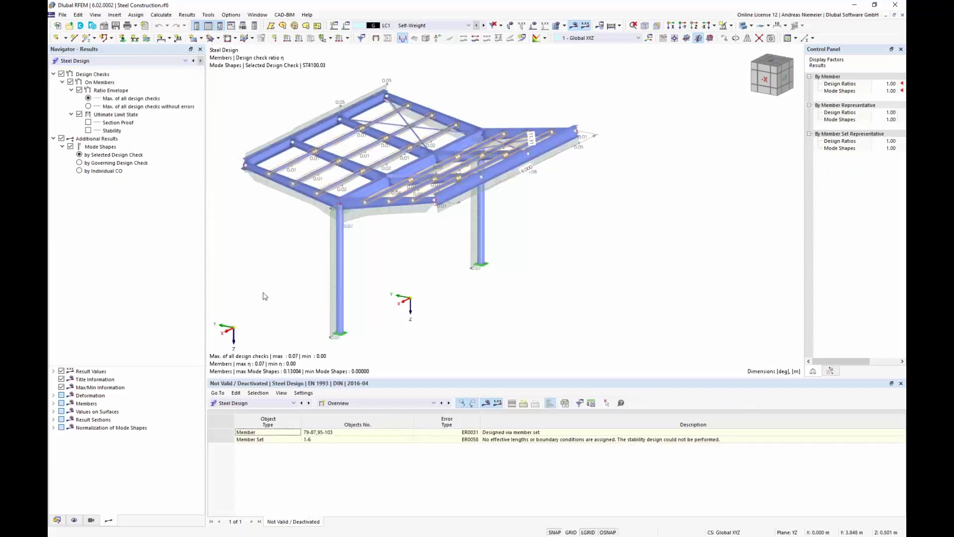
pyautogui.keyDown('ctrl'); pyautogui.moveTo(266, 291); pyautogui.dragTo(346, 283, button='middle'); pyautogui.keyUp('ctrl')
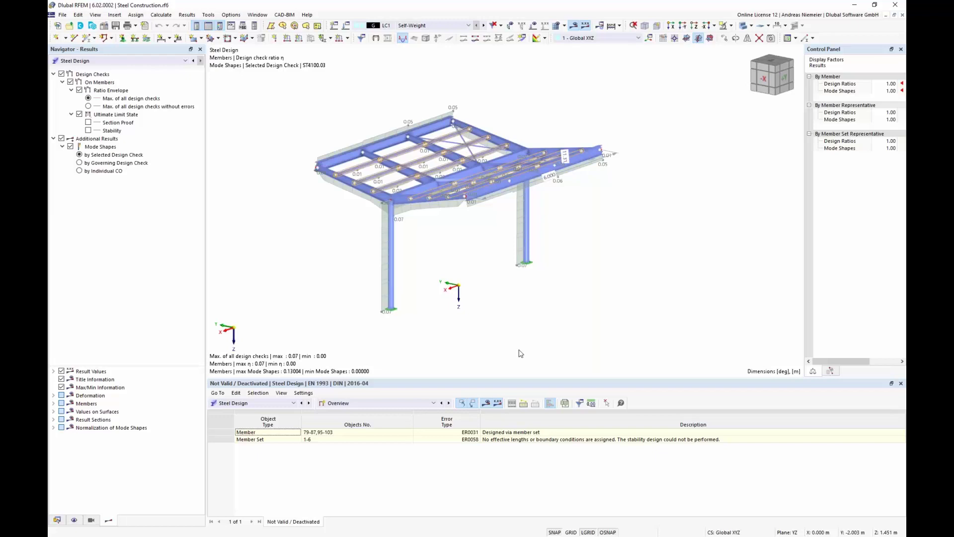
# Return to the Load Cases & Combinations table and begin a second load case, LC2
pyautogui.click(286, 404)
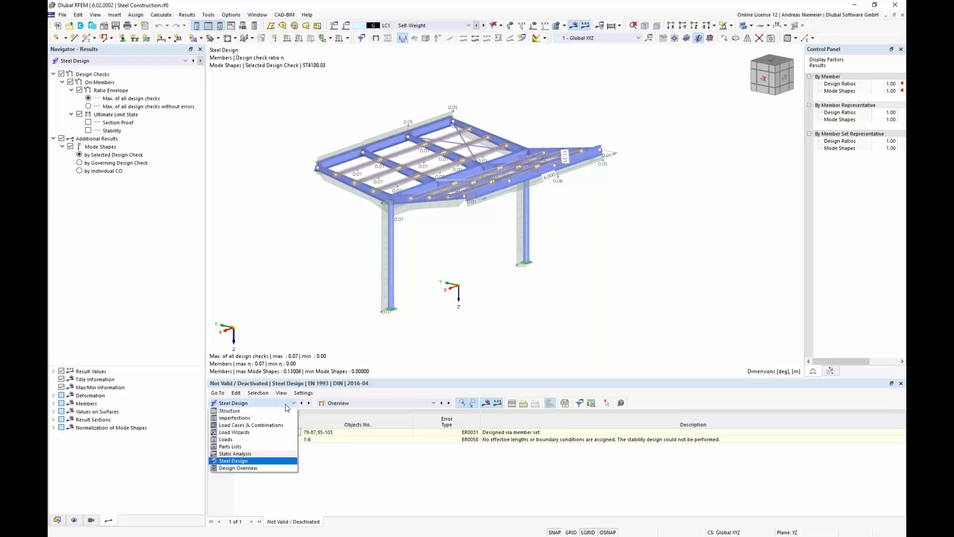
pyautogui.click(286, 425)
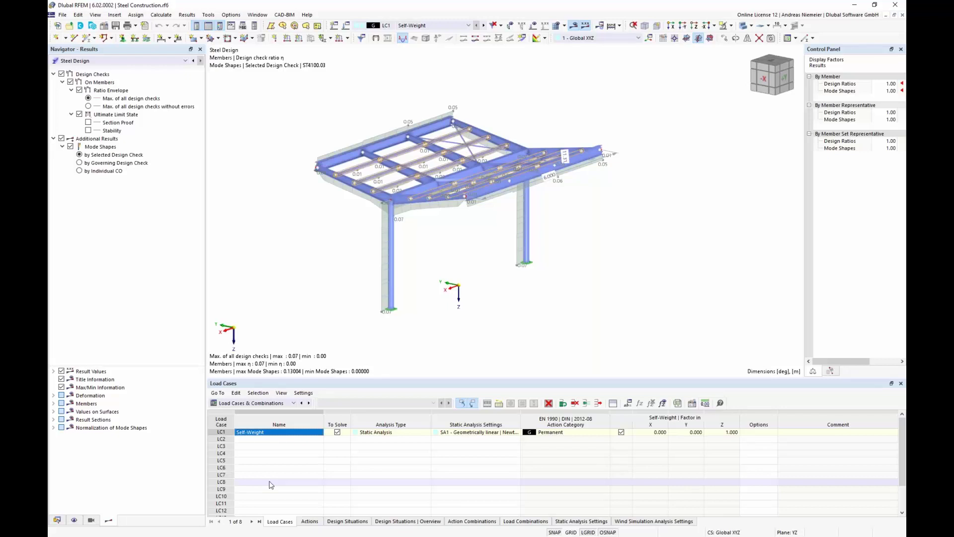
pyautogui.click(276, 439)
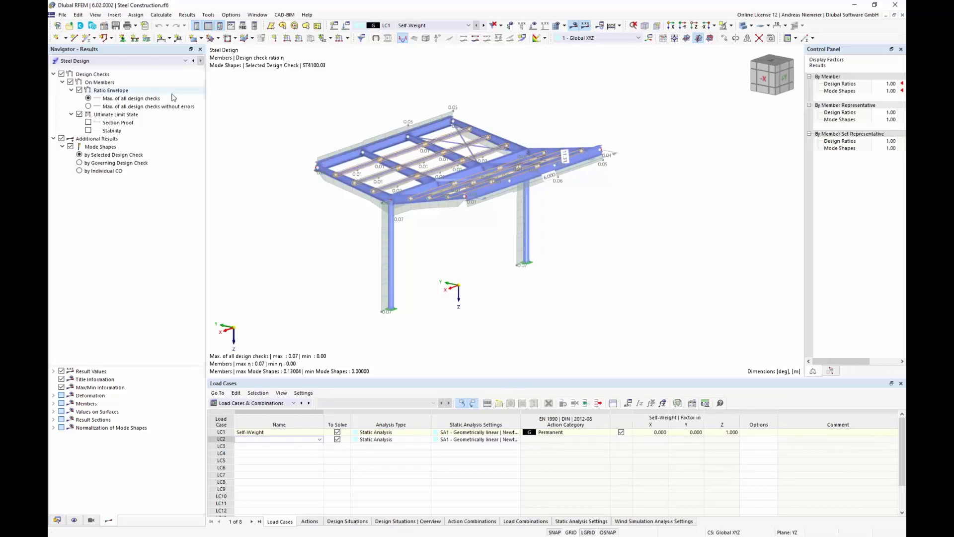
# Review the activated add-ons in the Steel Construction model's base data, leaving the dialog without changes
pyautogui.click(58, 520)
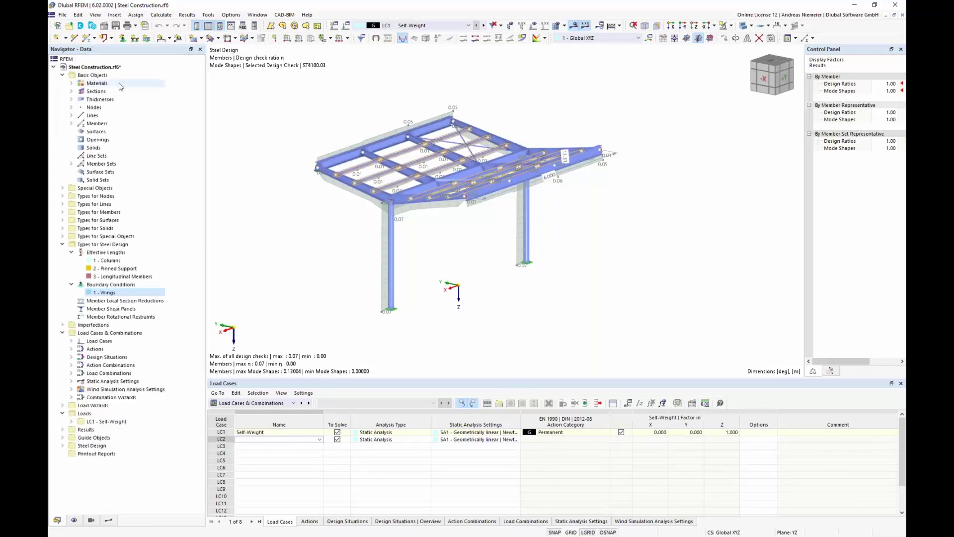
pyautogui.rightClick(87, 67)
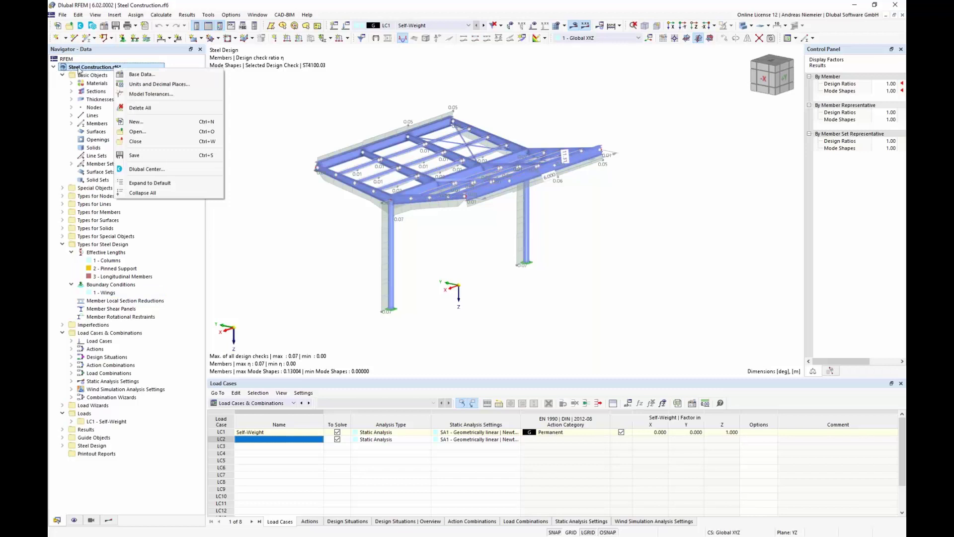
pyautogui.click(141, 74)
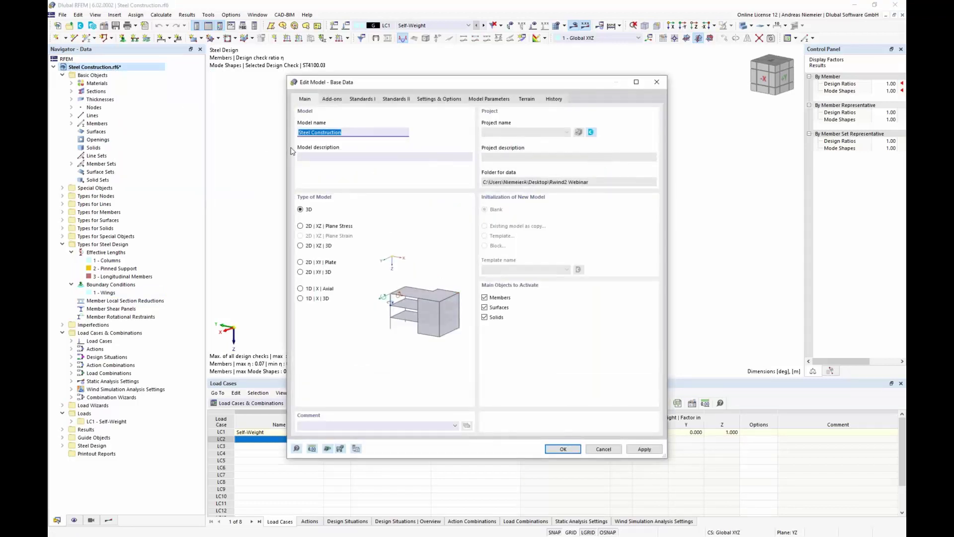
pyautogui.click(331, 100)
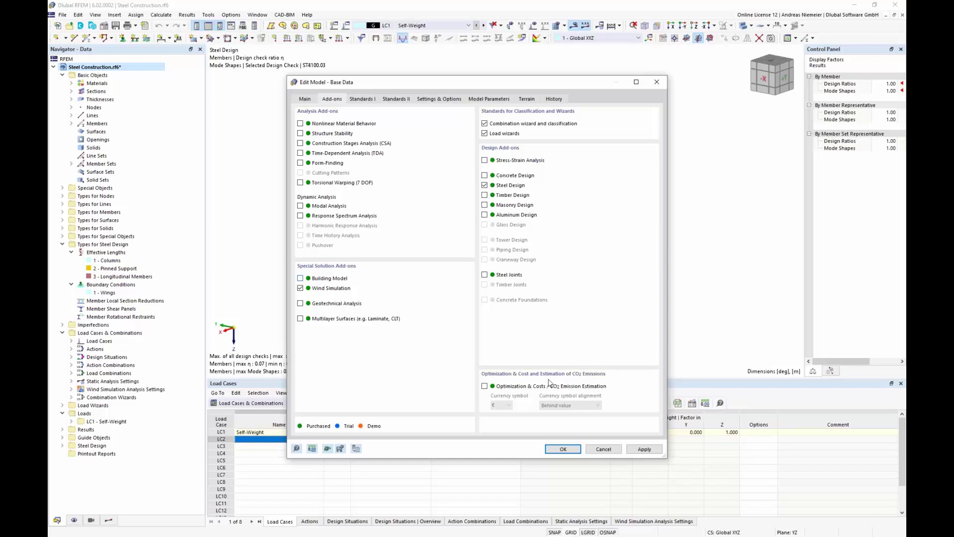
pyautogui.click(603, 449)
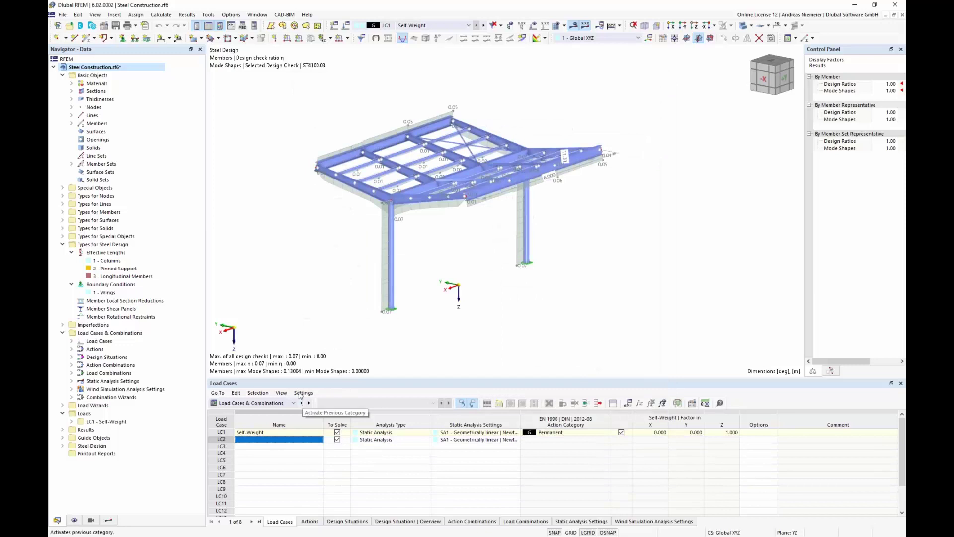
# Open load case LC2 for editing and name it "Wind in Y"
pyautogui.click(222, 440)
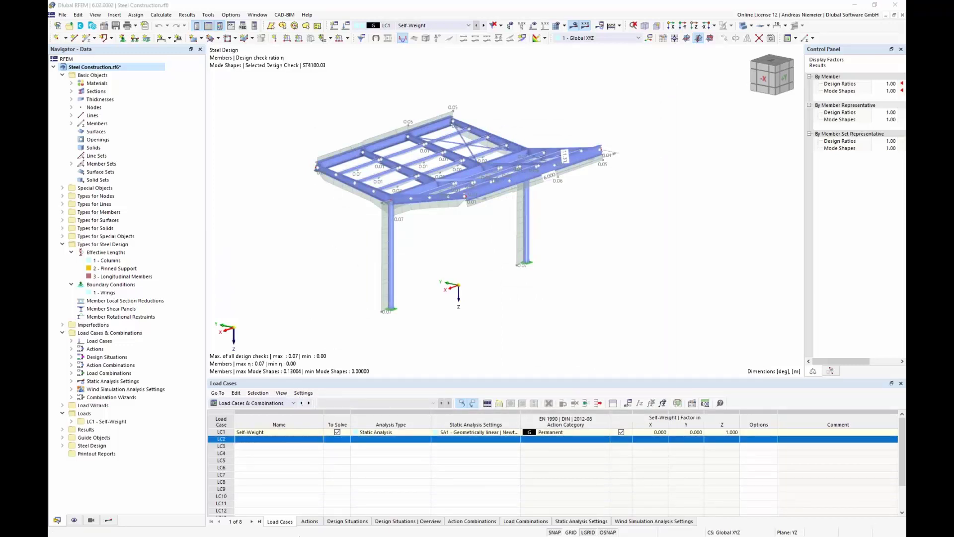
pyautogui.doubleClick(222, 439)
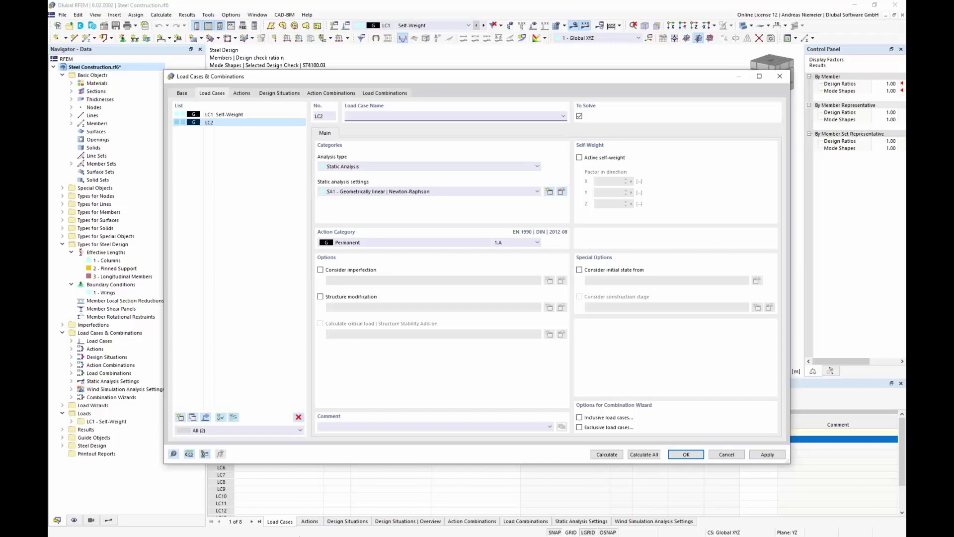
pyautogui.write('Wind in')
pyautogui.moveTo(389, 81); pyautogui.dragTo(396, 353)
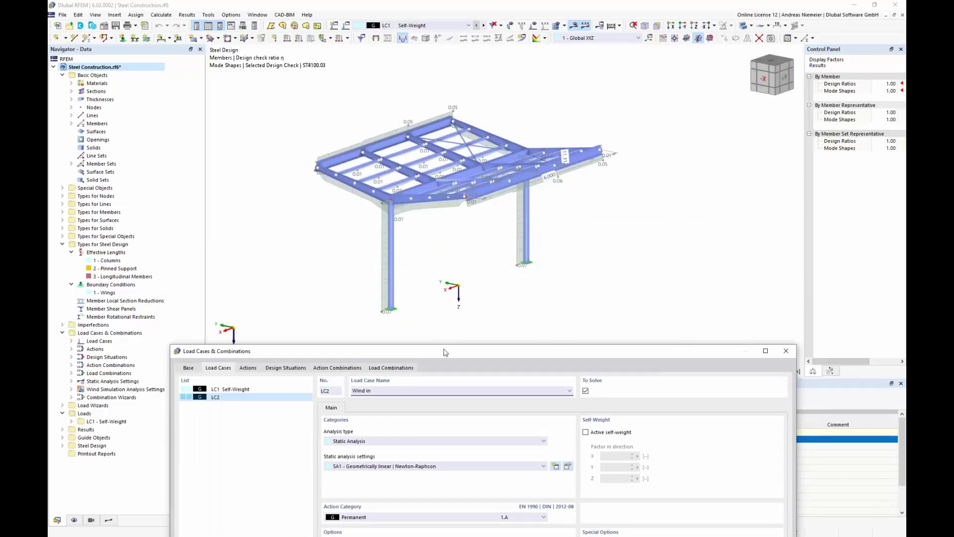
pyautogui.moveTo(445, 353); pyautogui.dragTo(458, 177)
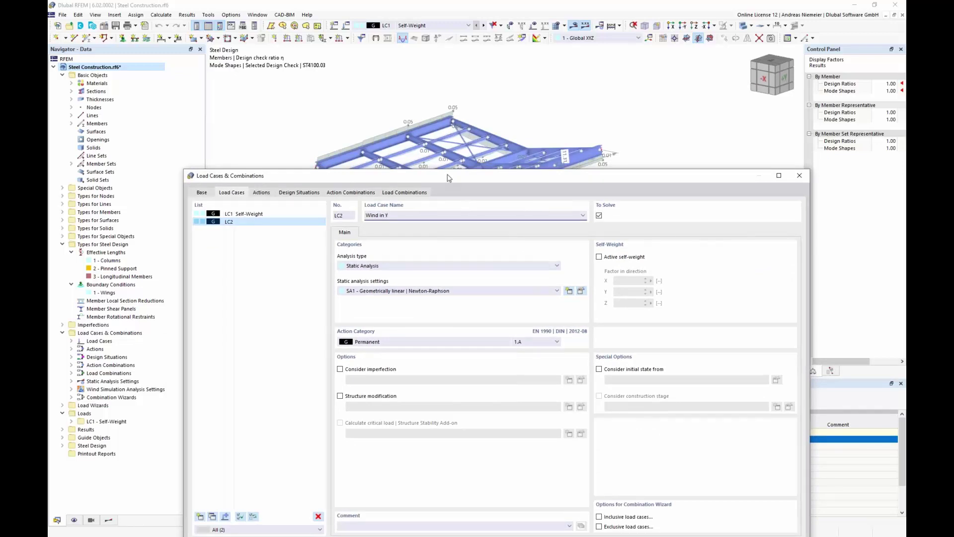
pyautogui.moveTo(449, 178); pyautogui.dragTo(441, 99)
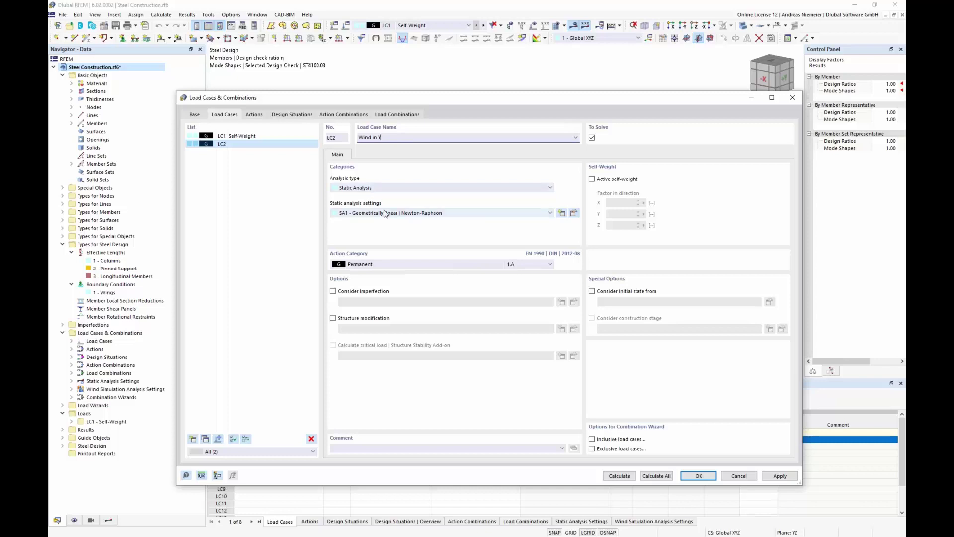
# Set LC2's analysis type to Wind Simulation and its action category to Wind, keeping the geometrically linear SA1 static analysis settings
pyautogui.click(417, 187)
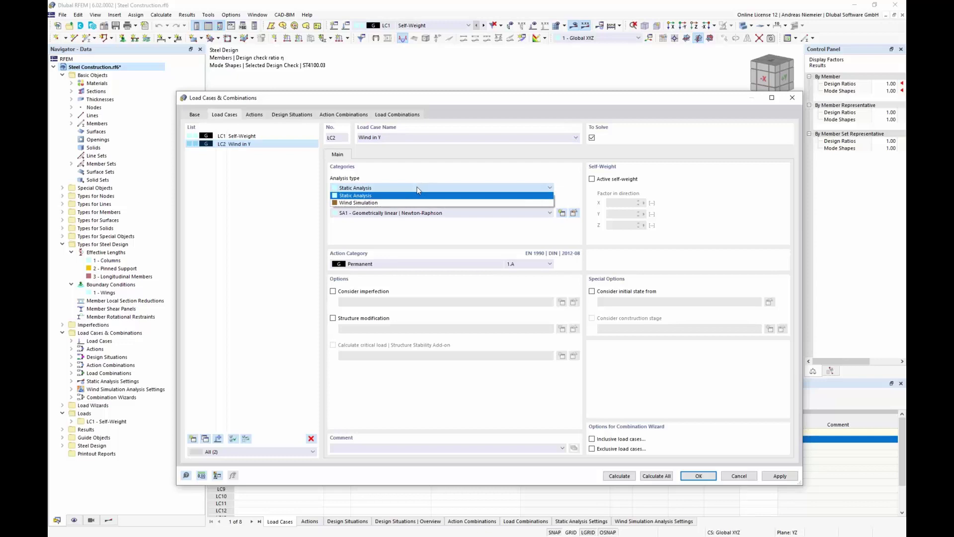
pyautogui.click(357, 204)
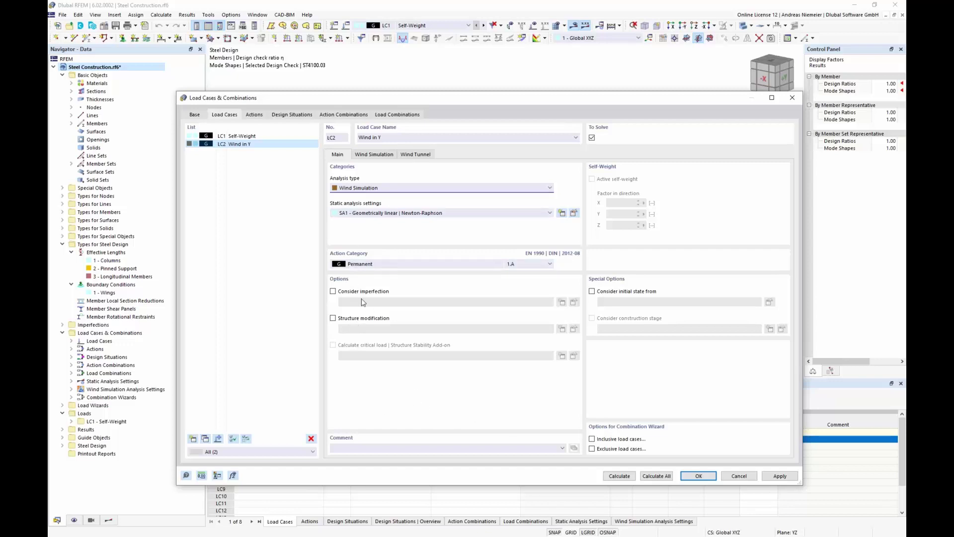
pyautogui.click(376, 264)
pyautogui.press('Escape')
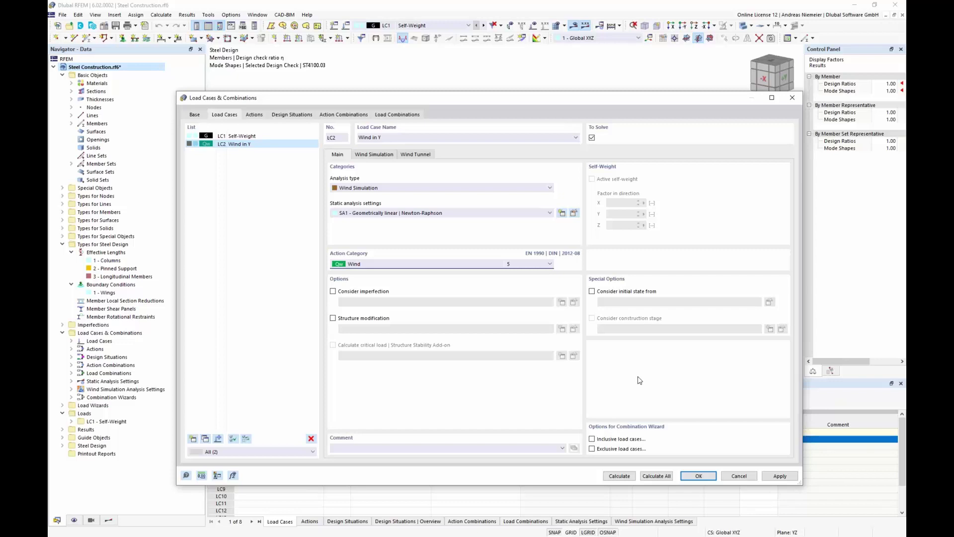
pyautogui.click(437, 213)
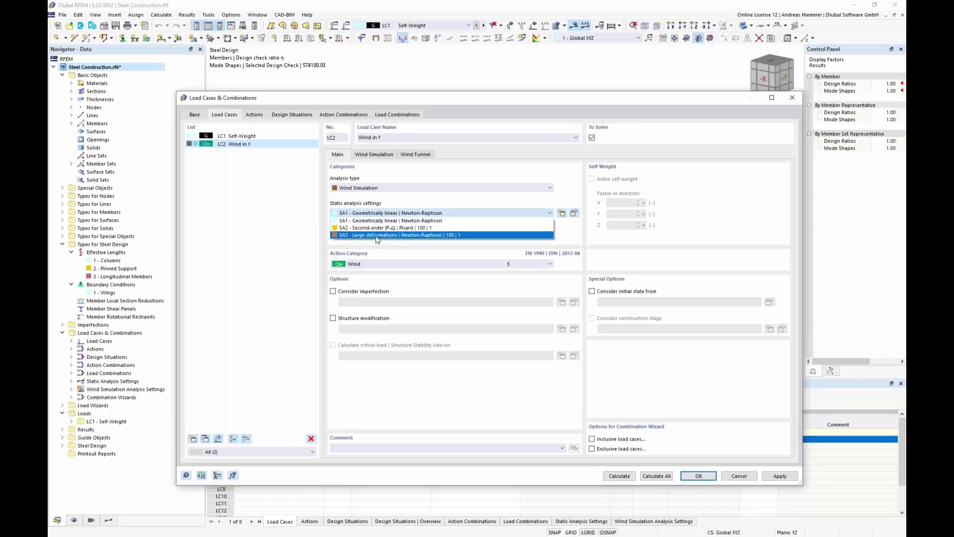
pyautogui.click(418, 252)
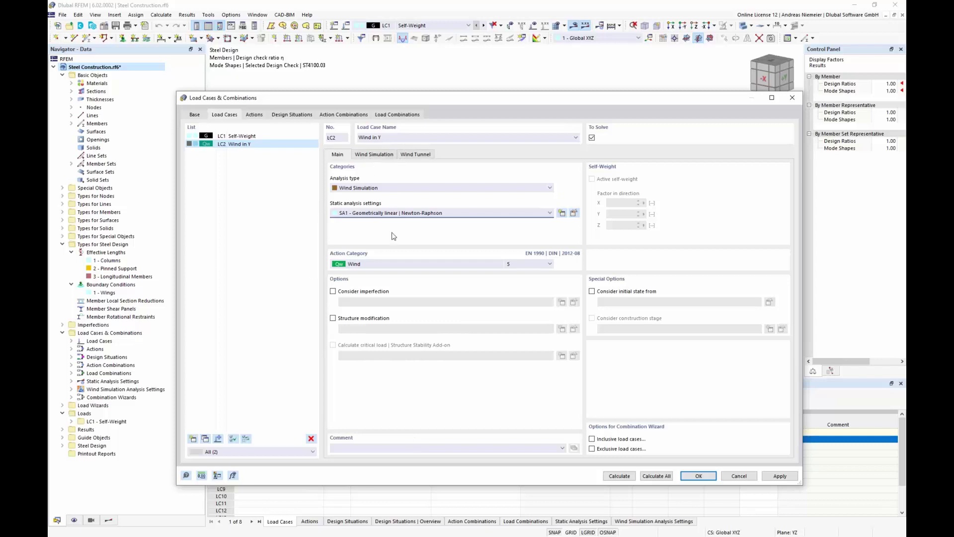
# Edit the wind simulation analysis settings WA1, keep the Steady Flow simulation type and name the settings "Steady Flow"
pyautogui.click(372, 154)
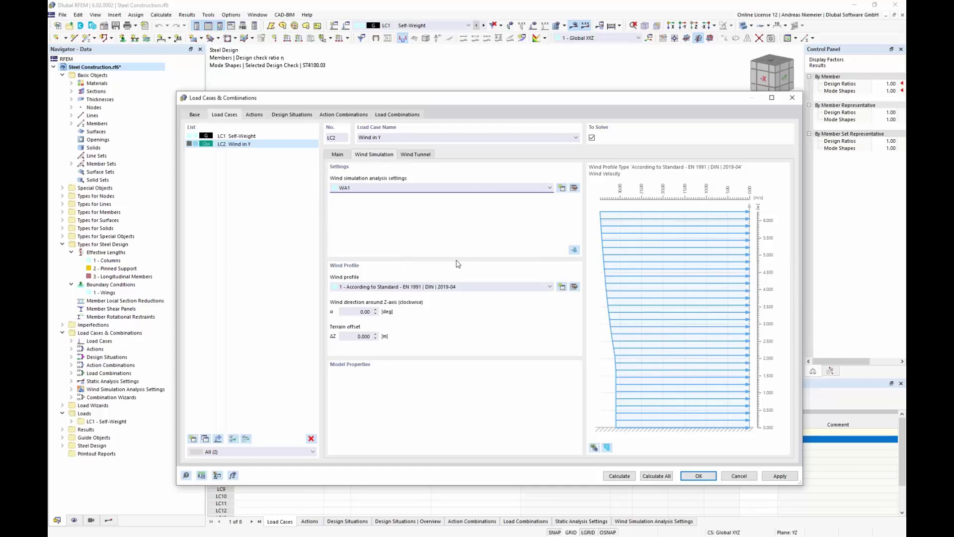
pyautogui.click(576, 186)
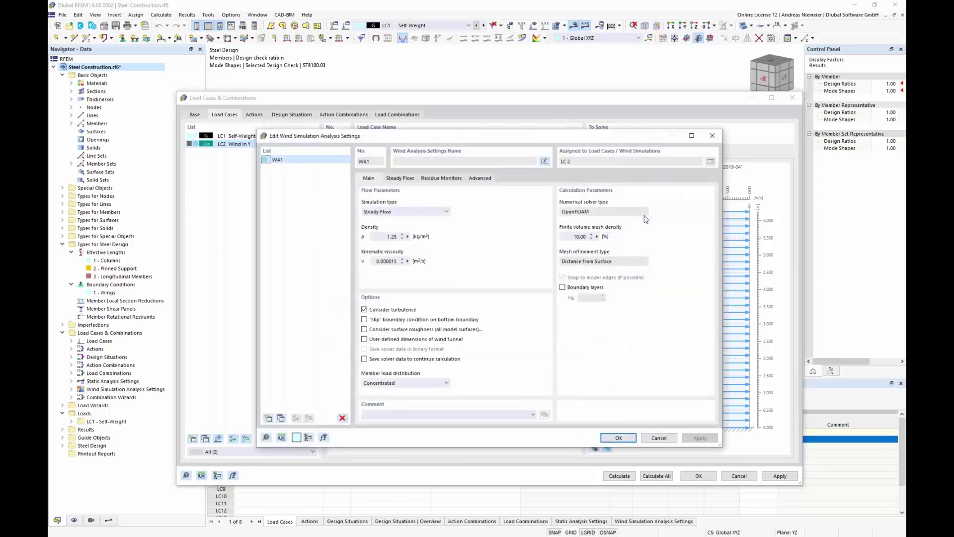
pyautogui.click(405, 214)
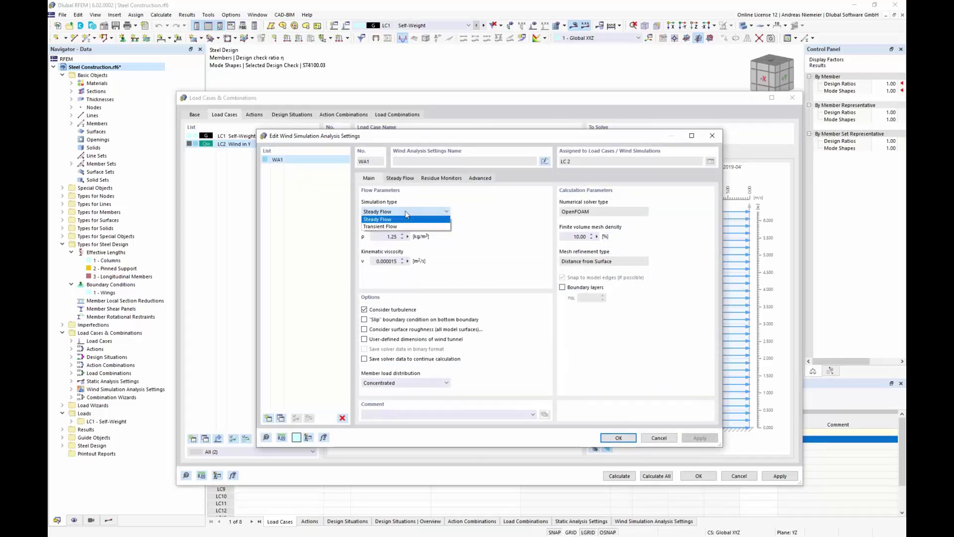
pyautogui.click(405, 212)
pyautogui.click(414, 163)
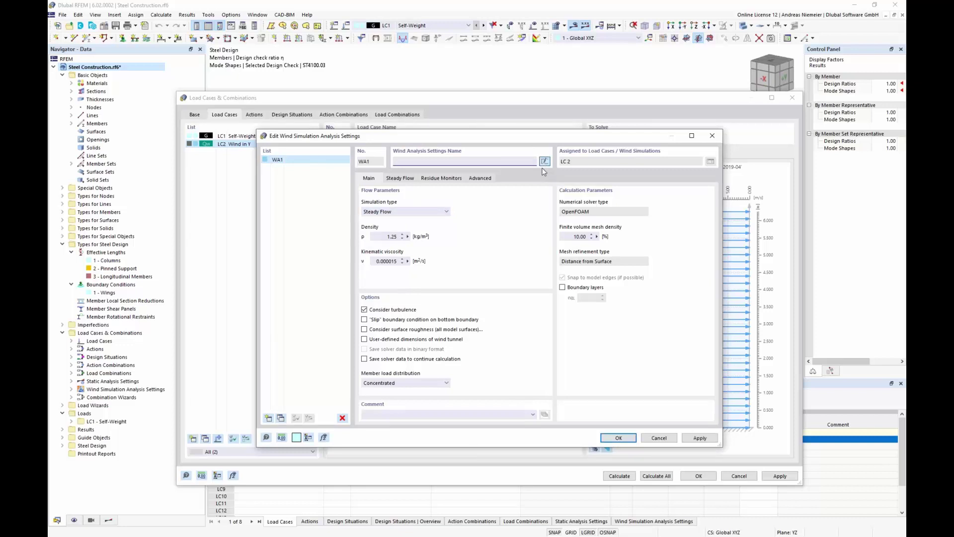
pyautogui.write('Steady Flow')
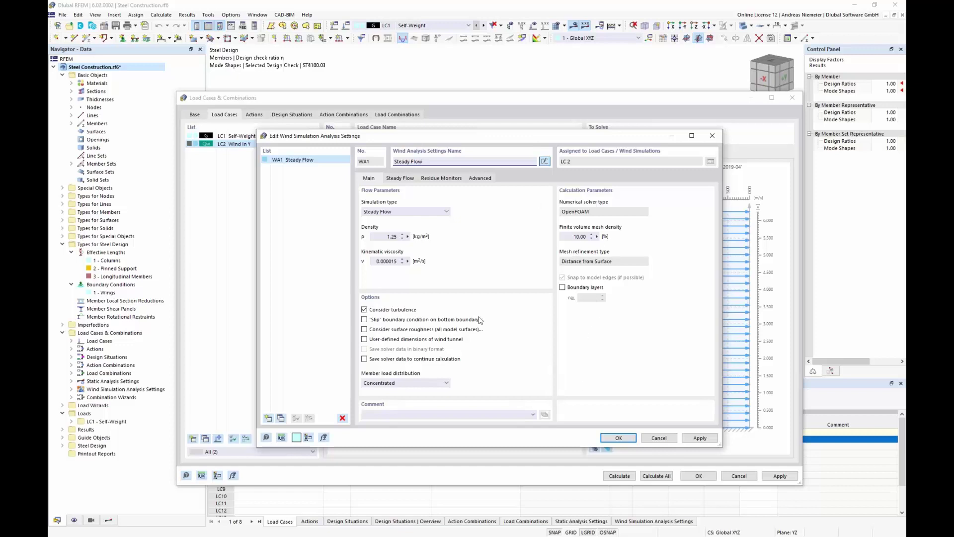
# Review WA1's steady flow parameters, residual pressure criterion and relaxation factors, and accept the analysis settings
pyautogui.click(402, 180)
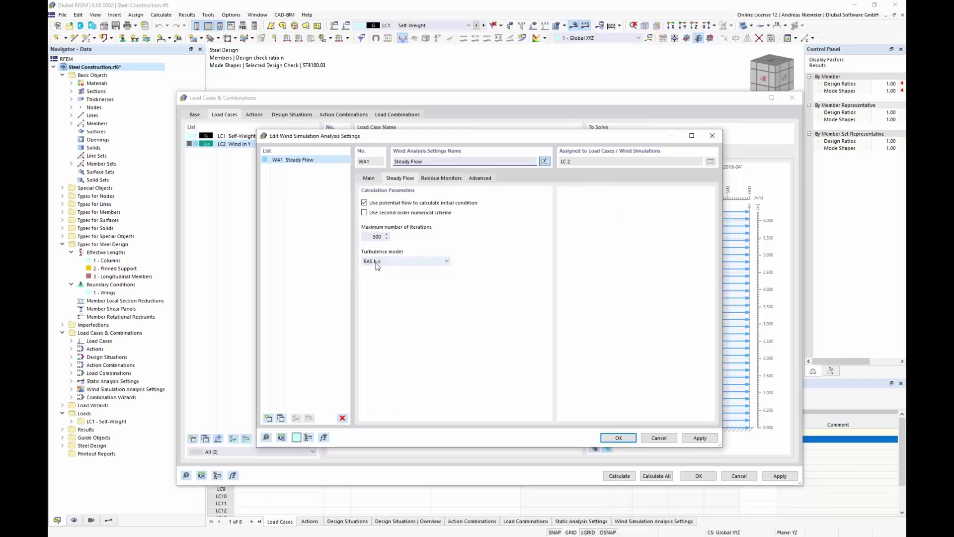
pyautogui.click(453, 177)
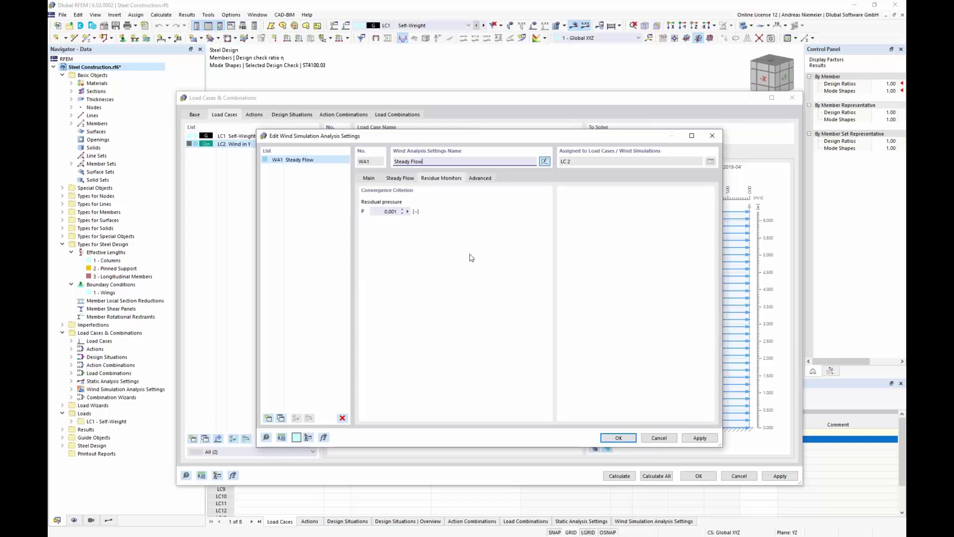
pyautogui.click(480, 178)
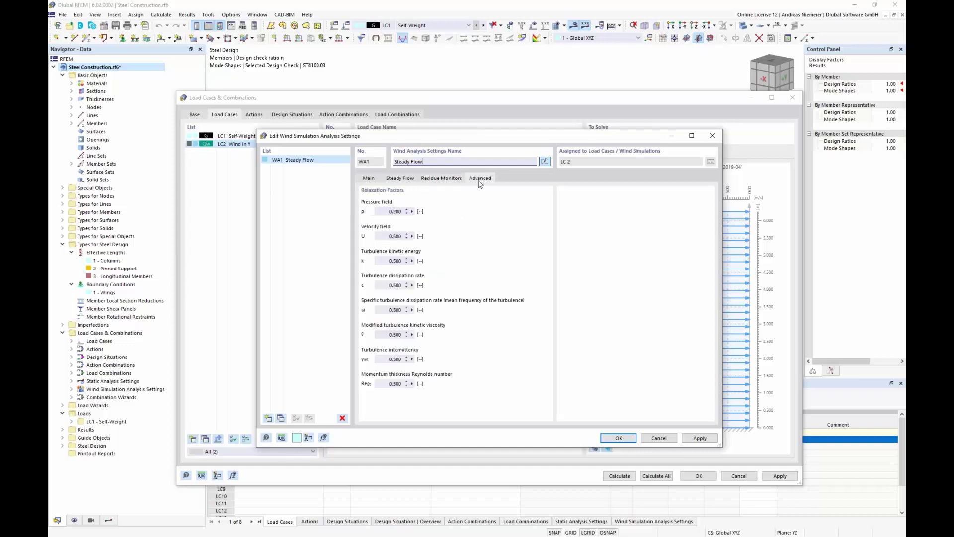
pyautogui.click(369, 180)
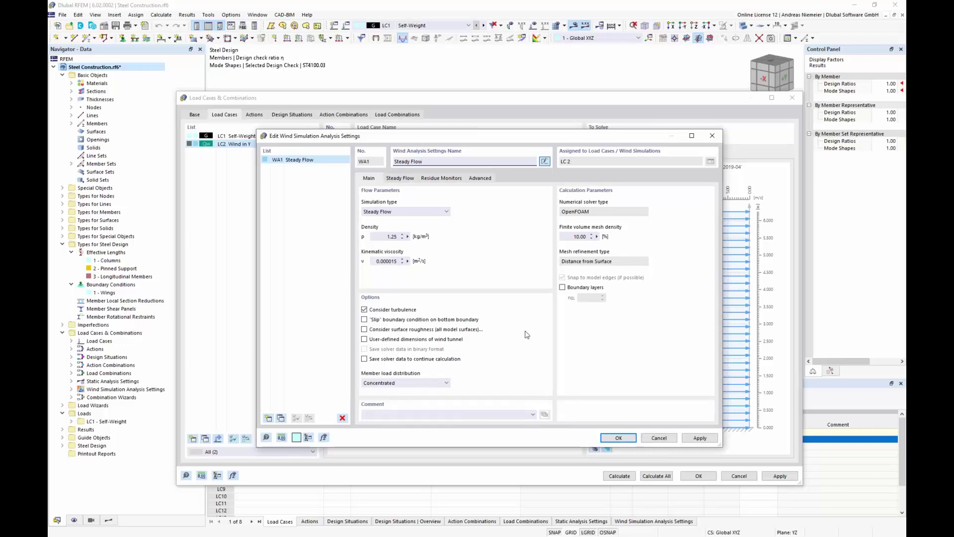
pyautogui.click(618, 437)
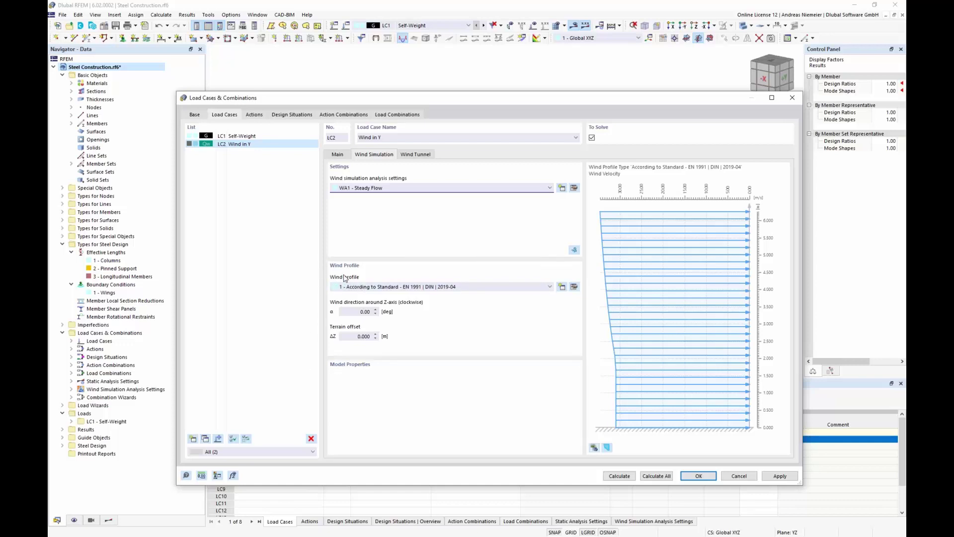
# Open the wind profile for editing and examine the User-Defined type's height table before returning to According to Standard - EN 1991 | DIN | 2019-04
pyautogui.click(574, 287)
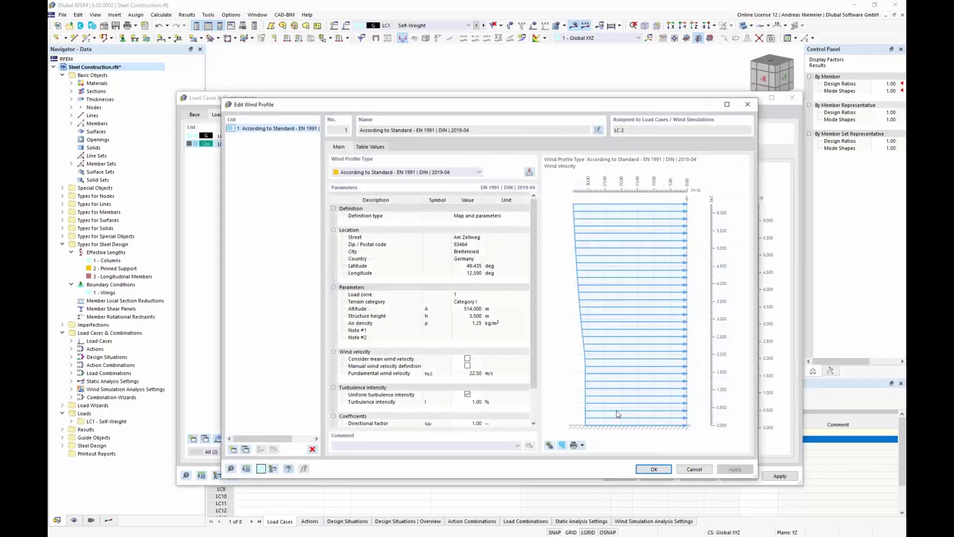
pyautogui.click(392, 175)
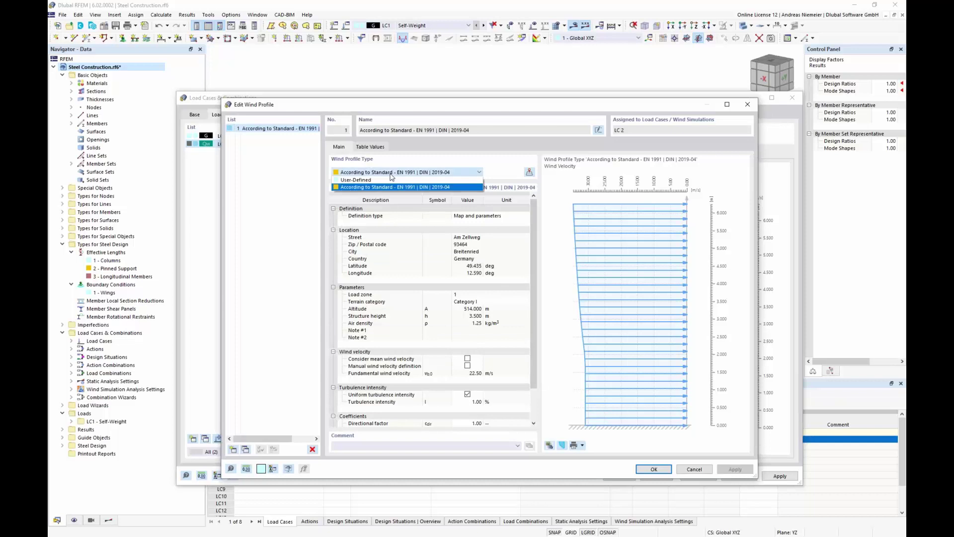
pyautogui.click(367, 187)
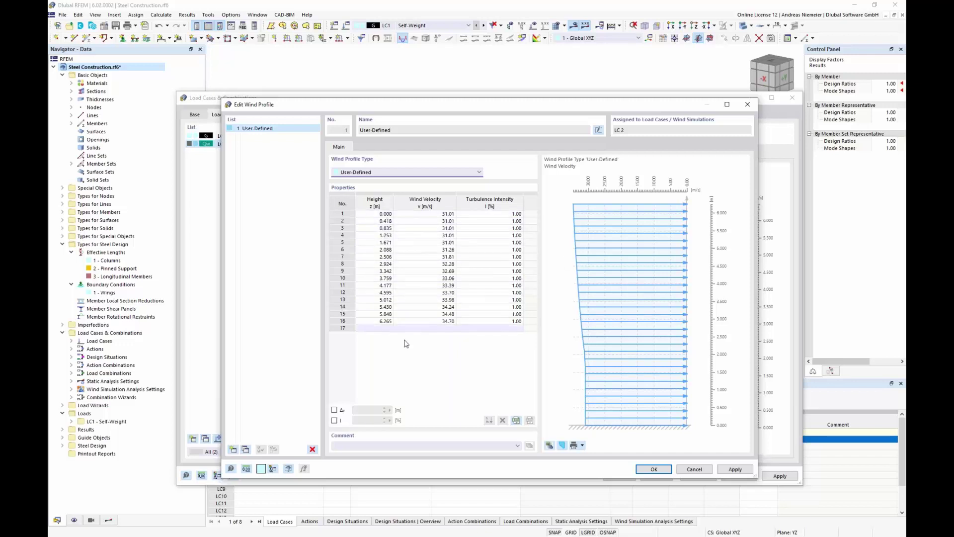
pyautogui.click(435, 172)
pyautogui.click(436, 190)
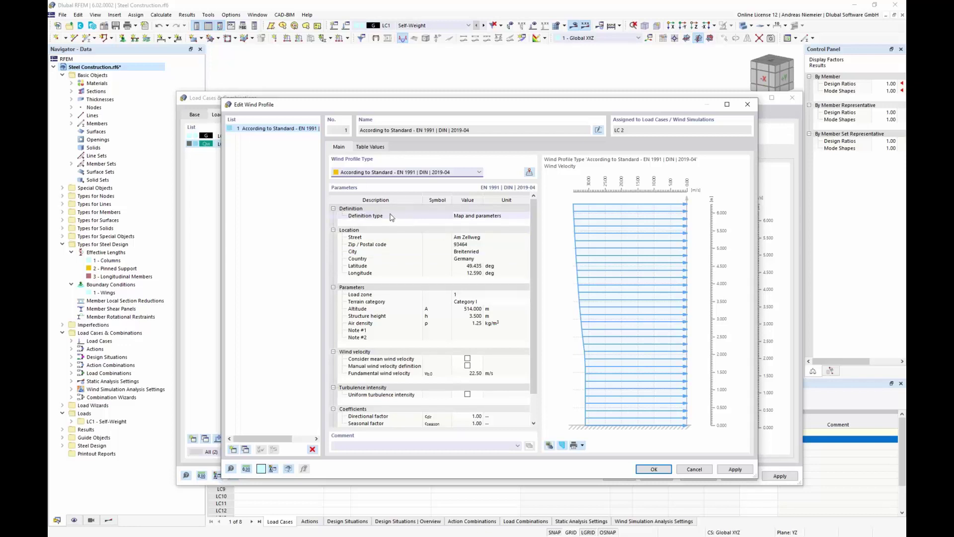
# Set the wind profile's location on the wind load map by searching "dlubal", choosing Dlubal Software DE in Tiefenbach and marking the site
pyautogui.click(525, 215)
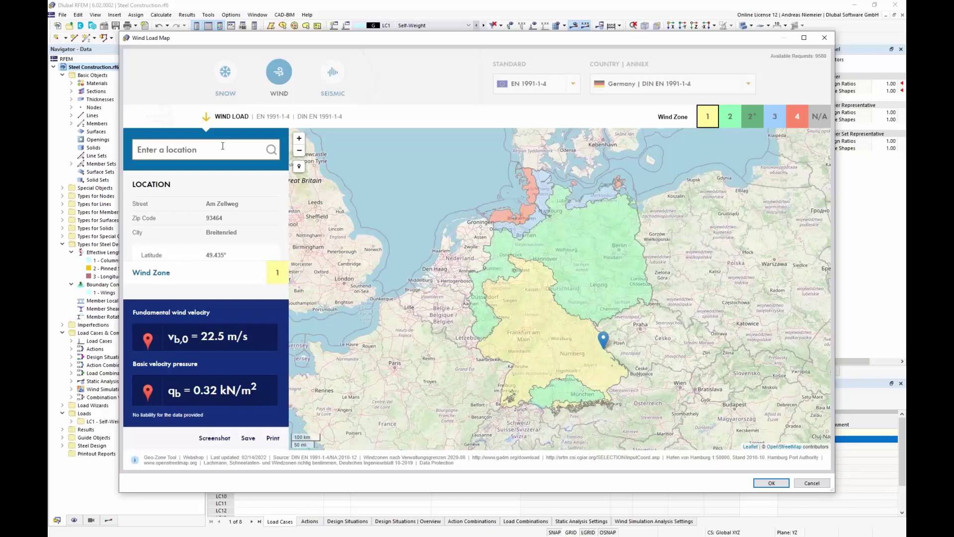
pyautogui.write('dlubal')
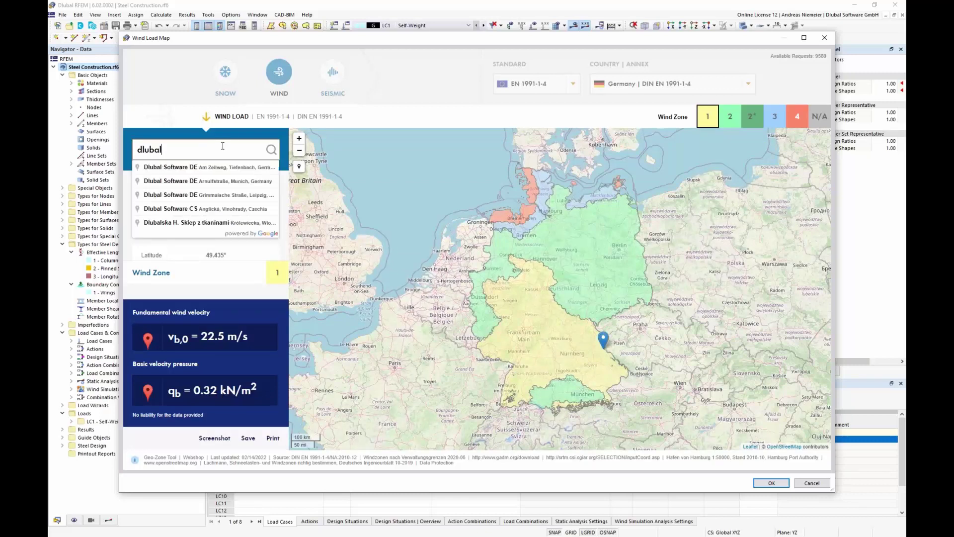
pyautogui.click(209, 168)
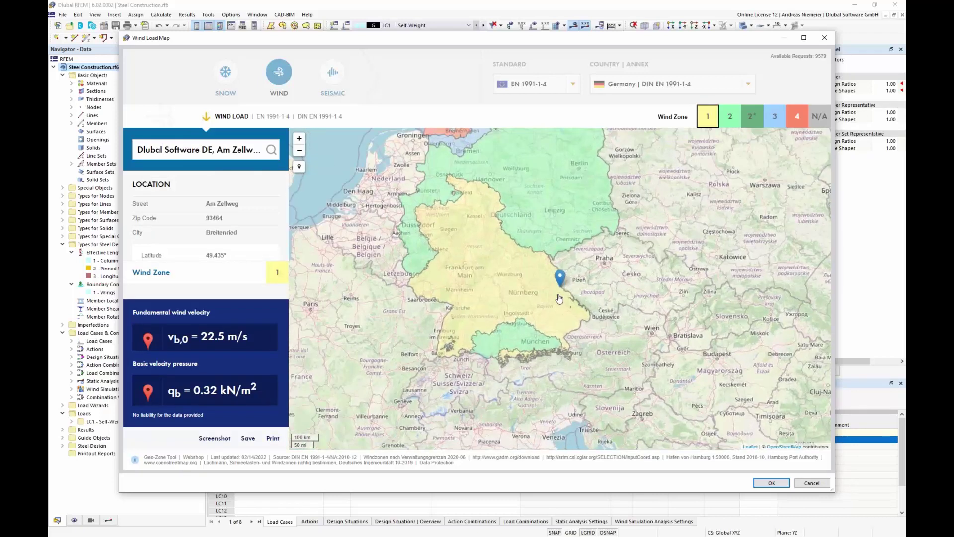
pyautogui.scroll(3, 561, 291)
pyautogui.scroll(8, 563, 279)
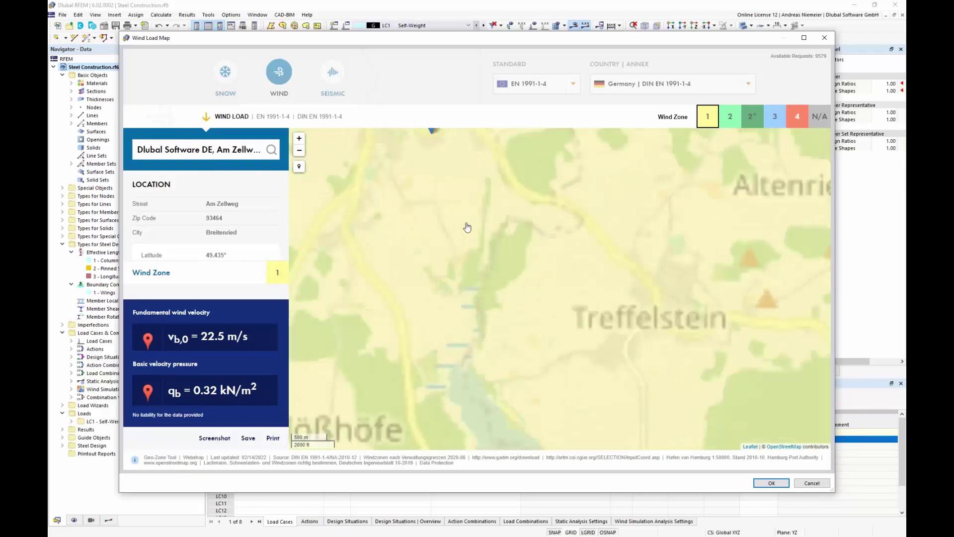
pyautogui.moveTo(451, 189); pyautogui.dragTo(524, 334)
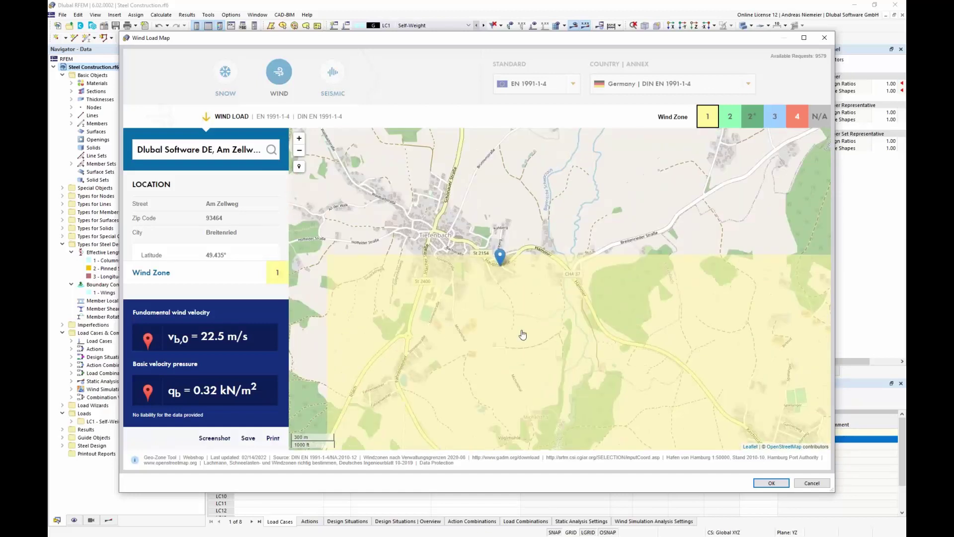
pyautogui.scroll(3, 499, 276)
pyautogui.click(511, 279)
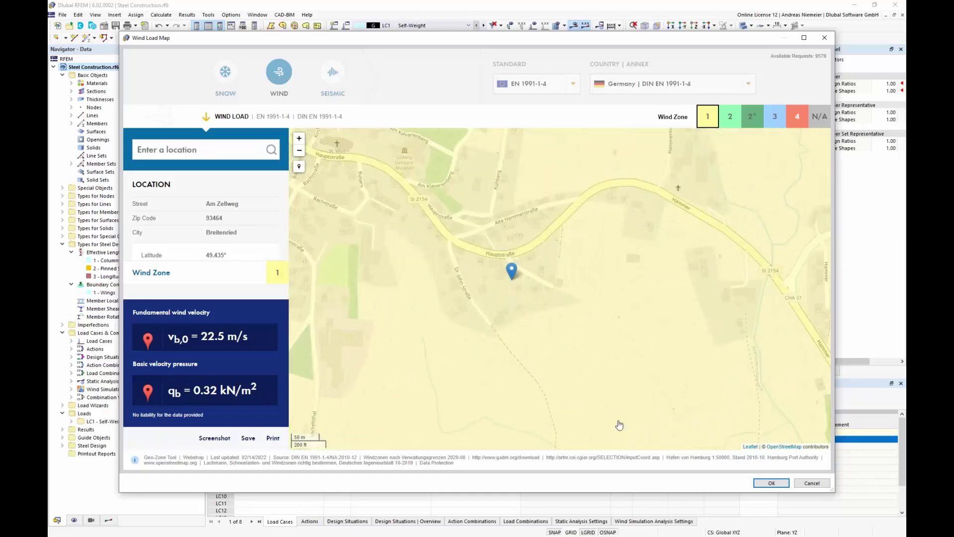
pyautogui.click(771, 483)
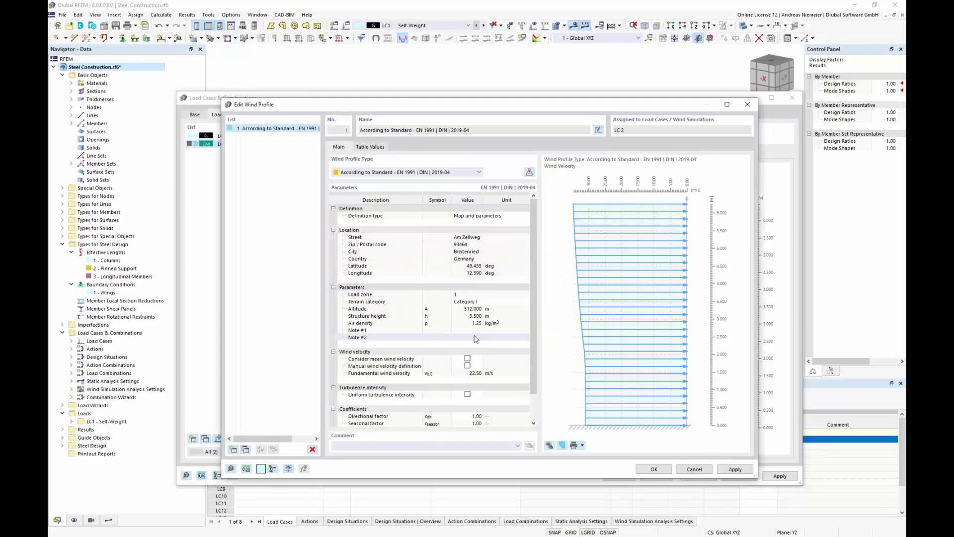
# Enable uniform turbulence intensity for the wind profile and accept the profile
pyautogui.click(467, 394)
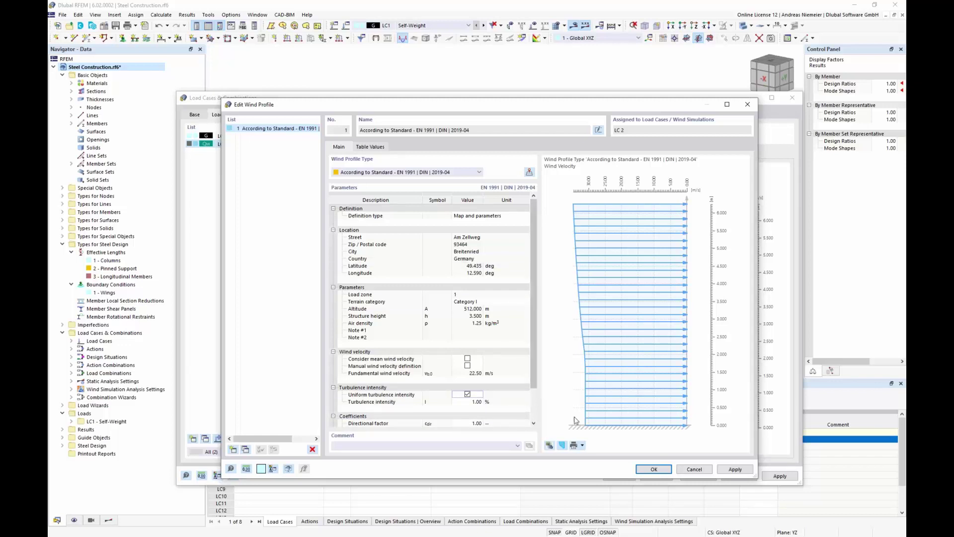
pyautogui.click(654, 469)
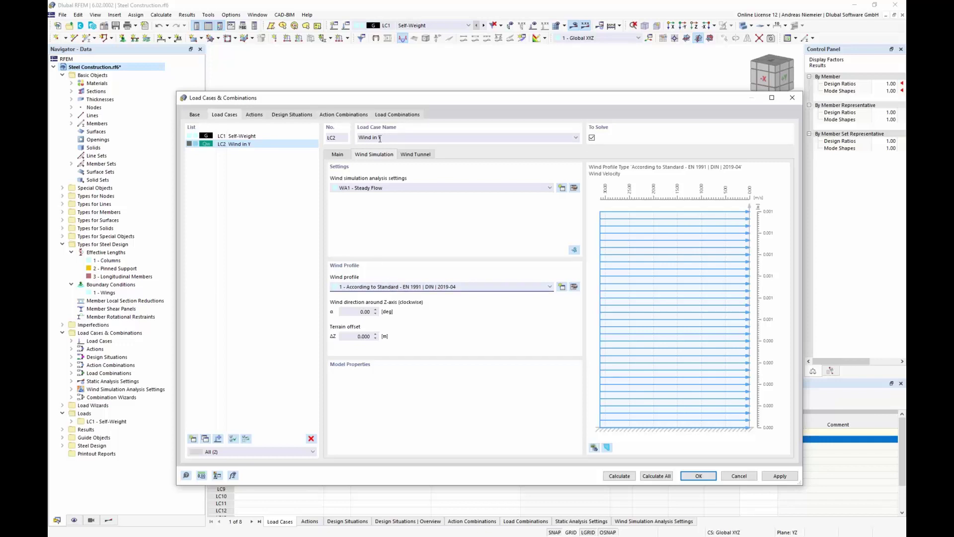
# Set the wind direction around the Z-axis to 90° for Wind in Y, review the wind tunnel dimensions, and accept with deletion of existing results
pyautogui.moveTo(429, 102); pyautogui.dragTo(430, 133)
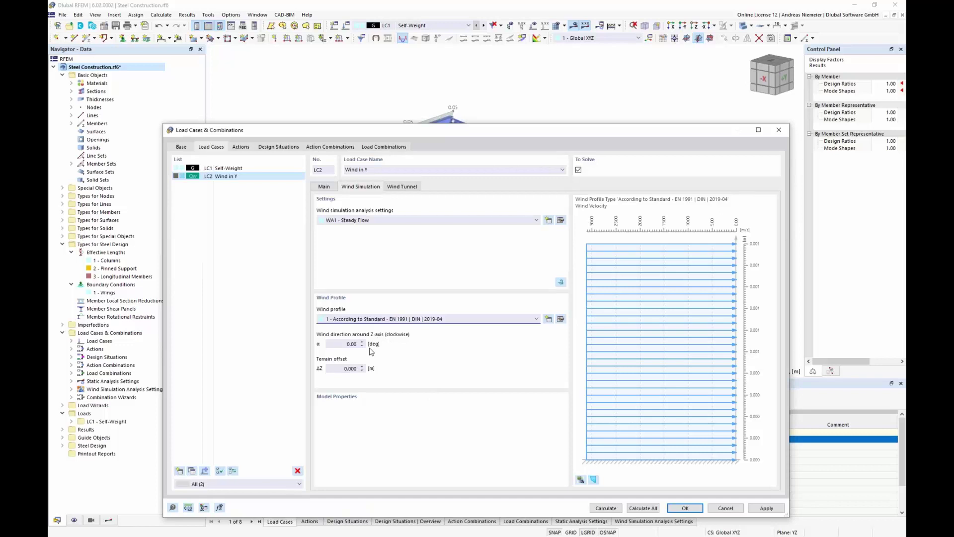
pyautogui.doubleClick(344, 344)
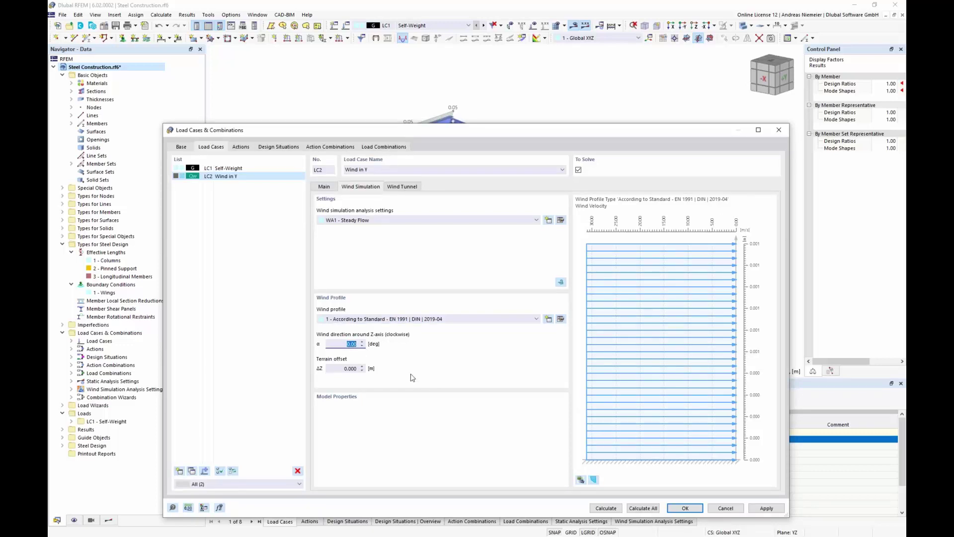
pyautogui.write('90')
pyautogui.click(398, 188)
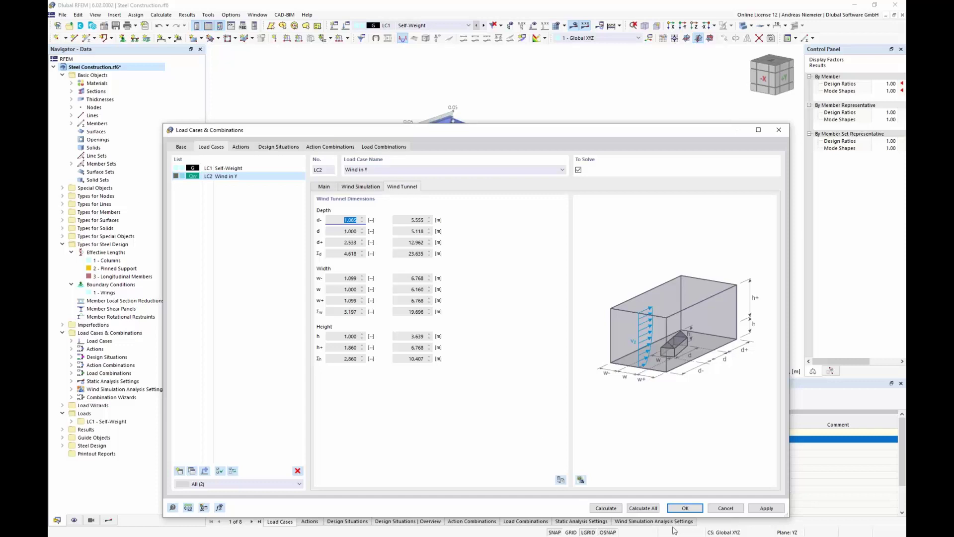
pyautogui.click(686, 509)
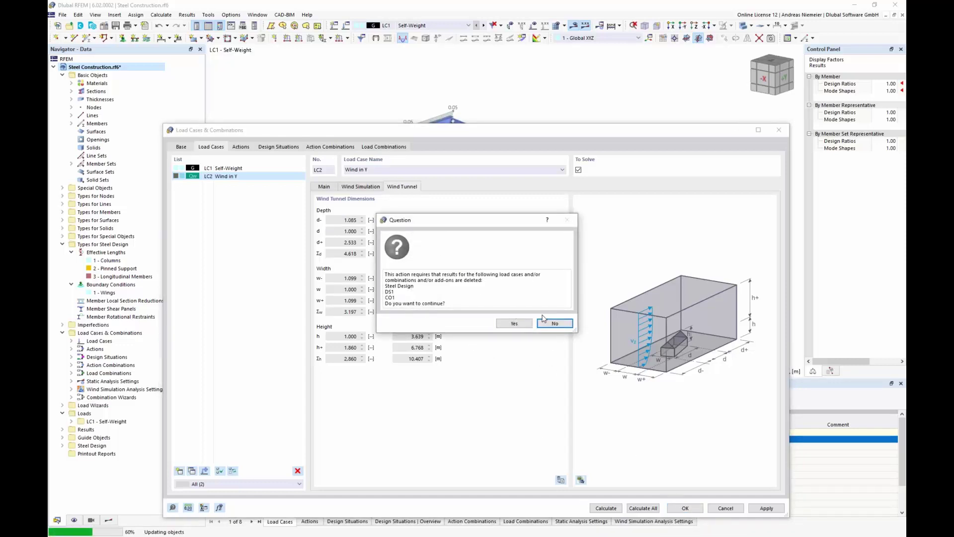
pyautogui.click(514, 323)
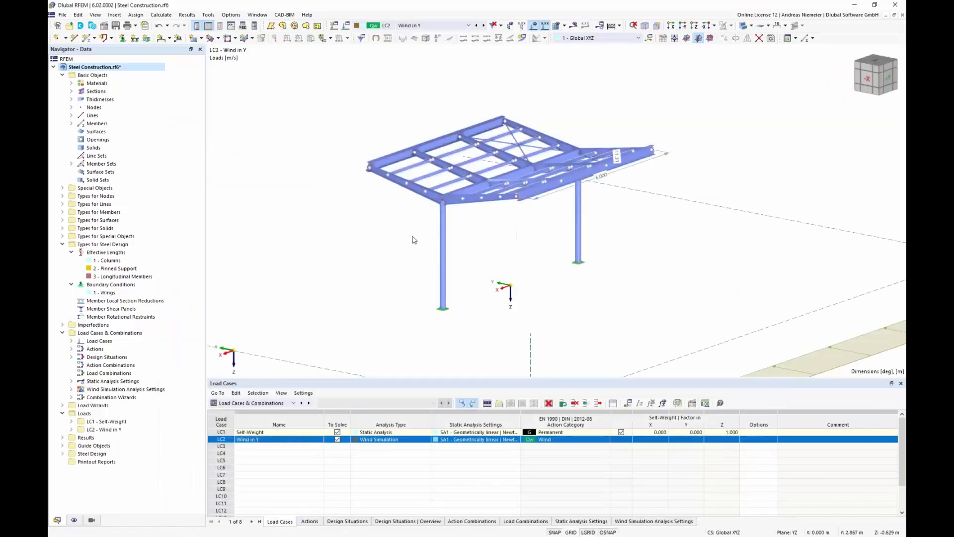
# Examine the wind tunnel box and inlet wind profile around the canopy for load case LC2
pyautogui.scroll(-6, 402, 233)
pyautogui.scroll(1, 403, 232)
pyautogui.keyDown('ctrl'); pyautogui.moveTo(387, 264); pyautogui.dragTo(451, 262, button='middle'); pyautogui.keyUp('ctrl')
pyautogui.scroll(2, 478, 339)
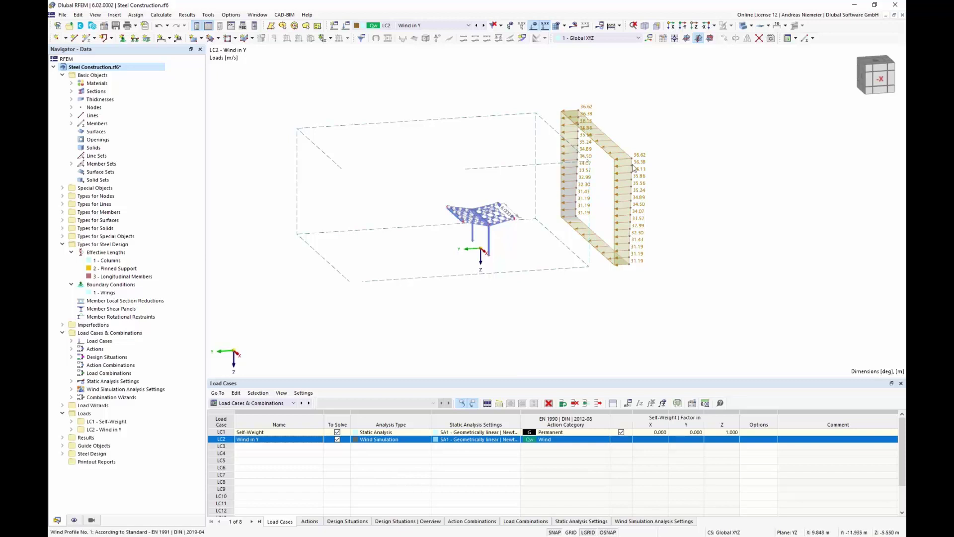
pyautogui.scroll(4, 504, 235)
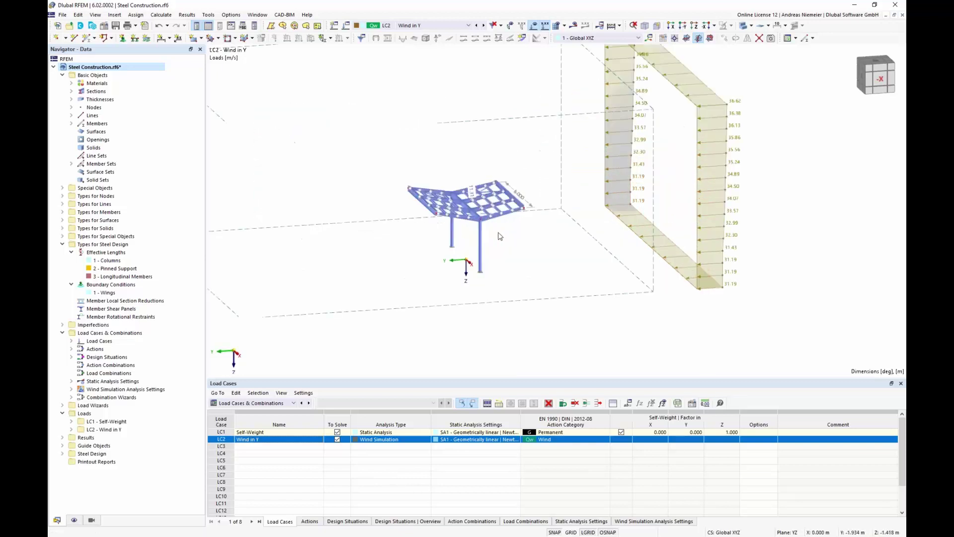
pyautogui.scroll(-2, 475, 232)
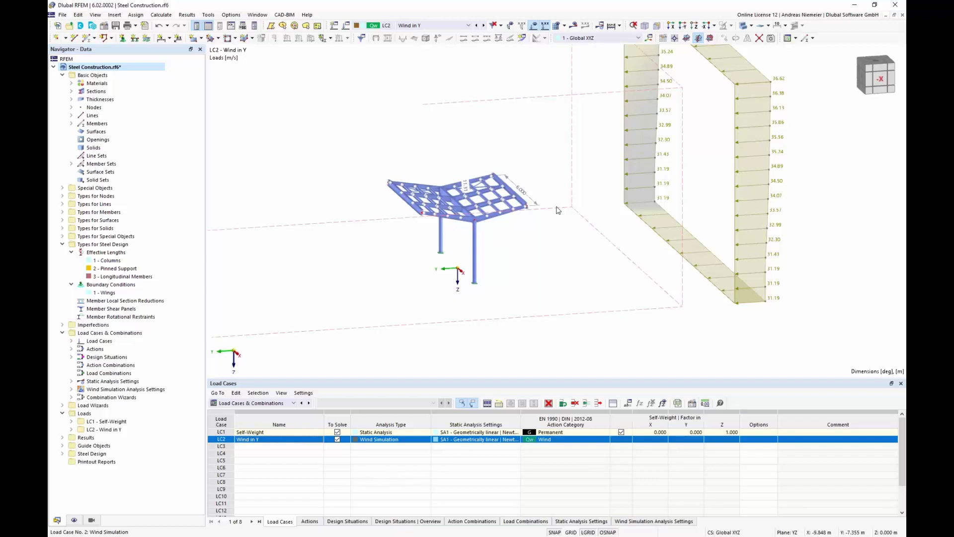
# Reopen load case LC2 Wind in Y for editing and open its wind simulation in RWIND
pyautogui.doubleClick(221, 440)
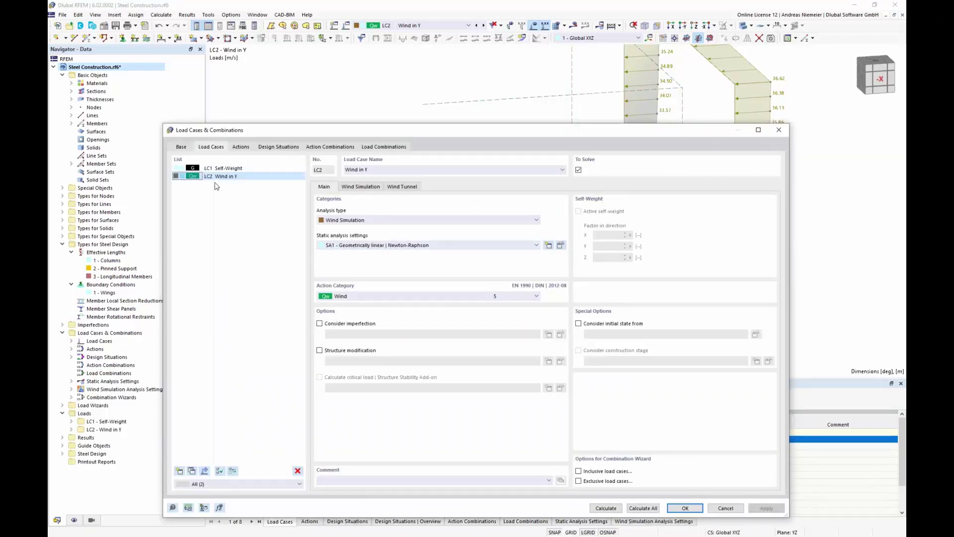
pyautogui.click(370, 188)
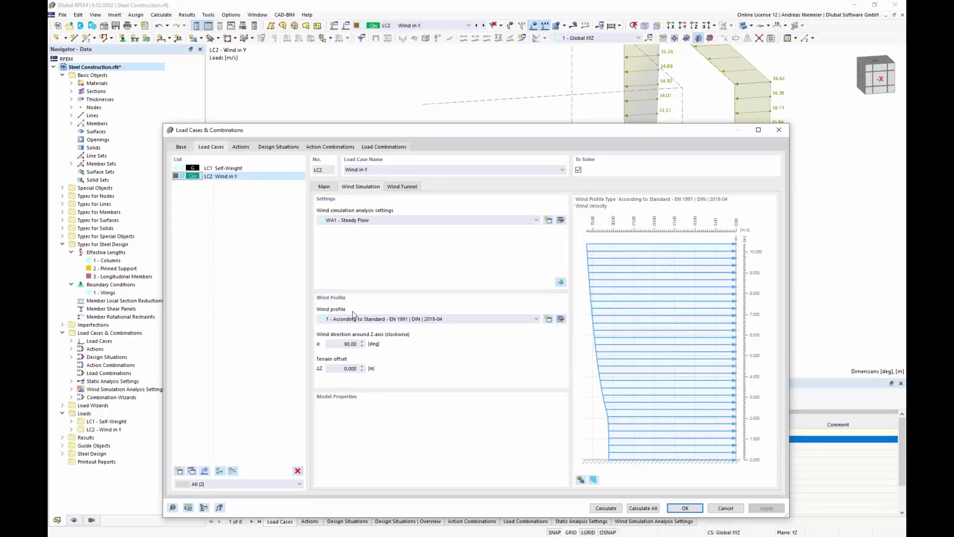
pyautogui.click(561, 282)
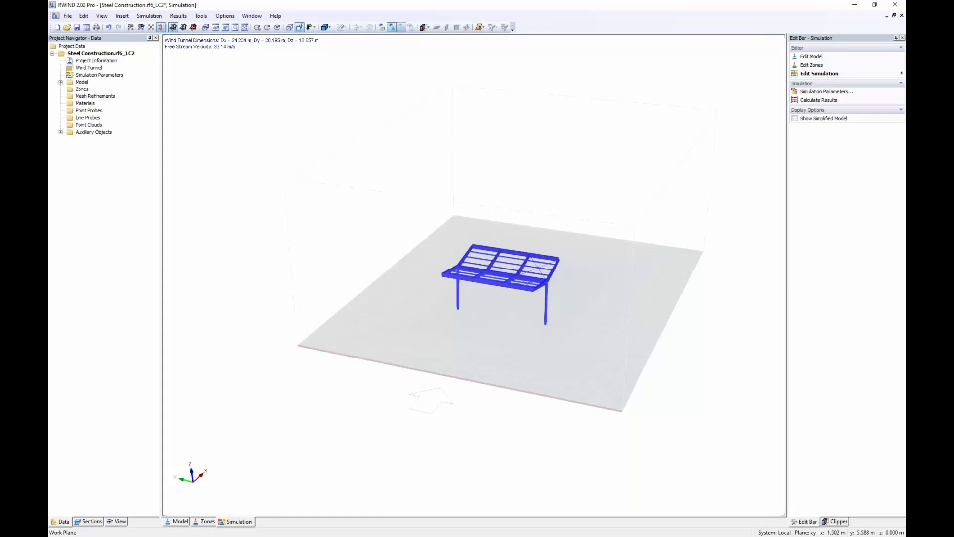
# Inspect the canopy model in the wind tunnel and review the general simulation parameters, leaving them without changes
pyautogui.click(178, 521)
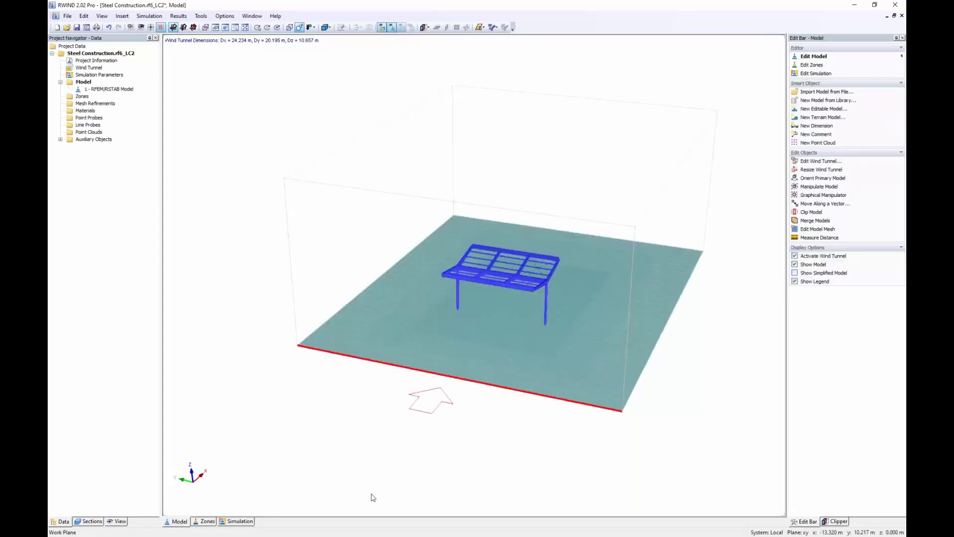
pyautogui.moveTo(590, 390); pyautogui.dragTo(400, 359, button='middle')
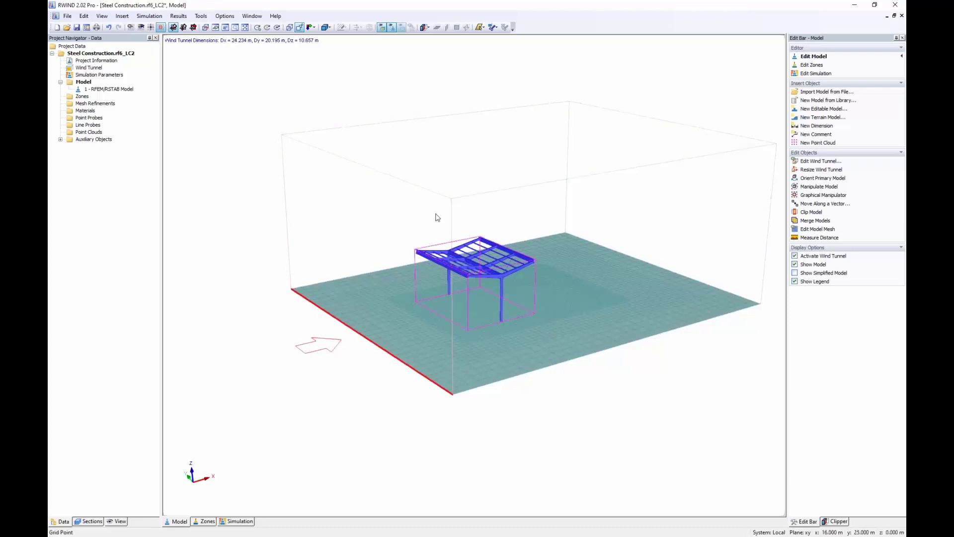
pyautogui.moveTo(258, 341); pyautogui.dragTo(238, 336, button='middle')
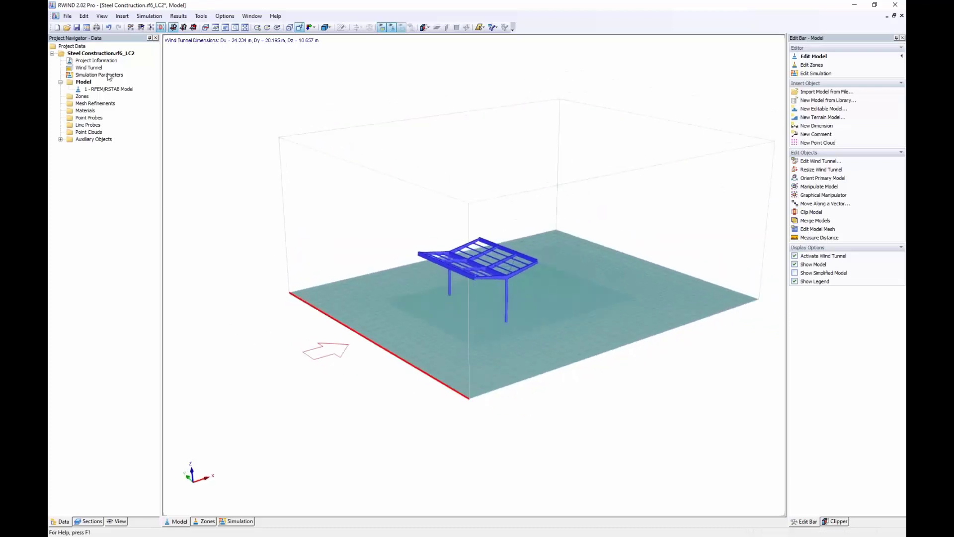
pyautogui.doubleClick(102, 74)
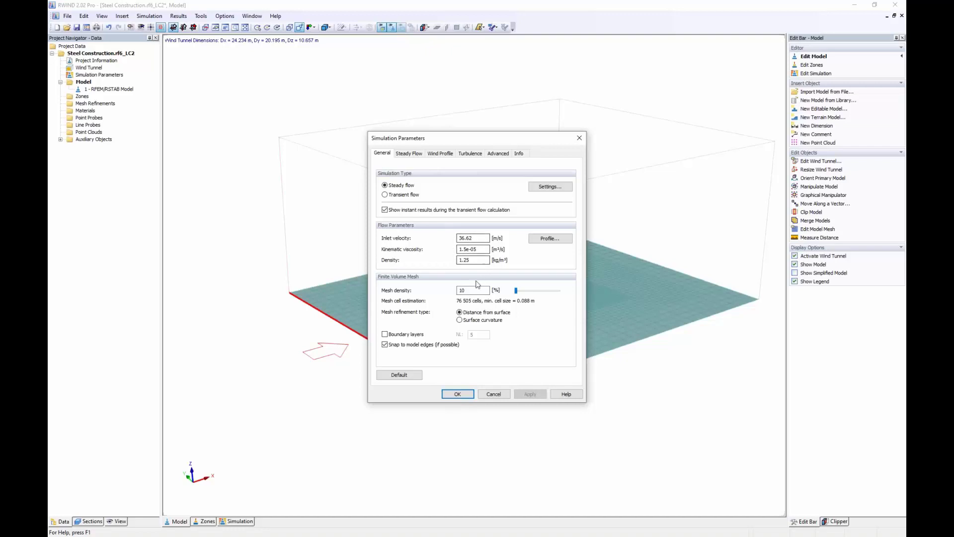
pyautogui.click(495, 394)
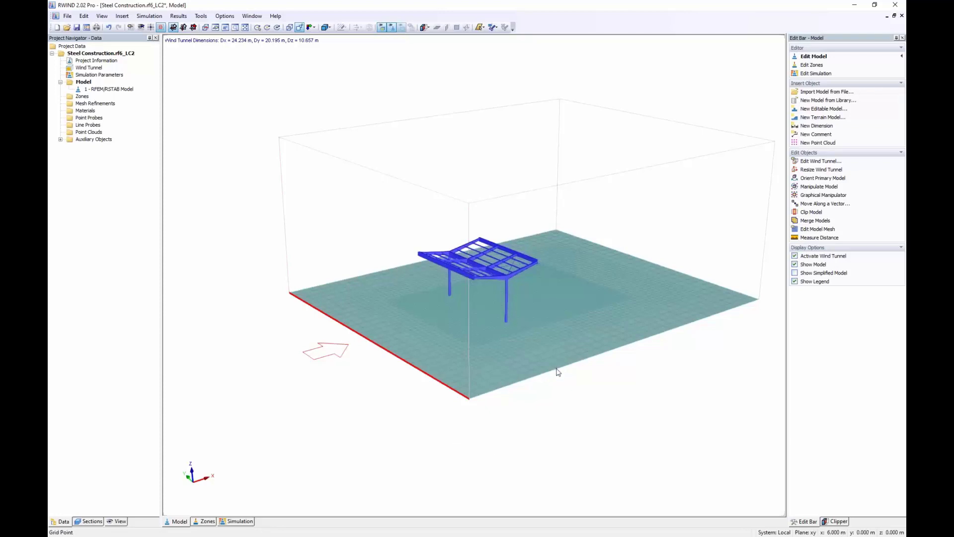
# Run the steady flow calculation while inspecting the canopy's members and joints, and keep RWIND open once it finishes
pyautogui.click(243, 521)
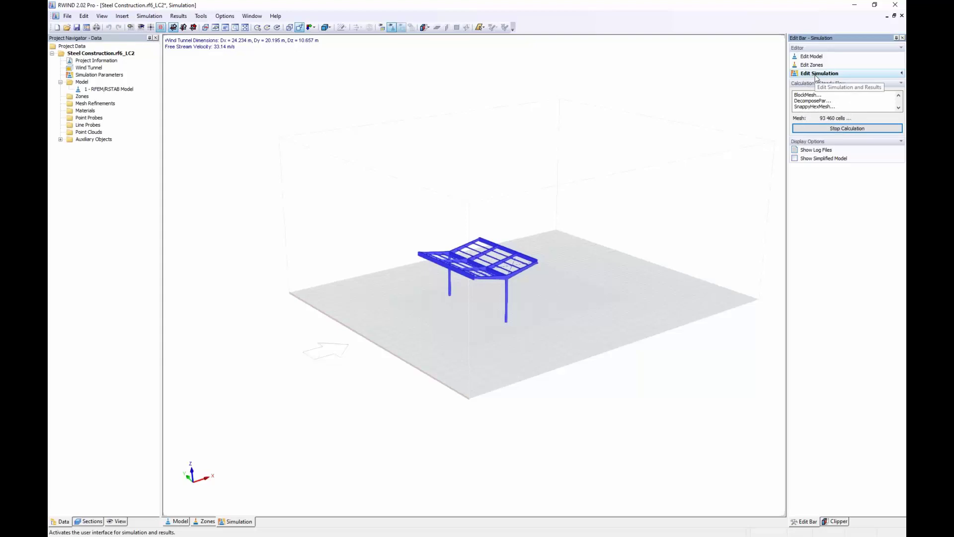
pyautogui.scroll(5, 523, 300)
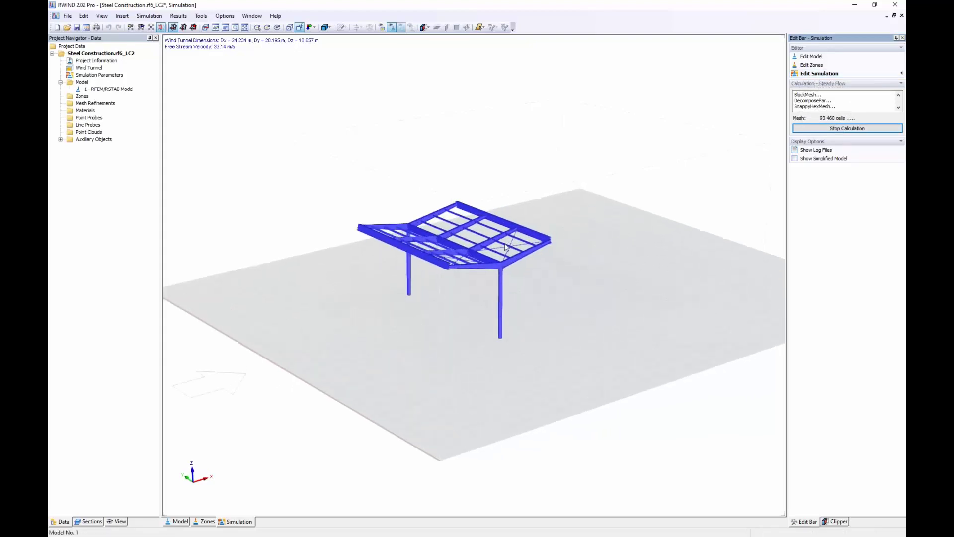
pyautogui.scroll(6, 425, 230)
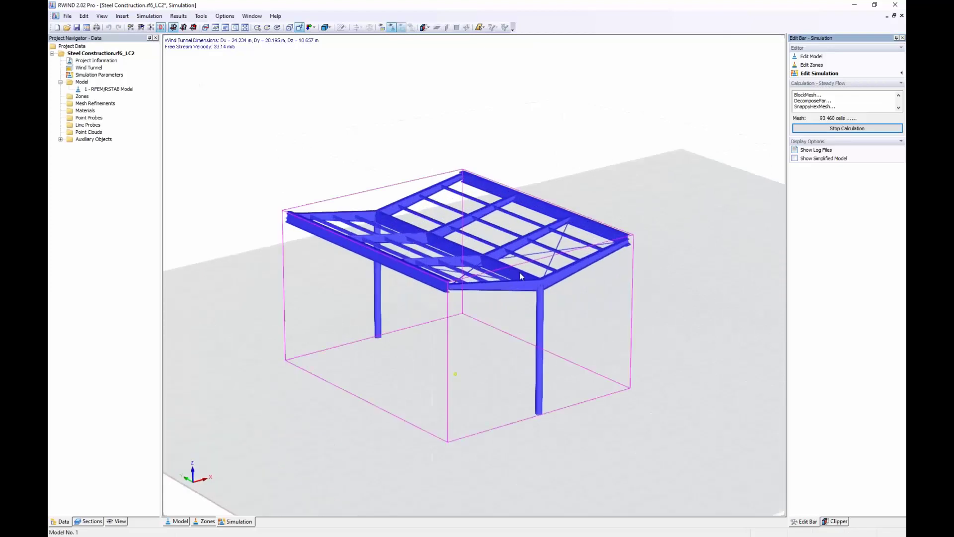
pyautogui.scroll(1, 571, 278)
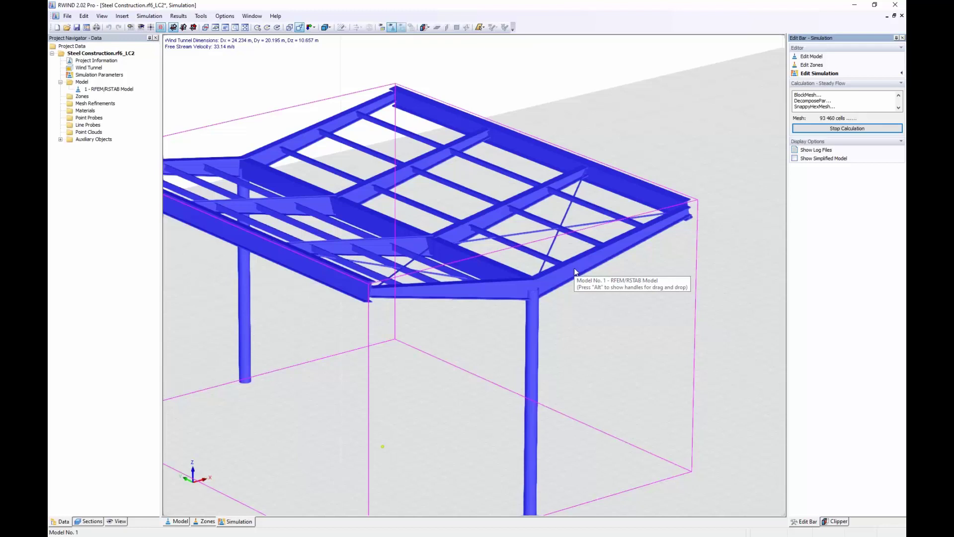
pyautogui.scroll(-4, 575, 288)
pyautogui.keyDown('ctrl'); pyautogui.moveTo(575, 289); pyautogui.dragTo(533, 308, button='middle'); pyautogui.keyUp('ctrl')
pyautogui.scroll(5, 534, 308)
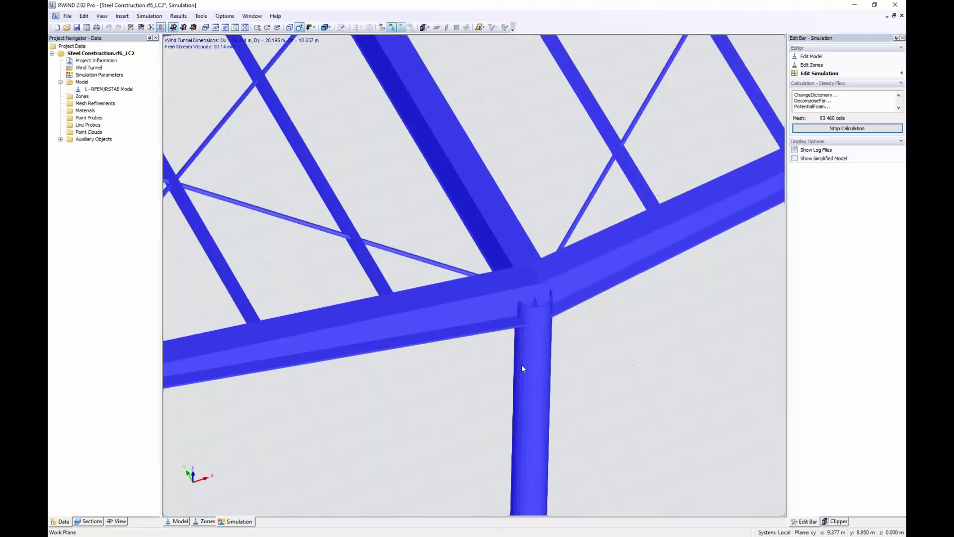
pyautogui.scroll(-3, 586, 403)
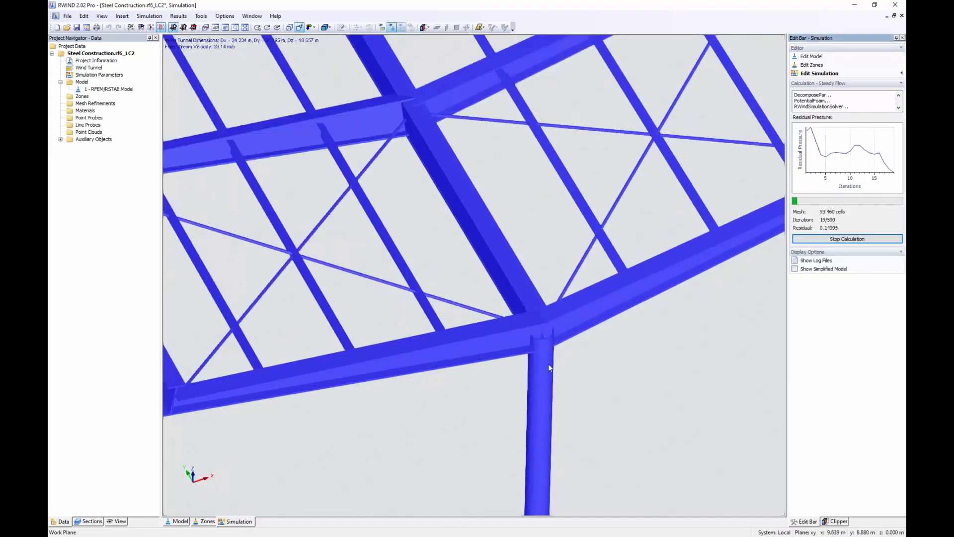
pyautogui.scroll(-8, 492, 336)
pyautogui.keyDown('ctrl'); pyautogui.moveTo(503, 370); pyautogui.dragTo(519, 243, button='middle'); pyautogui.keyUp('ctrl')
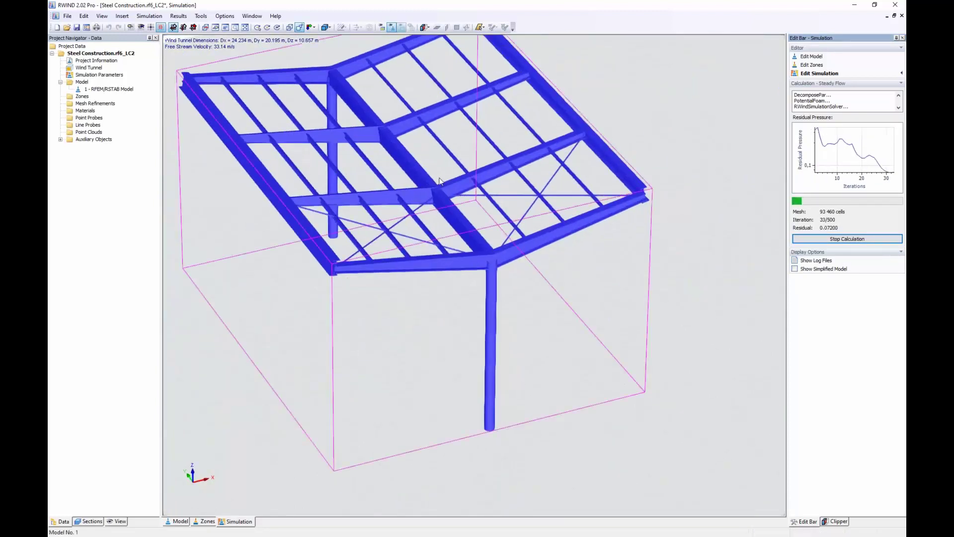
pyautogui.scroll(-5, 449, 206)
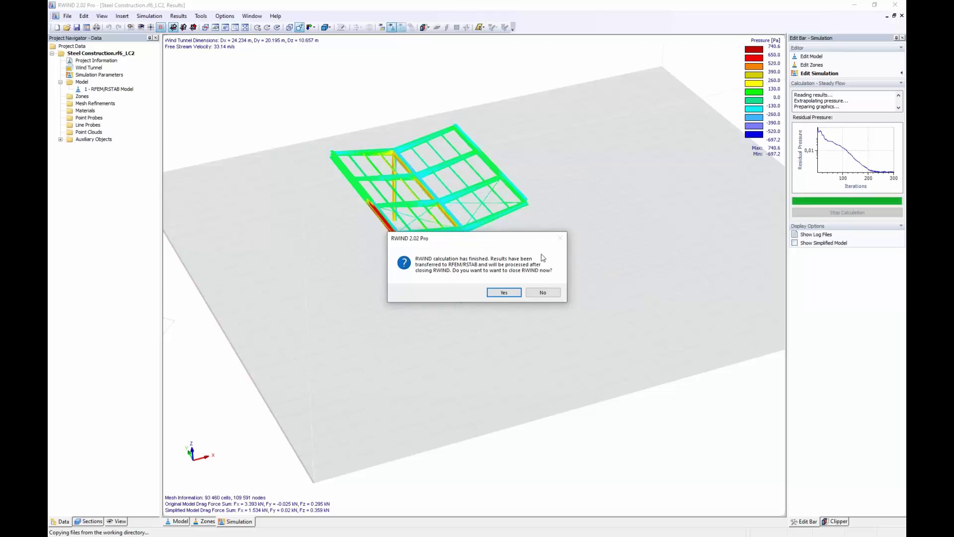
pyautogui.click(552, 293)
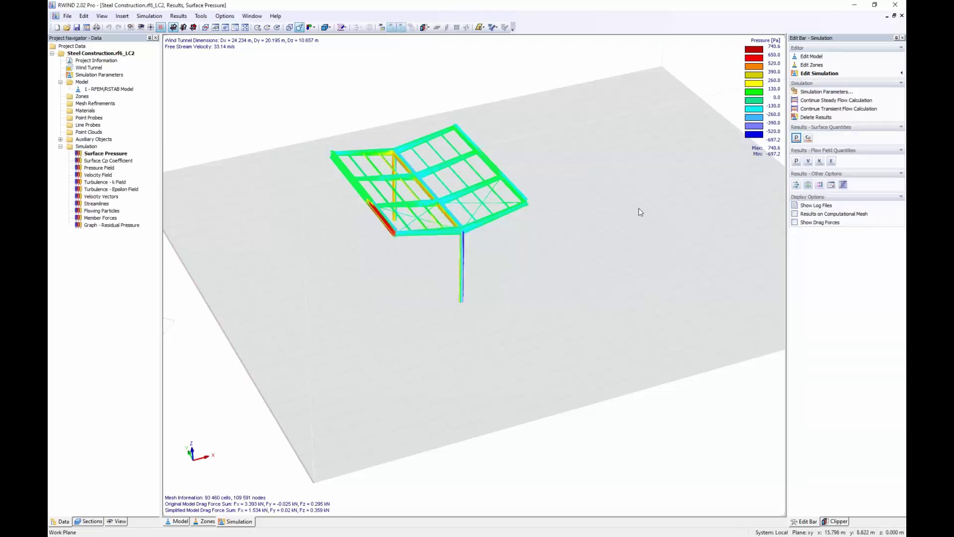
# Display the surface pressure results on the computational mesh and inspect the pressures on the canopy beams and columns
pyautogui.click(798, 215)
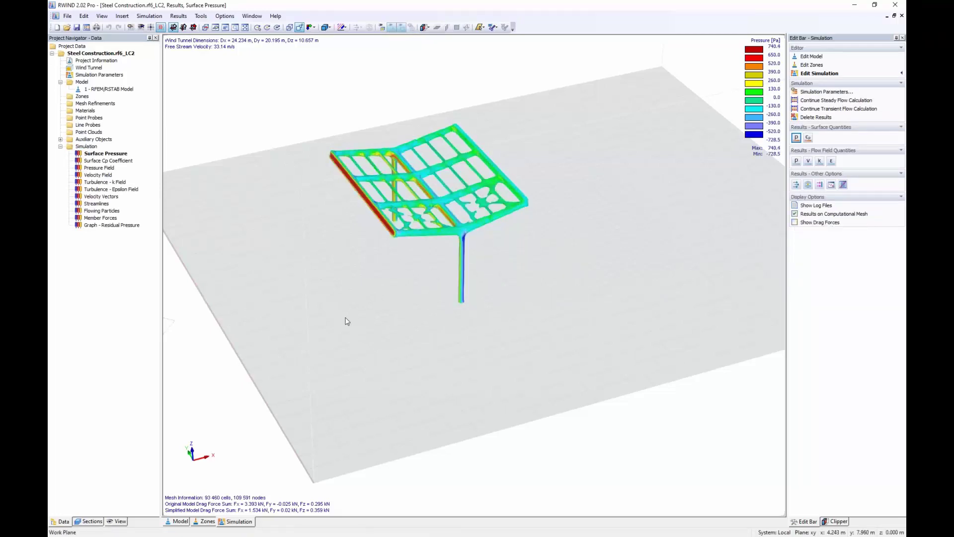
pyautogui.keyDown('ctrl'); pyautogui.moveTo(373, 304); pyautogui.dragTo(480, 222, button='middle'); pyautogui.keyUp('ctrl')
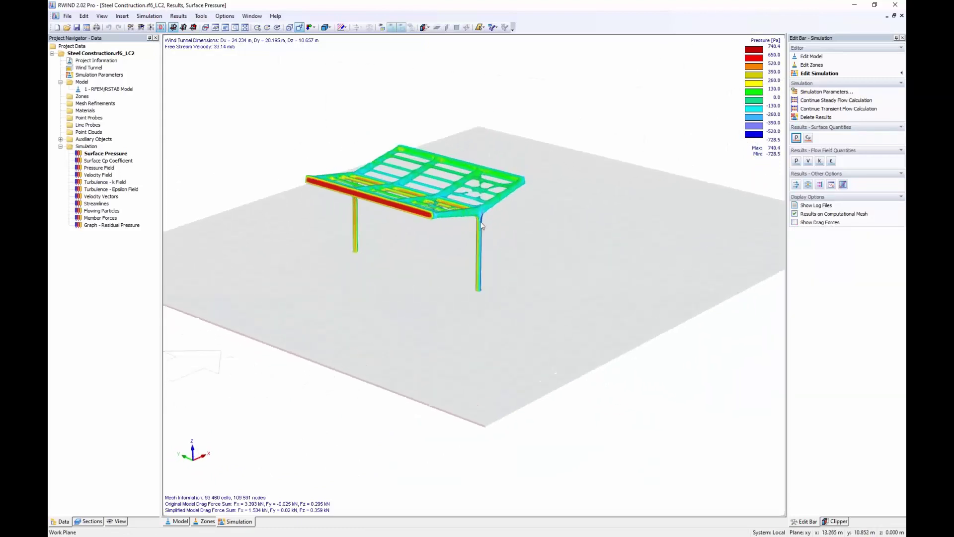
pyautogui.scroll(6, 480, 222)
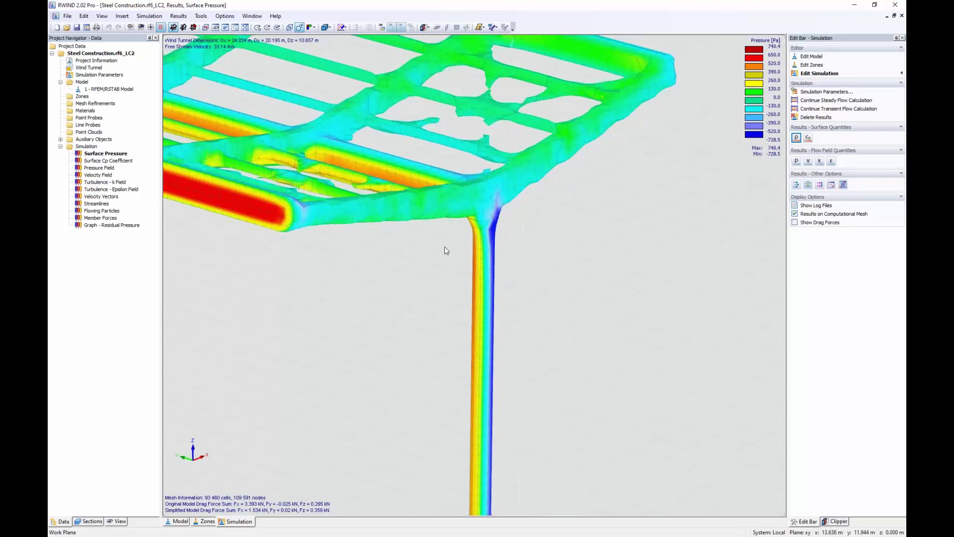
pyautogui.scroll(-4, 446, 250)
pyautogui.keyDown('ctrl'); pyautogui.moveTo(508, 223); pyautogui.dragTo(437, 232, button='middle'); pyautogui.keyUp('ctrl')
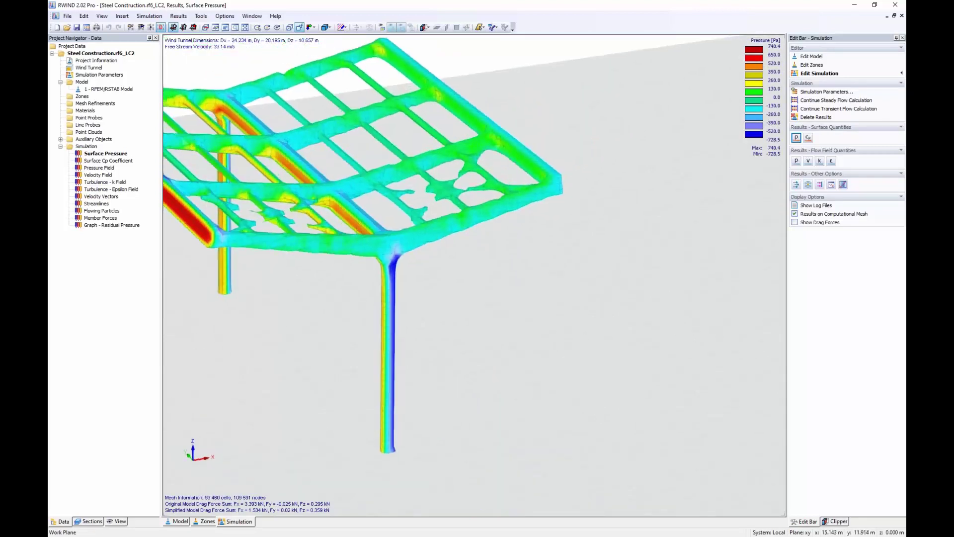
pyautogui.moveTo(407, 231)
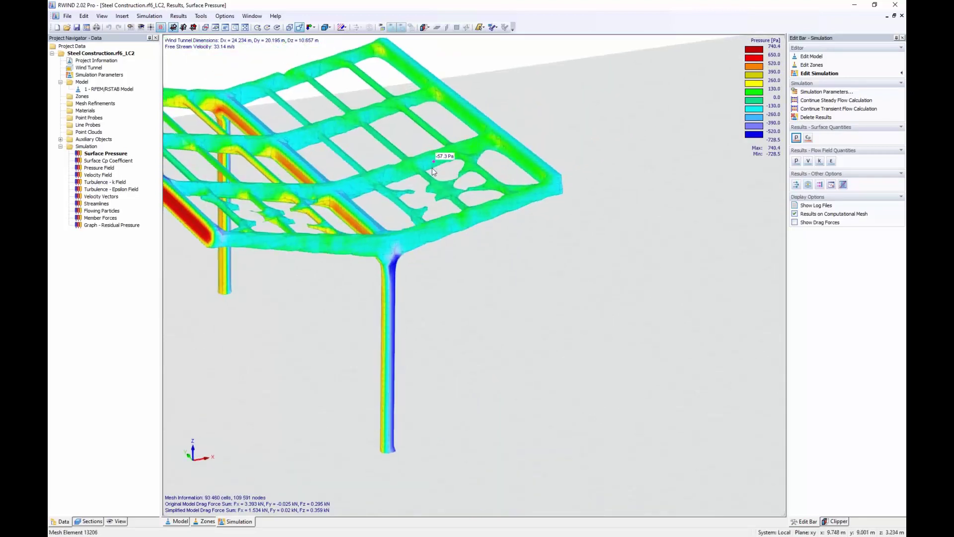
pyautogui.scroll(-2, 437, 164)
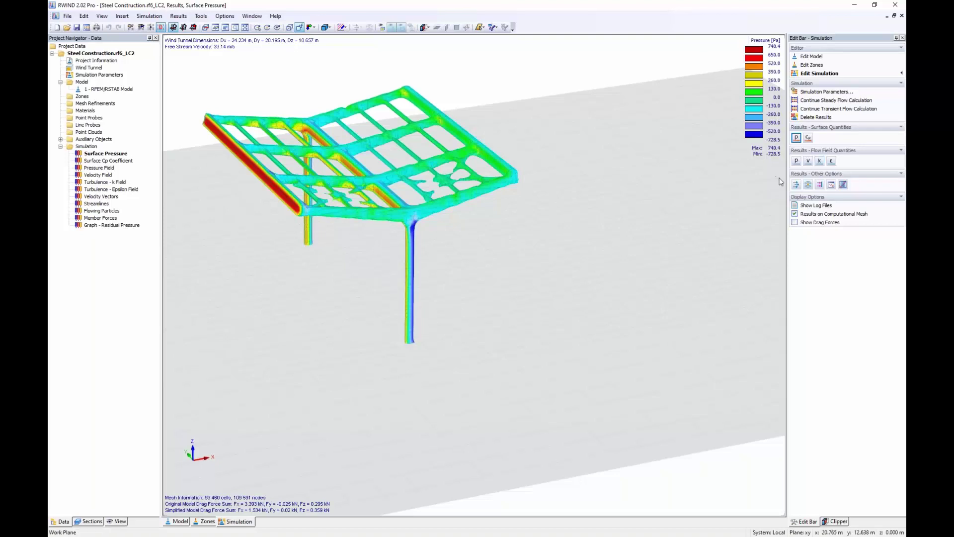
# Examine the velocity field around the canopy roof and return to the surface pressure results
pyautogui.click(808, 161)
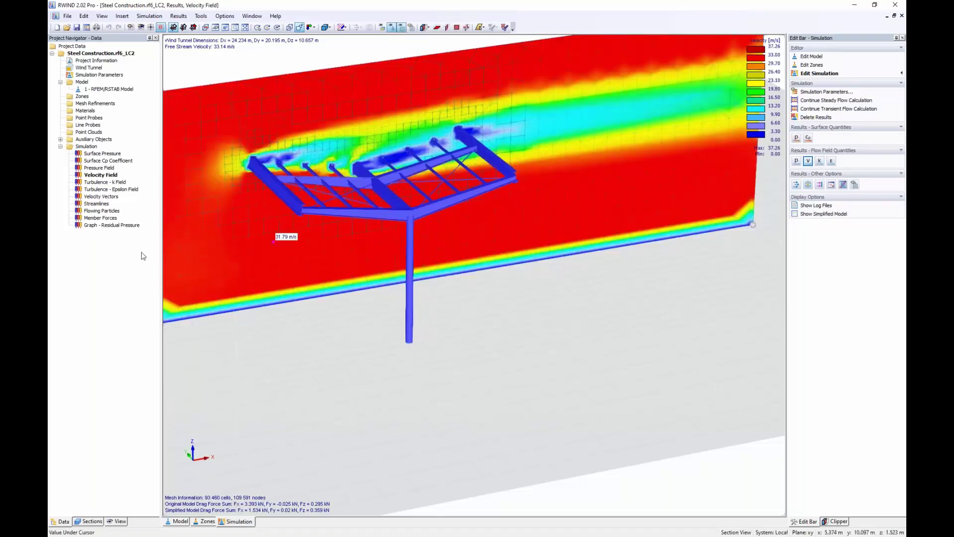
pyautogui.scroll(4, 443, 159)
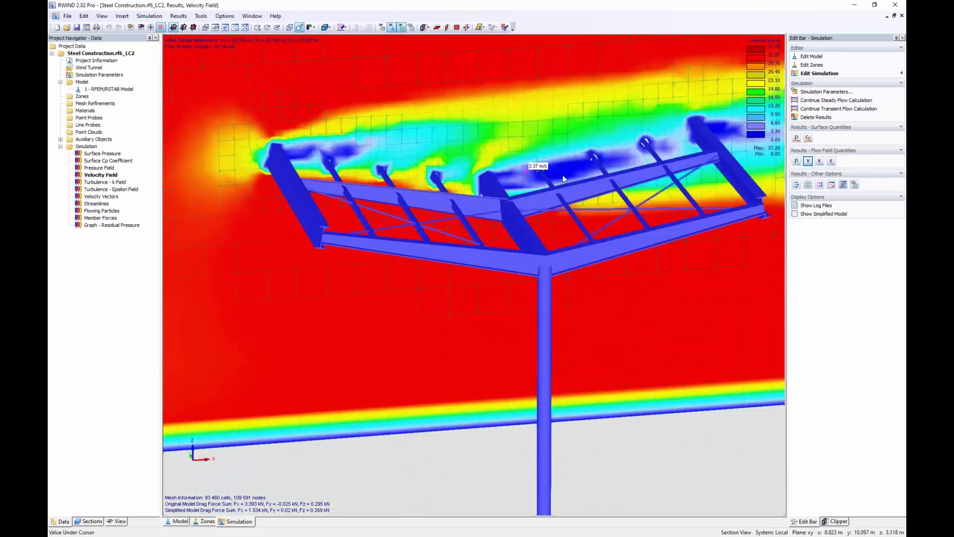
pyautogui.click(796, 160)
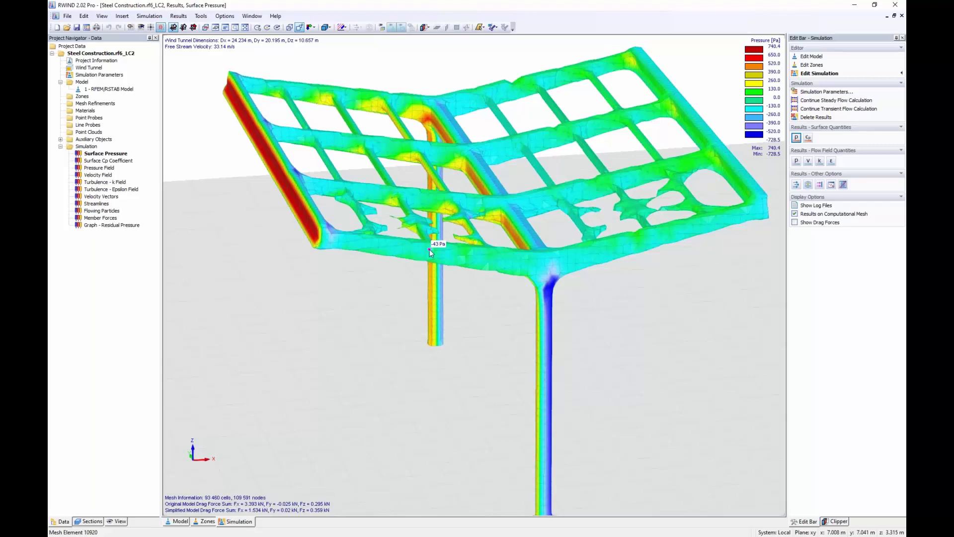
pyautogui.scroll(-4, 441, 359)
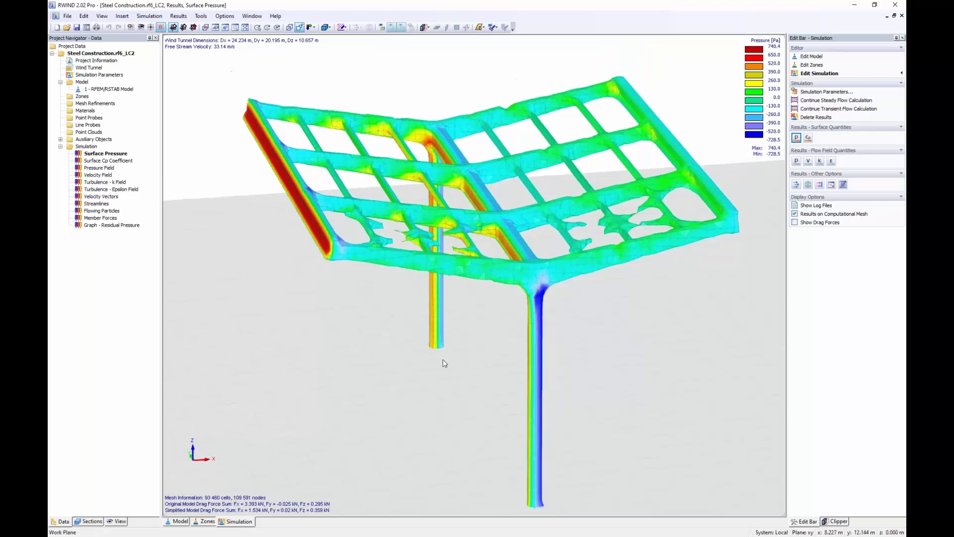
# Display the streamlines and examine the wind flow around the canopy's roof beams and columns
pyautogui.moveTo(442, 358); pyautogui.dragTo(338, 323, button='middle')
pyautogui.scroll(5, 347, 298)
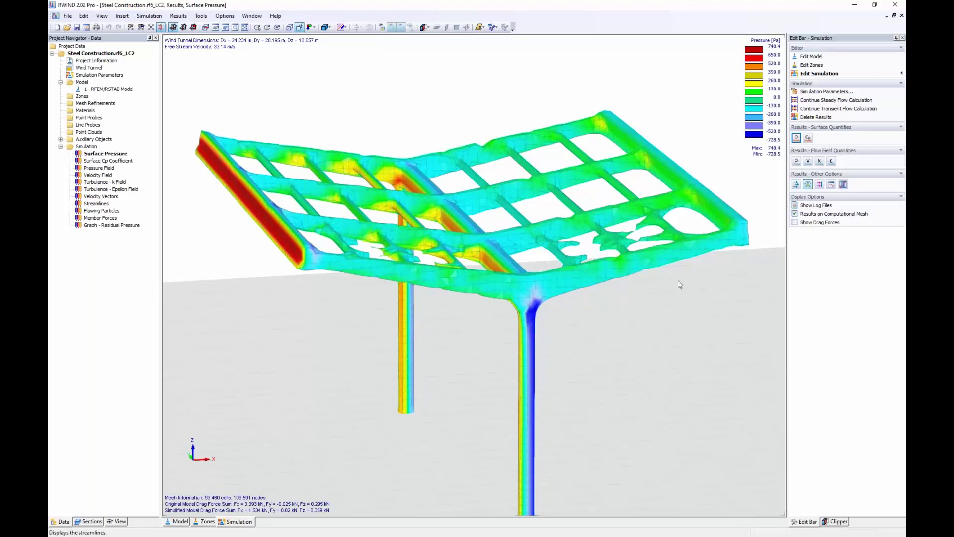
pyautogui.keyDown('ctrl'); pyautogui.moveTo(584, 332); pyautogui.dragTo(553, 330, button='middle'); pyautogui.keyUp('ctrl')
pyautogui.scroll(3, 410, 233)
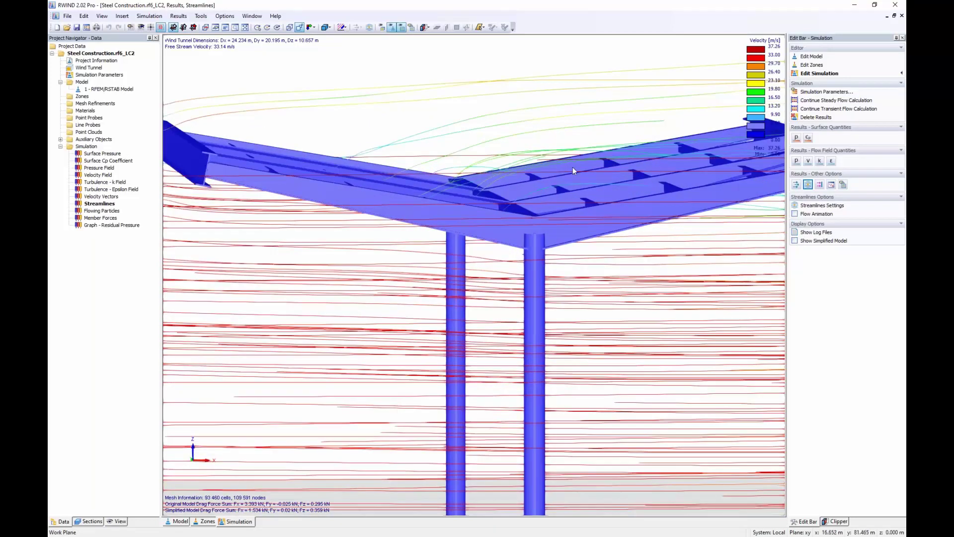
pyautogui.keyDown('ctrl'); pyautogui.moveTo(615, 251); pyautogui.dragTo(579, 274, button='middle'); pyautogui.keyUp('ctrl')
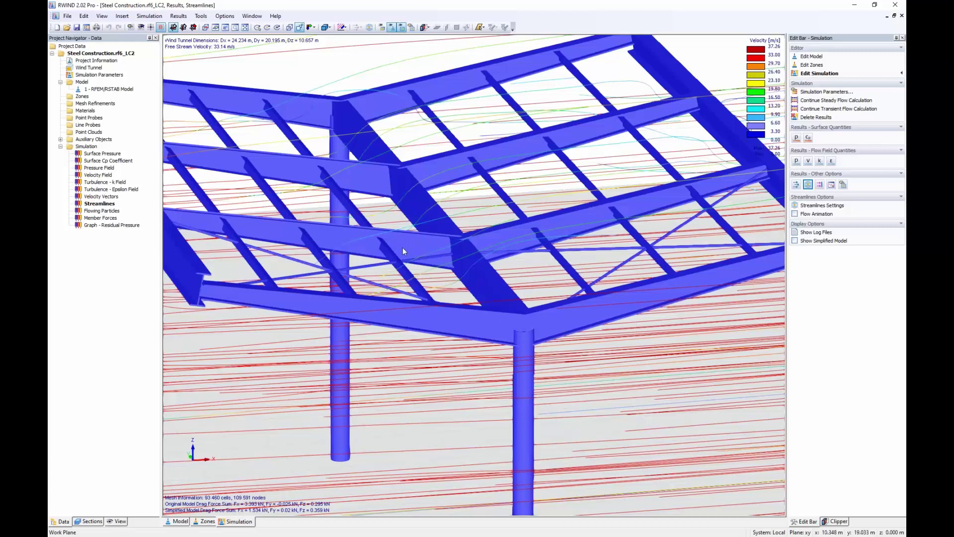
pyautogui.scroll(-3, 403, 248)
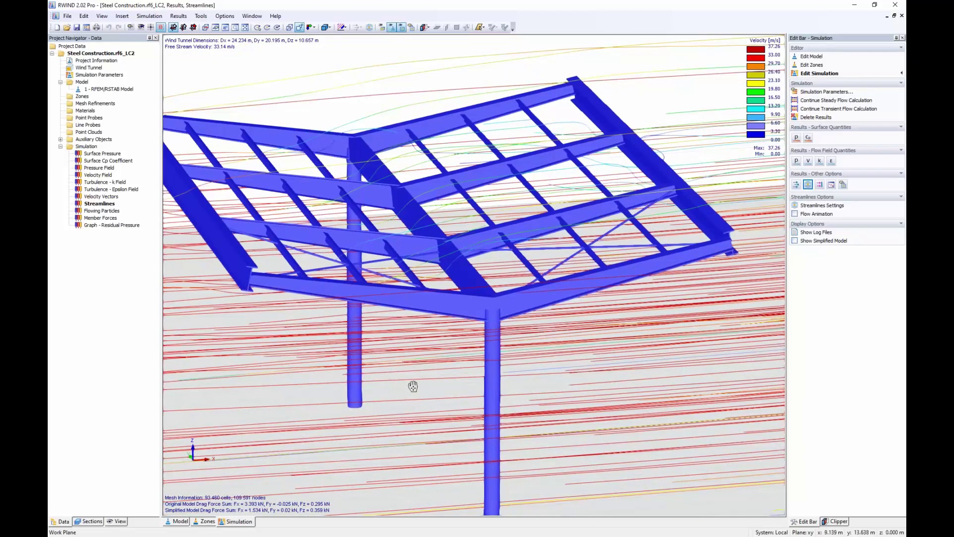
pyautogui.moveTo(411, 377); pyautogui.dragTo(580, 326, button='middle')
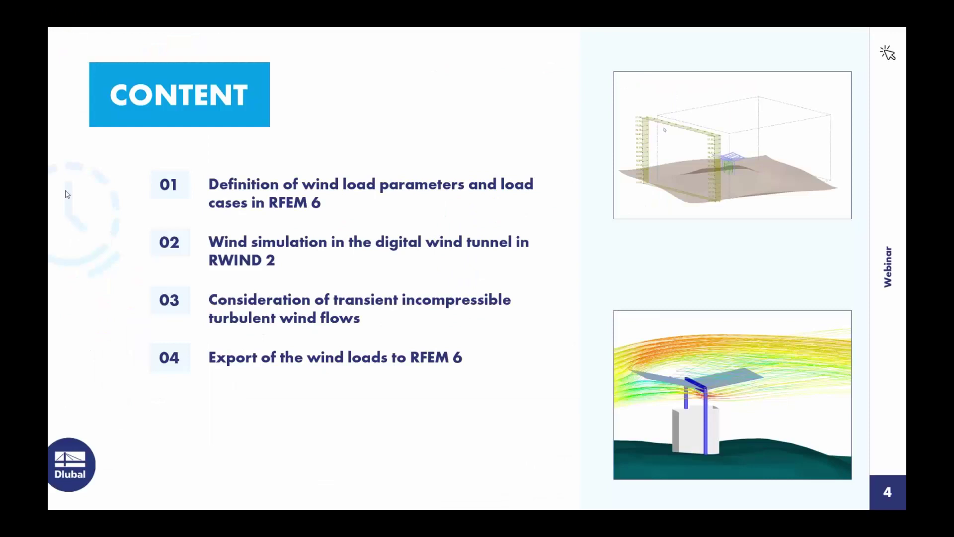
# End the slide show, close the presentation, and dismiss the load case settings in RFEM without changes
pyautogui.press('Escape')
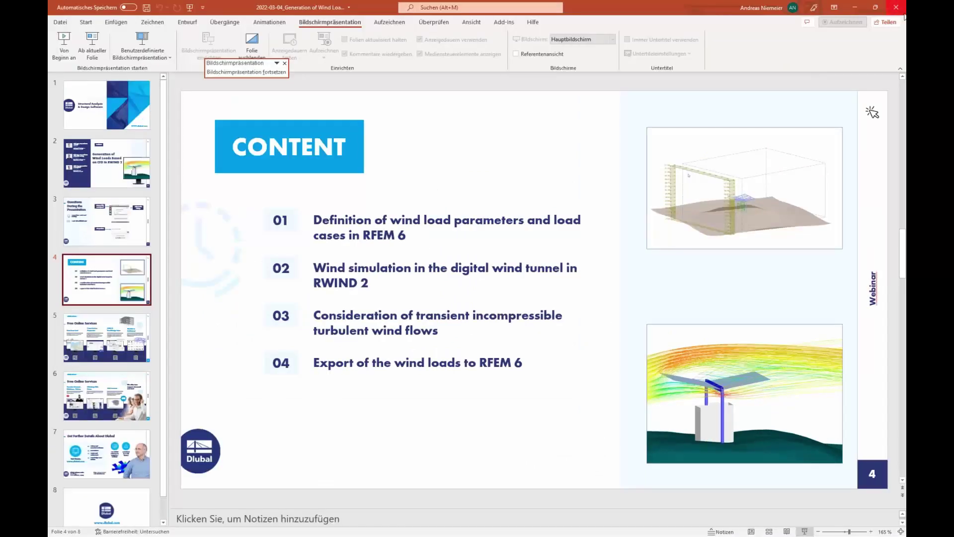
pyautogui.click(896, 7)
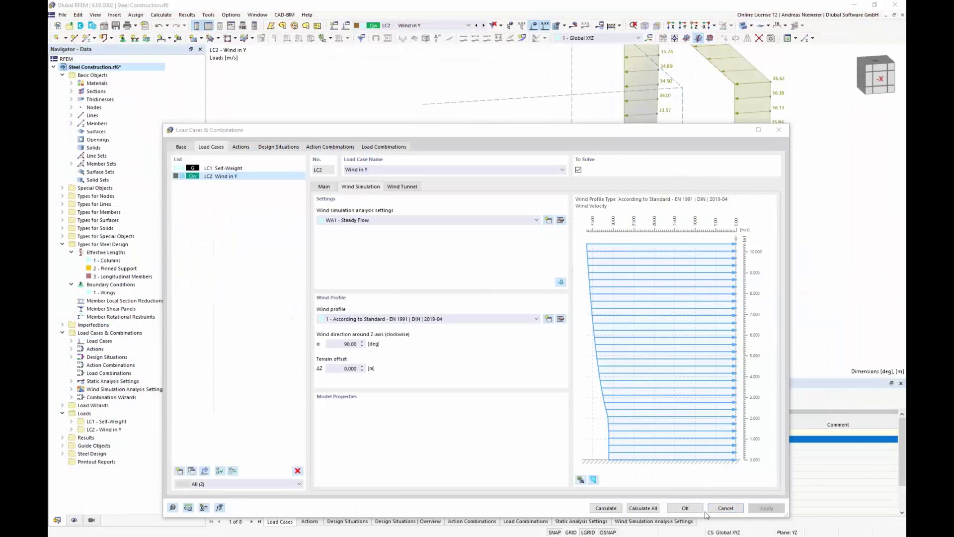
pyautogui.click(723, 510)
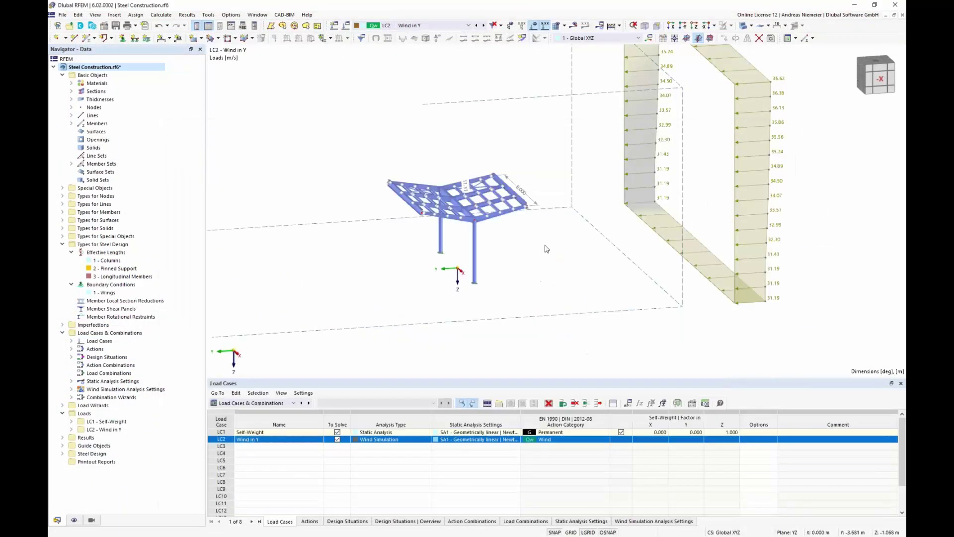
# Hide the wind load display and show the canopy model as a wireframe
pyautogui.scroll(-2, 556, 258)
pyautogui.scroll(1, 555, 259)
pyautogui.moveTo(561, 259)
pyautogui.keyDown('ctrl'); pyautogui.mouseDown(button='middle')
pyautogui.moveTo(515, 252)
pyautogui.moveTo(563, 262)
pyautogui.moveTo(545, 260)
pyautogui.mouseUp(button='middle'); pyautogui.keyUp('ctrl')
pyautogui.click(533, 25)
pyautogui.scroll(5, 584, 296)
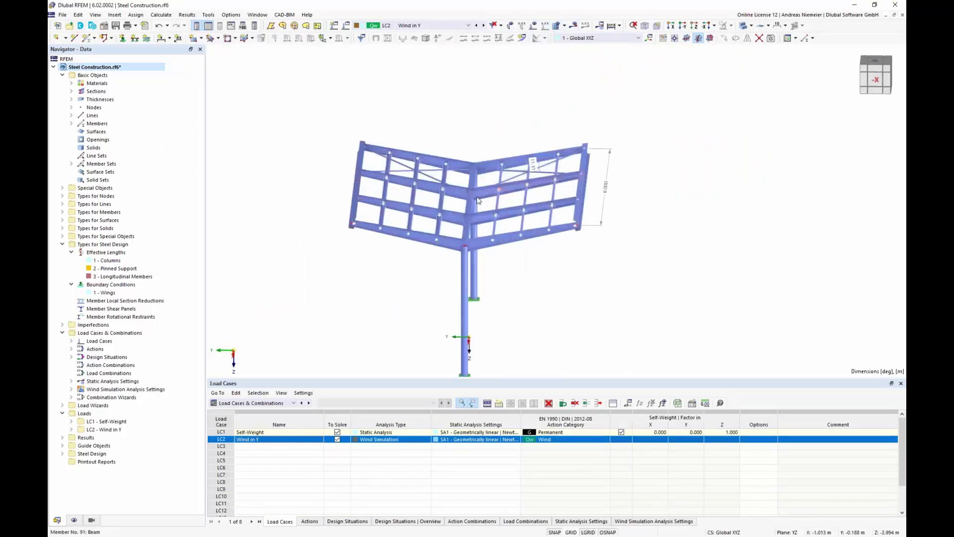
pyautogui.keyDown('ctrl'); pyautogui.moveTo(583, 296); pyautogui.dragTo(552, 308, button='middle'); pyautogui.keyUp('ctrl')
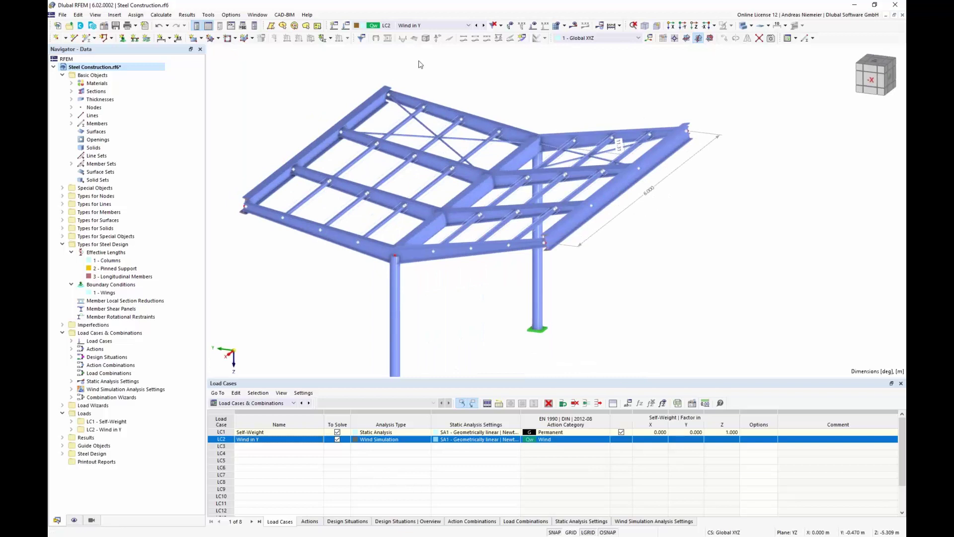
pyautogui.click(750, 26)
pyautogui.click(754, 38)
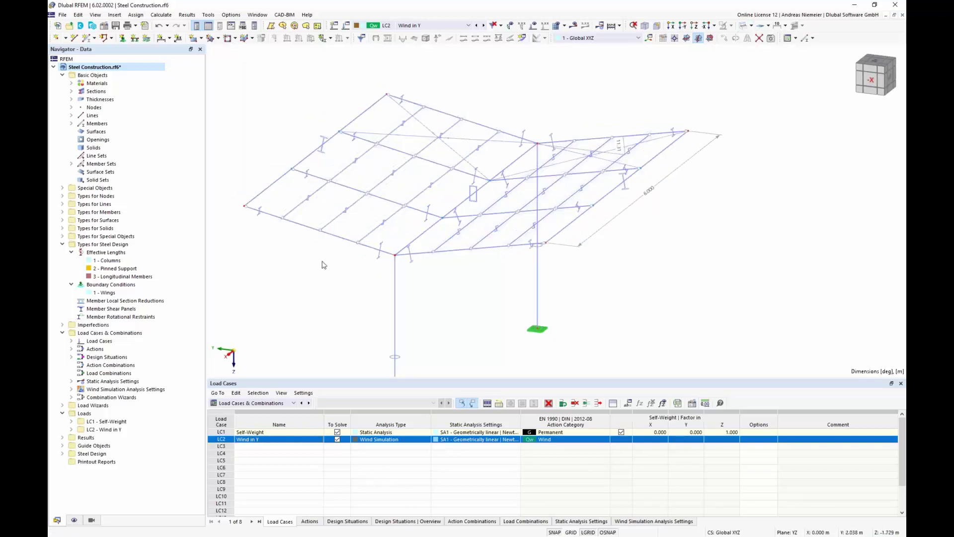
pyautogui.moveTo(273, 251); pyautogui.dragTo(294, 222, button='middle')
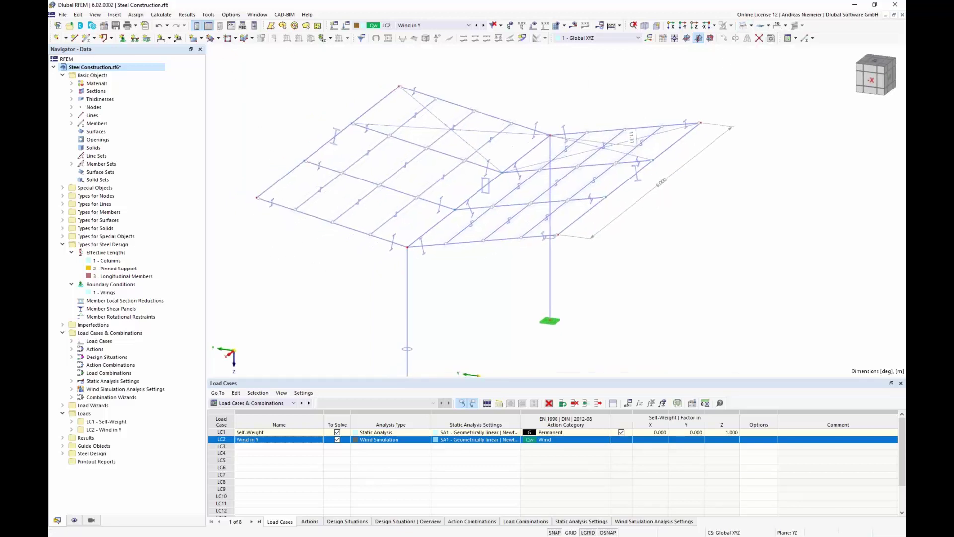
# Begin a new surface by boundary selection, using the Load Transfer stiffness type
pyautogui.click(202, 39)
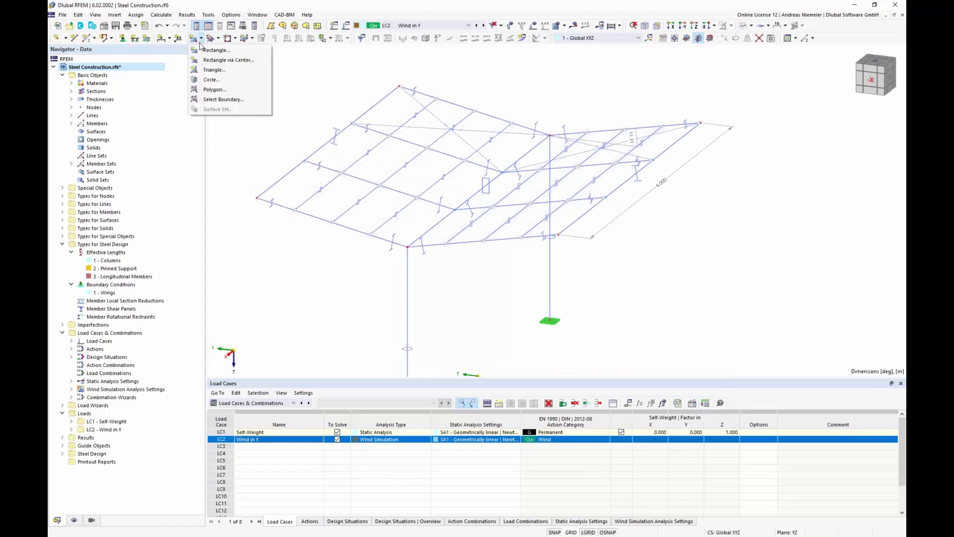
pyautogui.click(207, 99)
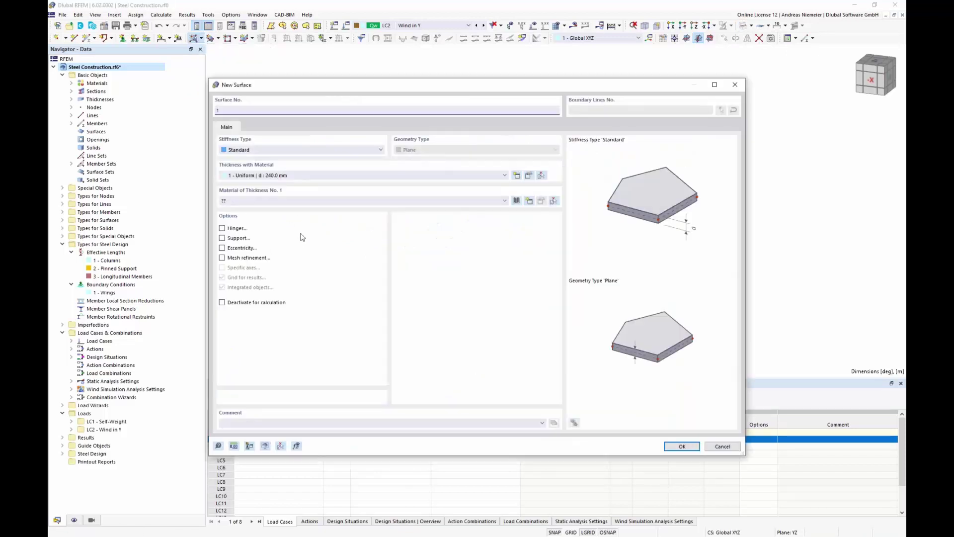
pyautogui.click(274, 150)
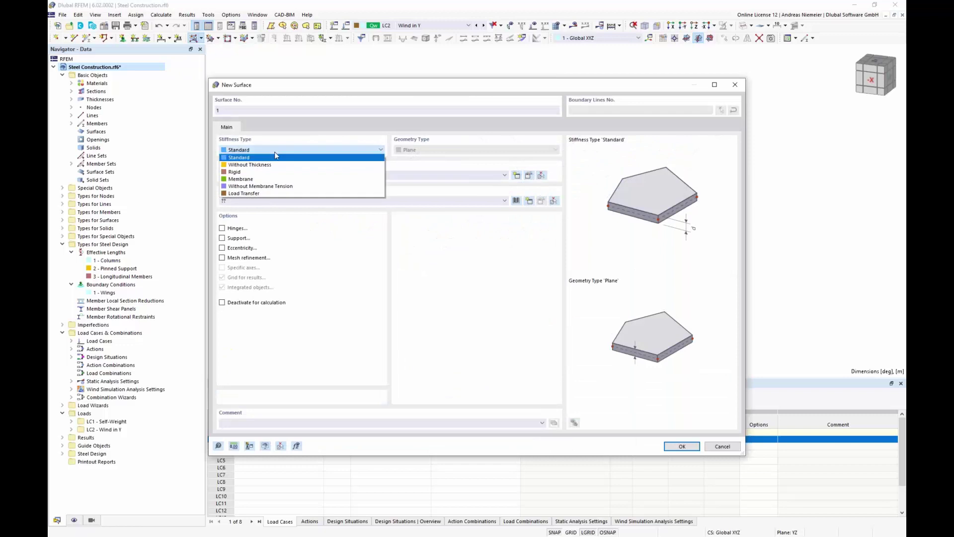
pyautogui.click(274, 194)
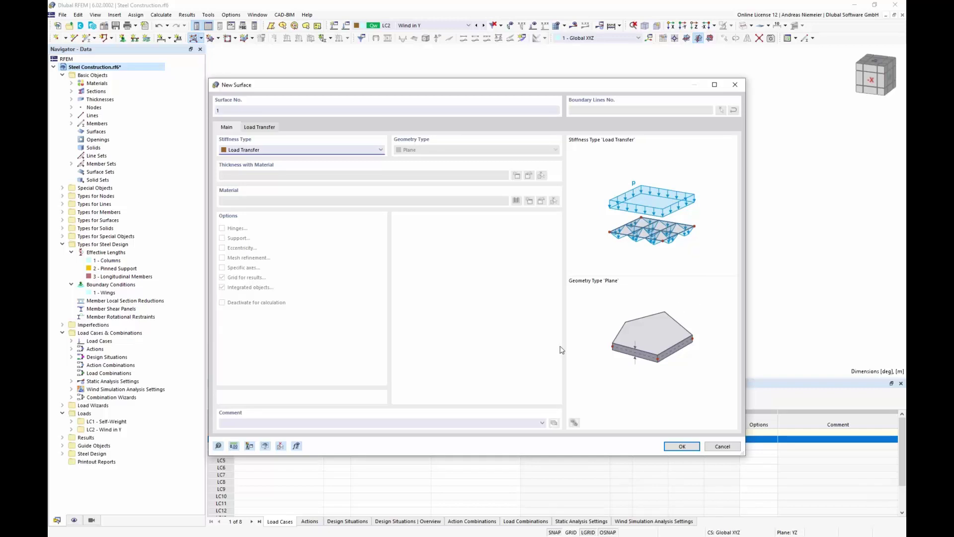
pyautogui.click(682, 445)
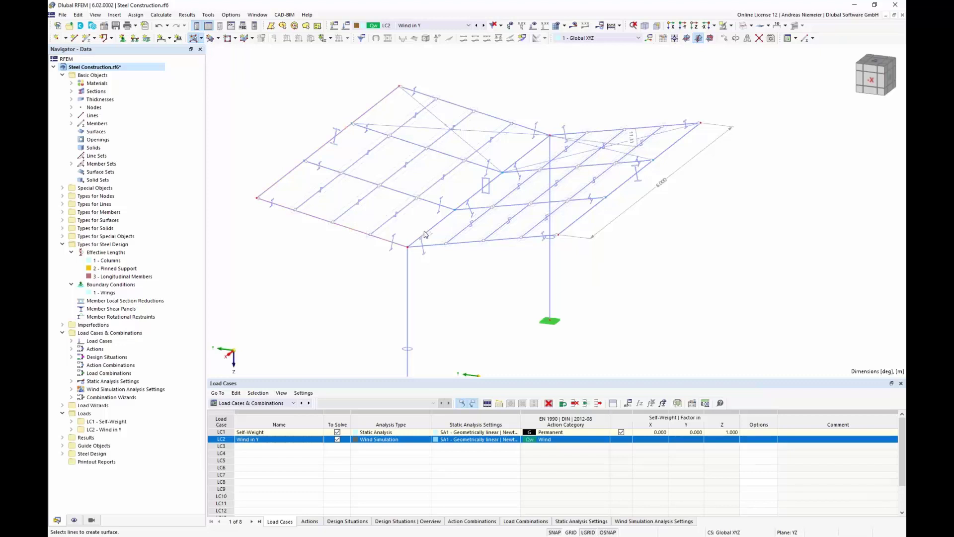
# Create load transfer surfaces from the boundary lines of both roof wings and show the model with solid members
pyautogui.click(520, 140)
pyautogui.click(513, 311)
pyautogui.click(596, 182)
pyautogui.keyDown('ctrl'); pyautogui.moveTo(342, 297); pyautogui.dragTo(361, 289, button='middle'); pyautogui.keyUp('ctrl')
pyautogui.click(746, 25)
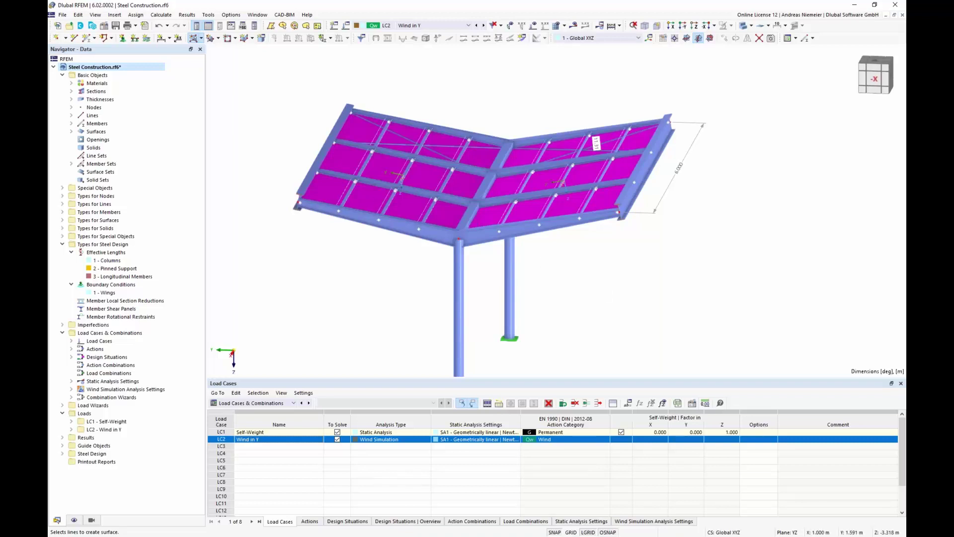
pyautogui.press('Escape')
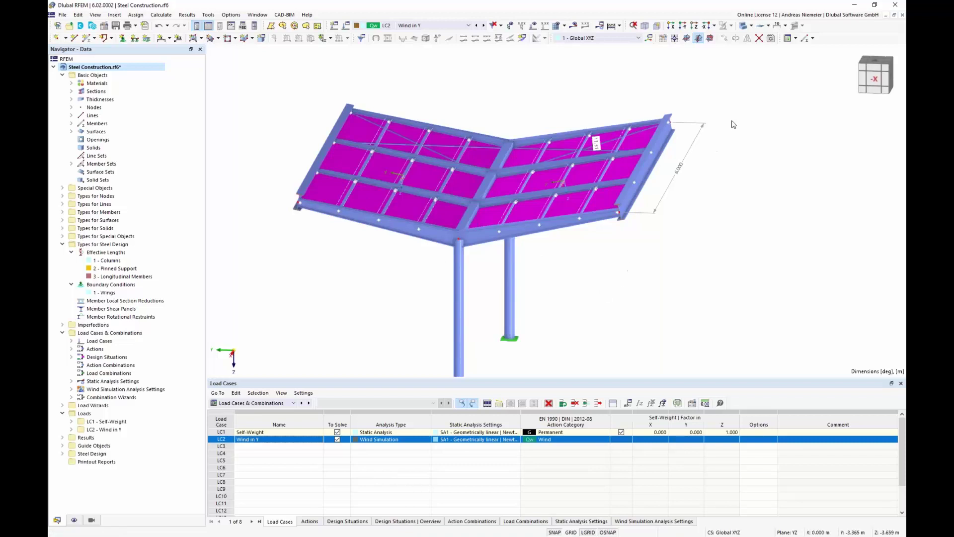
# Examine the Z-section purlins' orientation relative to the inclined roof surface in wireframe, including the side view along X
pyautogui.click(744, 25)
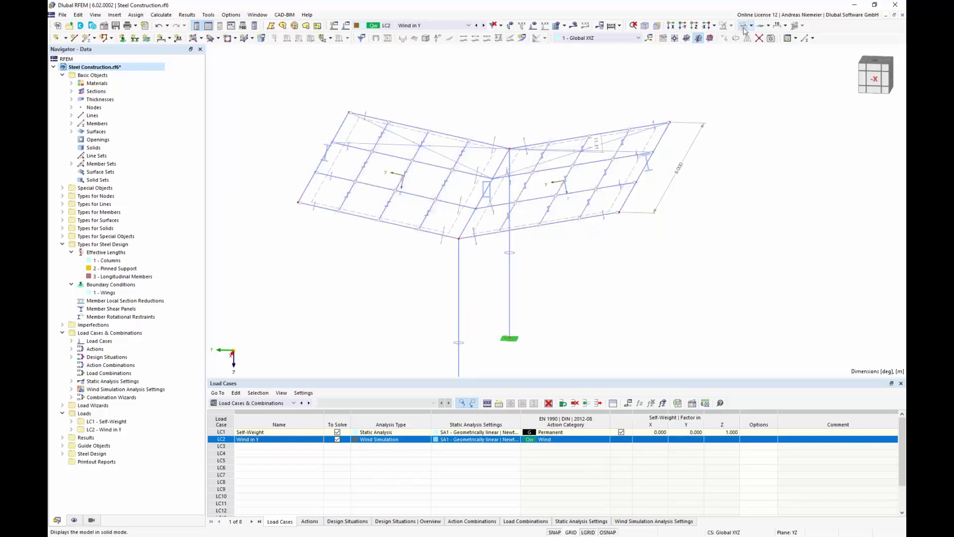
pyautogui.scroll(4, 356, 186)
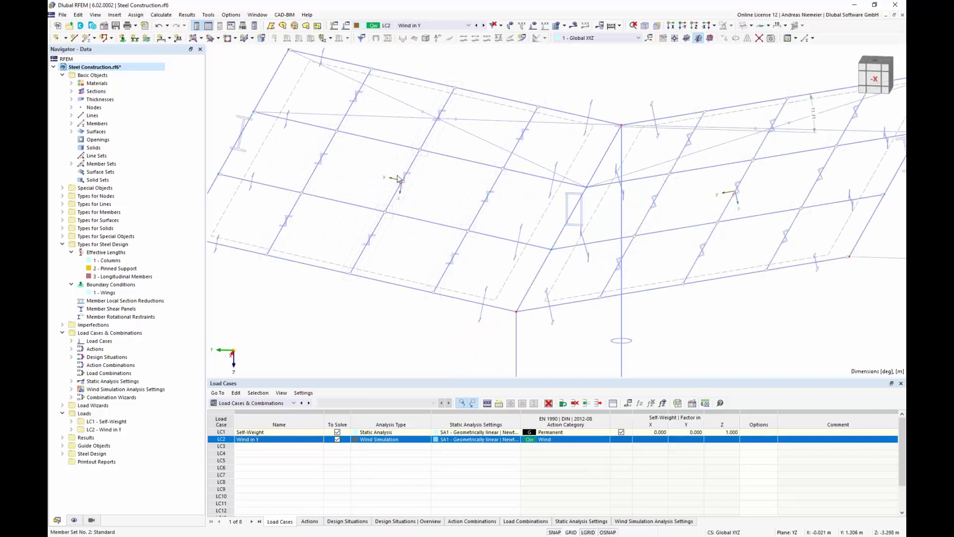
pyautogui.keyDown('ctrl'); pyautogui.moveTo(362, 315); pyautogui.dragTo(377, 288, button='middle'); pyautogui.keyUp('ctrl')
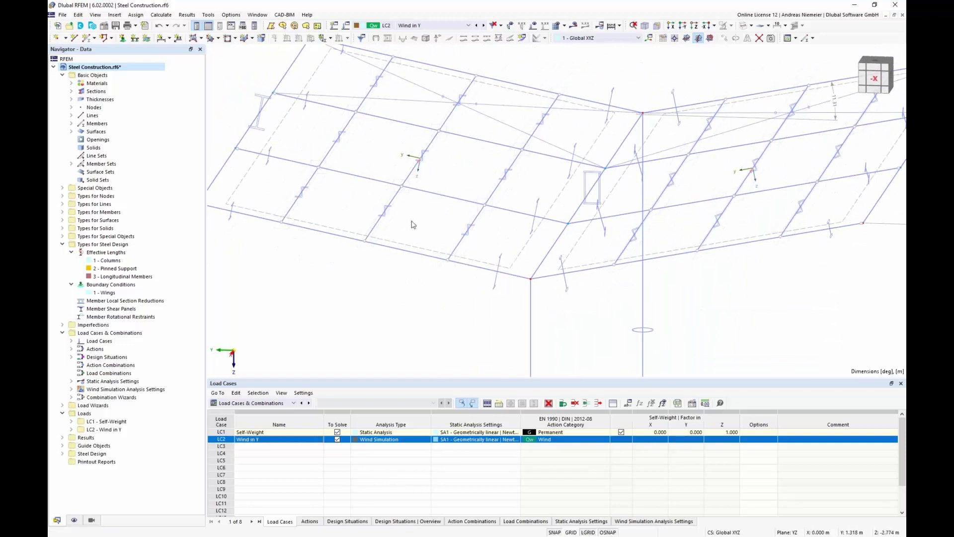
pyautogui.scroll(-5, 414, 220)
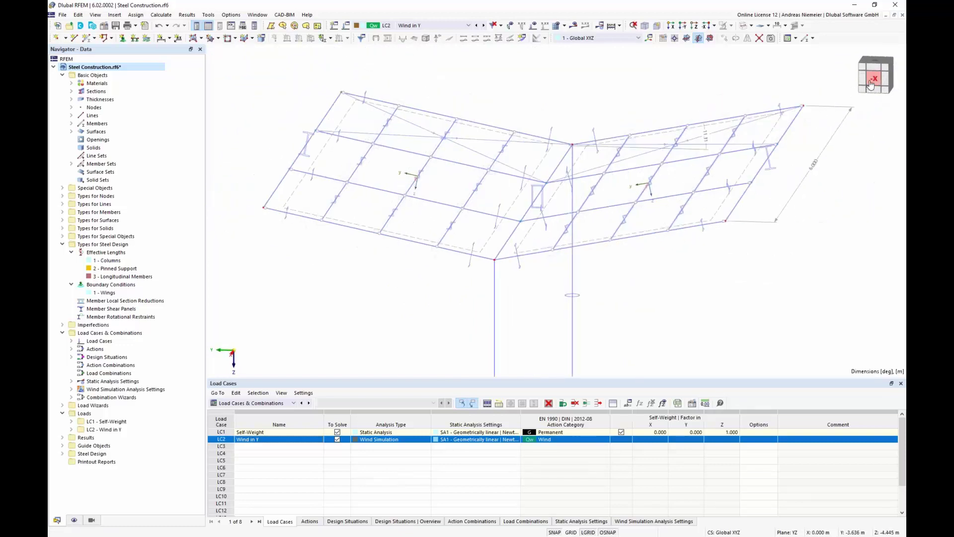
pyautogui.scroll(8, 397, 81)
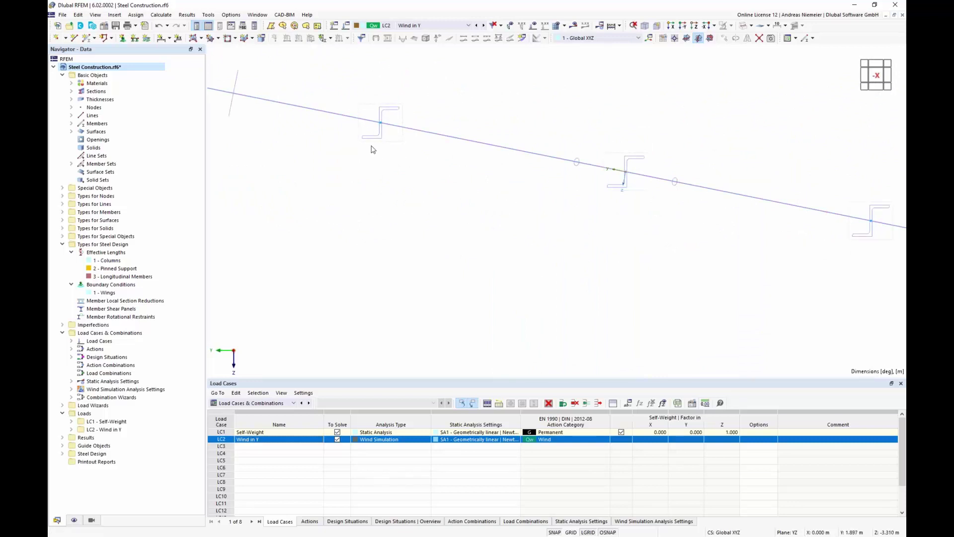
pyautogui.scroll(-2, 376, 177)
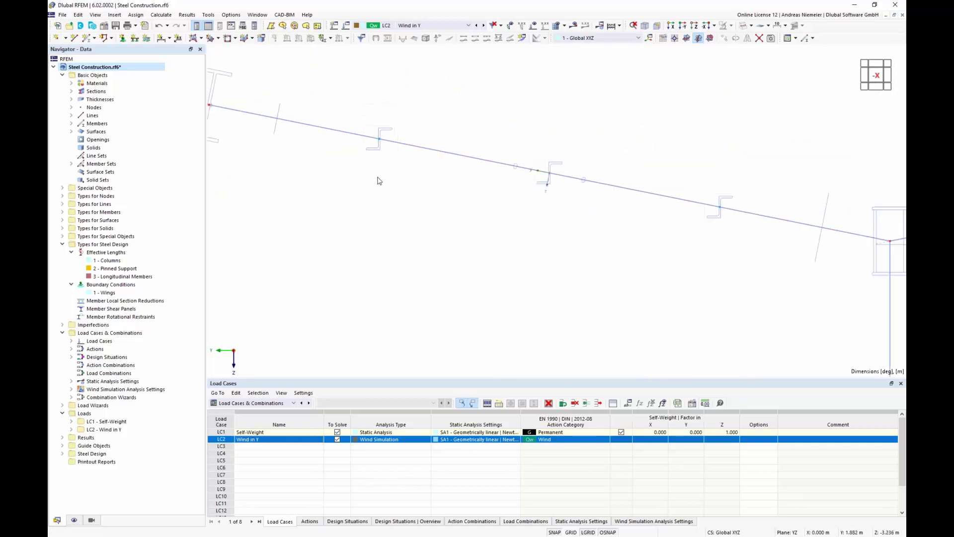
pyautogui.scroll(1, 373, 167)
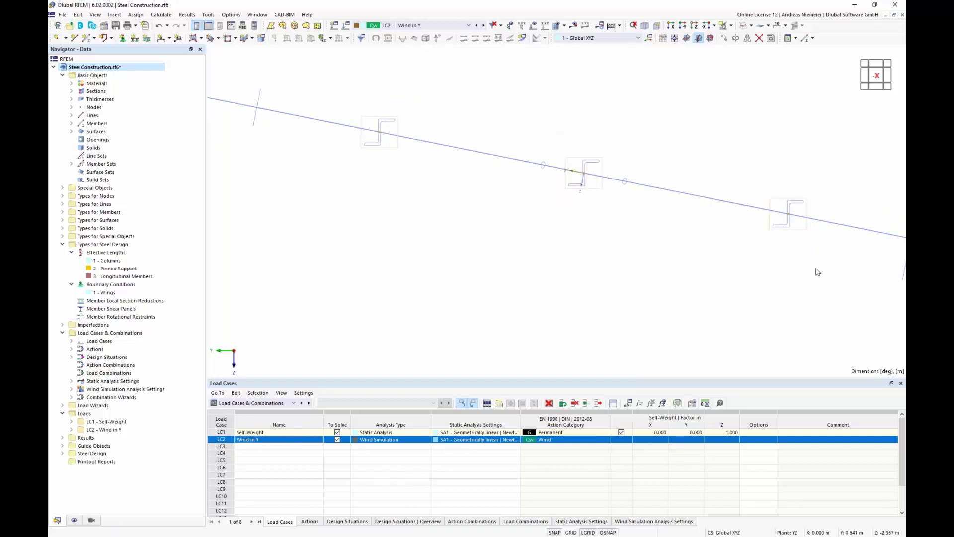
pyautogui.keyDown('ctrl'); pyautogui.moveTo(815, 270); pyautogui.dragTo(769, 211, button='middle'); pyautogui.keyUp('ctrl')
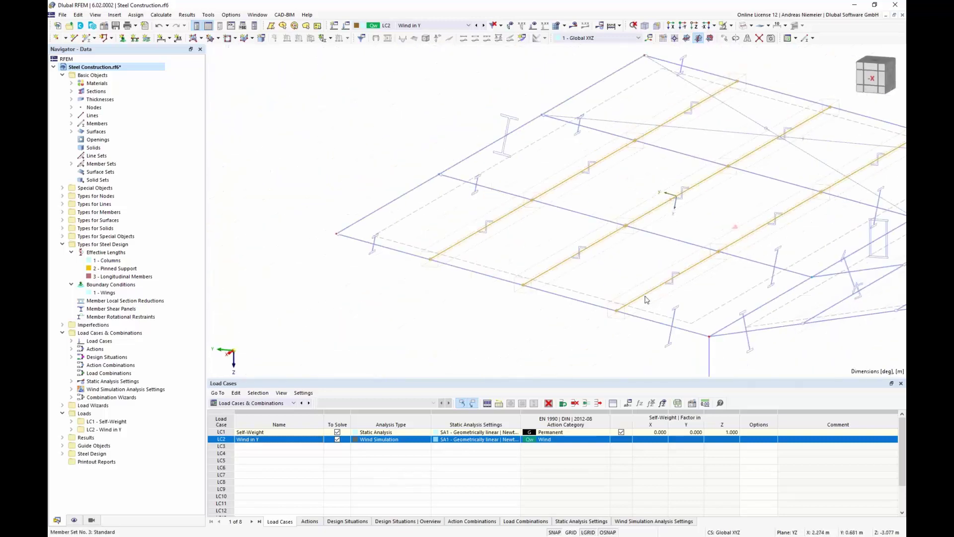
# Set the rotation type of the nine selected ZNP 80 purlin members to Surface, referencing surface 1 in plane x-z, and accept deleting the mesh
pyautogui.rightClick(646, 297)
pyautogui.moveTo(685, 41)
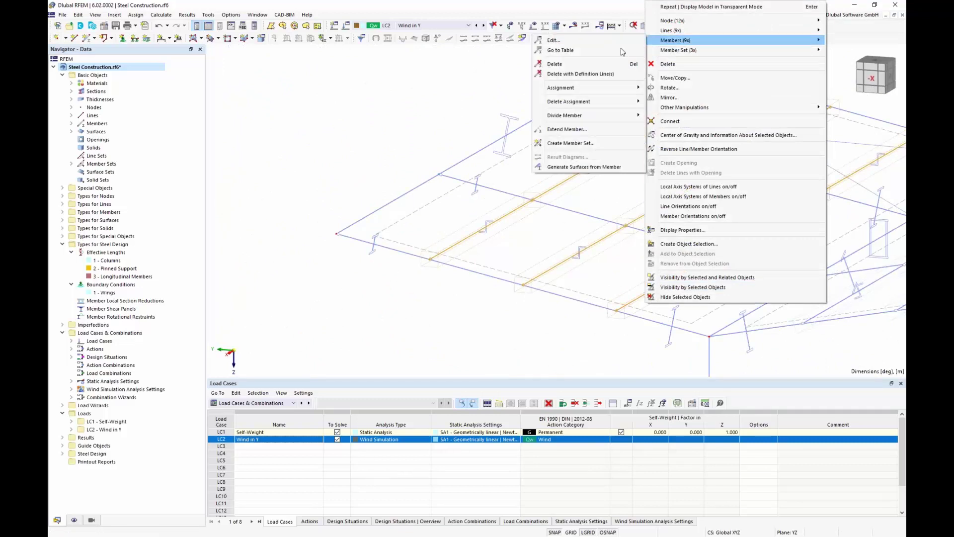
pyautogui.click(594, 45)
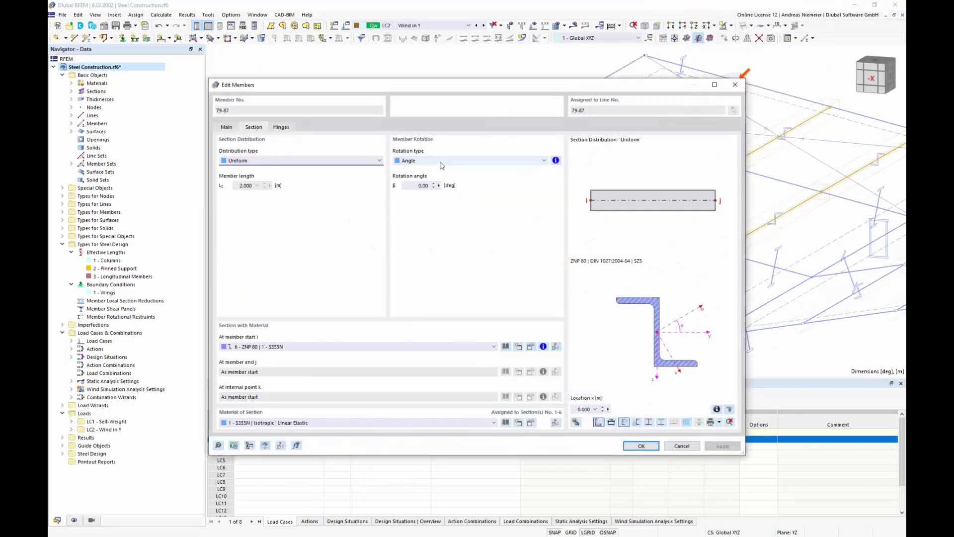
pyautogui.click(441, 163)
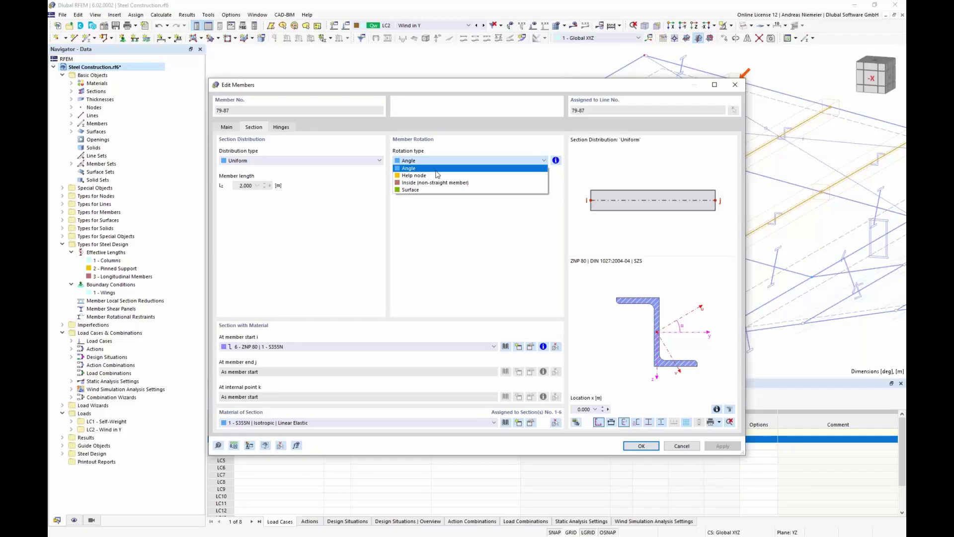
pyautogui.click(415, 190)
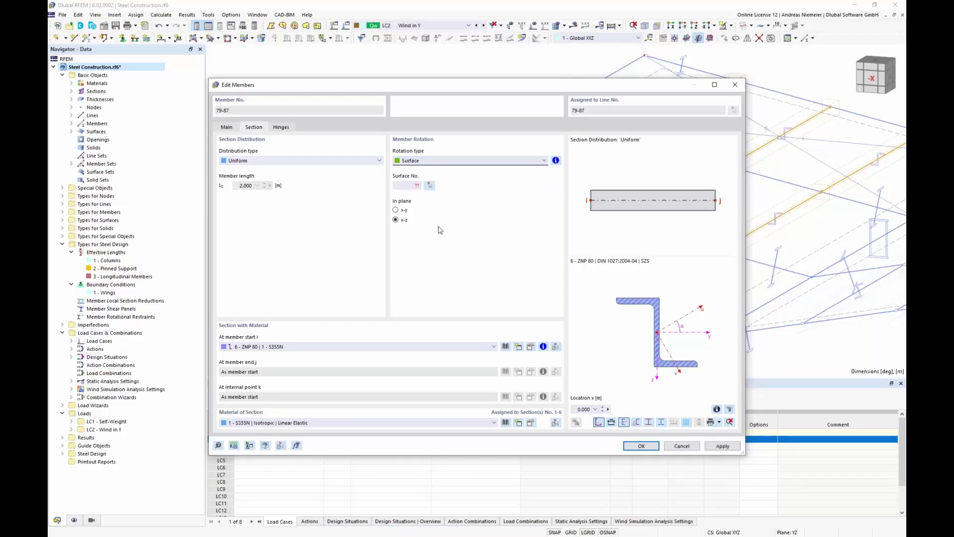
pyautogui.click(430, 185)
pyautogui.click(484, 267)
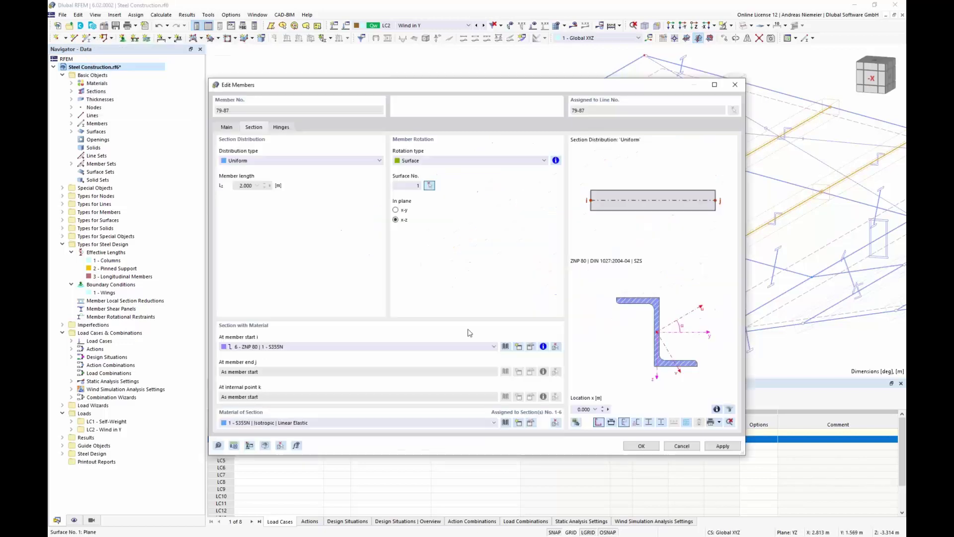
pyautogui.click(641, 445)
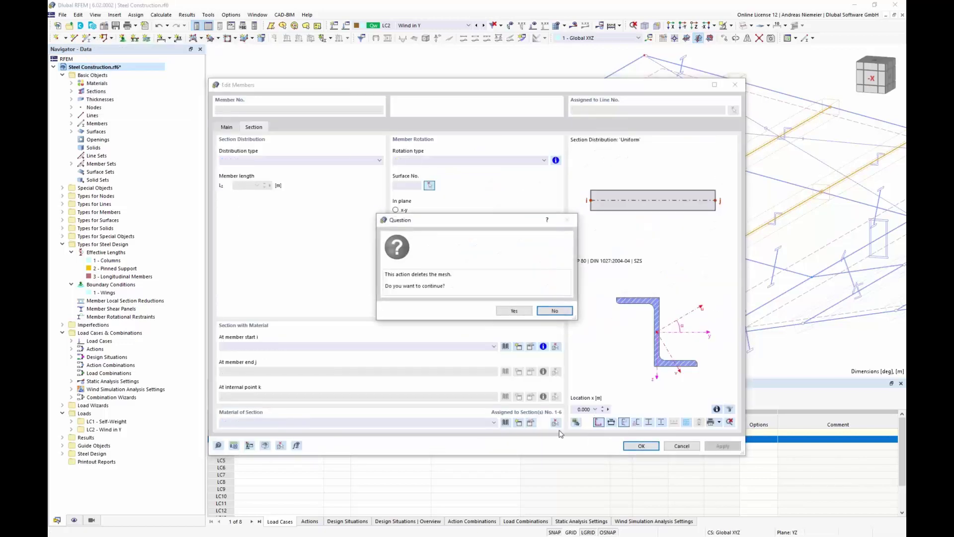
pyautogui.click(513, 310)
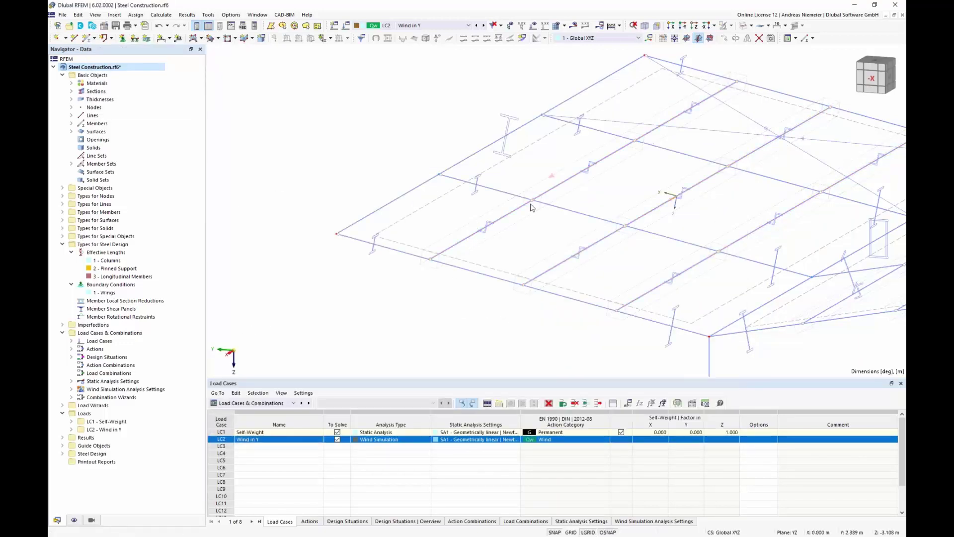
pyautogui.moveTo(492, 291); pyautogui.dragTo(351, 259, button='middle')
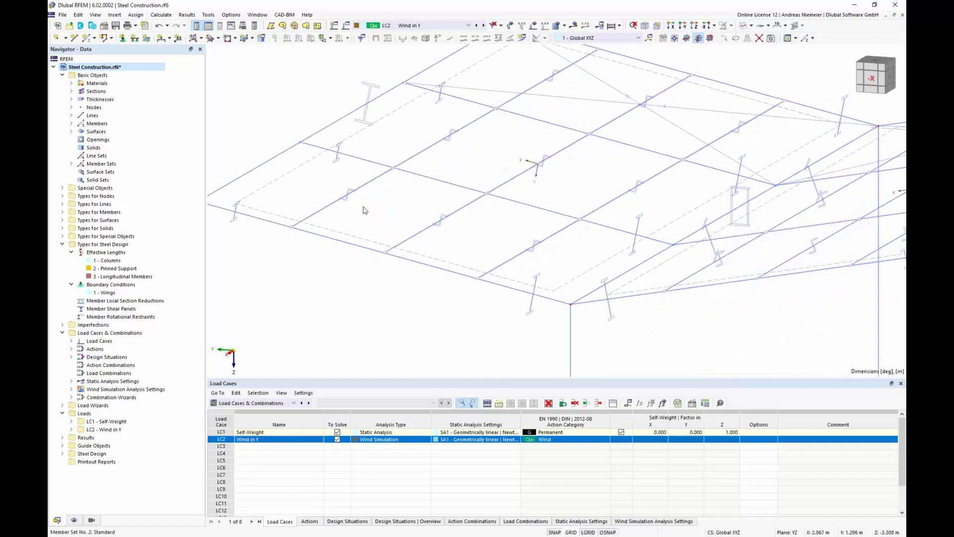
# Set the rotation type of the other wing's nine ZNP 80 purlin members to Surface, referencing surface 2 in plane x-z
pyautogui.moveTo(385, 290); pyautogui.dragTo(357, 257, button='middle')
pyautogui.scroll(-1, 320, 278)
pyautogui.scroll(-1, 357, 257)
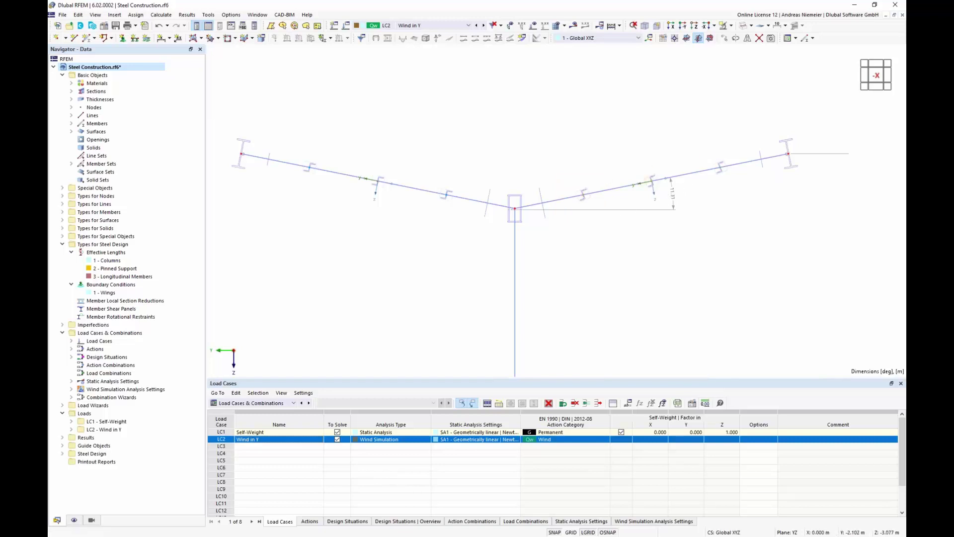
pyautogui.keyDown('ctrl'); pyautogui.moveTo(738, 193); pyautogui.dragTo(667, 239, button='middle'); pyautogui.keyUp('ctrl')
pyautogui.rightClick(667, 238)
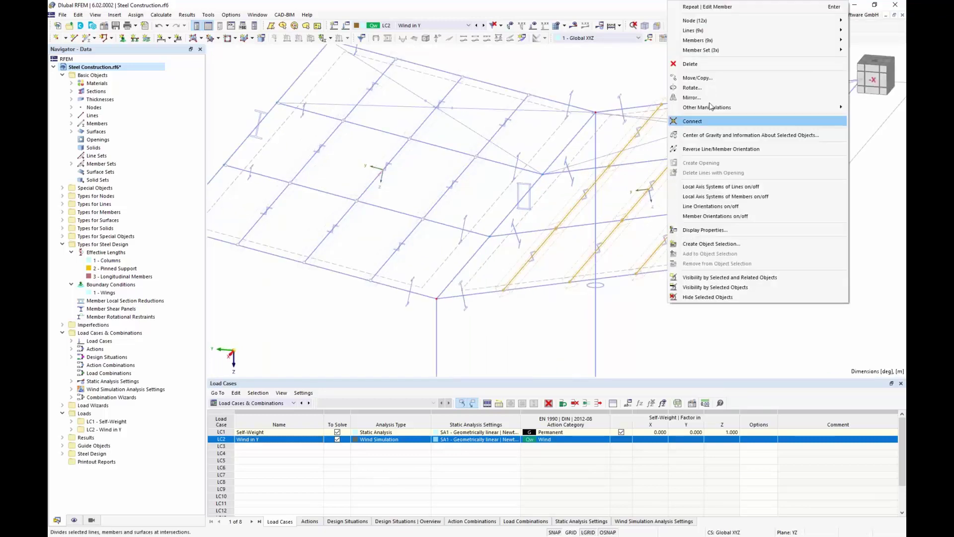
pyautogui.moveTo(695, 40)
pyautogui.click(629, 43)
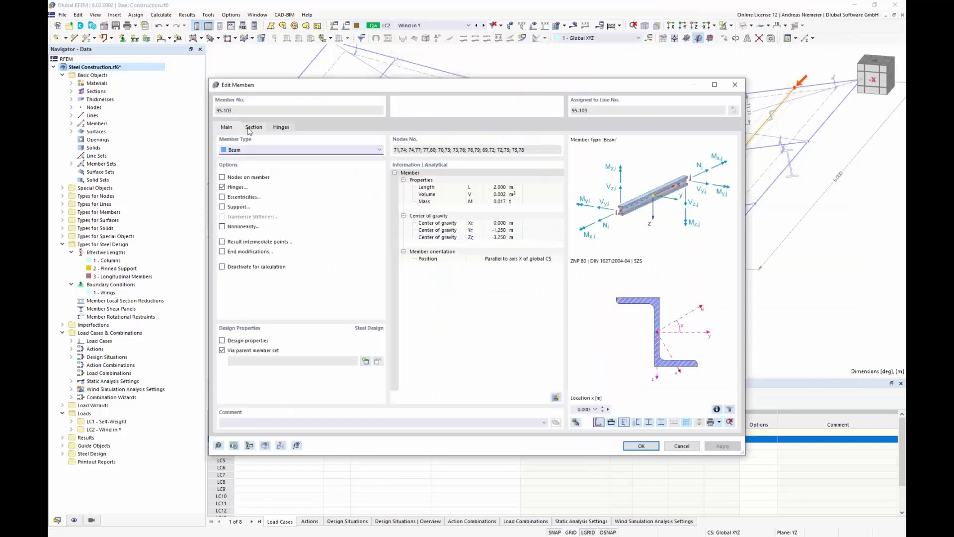
pyautogui.click(254, 127)
pyautogui.click(484, 160)
pyautogui.click(474, 192)
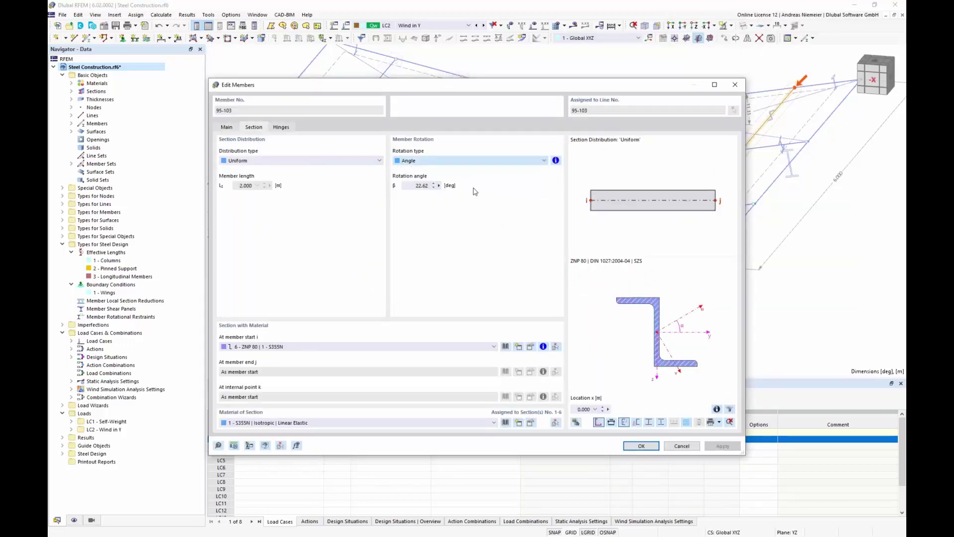
pyautogui.click(429, 185)
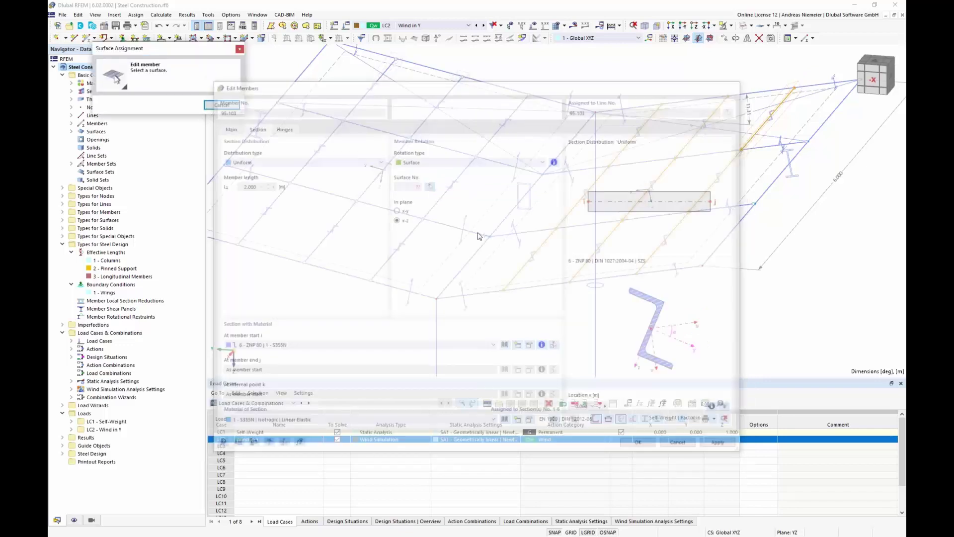
pyautogui.click(531, 281)
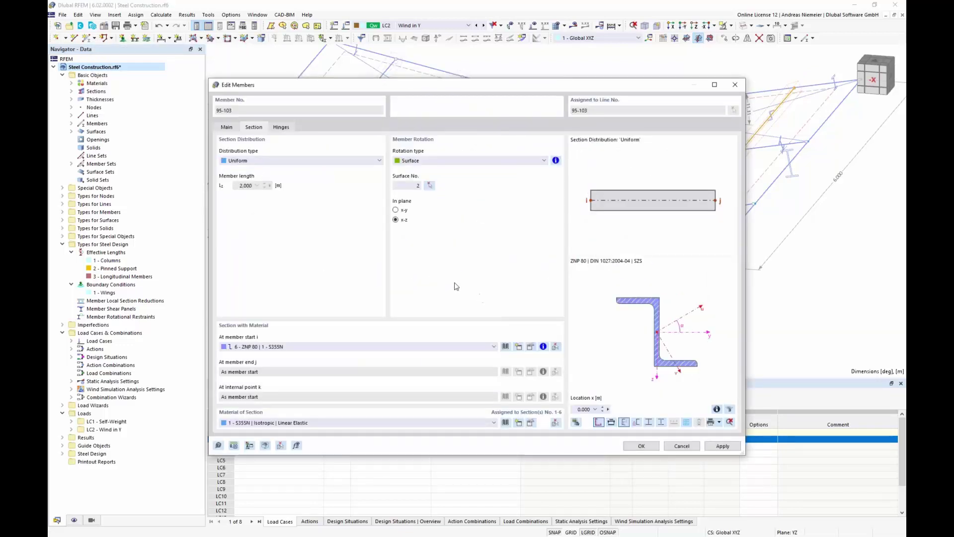
pyautogui.click(627, 445)
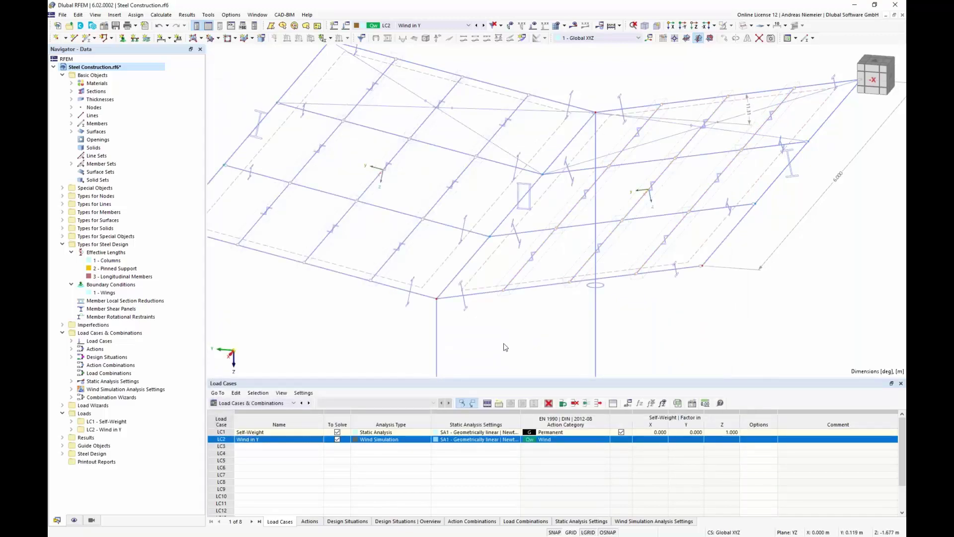
# Insert an empty row above the Wind in Y load case and create load case LC2 named Snow there
pyautogui.moveTo(342, 335); pyautogui.dragTo(359, 320, button='middle')
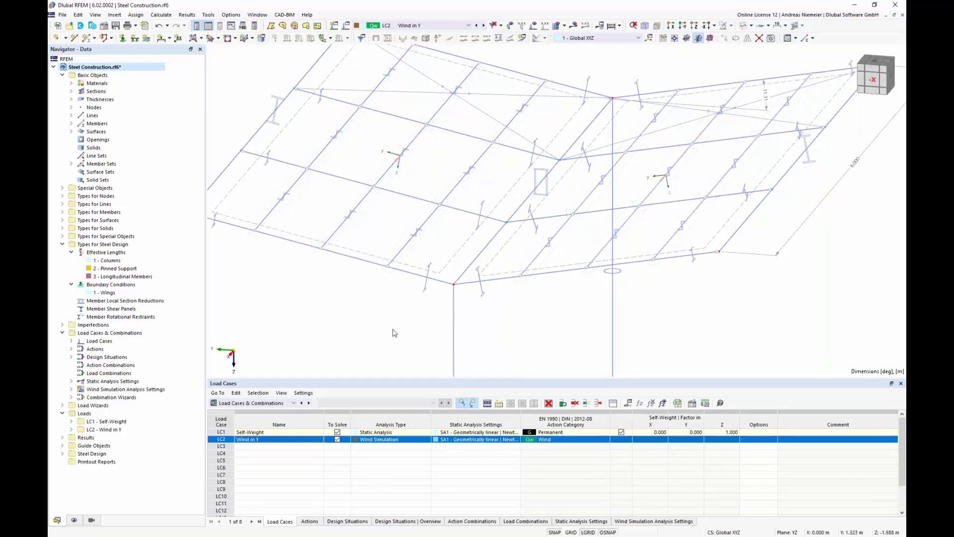
pyautogui.click(302, 474)
pyautogui.click(290, 439)
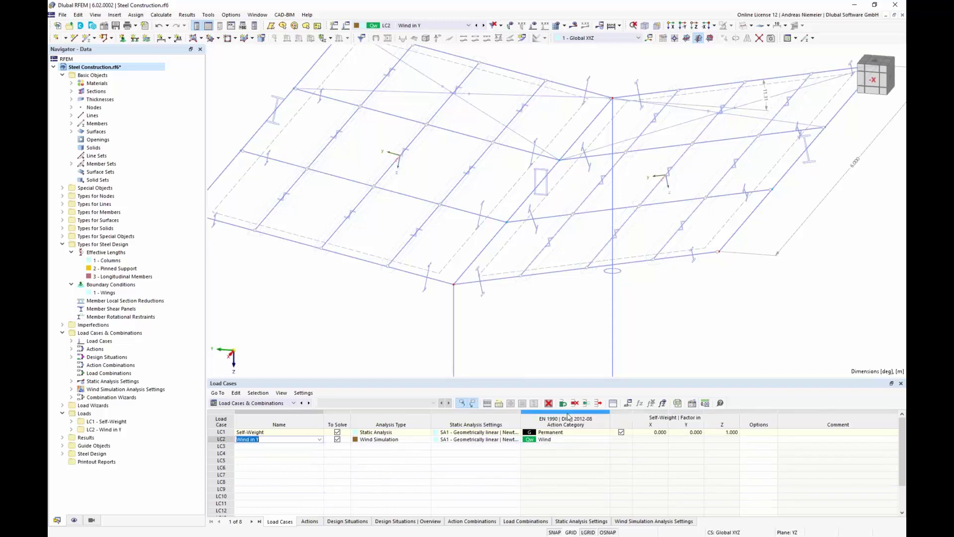
pyautogui.click(586, 403)
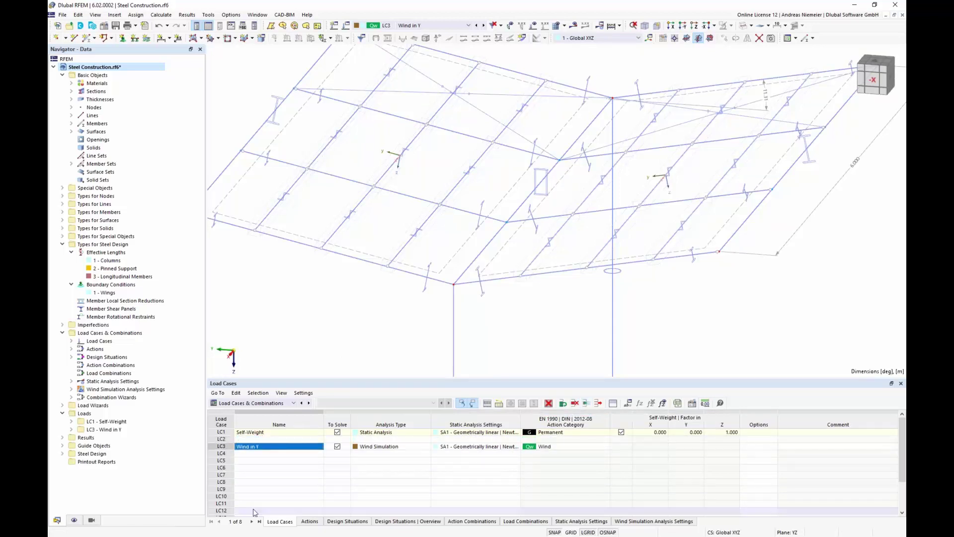
pyautogui.click(288, 488)
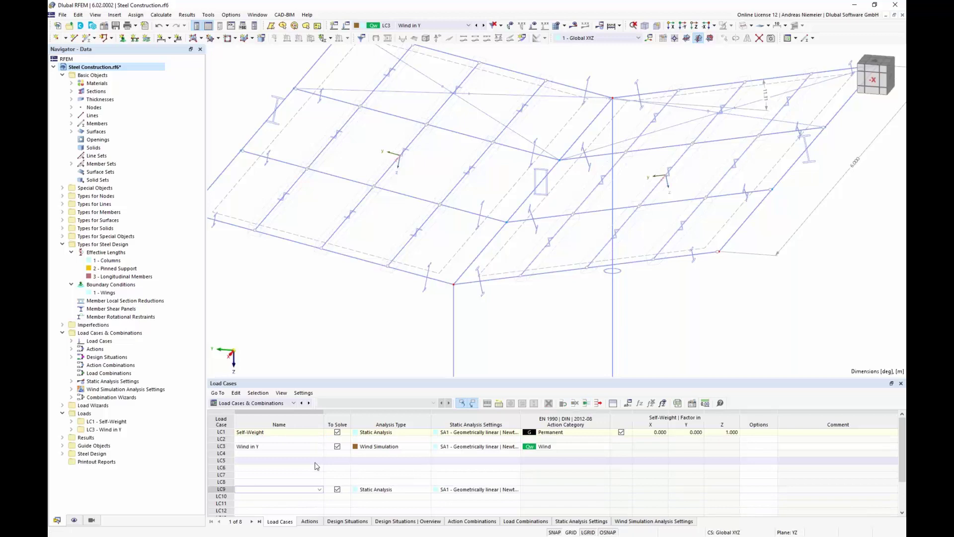
pyautogui.click(289, 439)
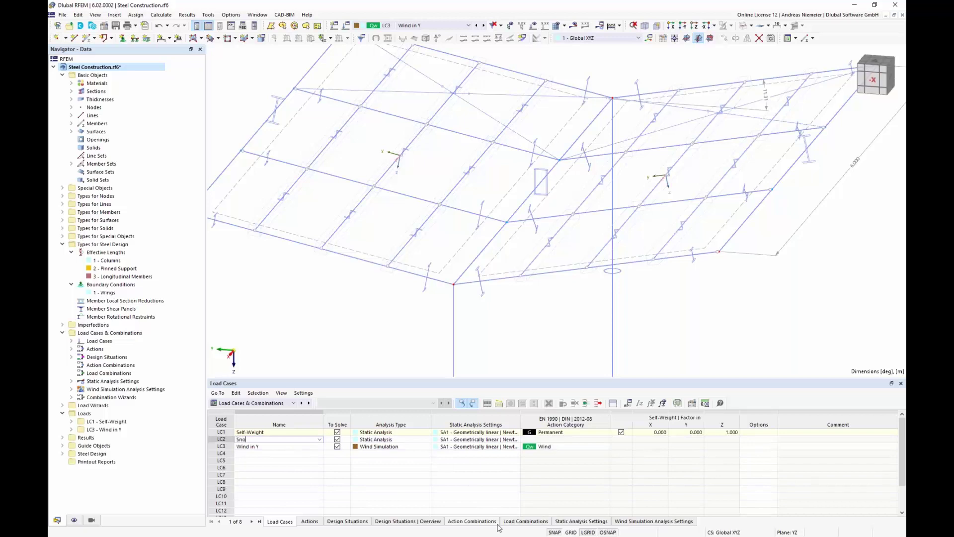
pyautogui.moveTo(486, 484); pyautogui.dragTo(485, 487)
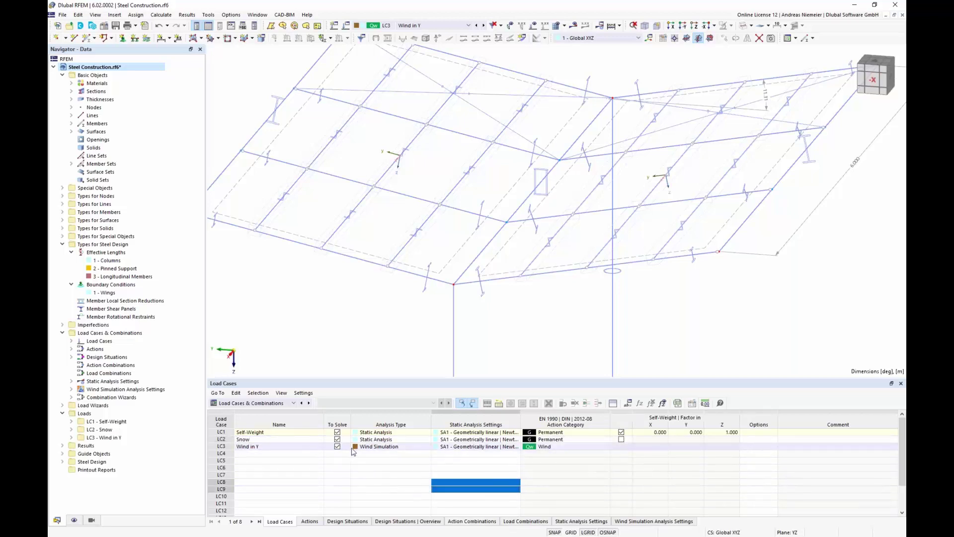
# Set the Snow load case's action category to Snow / Ice loads - H <= 1000 m
pyautogui.click(549, 440)
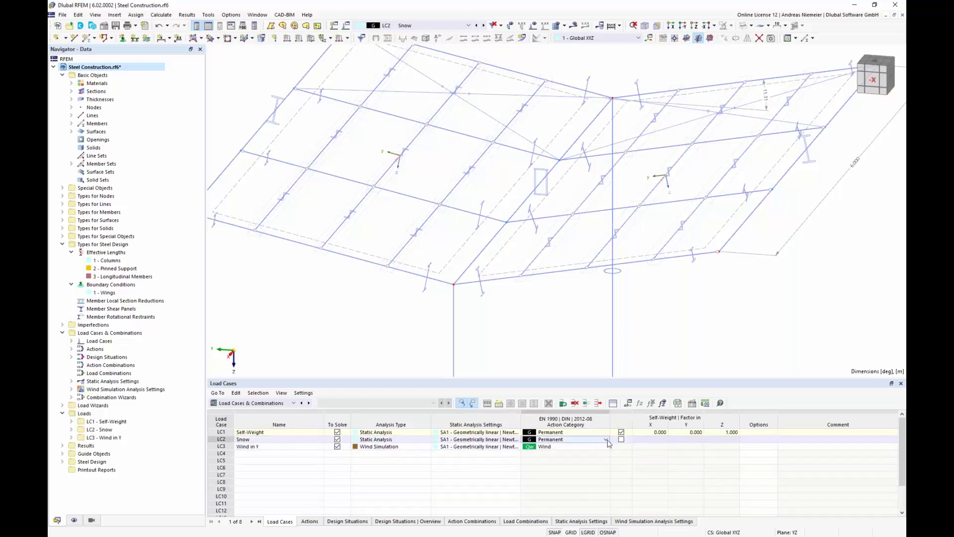
pyautogui.click(605, 439)
pyautogui.click(584, 378)
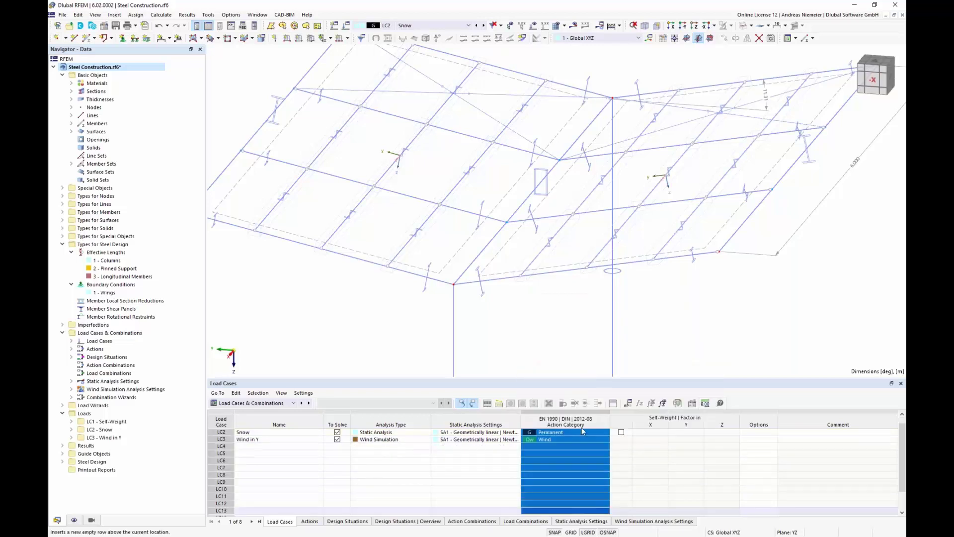
pyautogui.scroll(1, 485, 478)
pyautogui.click(475, 474)
pyautogui.click(571, 440)
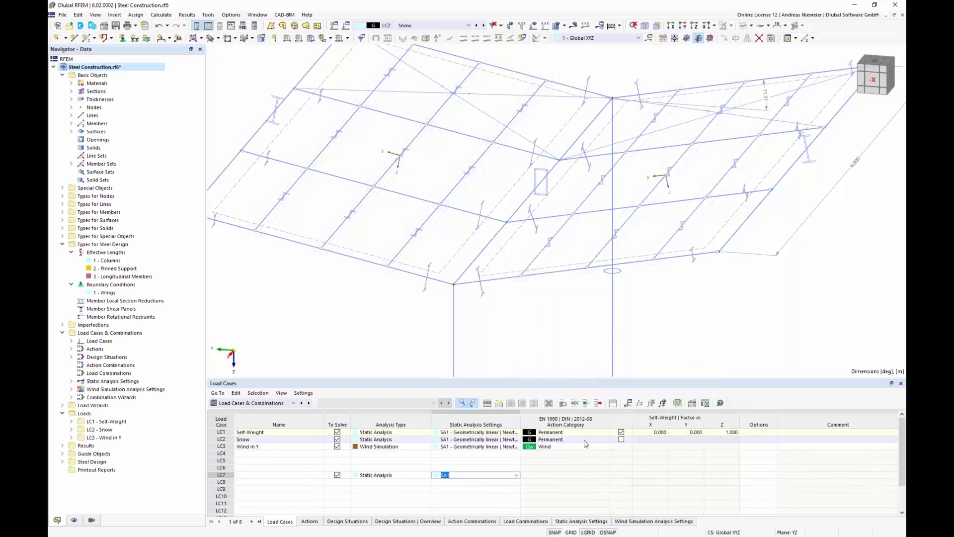
pyautogui.click(606, 439)
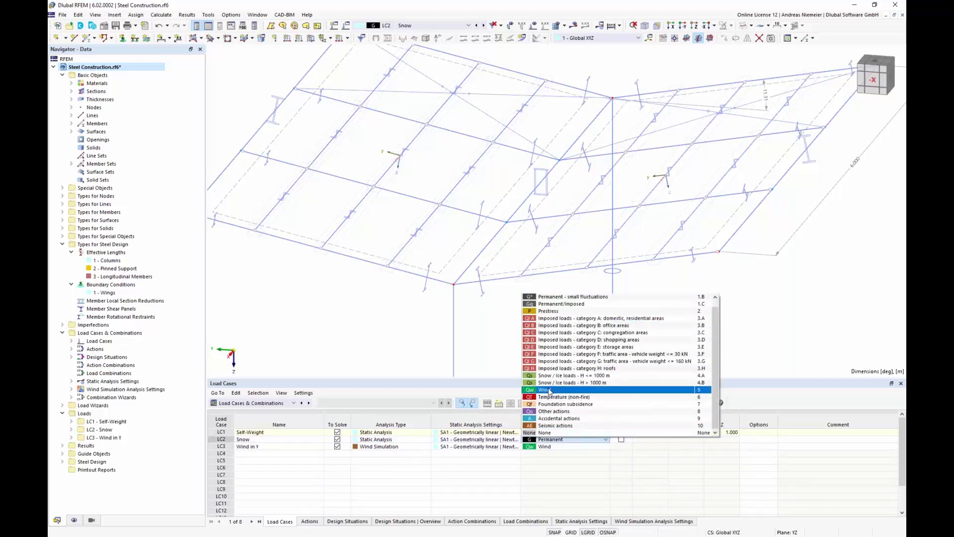
pyautogui.click(552, 376)
pyautogui.click(476, 468)
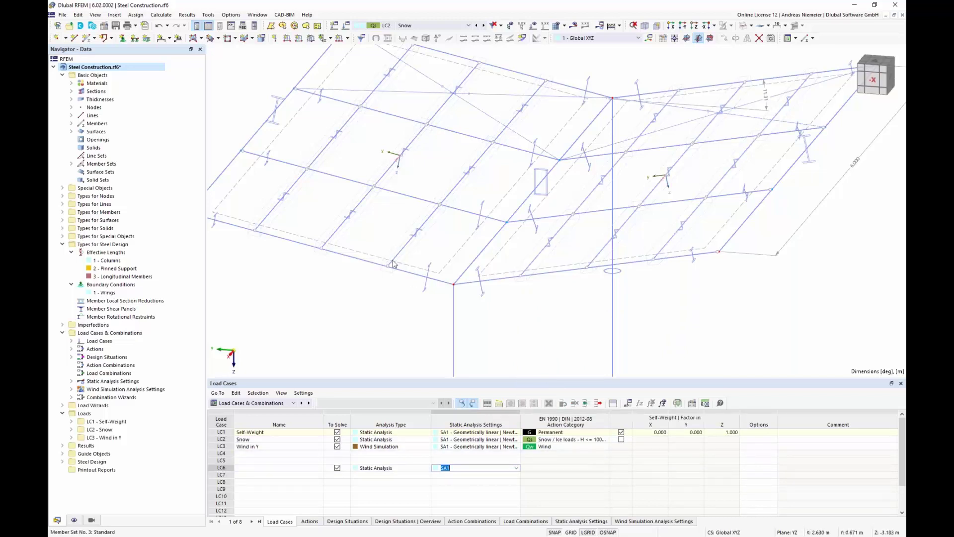
# Begin a new surface load in the Snow load case with load direction Global in Z on projected area
pyautogui.click(392, 329)
pyautogui.moveTo(381, 320); pyautogui.dragTo(384, 320, button='middle')
pyautogui.scroll(-1, 384, 320)
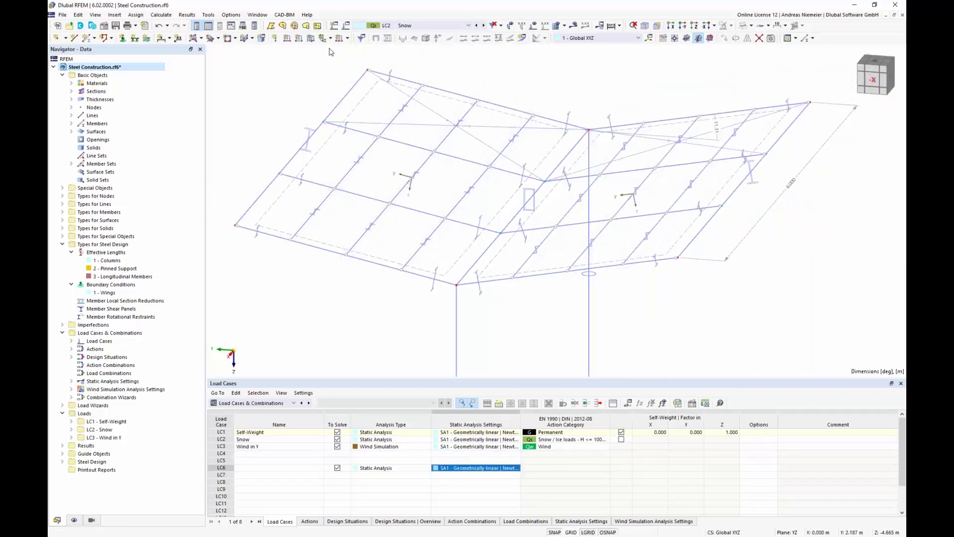
pyautogui.click(311, 38)
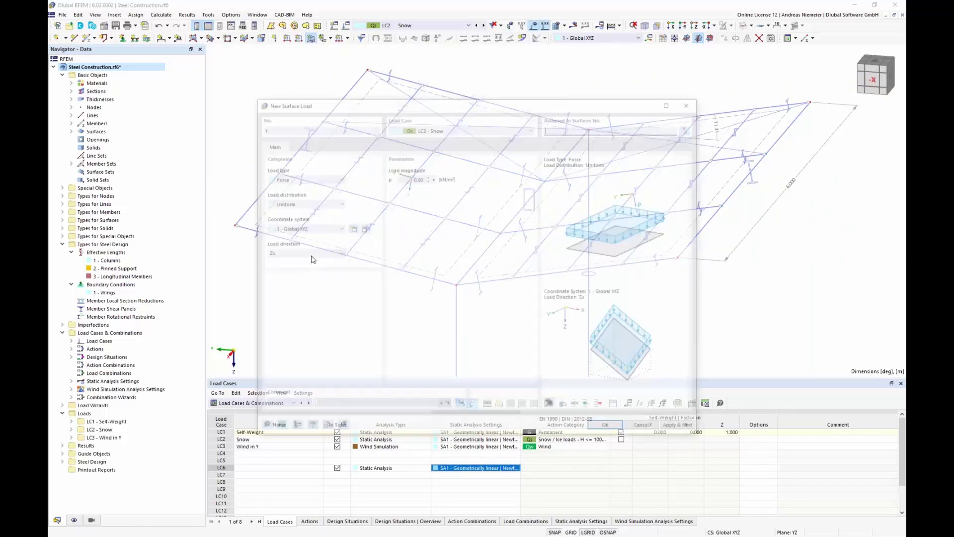
pyautogui.click(289, 253)
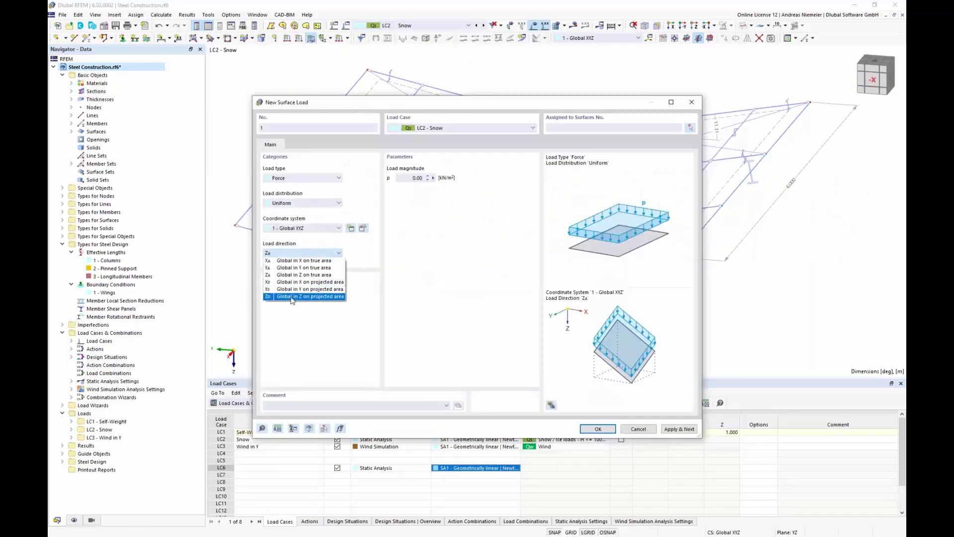
pyautogui.click(292, 297)
pyautogui.click(294, 254)
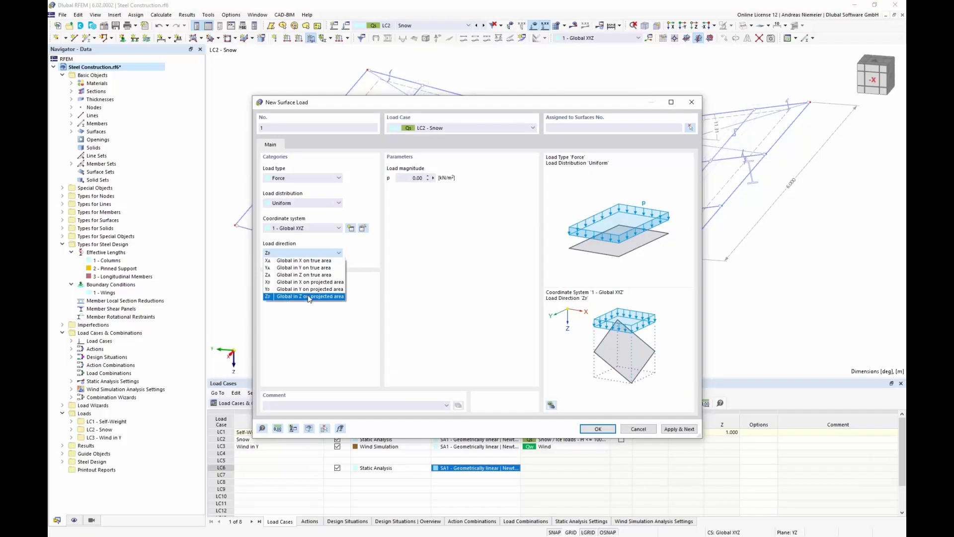
pyautogui.click(309, 297)
# Set the surface load magnitude to 1 kN/m² and assign the load to both roof wing surfaces
pyautogui.click(430, 180)
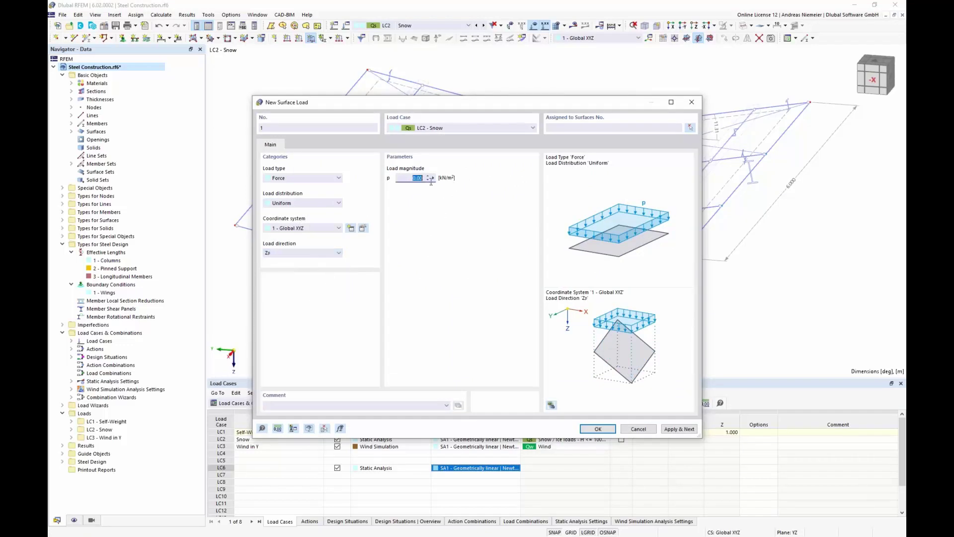
pyautogui.write('1')
pyautogui.click(598, 428)
pyautogui.moveTo(509, 326); pyautogui.dragTo(422, 257)
pyautogui.click(182, 141)
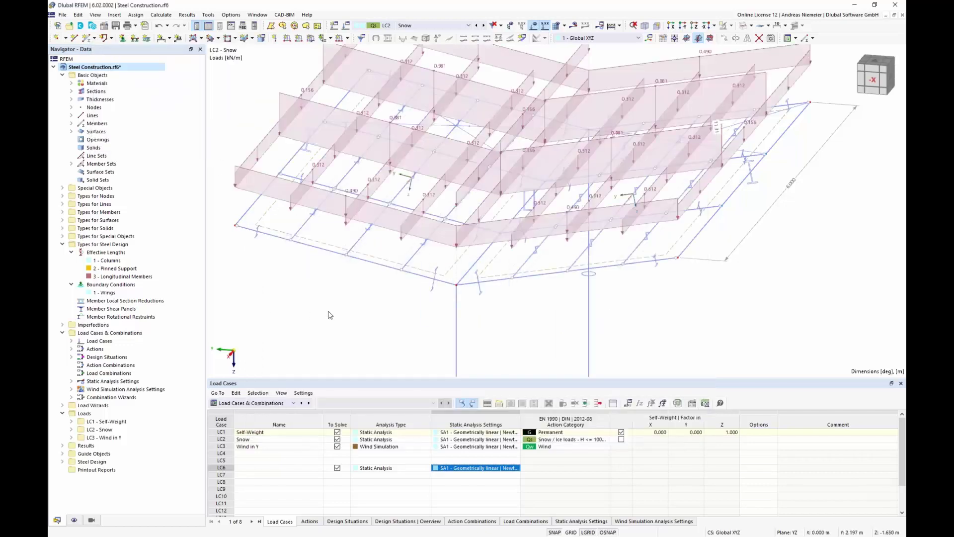
# Examine how the snow load is distributed to the roof members on both wings from several angles
pyautogui.scroll(-3, 345, 304)
pyautogui.scroll(-1, 337, 281)
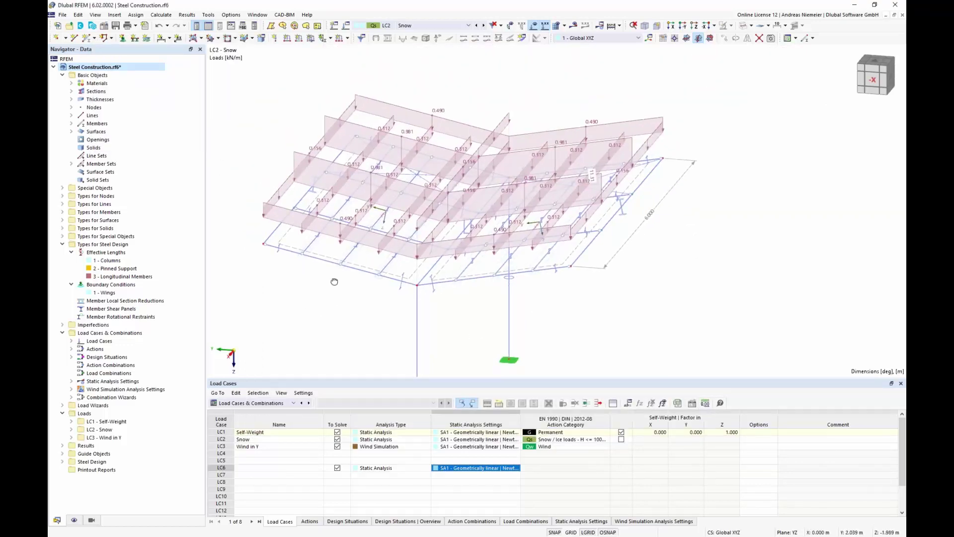
pyautogui.keyDown('ctrl'); pyautogui.moveTo(335, 281); pyautogui.dragTo(353, 267, button='middle'); pyautogui.keyUp('ctrl')
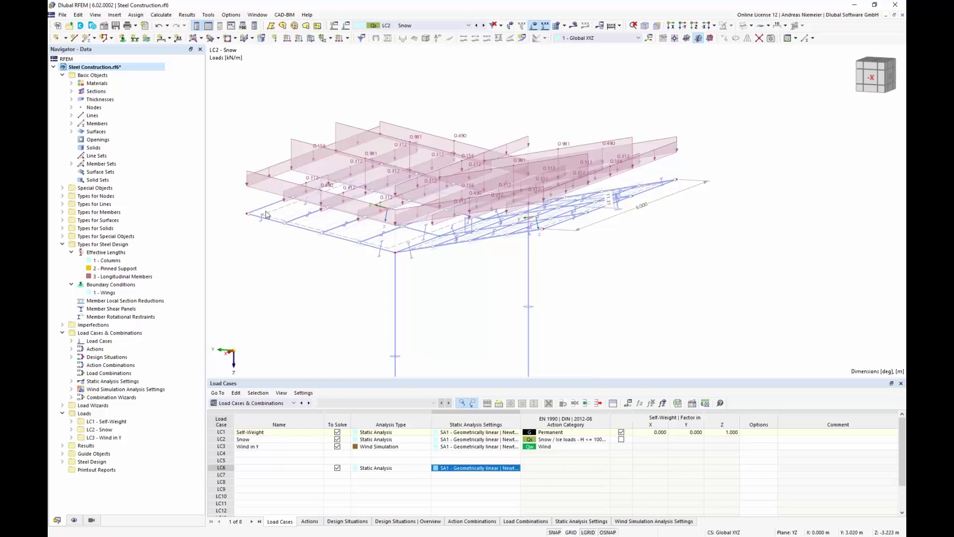
pyautogui.scroll(5, 317, 243)
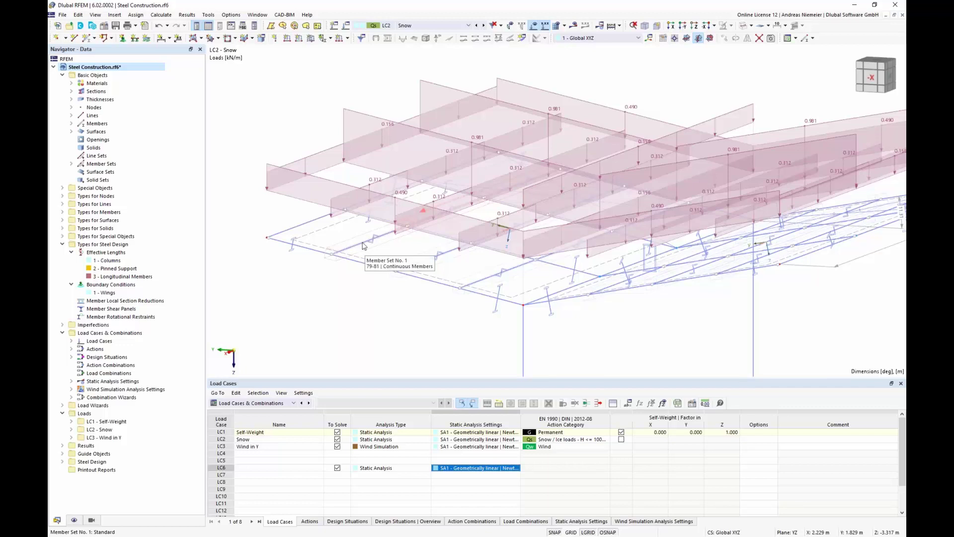
pyautogui.scroll(-5, 346, 268)
pyautogui.keyDown('ctrl'); pyautogui.moveTo(343, 270); pyautogui.dragTo(336, 299, button='middle'); pyautogui.keyUp('ctrl')
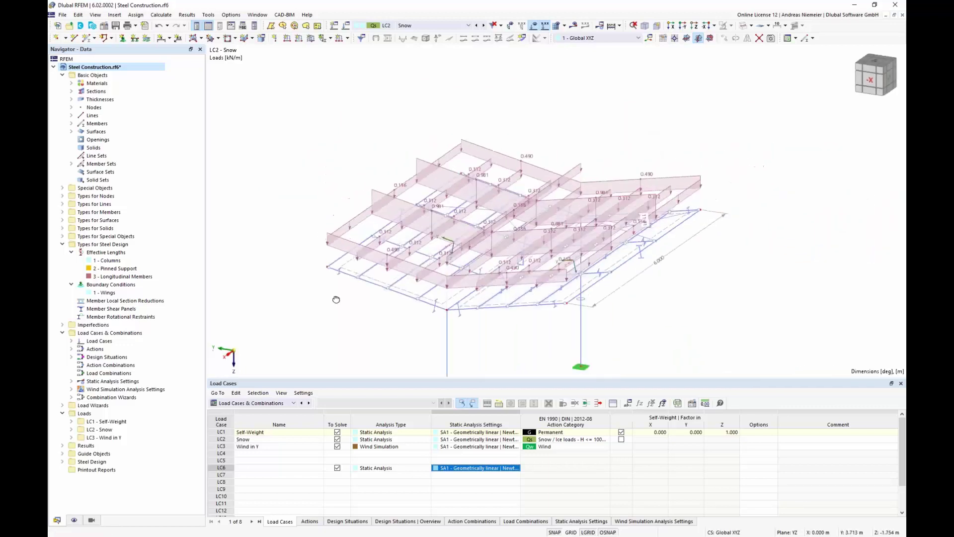
pyautogui.scroll(3, 410, 323)
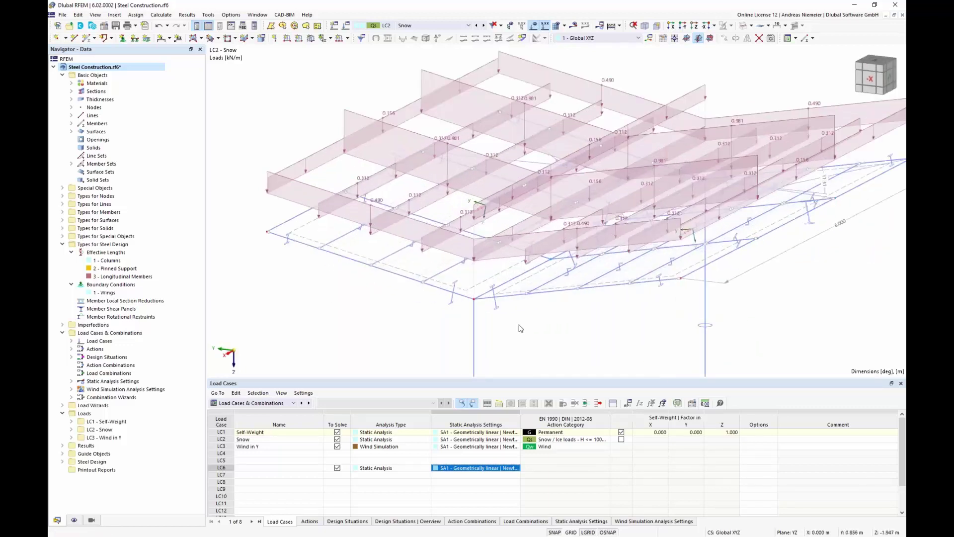
# Turn the separate load transfer display off and on again to compare the snow surface loads with the resulting member loads
pyautogui.click(74, 520)
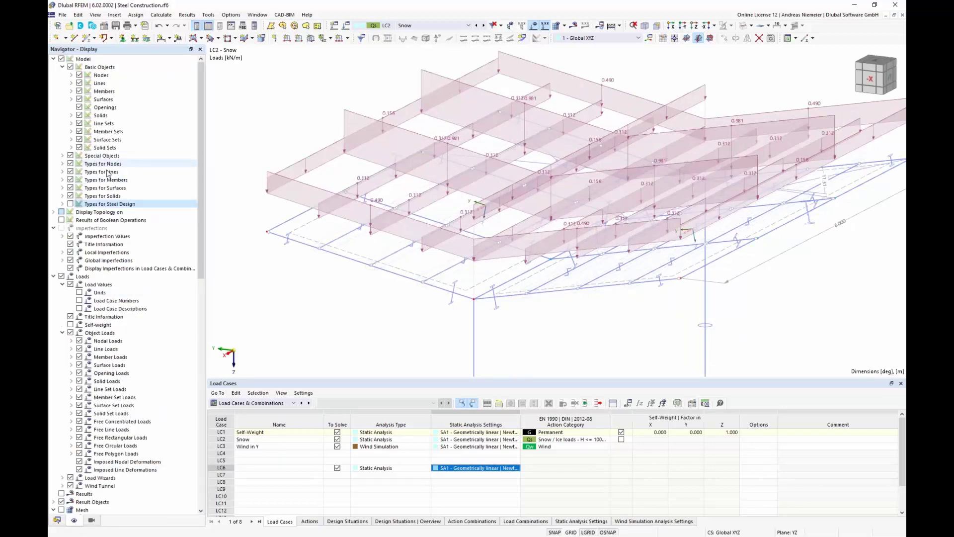
pyautogui.click(71, 99)
pyautogui.click(88, 163)
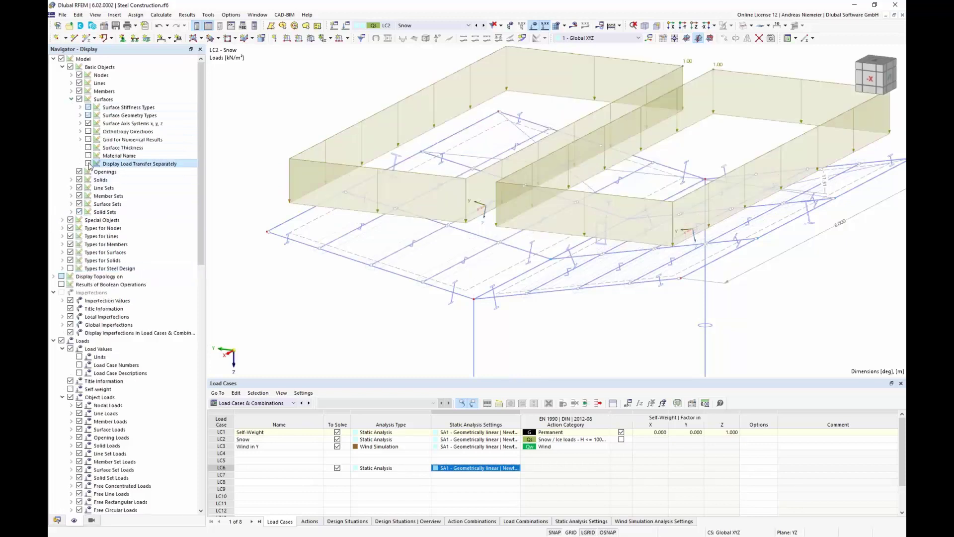
pyautogui.click(88, 164)
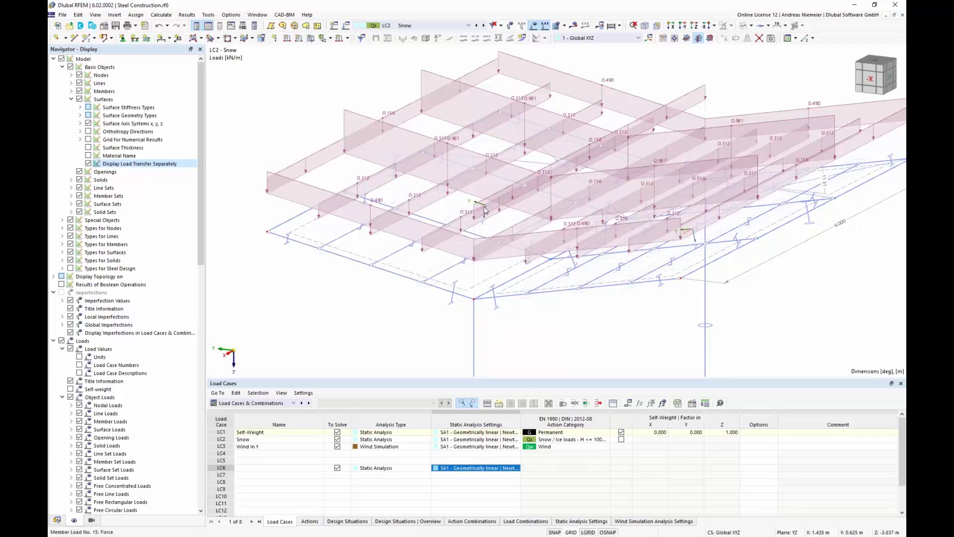
# Set both roof surfaces to transfer load in local y only and give them a surface weight of 1 kg/m²
pyautogui.rightClick(467, 293)
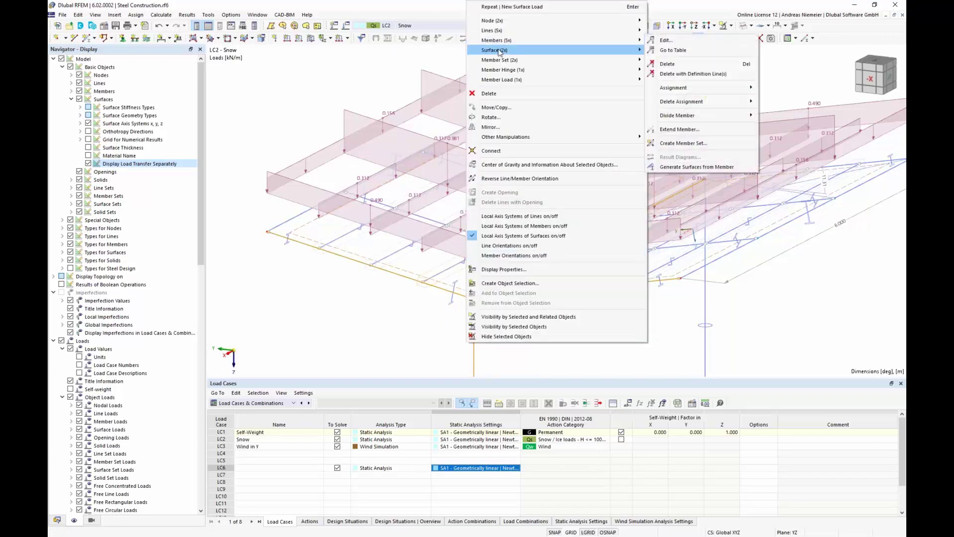
pyautogui.moveTo(628, 49)
pyautogui.click(658, 50)
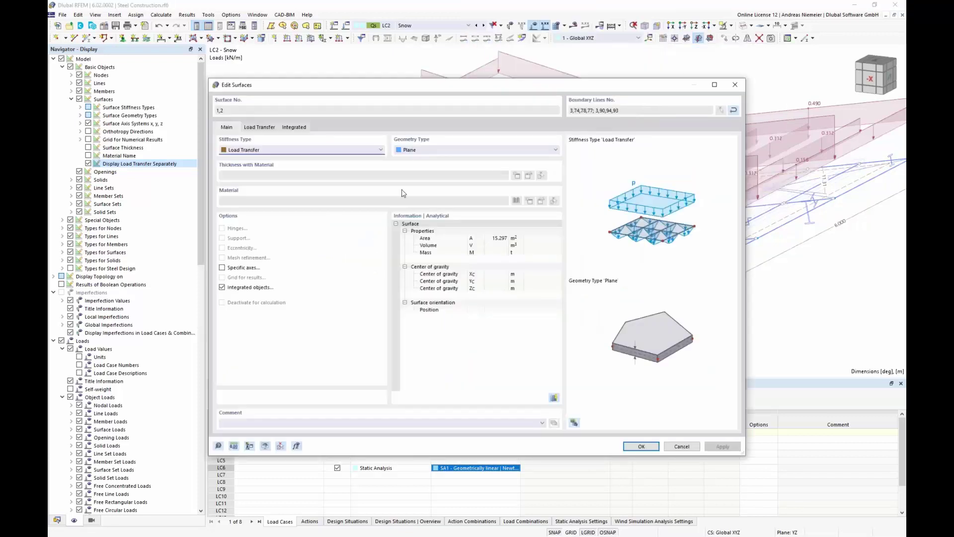
pyautogui.click(262, 128)
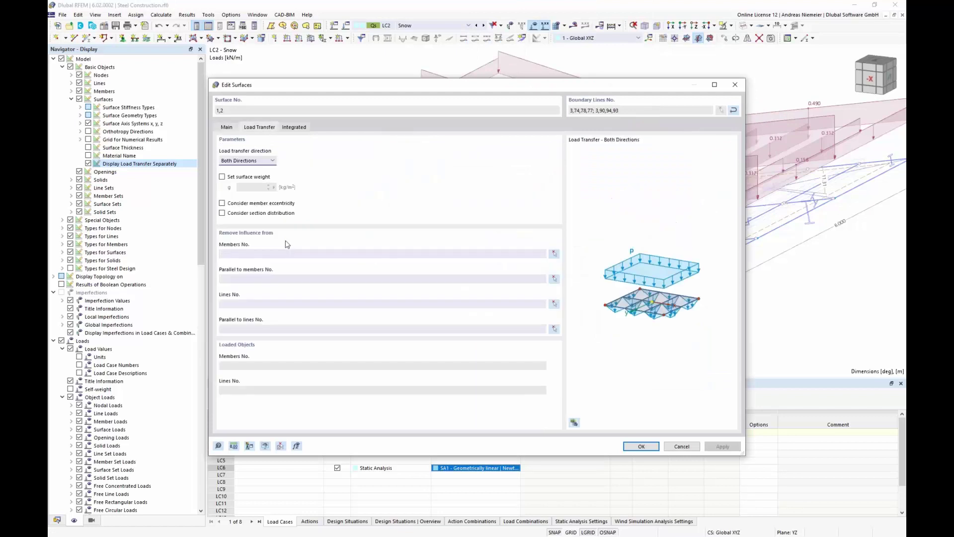
pyautogui.click(254, 161)
pyautogui.click(254, 179)
pyautogui.click(222, 177)
pyautogui.write('1')
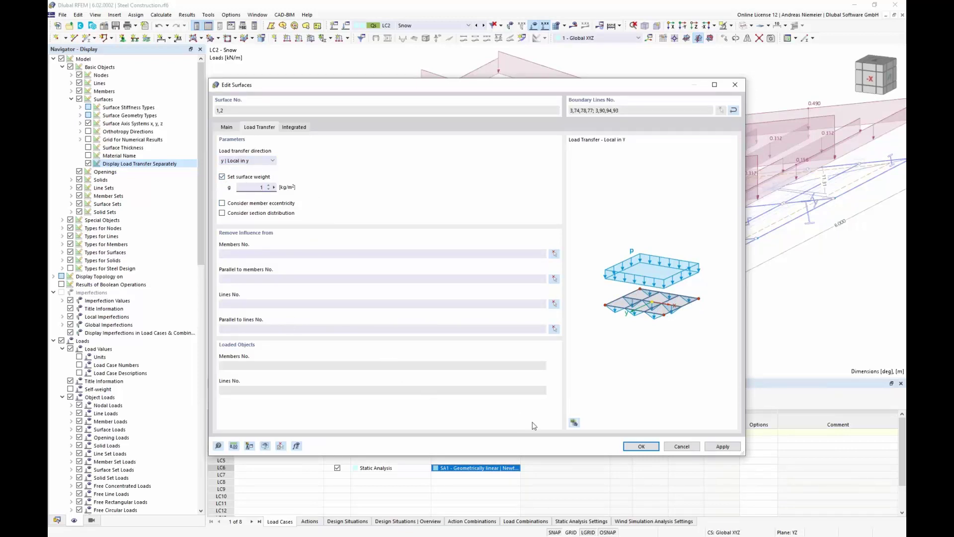
pyautogui.click(641, 445)
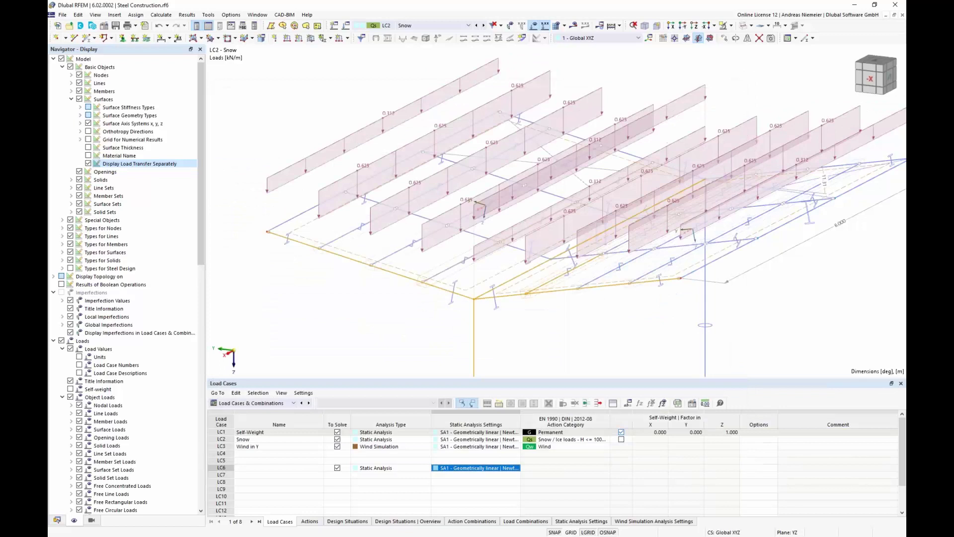
pyautogui.click(550, 353)
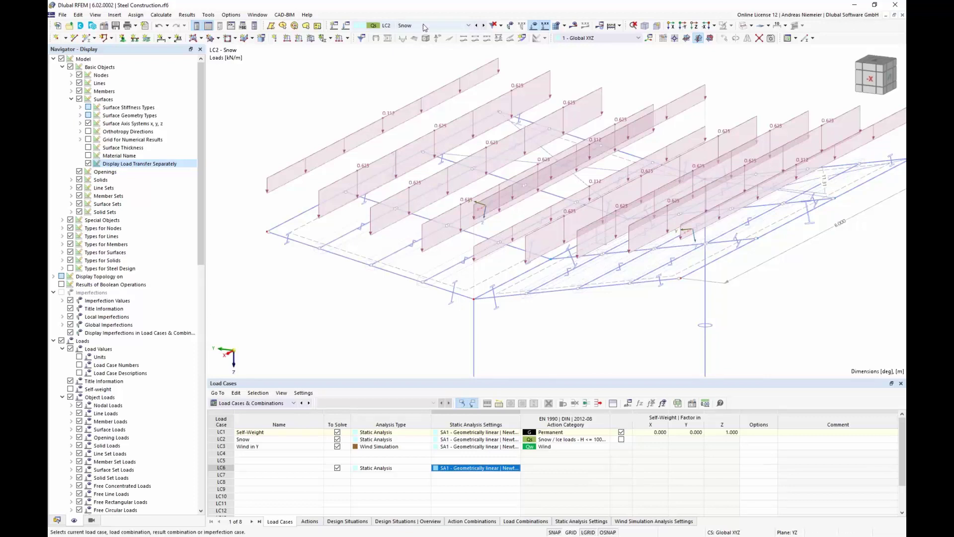
# Compare the distributed roof loads of the Snow and Self-Weight load cases on the roof members
pyautogui.keyDown('ctrl'); pyautogui.moveTo(359, 334); pyautogui.dragTo(374, 332, button='middle'); pyautogui.keyUp('ctrl')
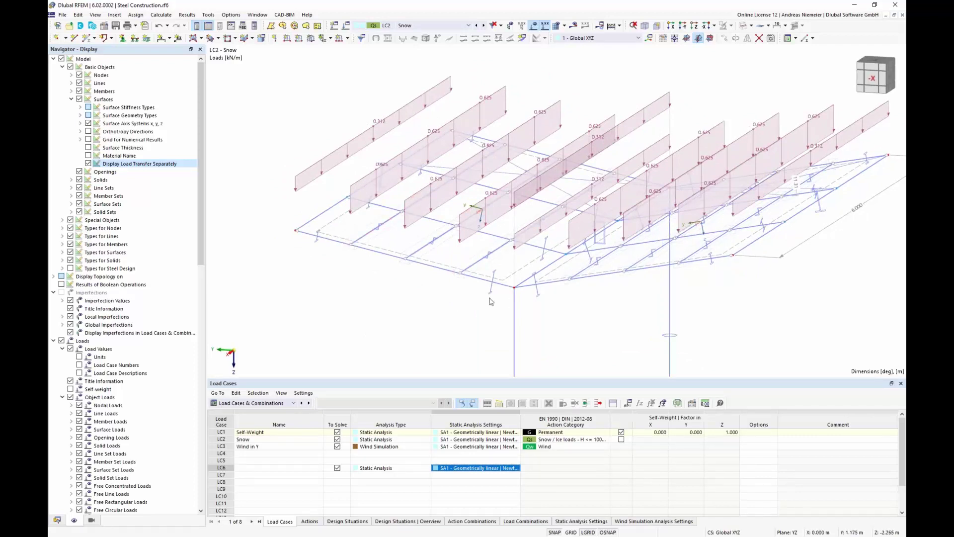
pyautogui.click(293, 433)
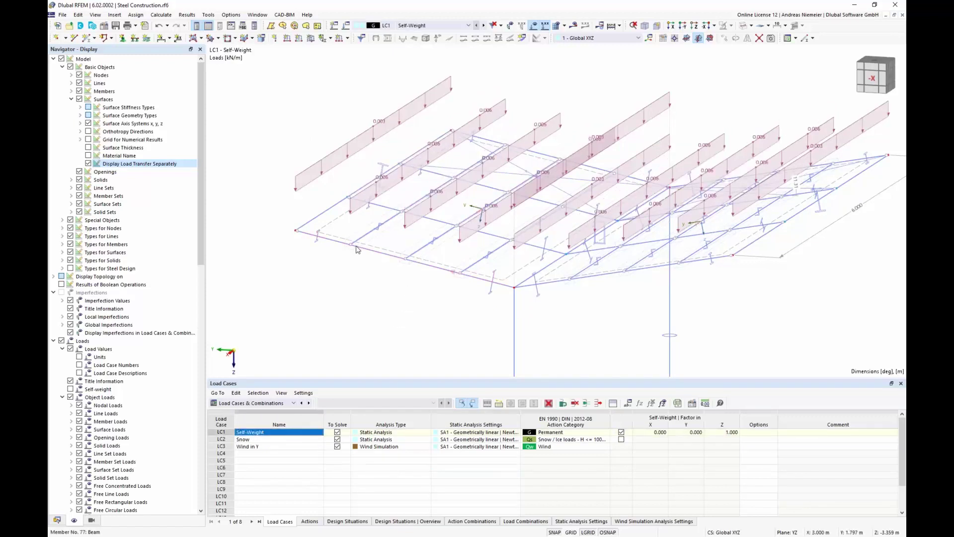
pyautogui.scroll(-2, 356, 246)
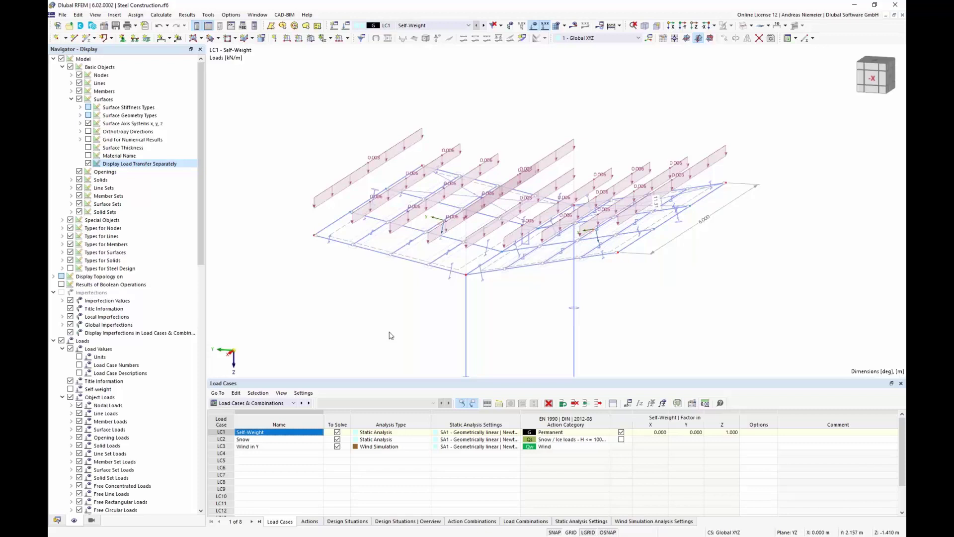
pyautogui.click(288, 447)
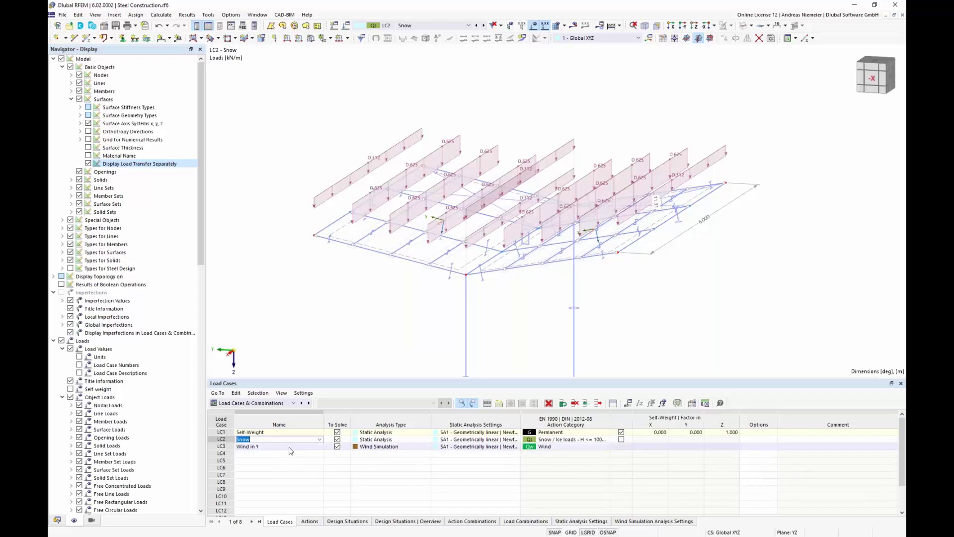
# Open the Wind in Y load case's wind simulation model in RWIND
pyautogui.doubleClick(228, 447)
pyautogui.click(369, 187)
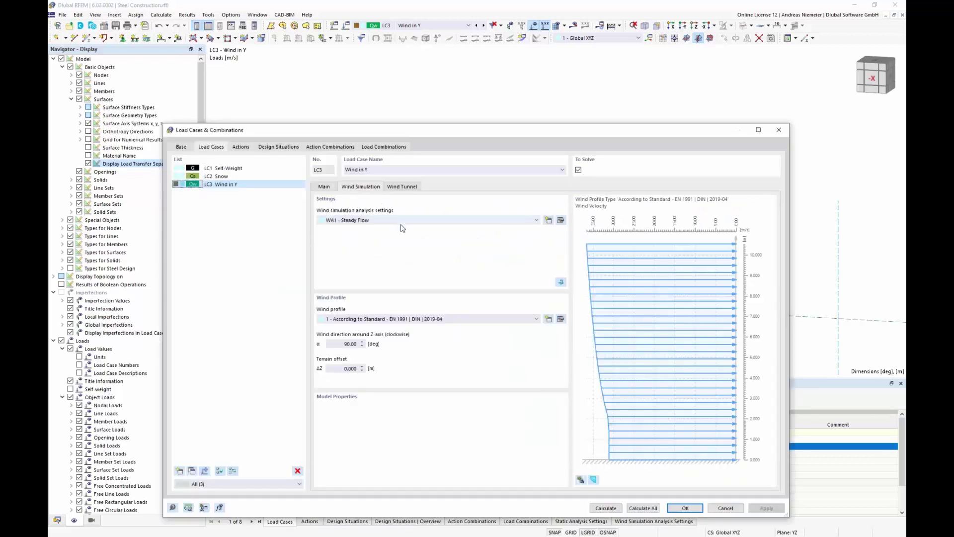
pyautogui.click(562, 282)
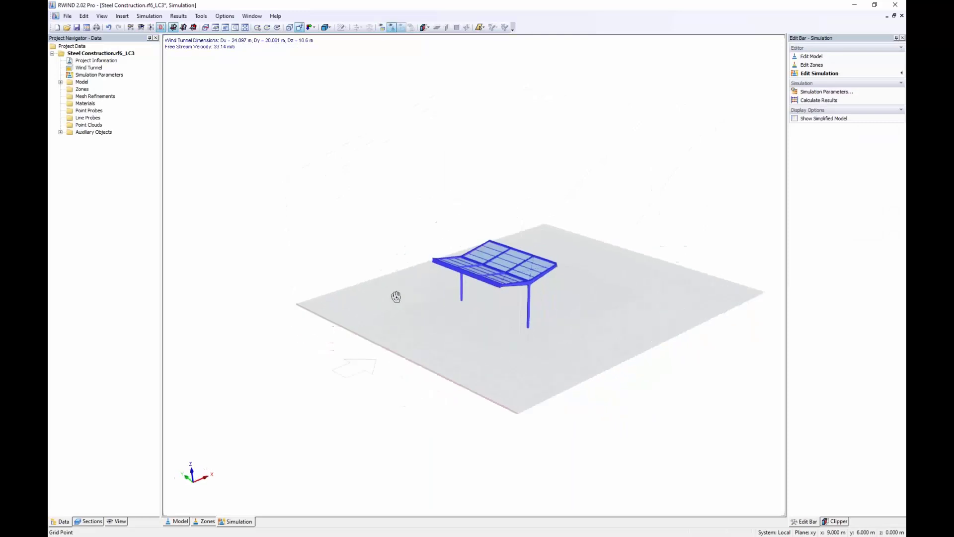
# Examine the canopy's members and roof surfaces in the wind tunnel, then close RWIND without saving and return to RFEM
pyautogui.scroll(5, 450, 258)
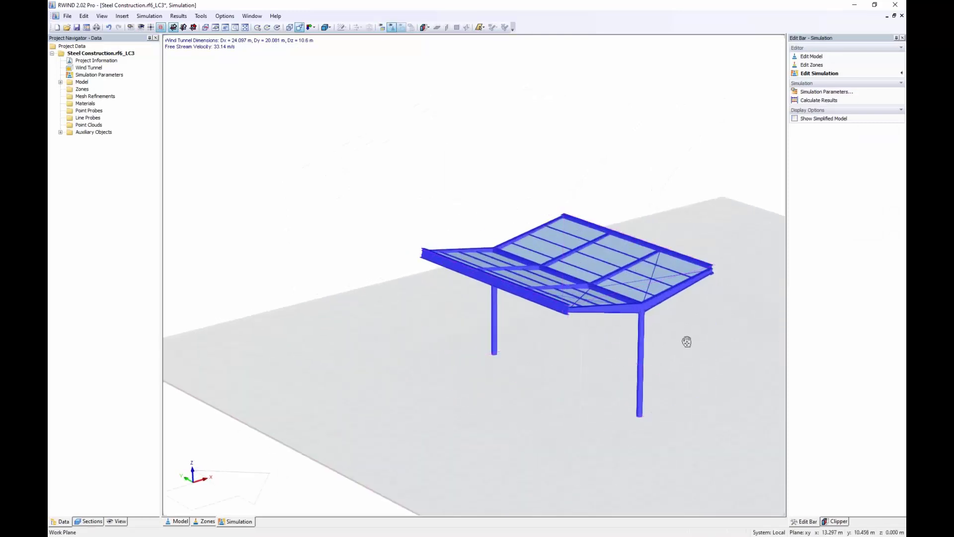
pyautogui.keyDown('ctrl'); pyautogui.moveTo(686, 341); pyautogui.dragTo(396, 328, button='middle'); pyautogui.keyUp('ctrl')
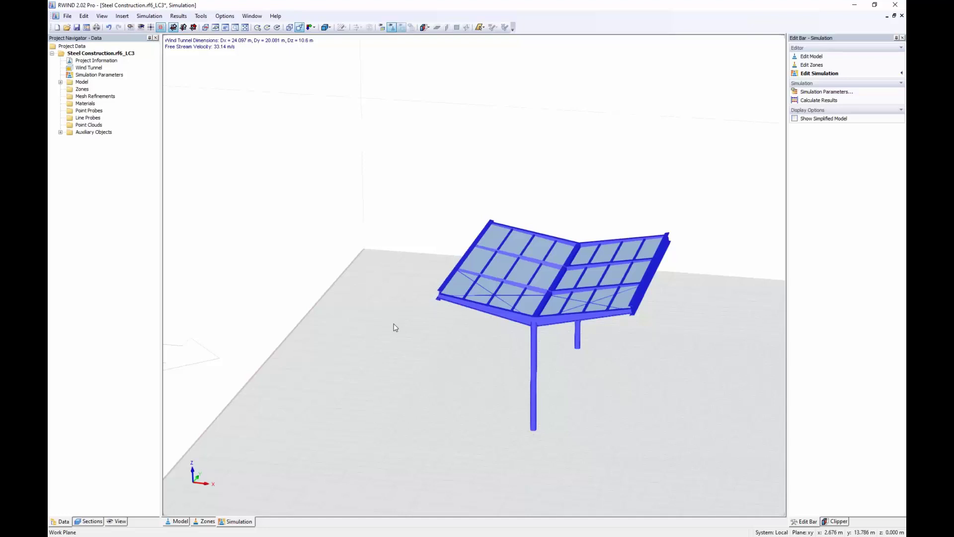
pyautogui.scroll(4, 464, 276)
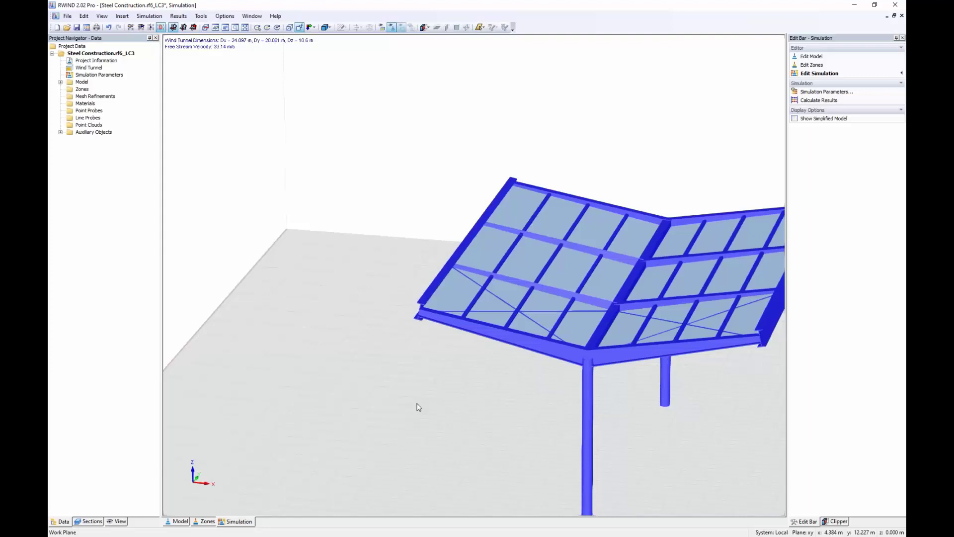
pyautogui.moveTo(682, 433); pyautogui.dragTo(554, 365, button='middle')
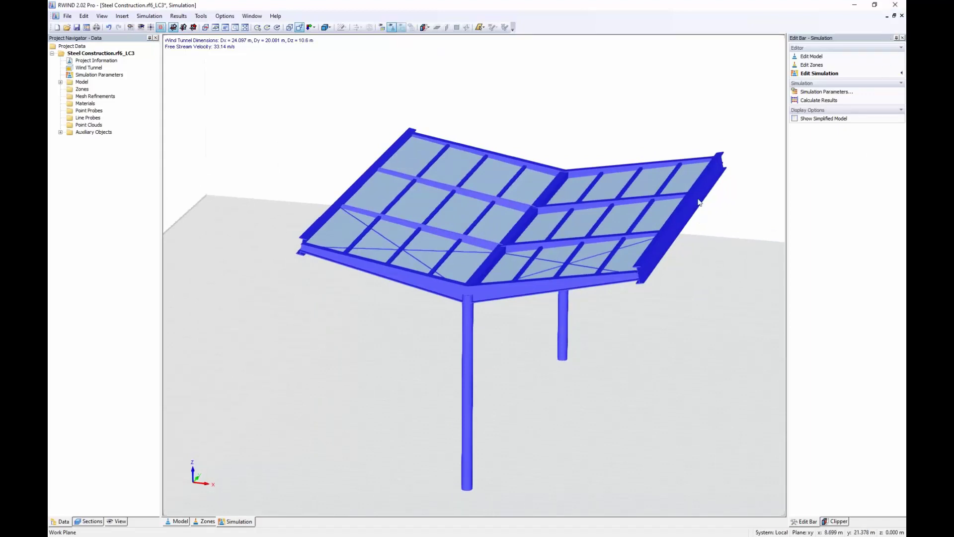
pyautogui.click(895, 4)
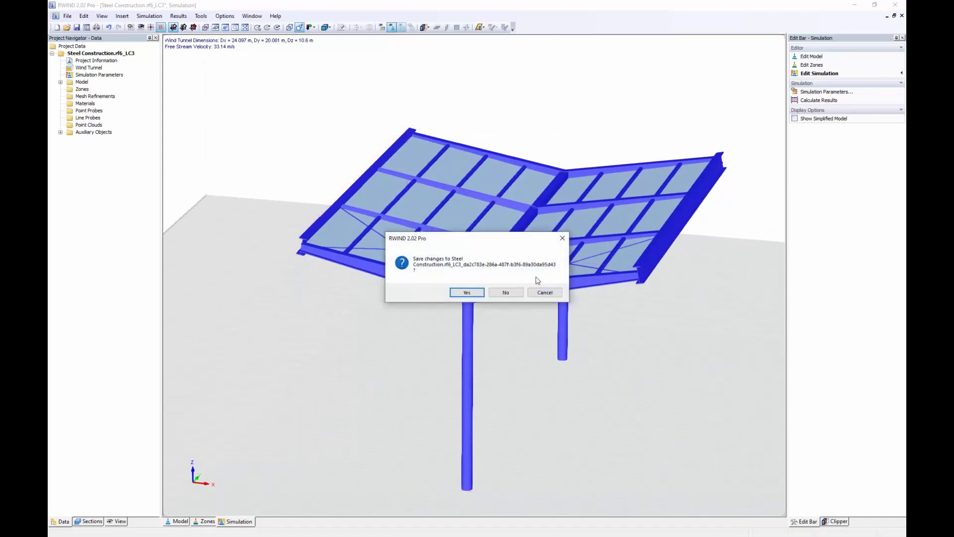
pyautogui.click(511, 292)
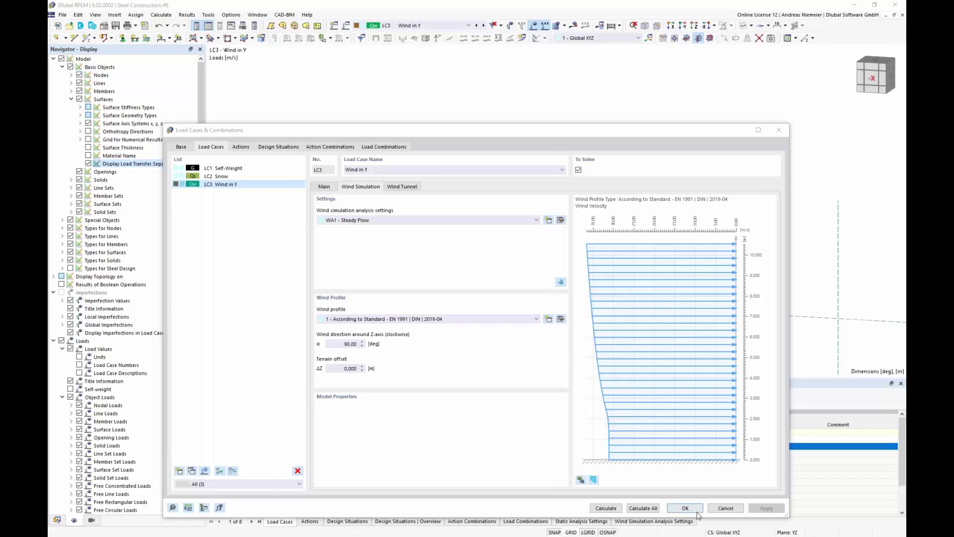
pyautogui.click(697, 509)
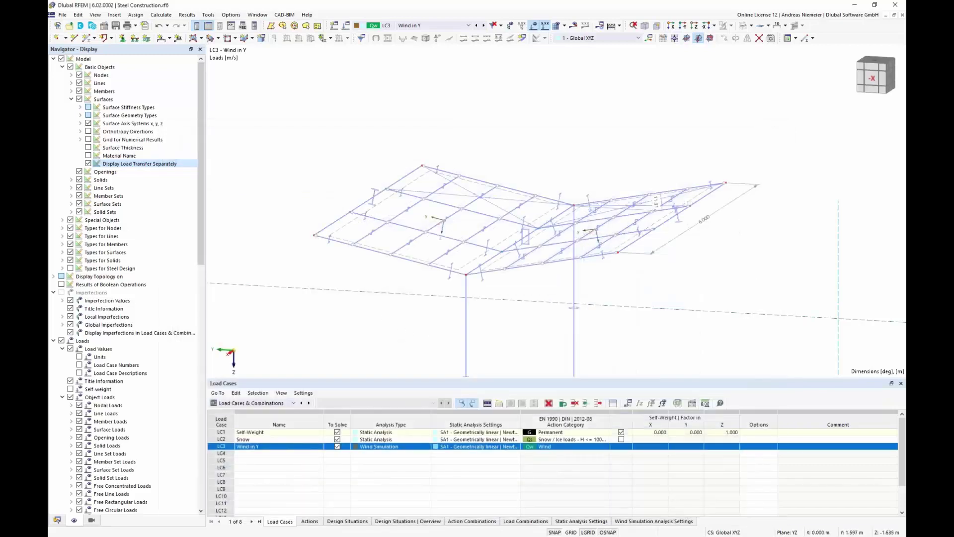
# Review the wind simulation options in the mesh settings, including model simplification and active objects only, and leave without changes
pyautogui.moveTo(410, 287); pyautogui.dragTo(403, 254, button='middle')
pyautogui.scroll(-1, 403, 254)
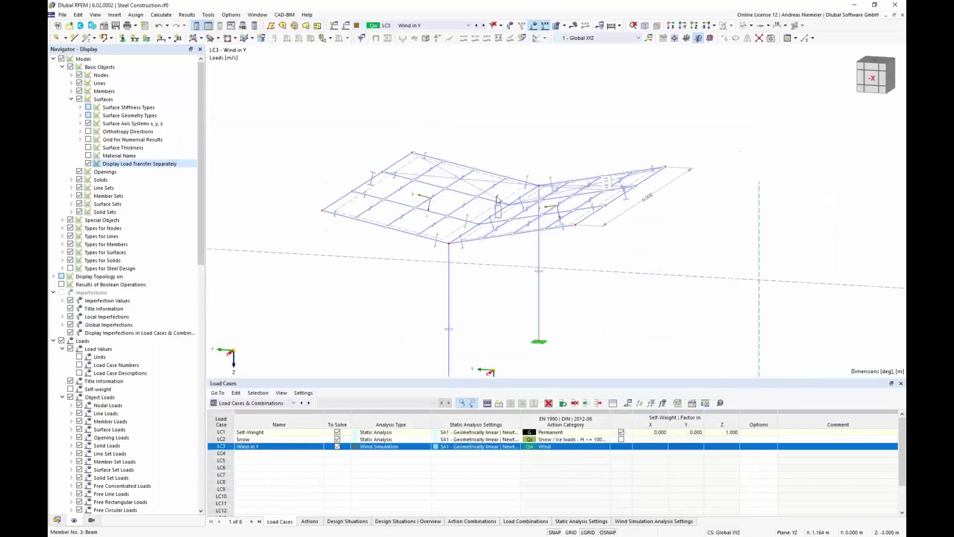
pyautogui.click(564, 25)
pyautogui.click(584, 37)
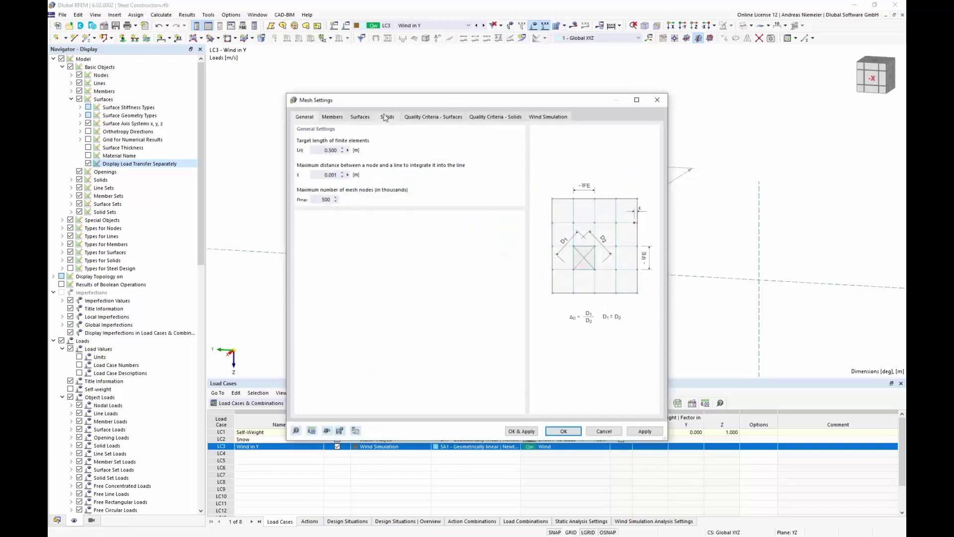
pyautogui.click(546, 116)
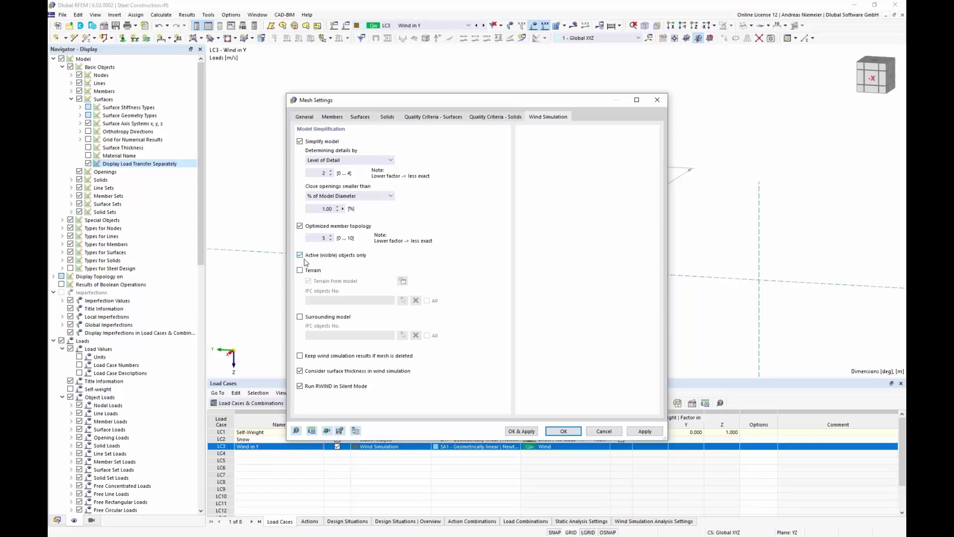
pyautogui.click(604, 431)
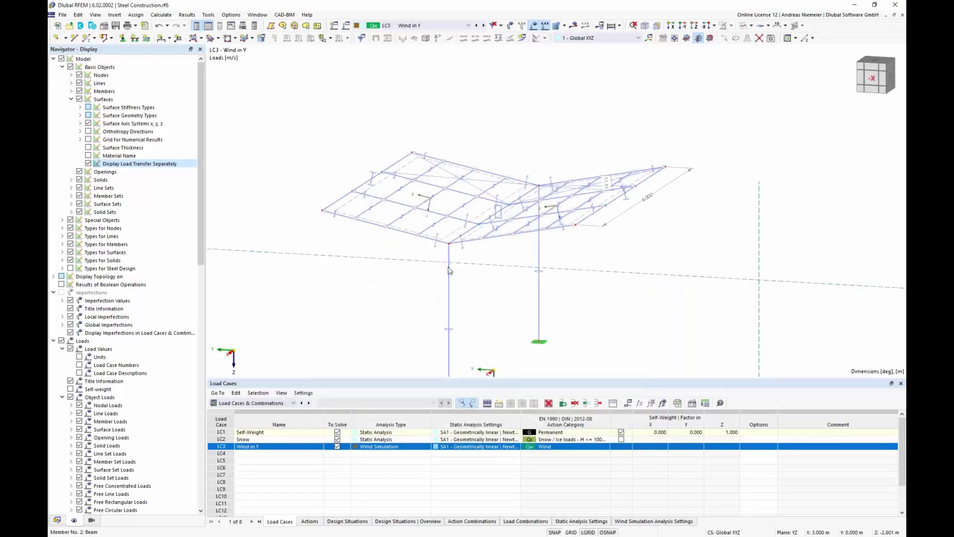
# Isolate the two columns and the central longitudinal beam together with the roof surfaces, hiding the other members
pyautogui.click(448, 306)
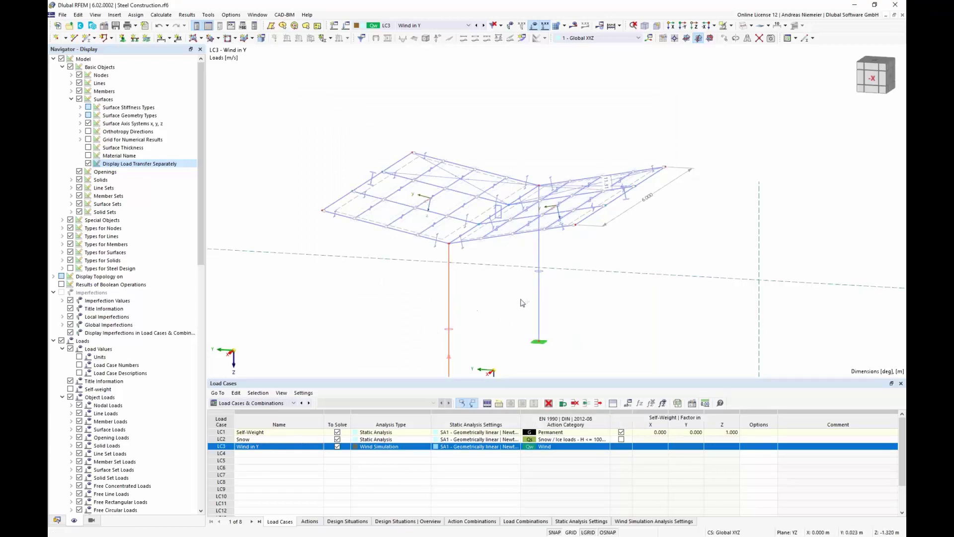
pyautogui.scroll(5, 474, 252)
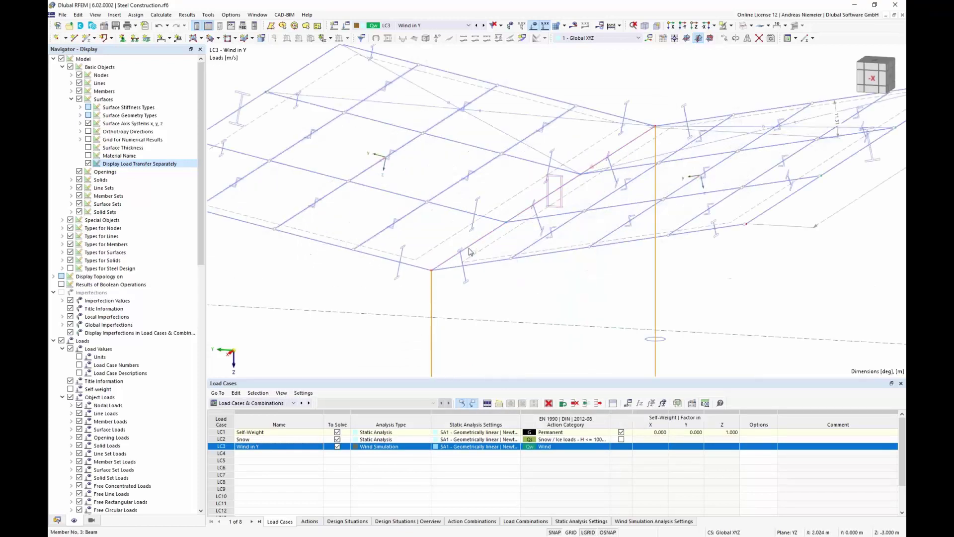
pyautogui.click(476, 254)
pyautogui.click(722, 26)
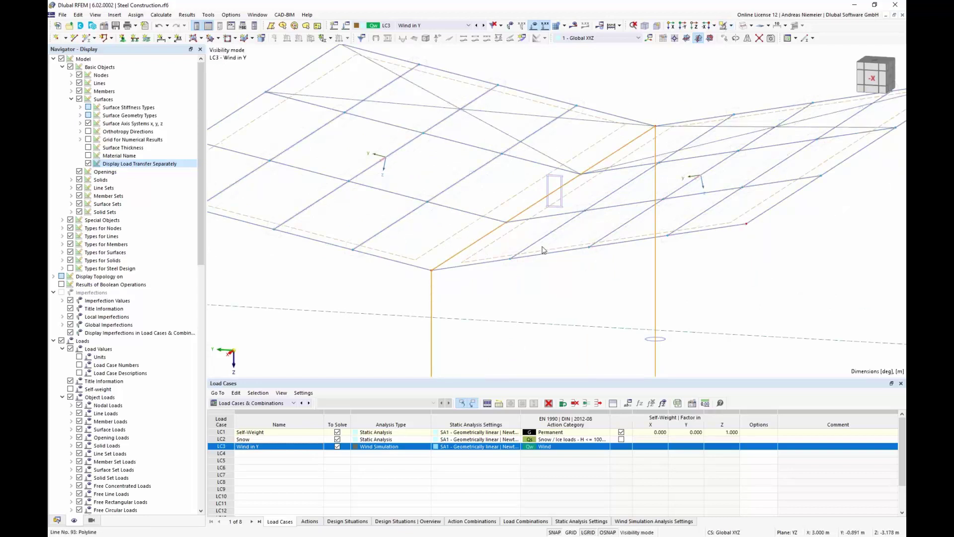
pyautogui.scroll(-4, 516, 219)
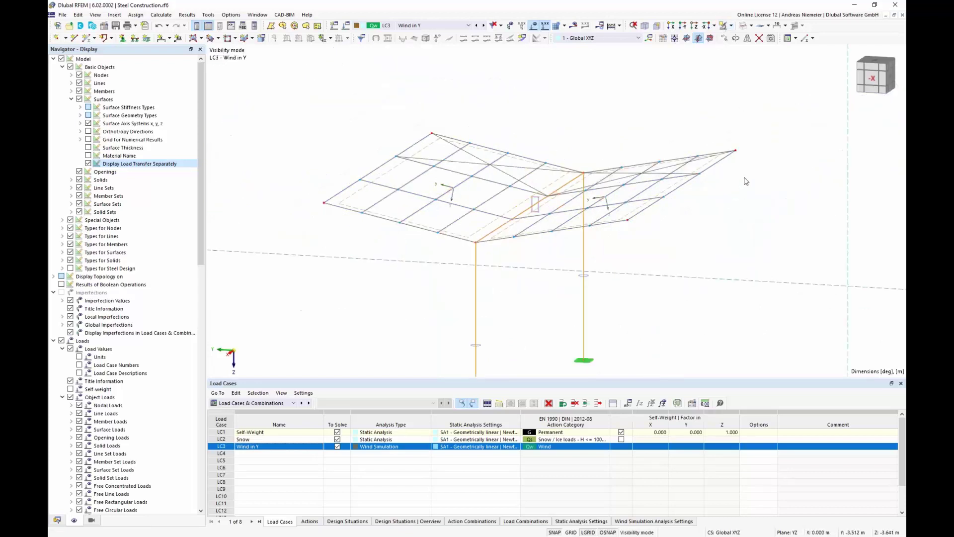
# Display the isolated model as a solid rendering and turn off showing hidden objects in the background
pyautogui.click(740, 25)
pyautogui.rightClick(327, 110)
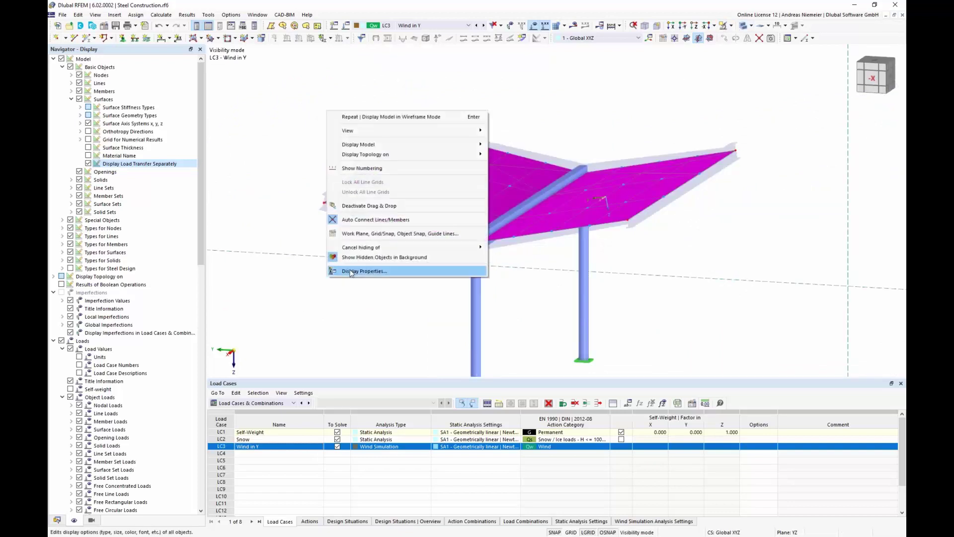
pyautogui.click(346, 258)
pyautogui.scroll(1, 377, 305)
pyautogui.moveTo(377, 305); pyautogui.dragTo(327, 248, button='middle')
pyautogui.scroll(-1, 327, 249)
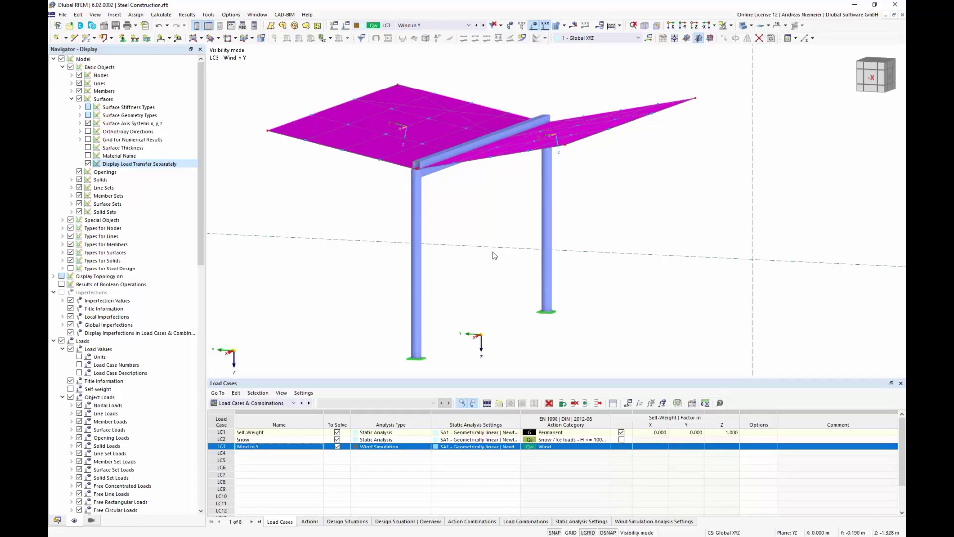
# Start the calculation of the Wind in Y load case and check the progress of its RWIND simulation and static analysis
pyautogui.doubleClick(253, 446)
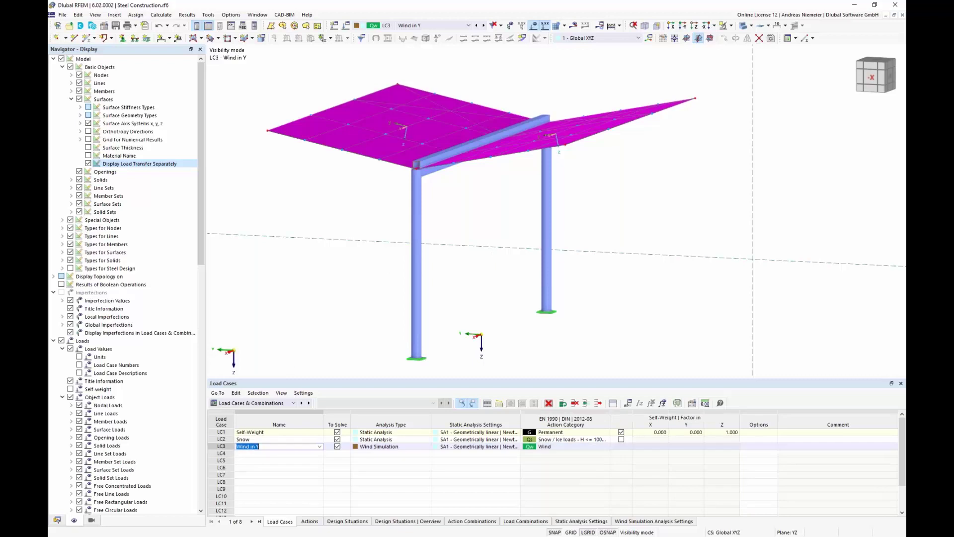
pyautogui.click(293, 476)
pyautogui.click(291, 448)
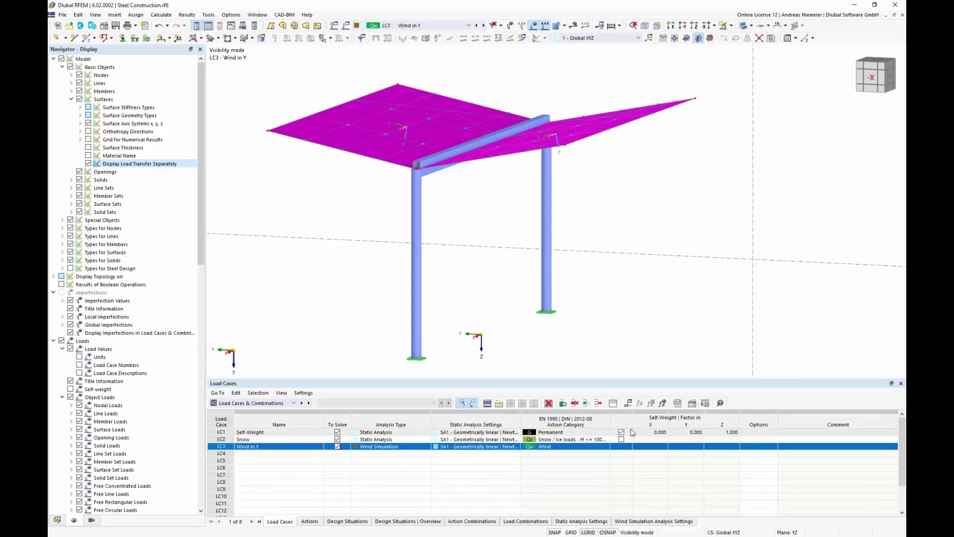
pyautogui.click(574, 25)
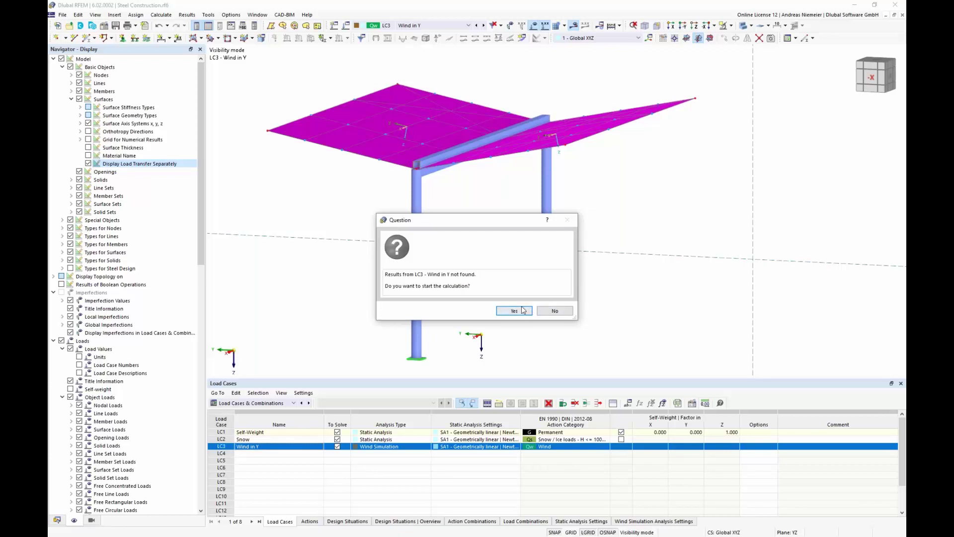
pyautogui.click(515, 311)
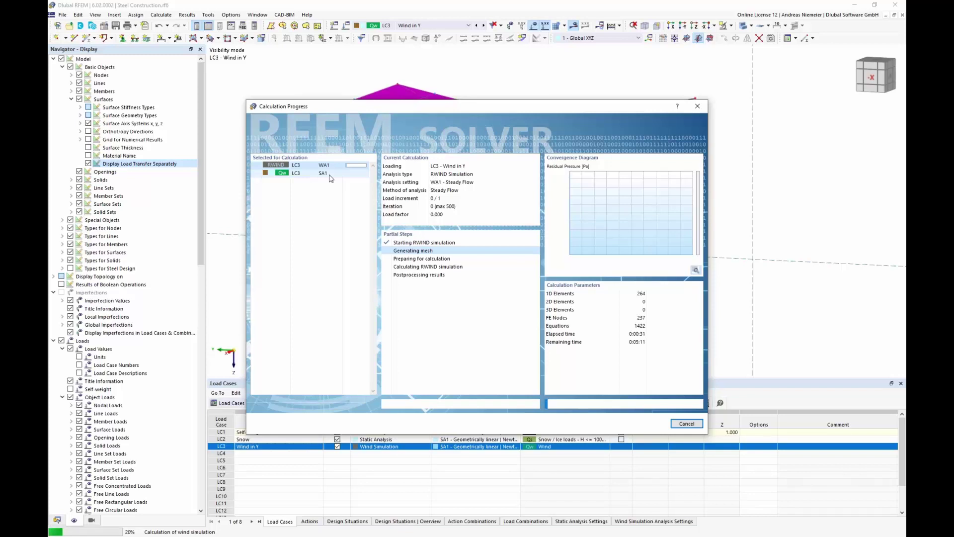
pyautogui.click(299, 175)
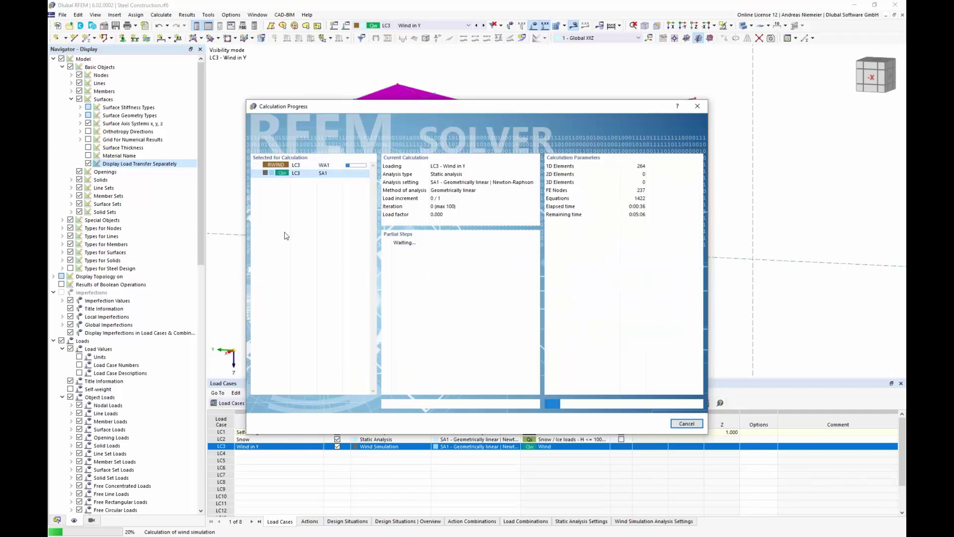
pyautogui.click(309, 166)
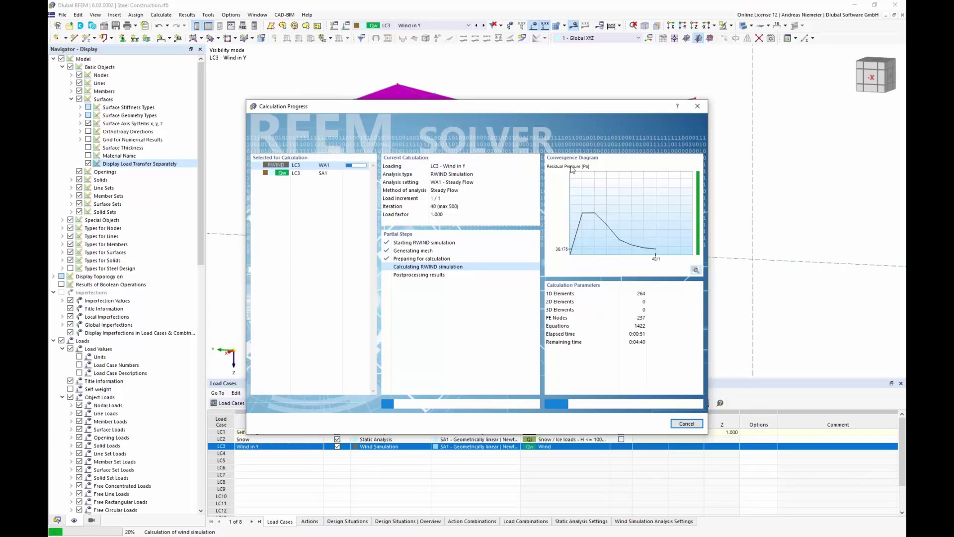
# After the calculation, display the global deformations for Wind in Y and cancel the visibility mode to show all objects
pyautogui.moveTo(553, 109); pyautogui.dragTo(500, 107)
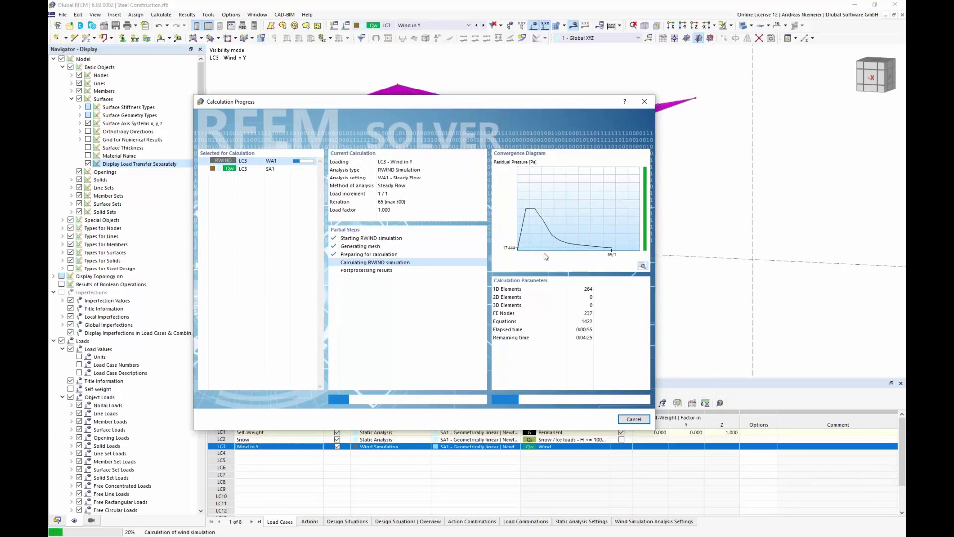
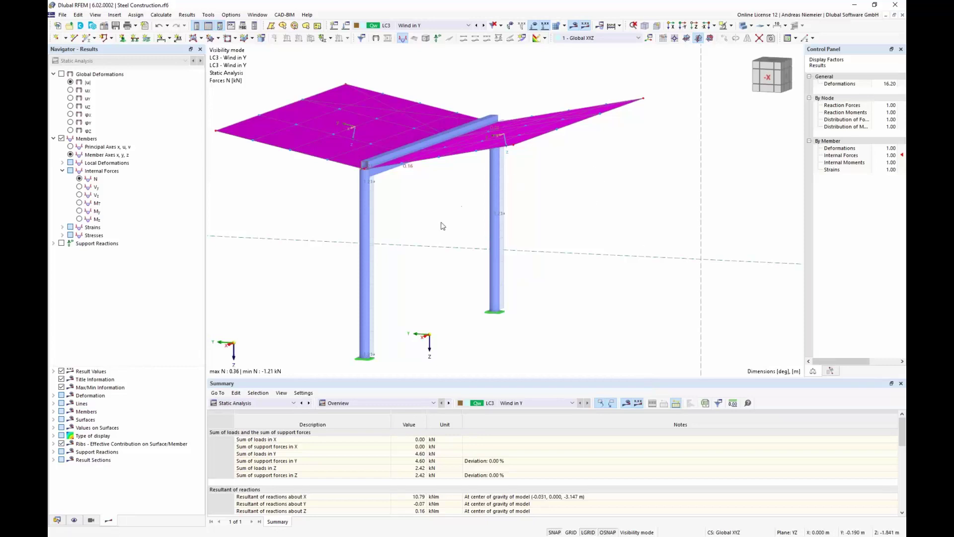
pyautogui.keyDown('ctrl'); pyautogui.moveTo(441, 223); pyautogui.dragTo(495, 219, button='middle'); pyautogui.keyUp('ctrl')
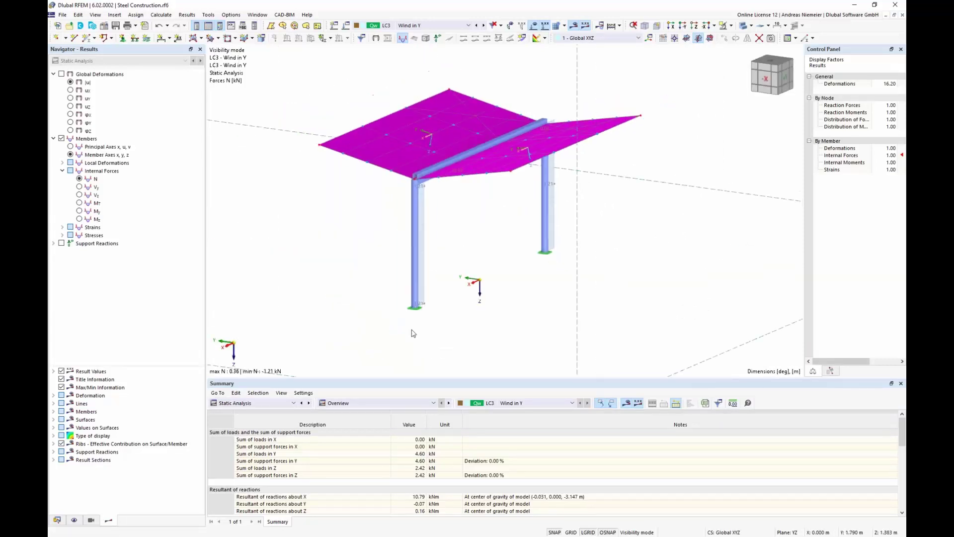
pyautogui.click(111, 75)
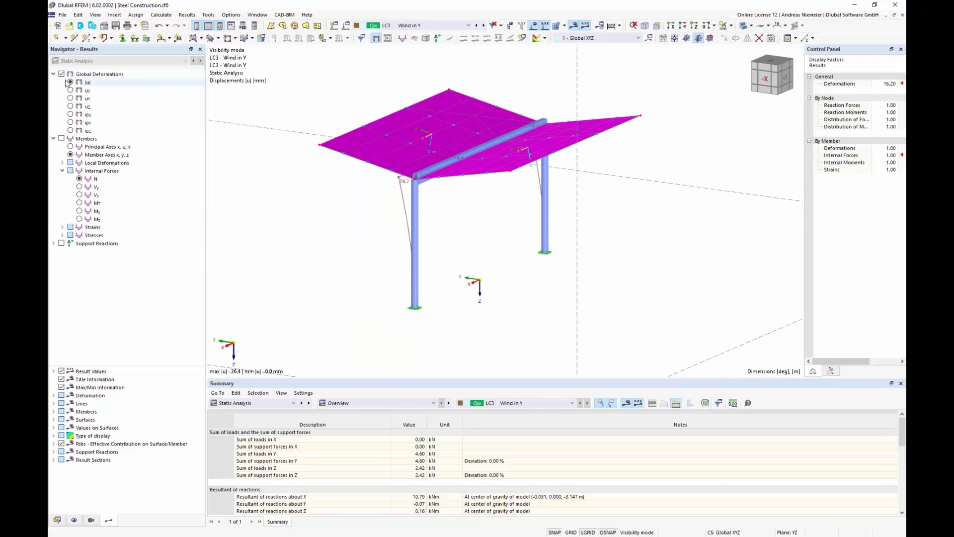
pyautogui.click(731, 25)
pyautogui.click(732, 87)
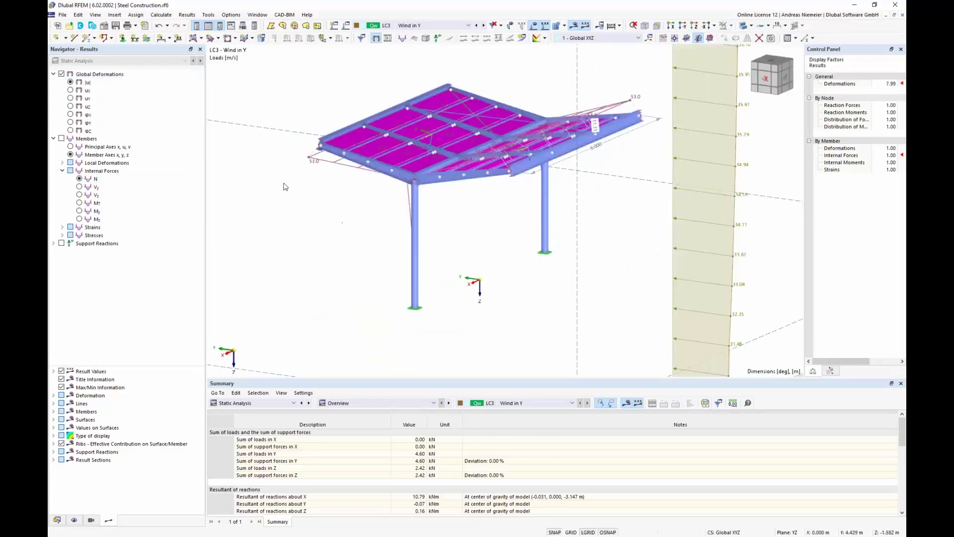
# Display the bending moments My in the members of the full canopy
pyautogui.click(81, 211)
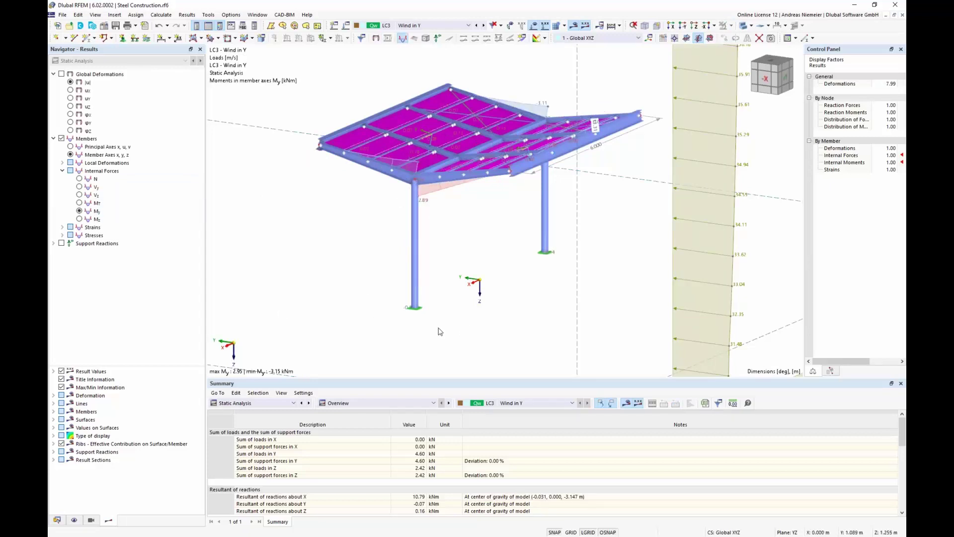
pyautogui.keyDown('ctrl'); pyautogui.moveTo(441, 332); pyautogui.dragTo(458, 321, button='middle'); pyautogui.keyUp('ctrl')
pyautogui.scroll(-1, 477, 313)
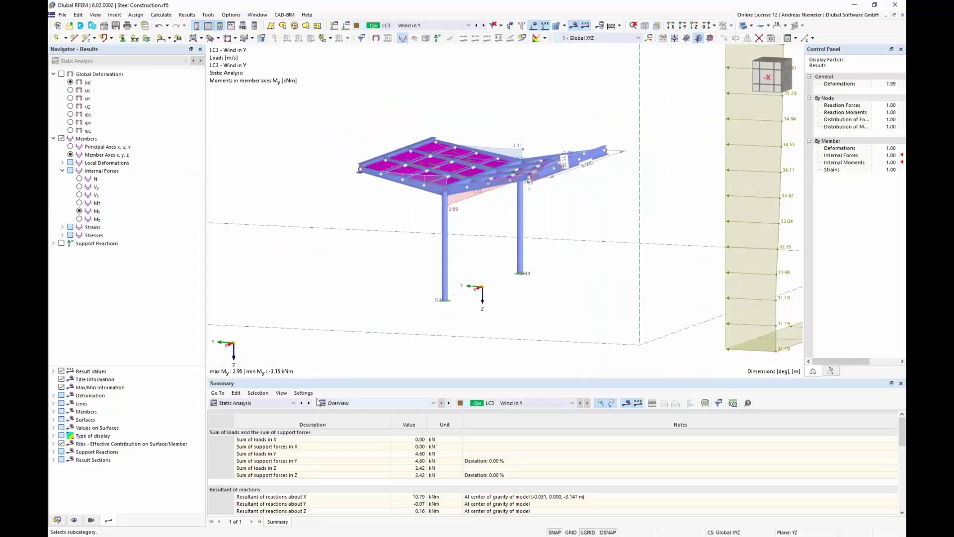
# Edit load case LC3 Wind in Y from the load cases table and open its wind simulation results in RWIND
pyautogui.click(257, 404)
pyautogui.click(248, 431)
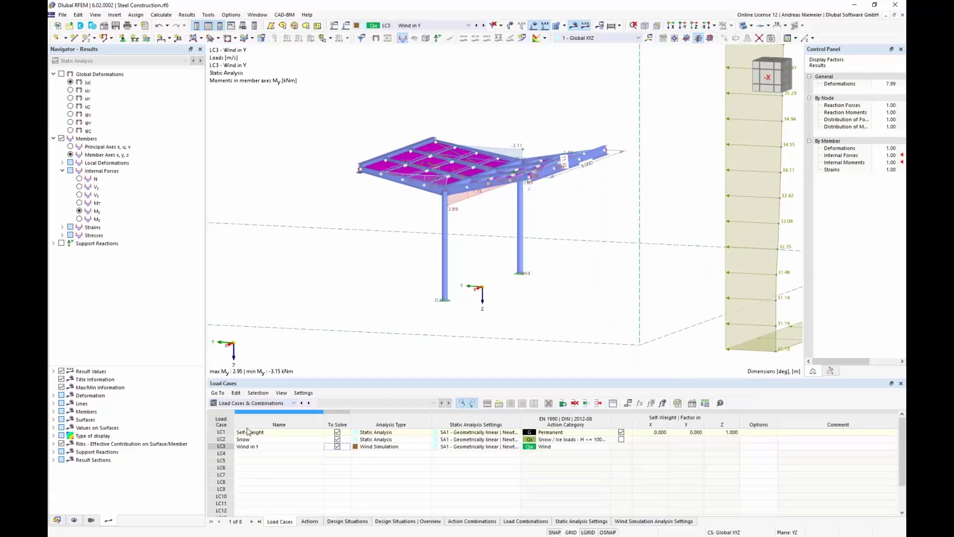
pyautogui.click(247, 446)
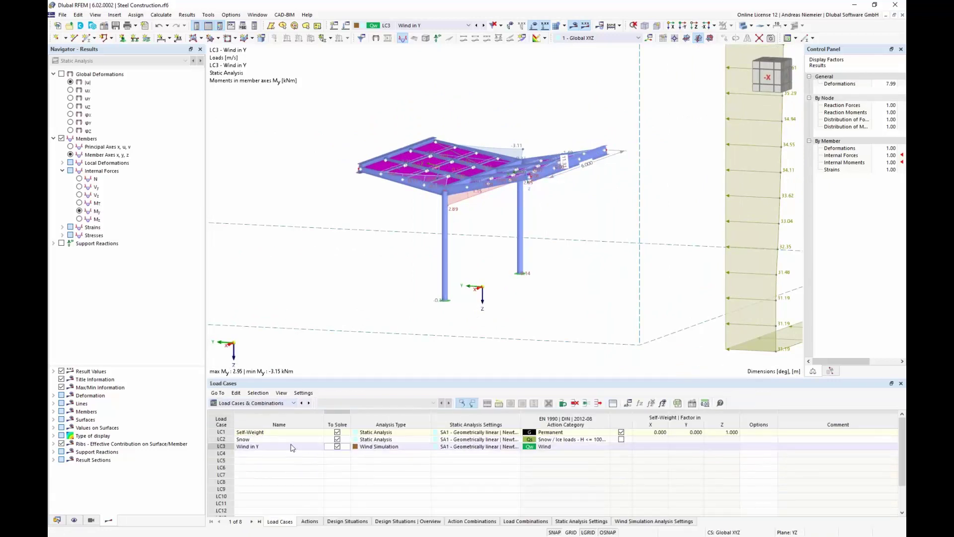
pyautogui.doubleClick(224, 449)
pyautogui.click(357, 185)
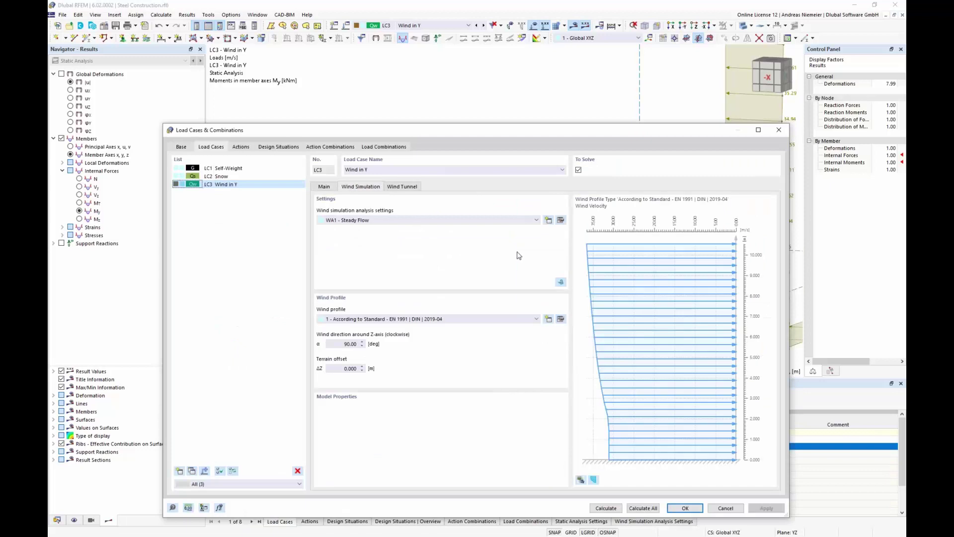
pyautogui.click(561, 282)
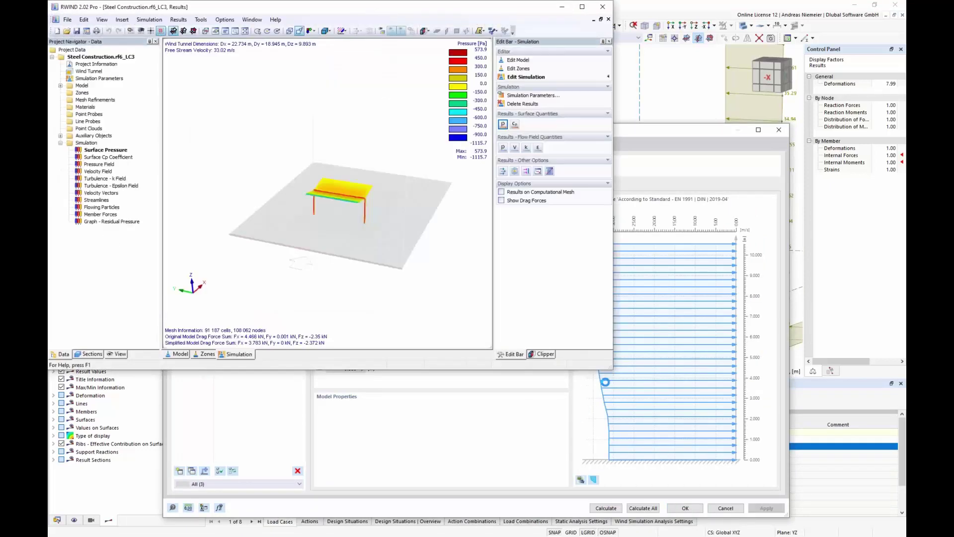
# Maximize RWIND and examine the surface pressure distribution on the roof surfaces, especially along the windward roof edge
pyautogui.click(581, 7)
pyautogui.moveTo(679, 287); pyautogui.dragTo(359, 219, button='middle')
pyautogui.scroll(2, 396, 201)
pyautogui.scroll(3, 395, 200)
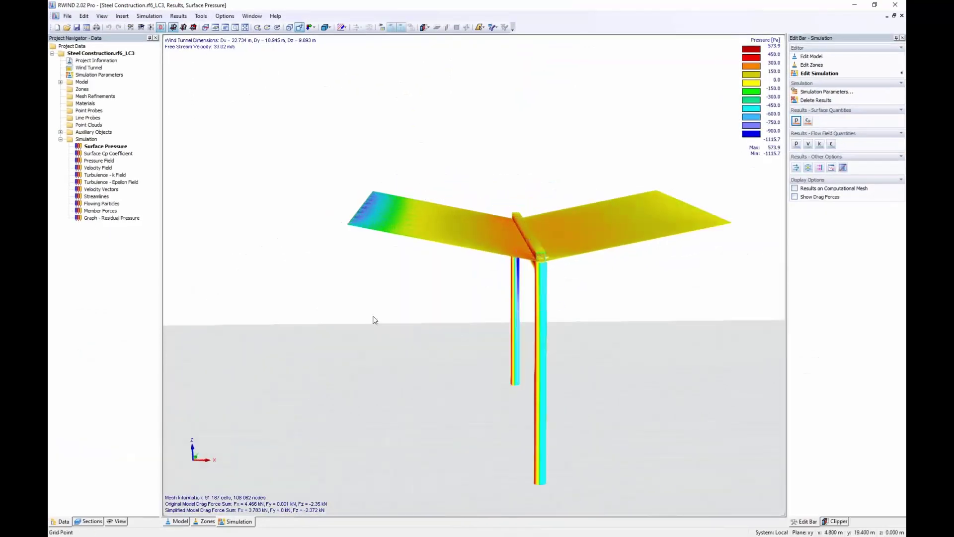
pyautogui.moveTo(394, 338); pyautogui.dragTo(418, 306, button='middle')
pyautogui.scroll(3, 418, 307)
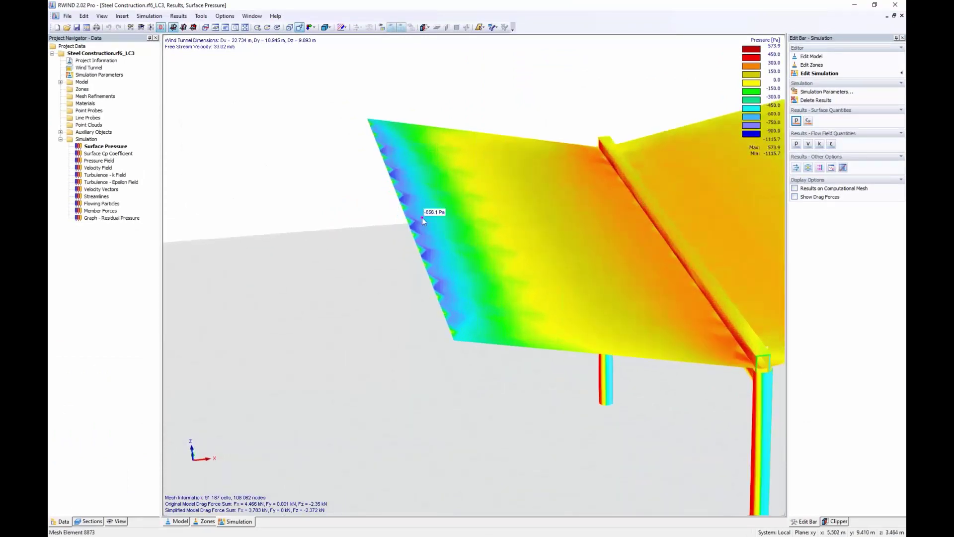
pyautogui.keyDown('ctrl'); pyautogui.moveTo(420, 243); pyautogui.dragTo(437, 194, button='middle'); pyautogui.keyUp('ctrl')
pyautogui.keyDown('ctrl'); pyautogui.moveTo(396, 162); pyautogui.dragTo(441, 252, button='middle'); pyautogui.keyUp('ctrl')
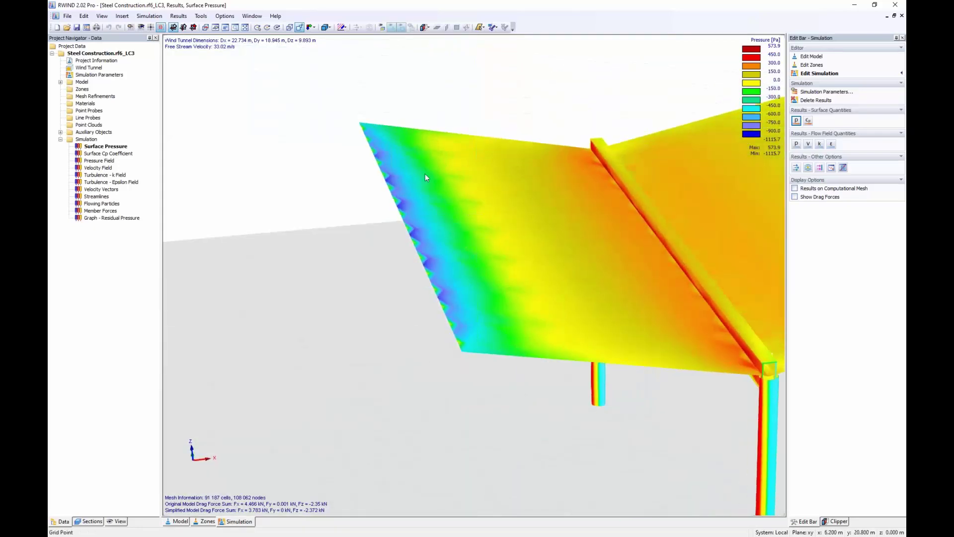
pyautogui.moveTo(567, 415); pyautogui.dragTo(388, 383, button='middle')
pyautogui.scroll(-1, 485, 409)
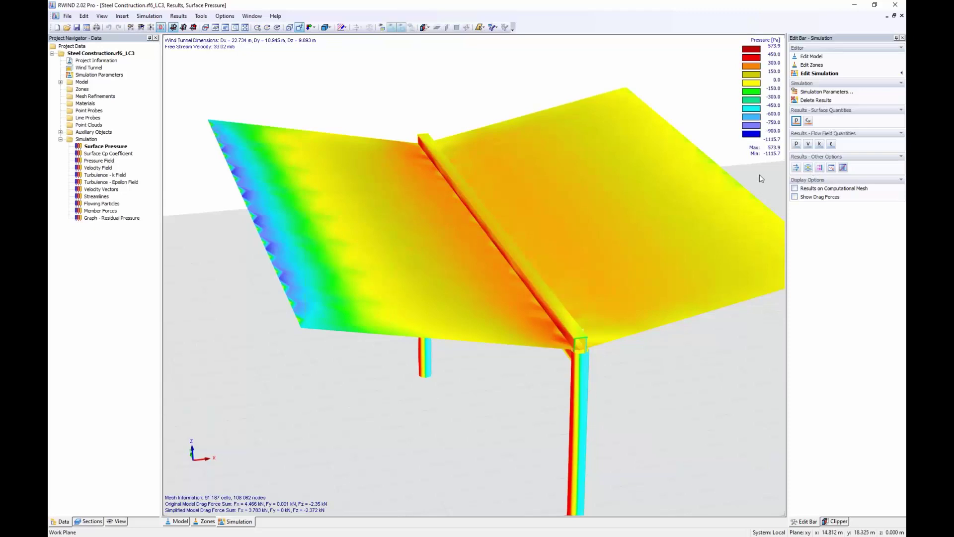
# Display the streamlines around the canopy, switch back to RFEM and close the load case settings without changes
pyautogui.click(808, 168)
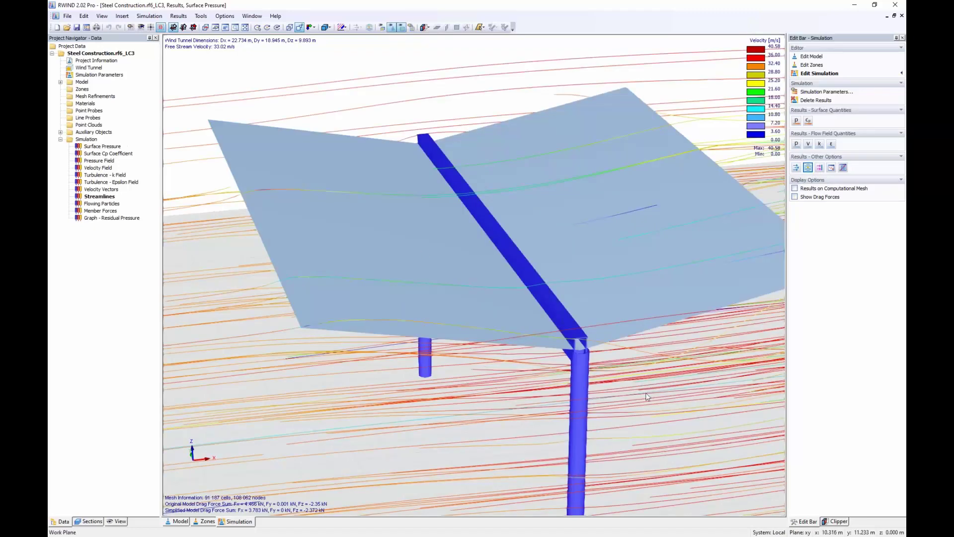
pyautogui.keyDown('ctrl'); pyautogui.moveTo(647, 394); pyautogui.dragTo(568, 248, button='middle'); pyautogui.keyUp('ctrl')
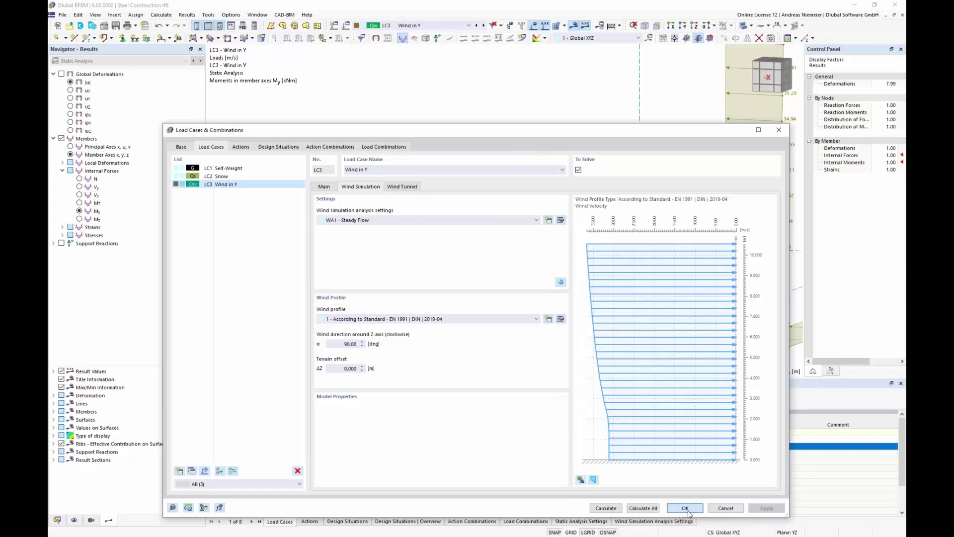
pyautogui.click(723, 515)
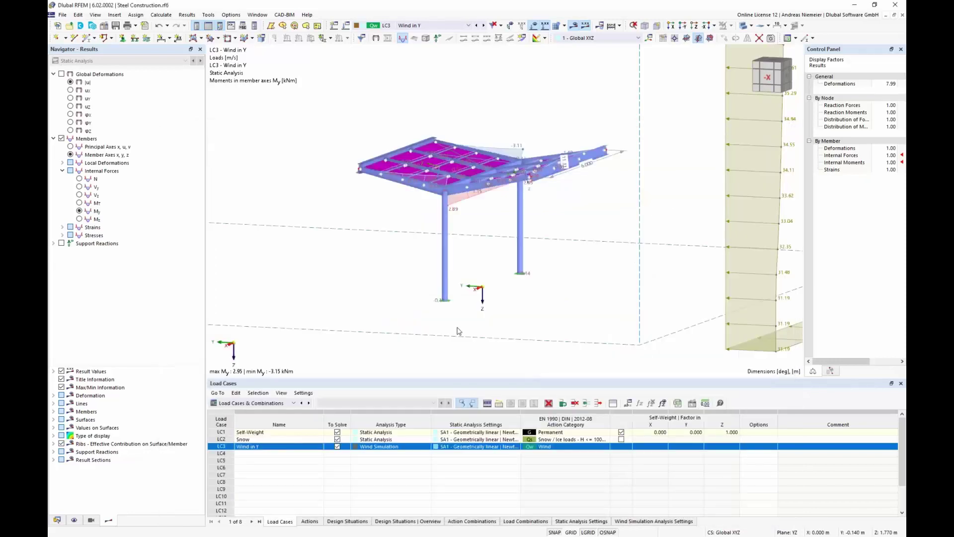
# Filter the visible members by section so that only those with section 6 - ZNP 80 are shown
pyautogui.keyDown('ctrl'); pyautogui.moveTo(594, 217); pyautogui.dragTo(522, 263, button='middle'); pyautogui.keyUp('ctrl')
pyautogui.click(91, 520)
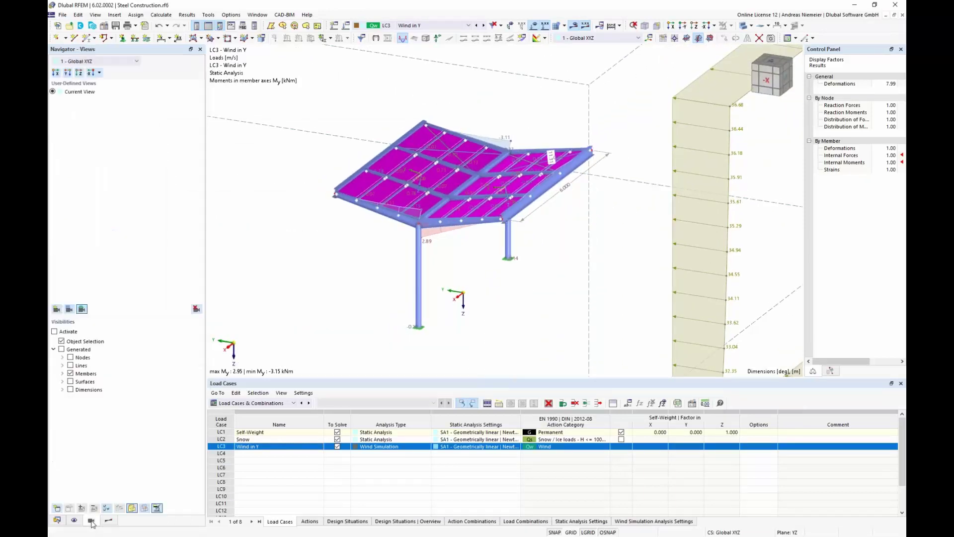
pyautogui.click(63, 373)
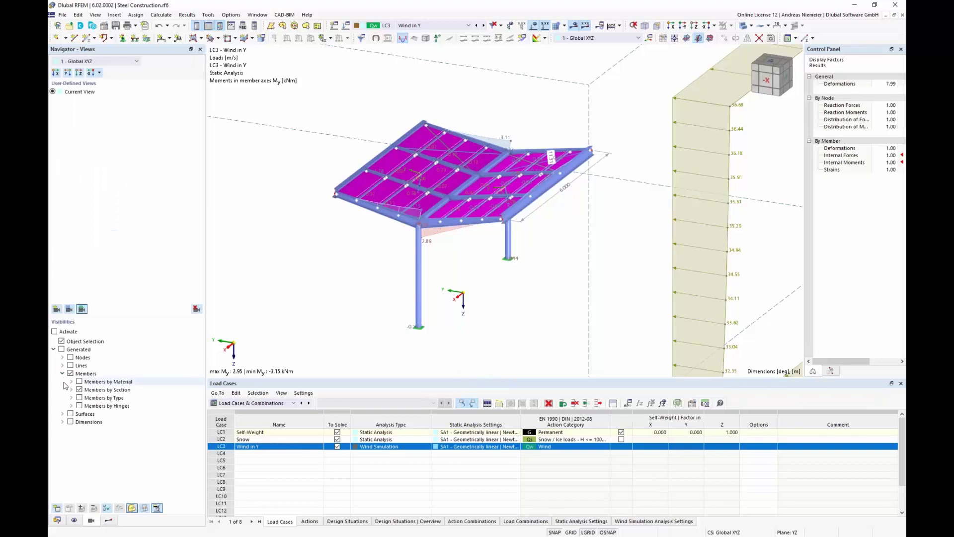
pyautogui.click(71, 389)
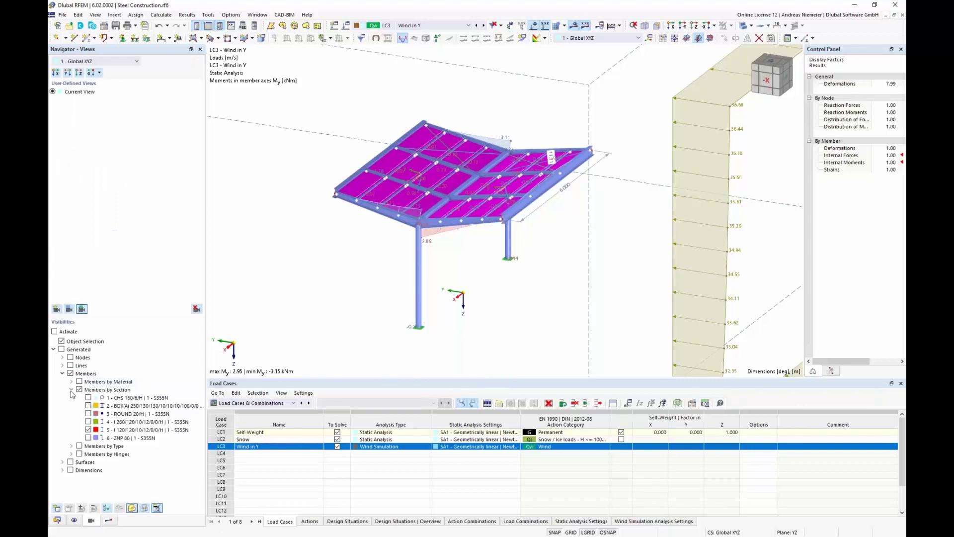
pyautogui.click(89, 437)
pyautogui.click(88, 438)
pyautogui.click(88, 429)
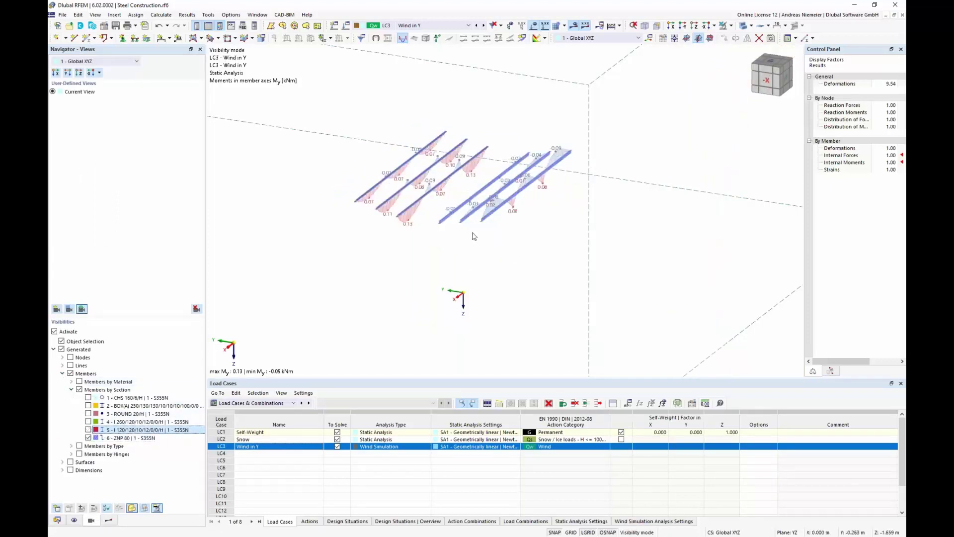
# Inspect the bending moments My and shear forces Vz of the ZNP 80 purlins, ending on the My display
pyautogui.keyDown('ctrl'); pyautogui.moveTo(464, 240); pyautogui.dragTo(401, 236, button='middle'); pyautogui.keyUp('ctrl')
pyautogui.scroll(5, 366, 193)
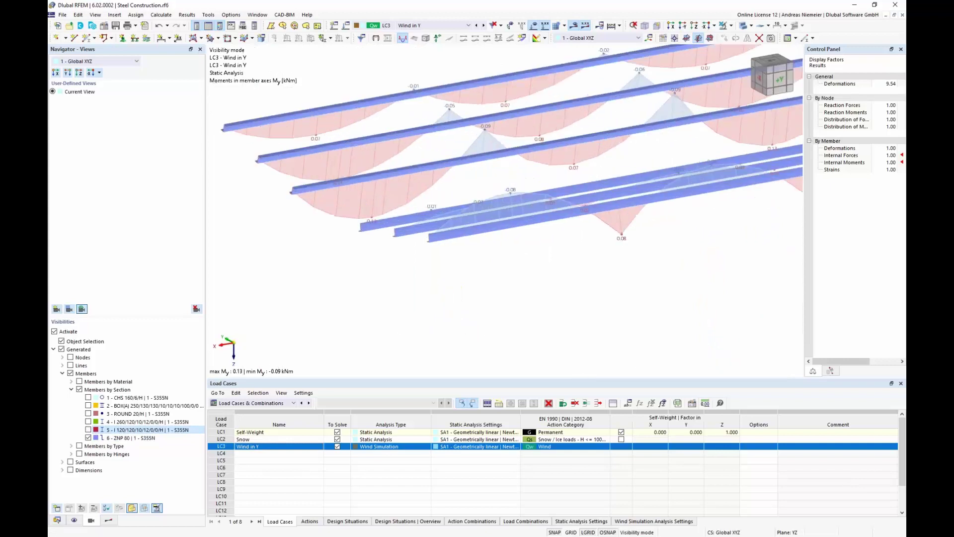
pyautogui.click(108, 519)
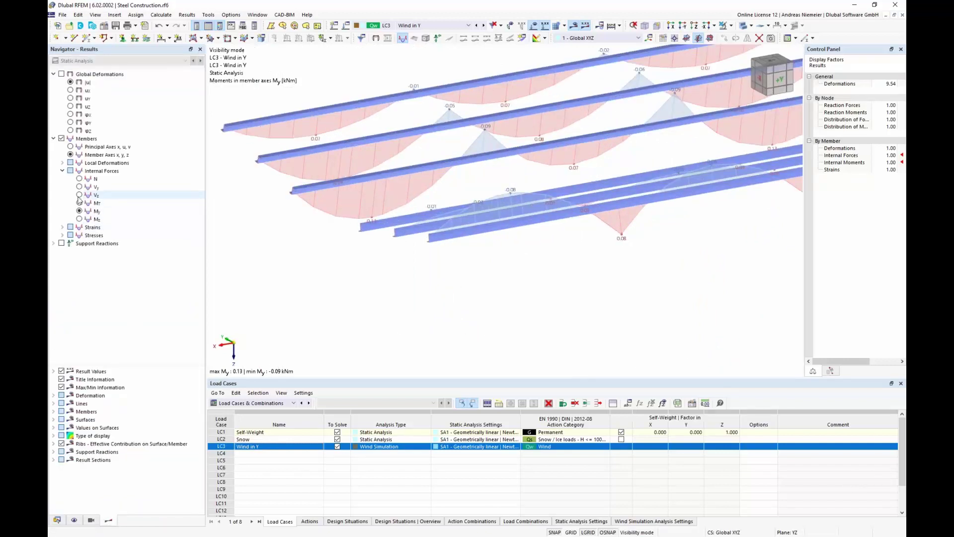
pyautogui.click(193, 196)
pyautogui.scroll(-3, 416, 222)
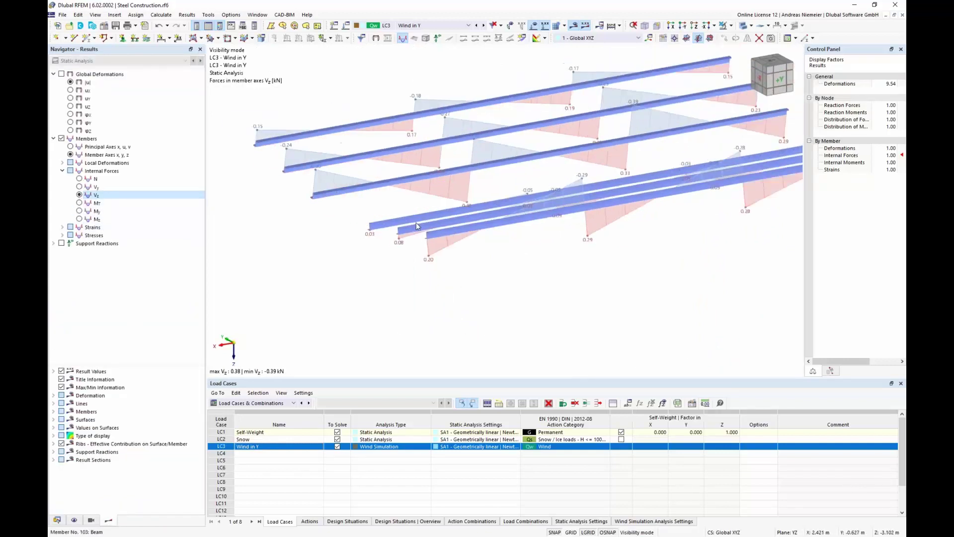
pyautogui.moveTo(590, 239)
pyautogui.keyDown('ctrl'); pyautogui.mouseDown(button='middle')
pyautogui.moveTo(618, 248)
pyautogui.moveTo(590, 256)
pyautogui.mouseUp(button='middle'); pyautogui.keyUp('ctrl')
pyautogui.click(169, 212)
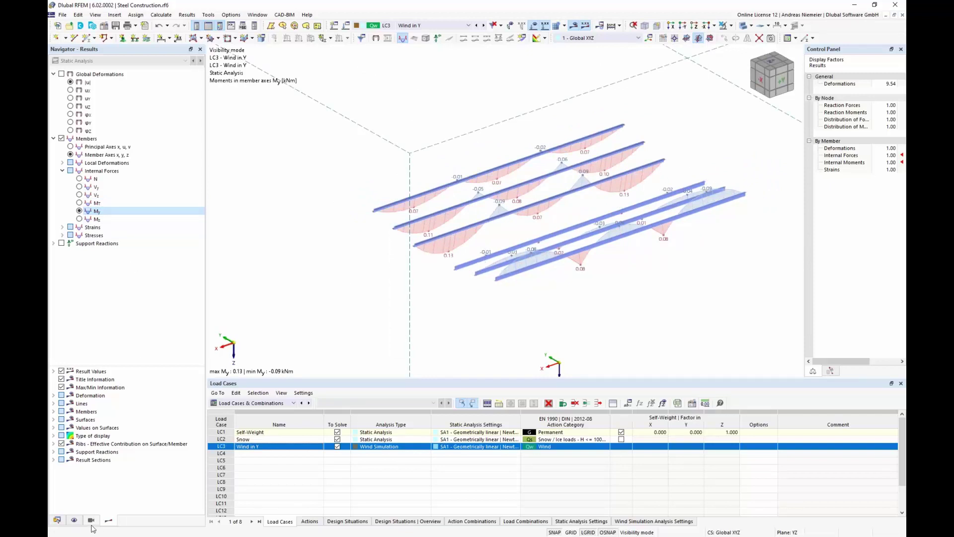
# Switch the visible members from the ZNP 80 section to section 5 - I 120/120/10/12/0/0/H
pyautogui.click(91, 521)
pyautogui.click(89, 437)
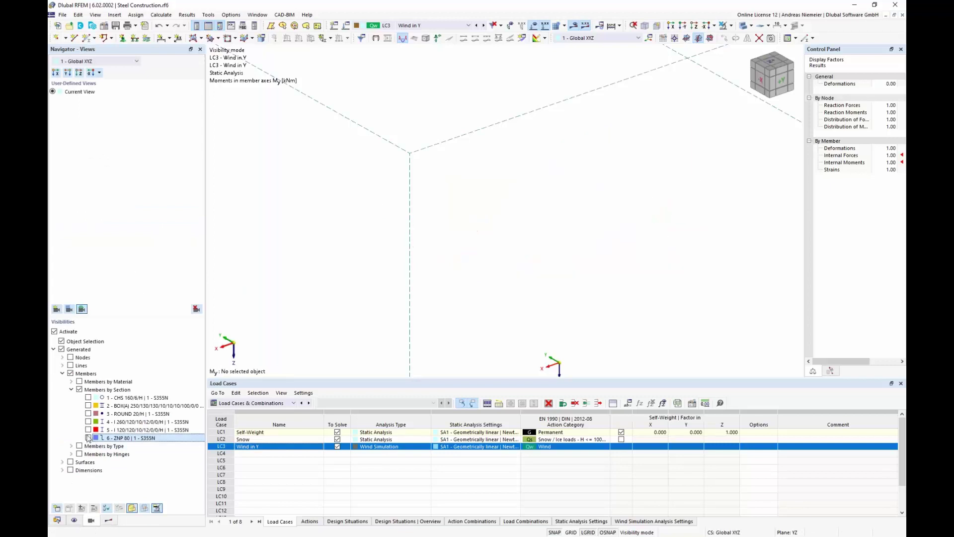
pyautogui.click(88, 430)
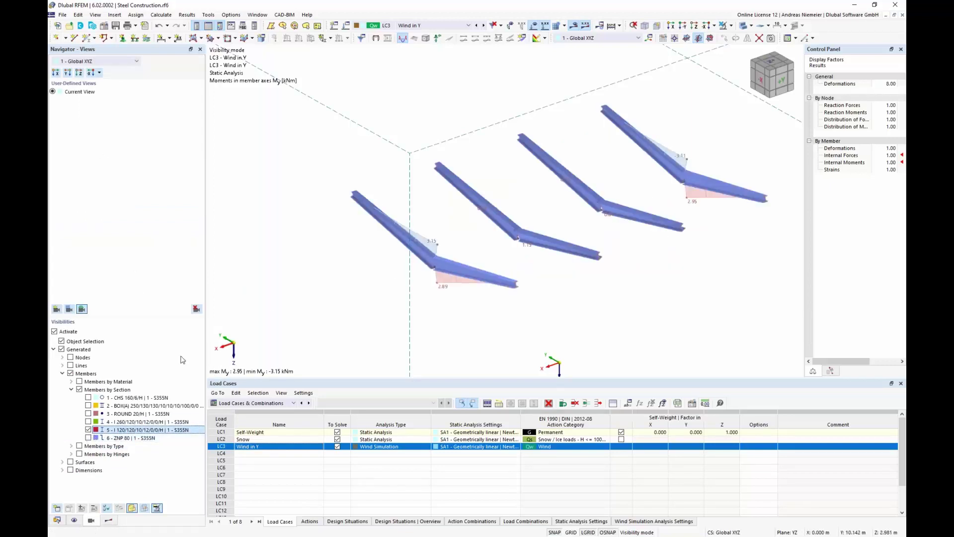
# Check the shear forces Vz of the I-section rafters and return to their bending moments My
pyautogui.click(109, 520)
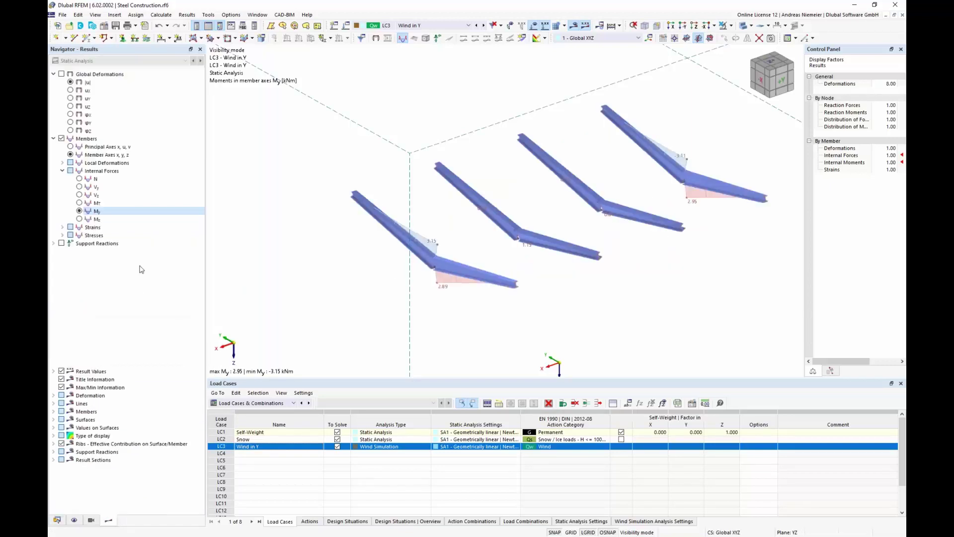
pyautogui.click(80, 195)
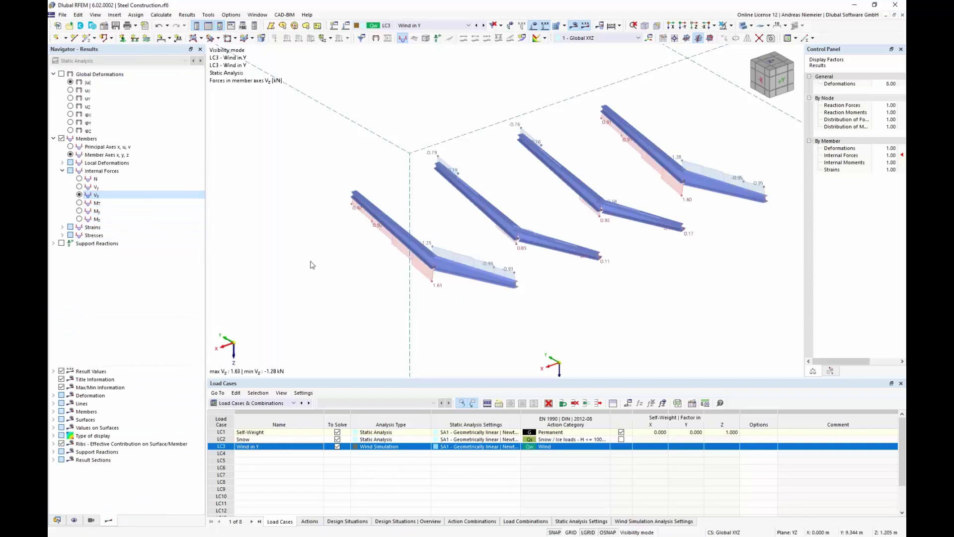
pyautogui.click(80, 210)
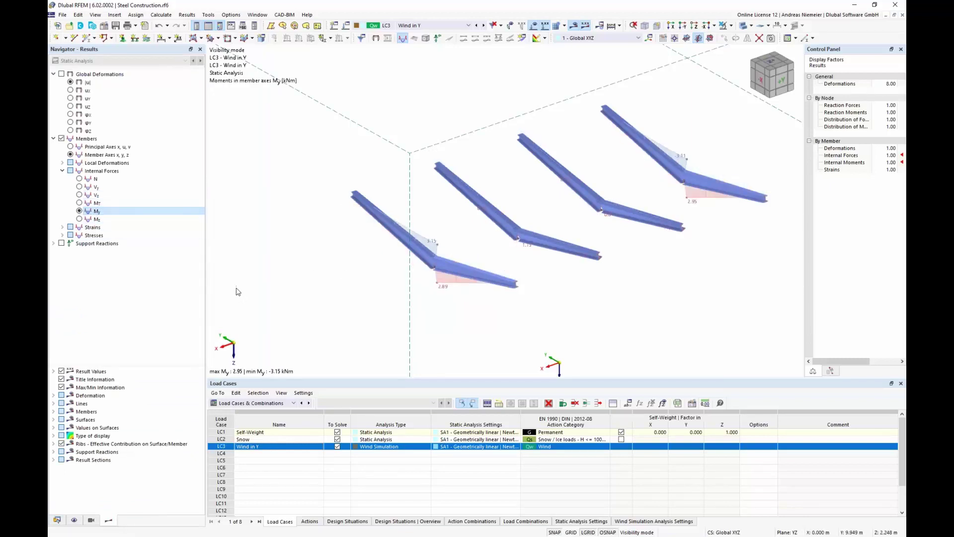
# Switch the visible members from section 5 - I 120/120/10/12/0/0/H to section 1 - CHS 160/6/H
pyautogui.click(91, 520)
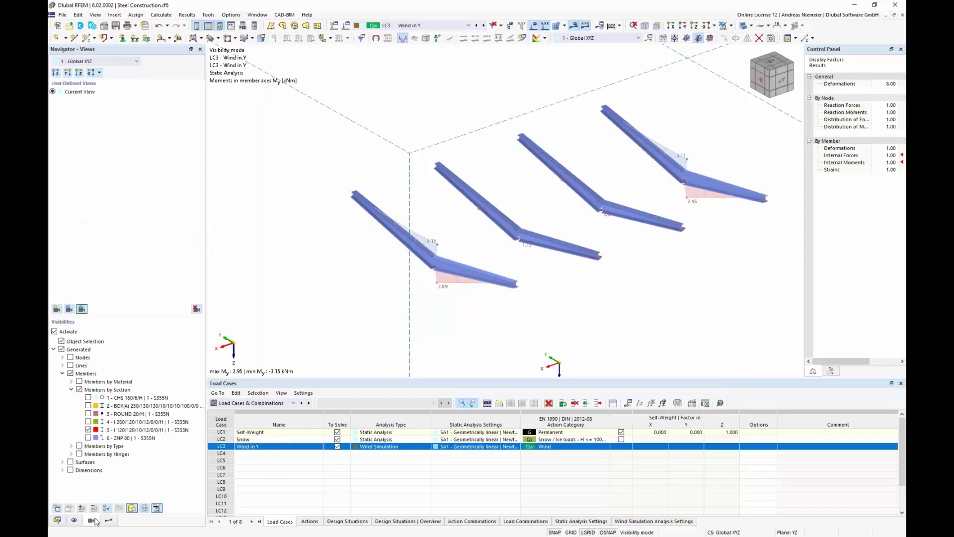
pyautogui.click(88, 398)
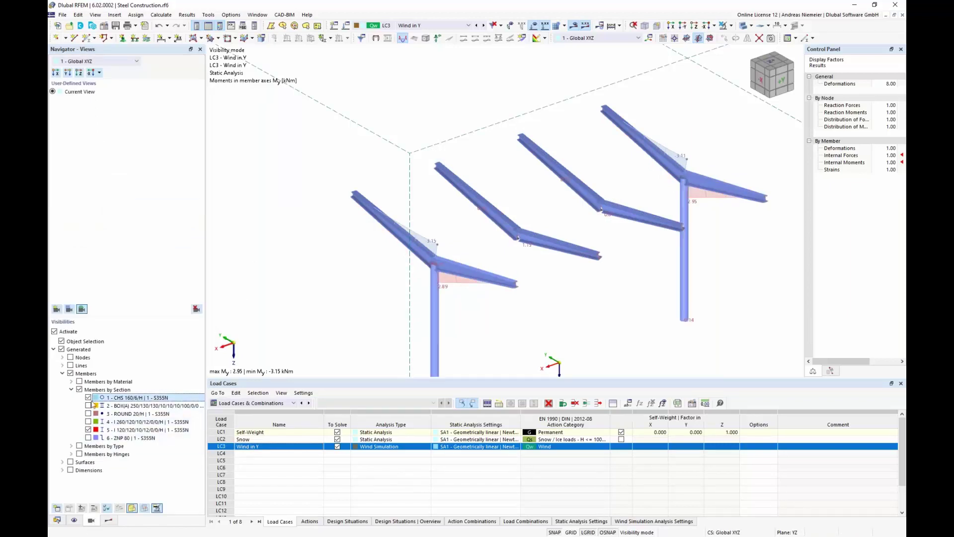
pyautogui.click(89, 429)
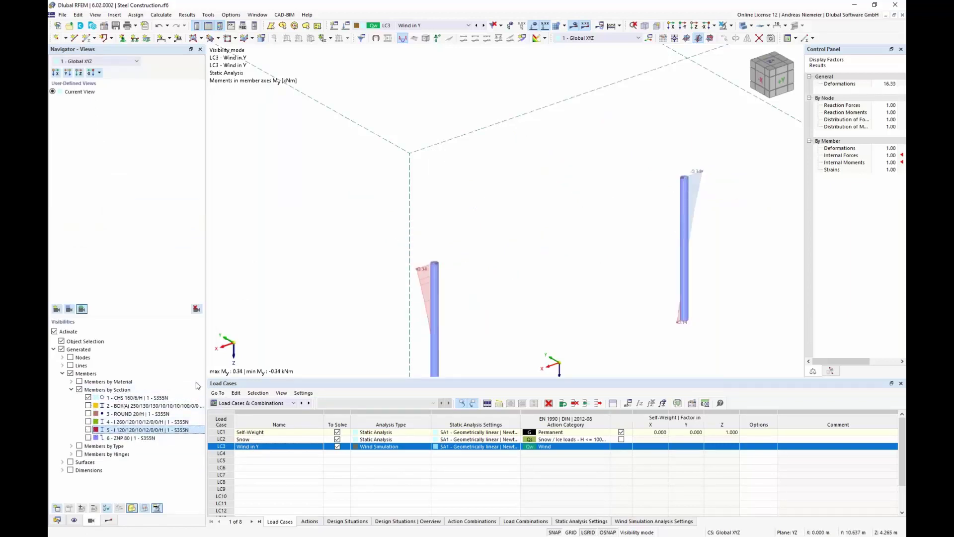
# Display the bending moments Mz of the CHS 160/6/H columns and inspect their full height
pyautogui.click(109, 520)
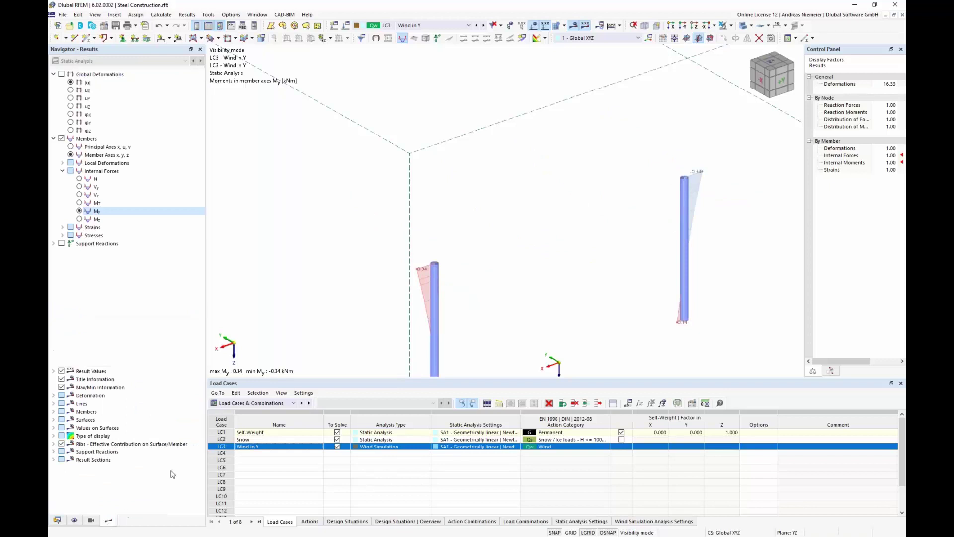
pyautogui.click(79, 218)
pyautogui.moveTo(309, 239); pyautogui.dragTo(309, 207, button='middle')
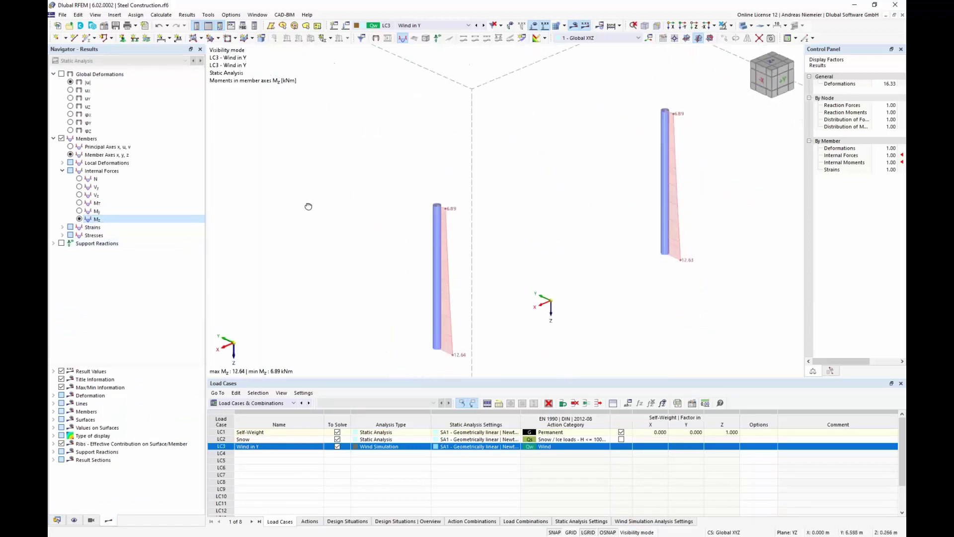
# Show the hidden objects in the background and view the columns with their Mz diagrams beneath the canopy roof
pyautogui.rightClick(611, 329)
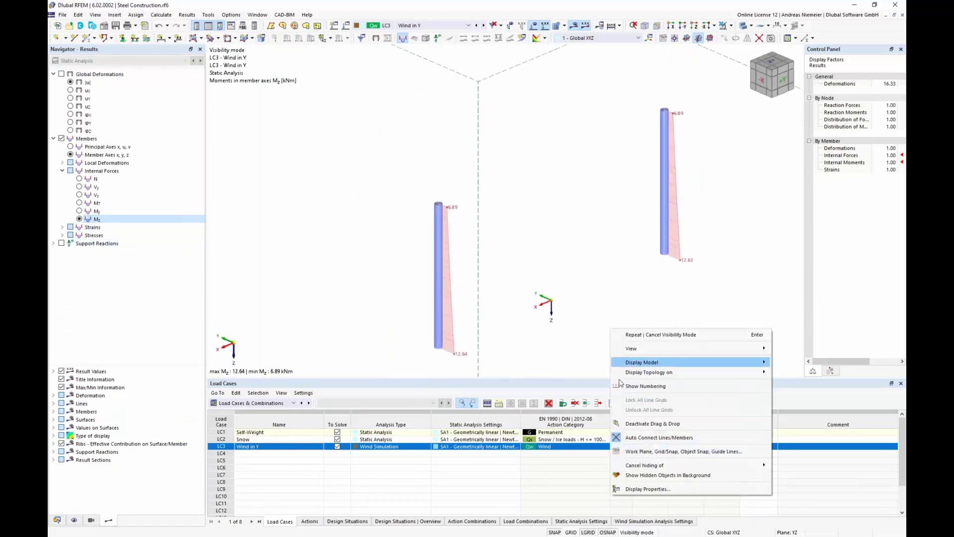
pyautogui.click(646, 476)
pyautogui.rightClick(590, 323)
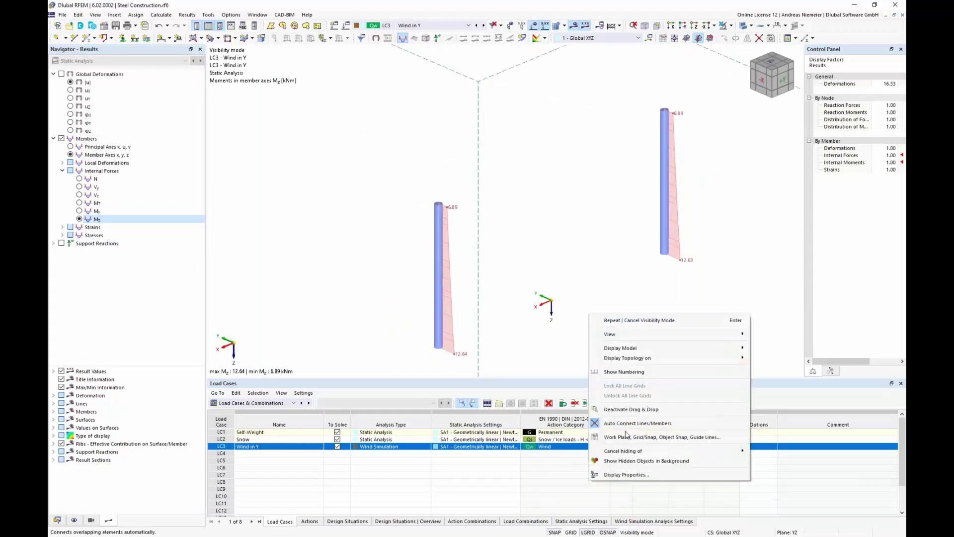
pyautogui.click(626, 463)
pyautogui.scroll(1, 591, 315)
pyautogui.moveTo(557, 303); pyautogui.dragTo(463, 294, button='middle')
pyautogui.keyDown('ctrl'); pyautogui.moveTo(463, 294); pyautogui.dragTo(587, 261, button='middle'); pyautogui.keyUp('ctrl')
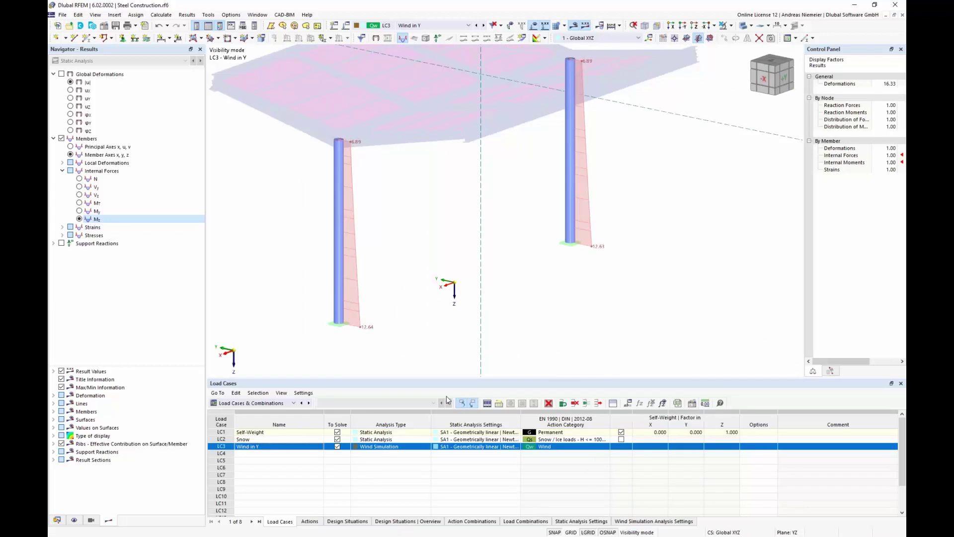
# Generate the load combinations from the load cases and calculate all of them
pyautogui.click(525, 522)
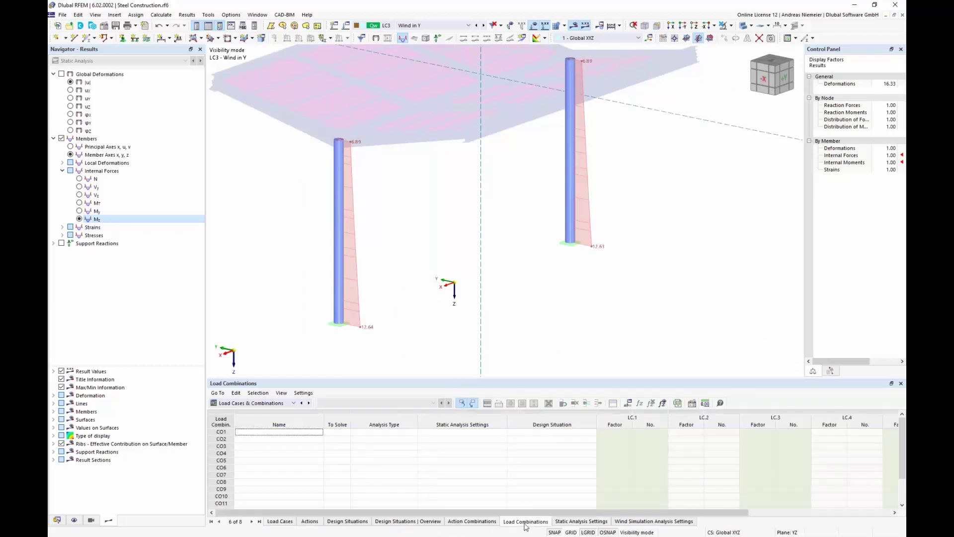
pyautogui.click(281, 522)
pyautogui.doubleClick(222, 447)
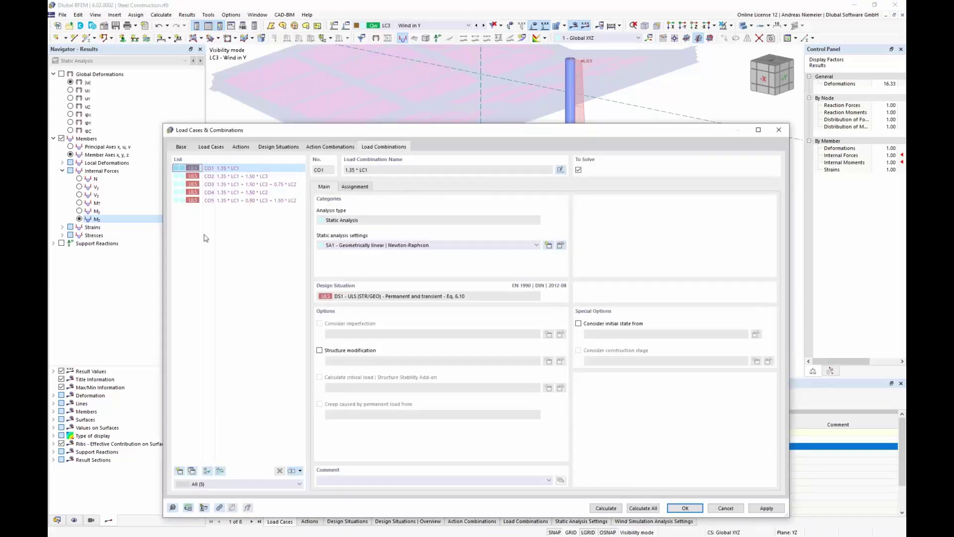
pyautogui.click(643, 508)
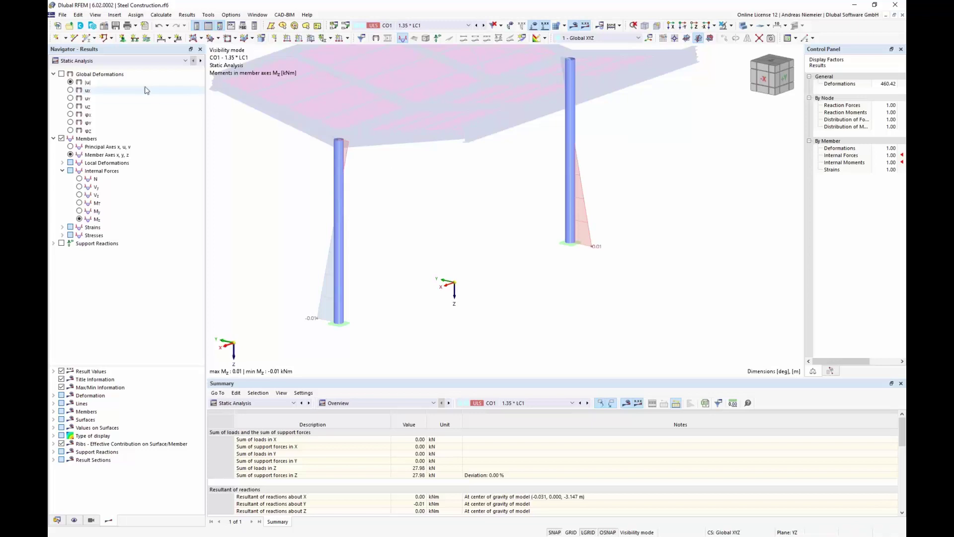
# Switch the displayed results from Static Analysis to Steel Design and show the whole canopy model
pyautogui.click(152, 61)
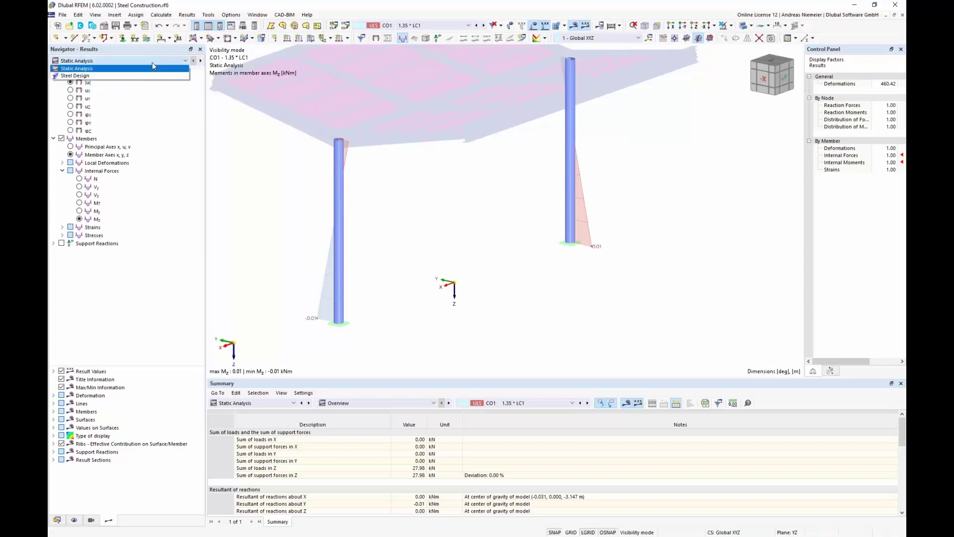
pyautogui.click(76, 76)
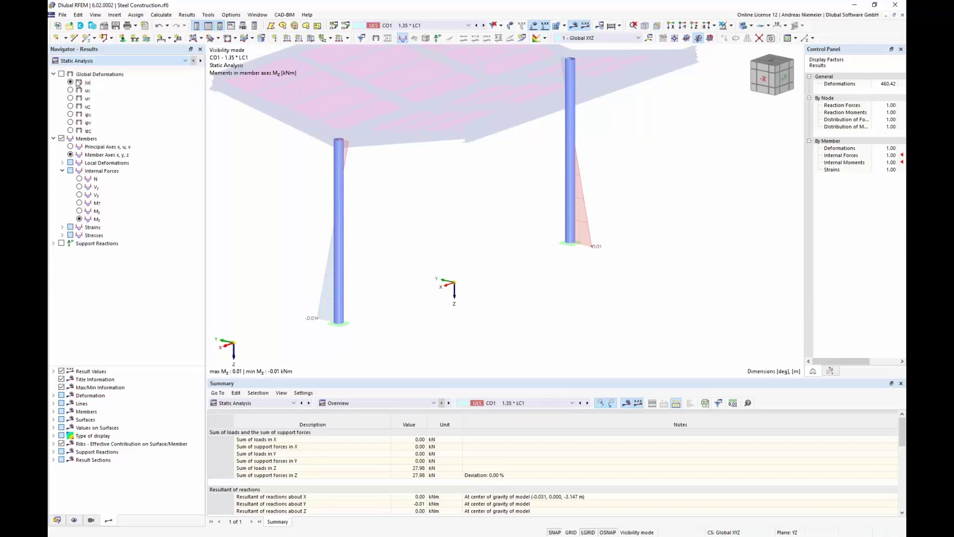
pyautogui.click(734, 28)
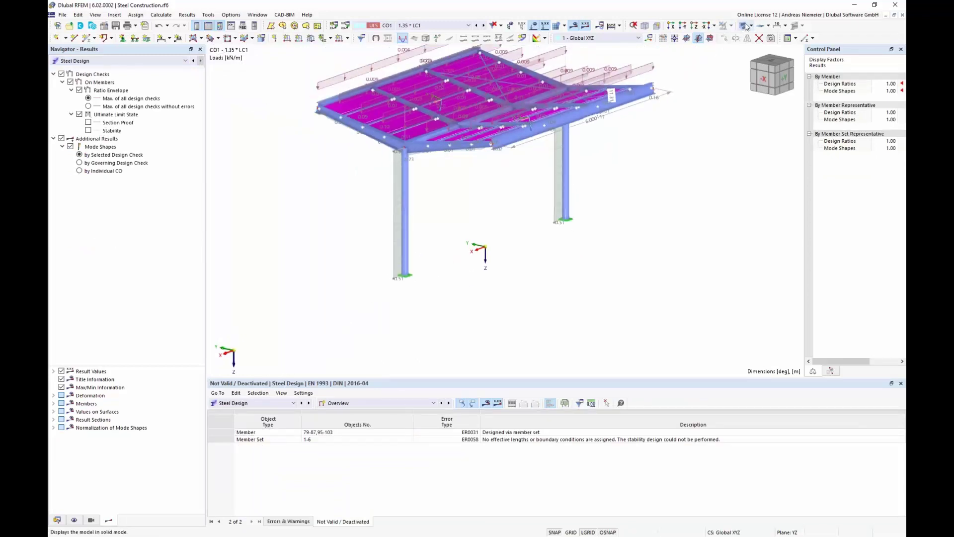
# Display the canopy without solid rendering and hide the loads so the design ratios are readable
pyautogui.click(743, 26)
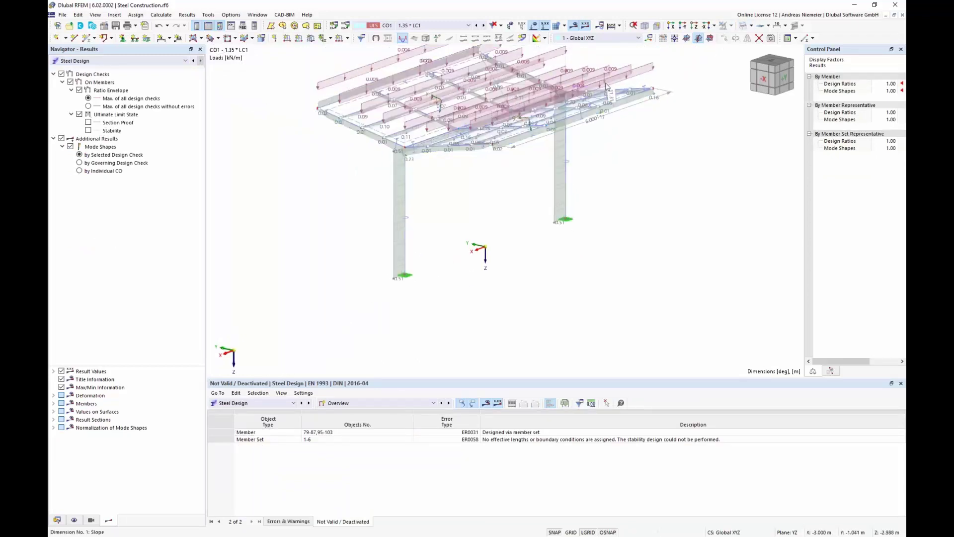
pyautogui.click(533, 25)
pyautogui.moveTo(515, 213); pyautogui.dragTo(467, 227, button='middle')
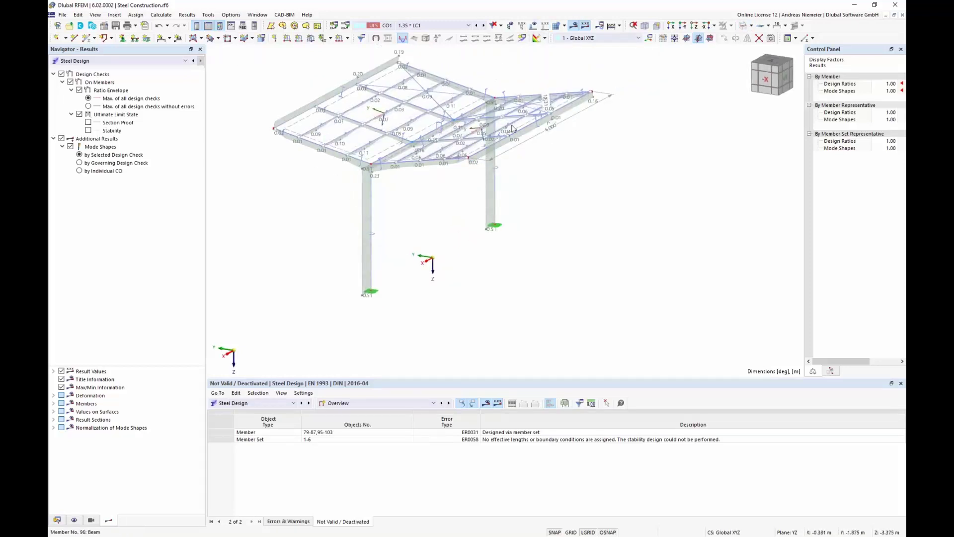
# List the steel design ratios on members by design situation and examine them on the canopy from several directions
pyautogui.click(351, 401)
pyautogui.click(350, 432)
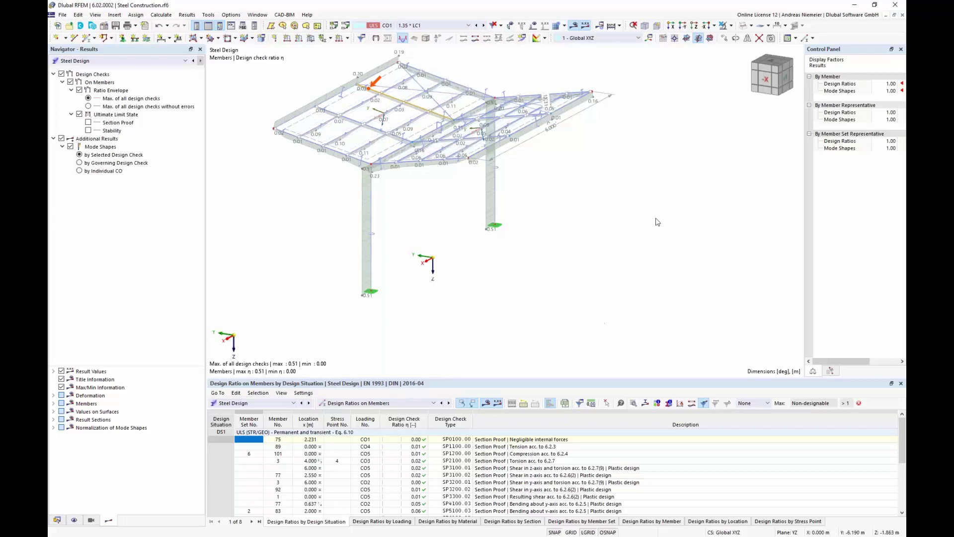
pyautogui.keyDown('ctrl'); pyautogui.moveTo(552, 223); pyautogui.dragTo(394, 204, button='middle'); pyautogui.keyUp('ctrl')
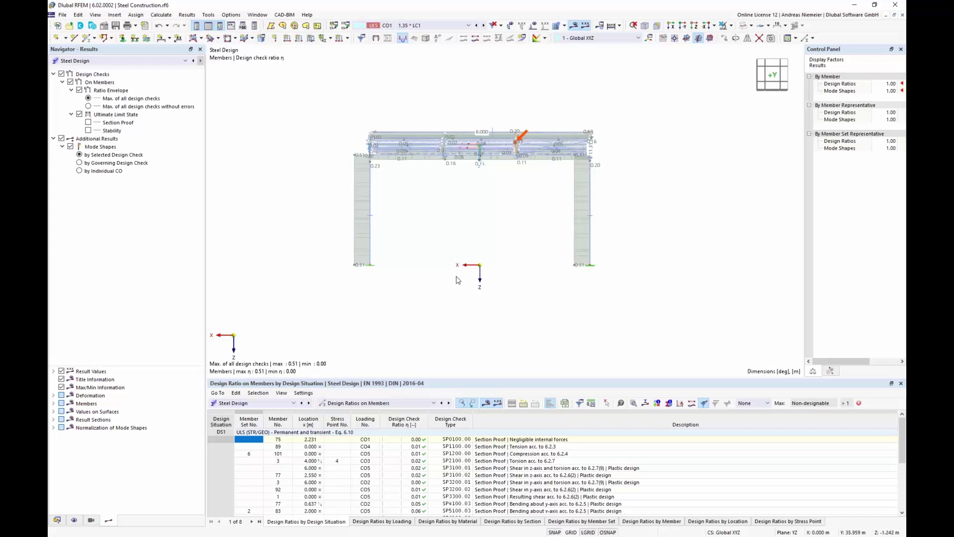
pyautogui.moveTo(458, 279); pyautogui.dragTo(430, 244, button='middle')
pyautogui.keyDown('ctrl'); pyautogui.moveTo(430, 244); pyautogui.dragTo(516, 271, button='middle'); pyautogui.keyUp('ctrl')
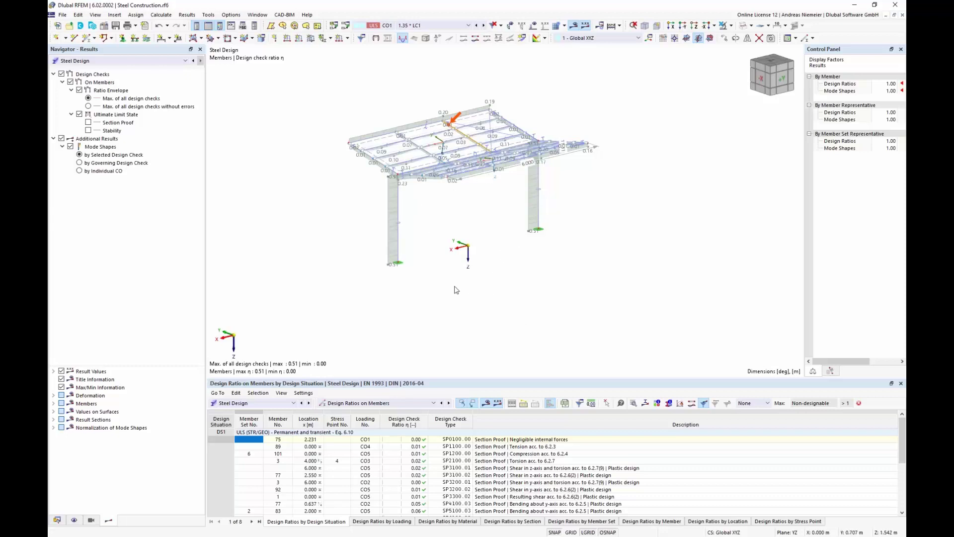
pyautogui.moveTo(530, 295); pyautogui.dragTo(520, 310, button='middle')
pyautogui.scroll(1, 520, 310)
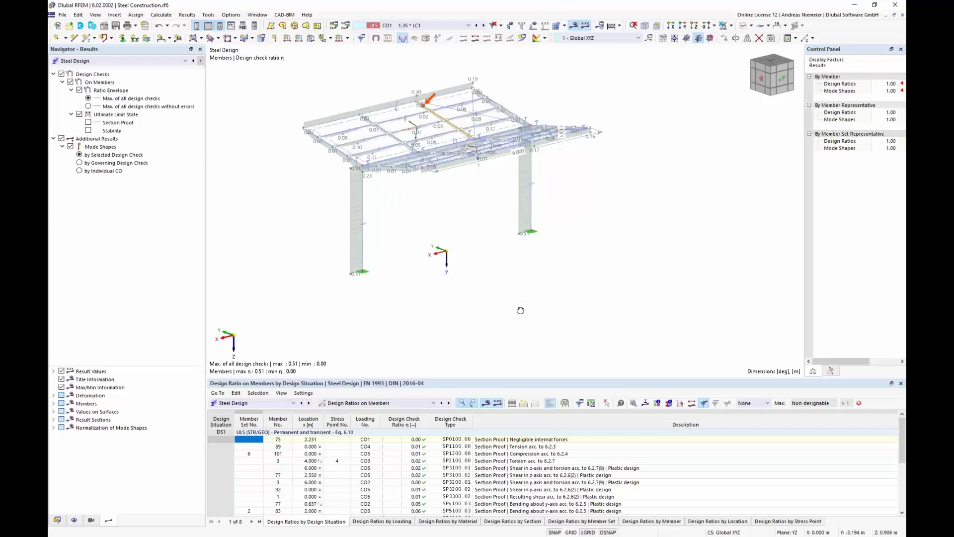
pyautogui.scroll(-1, 520, 310)
# Copy the two nodal supports at the column bases and create a blank 3D model named sh1
pyautogui.moveTo(333, 246); pyautogui.dragTo(594, 305)
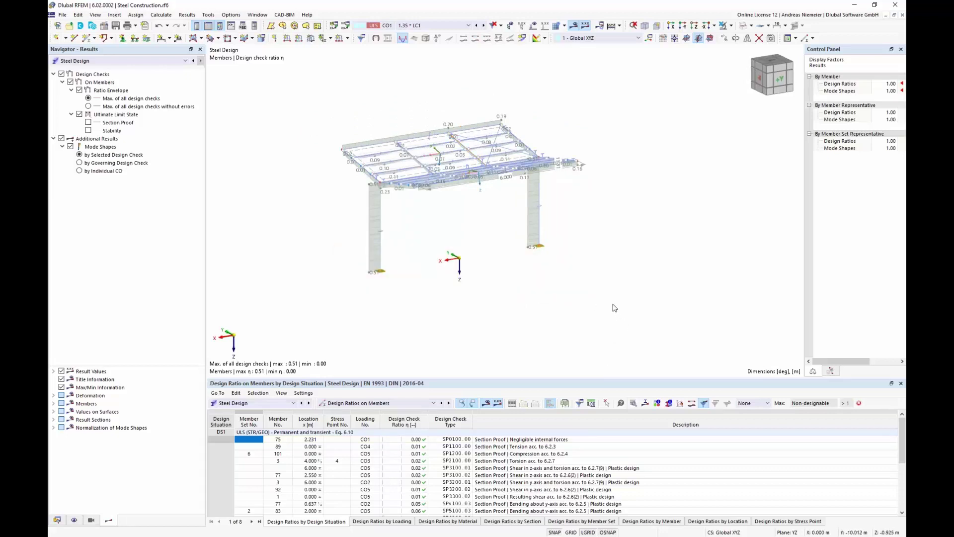
pyautogui.click(63, 14)
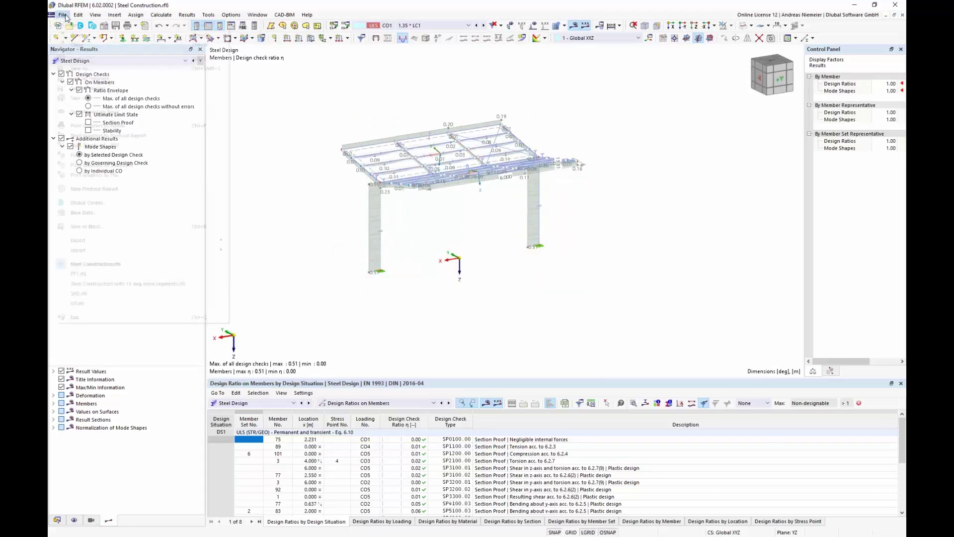
pyautogui.click(77, 27)
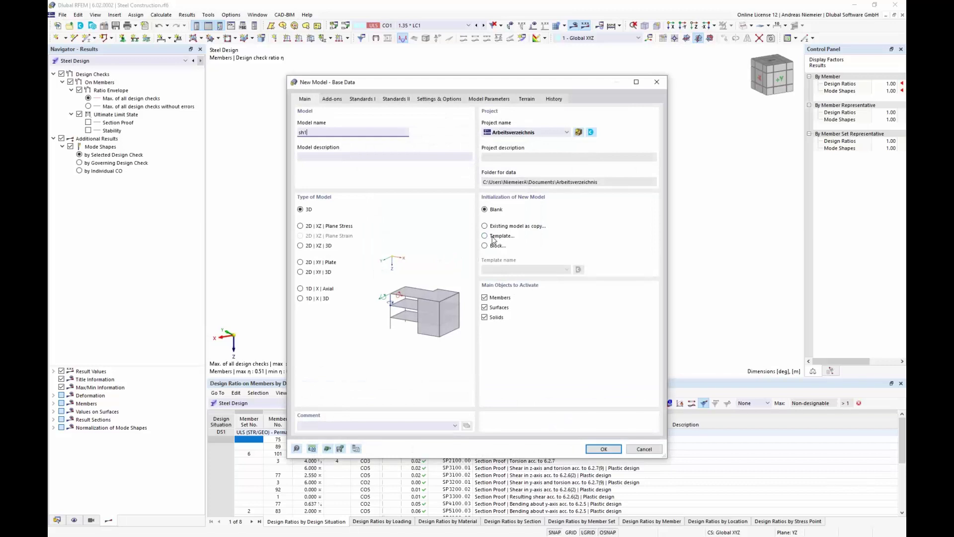
pyautogui.click(604, 449)
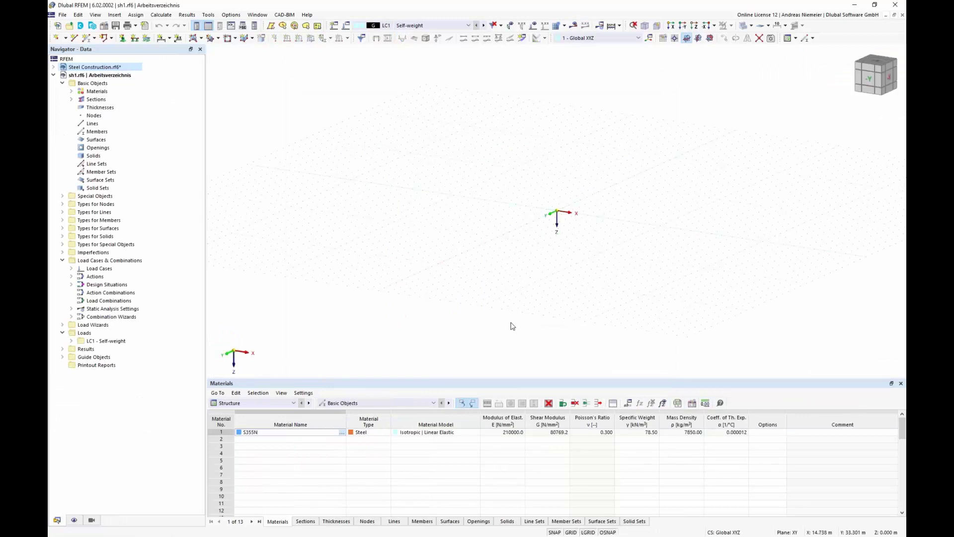
# Insert the copied supports into model sh1 with a displacement vector of 0, 0, 0 m
pyautogui.press('Return')
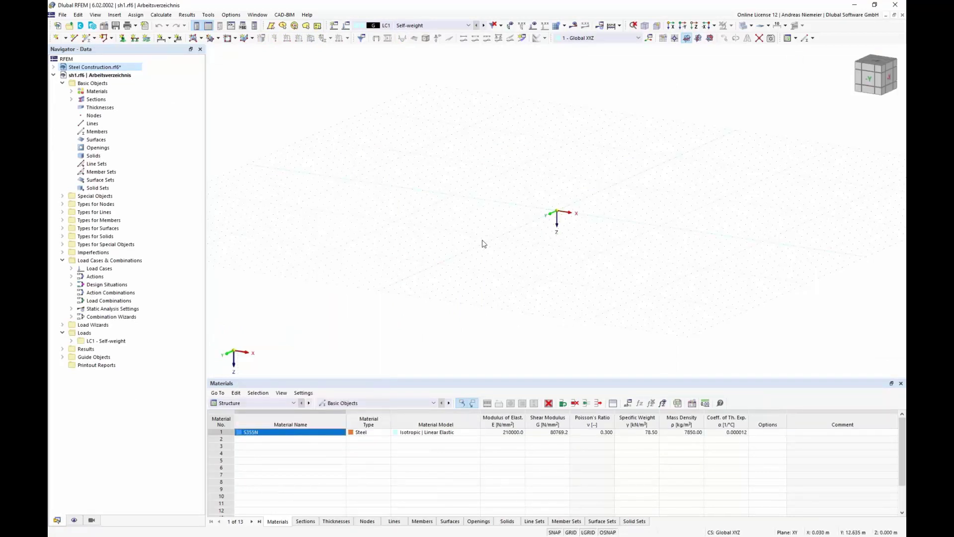
pyautogui.hotkey('ctrl', 'v')
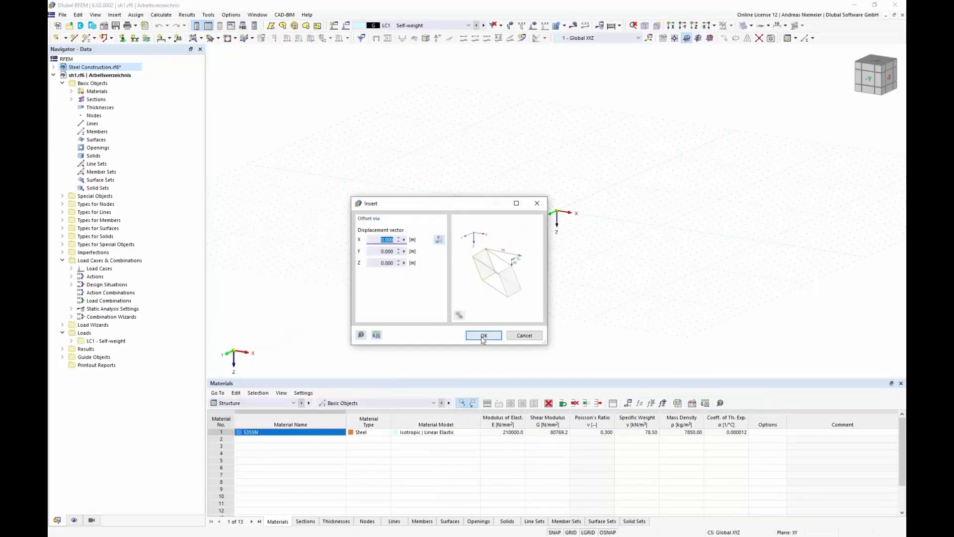
pyautogui.click(483, 336)
pyautogui.keyDown('ctrl'); pyautogui.moveTo(483, 215); pyautogui.dragTo(603, 219, button='middle'); pyautogui.keyUp('ctrl')
pyautogui.scroll(3, 603, 219)
pyautogui.click(513, 290)
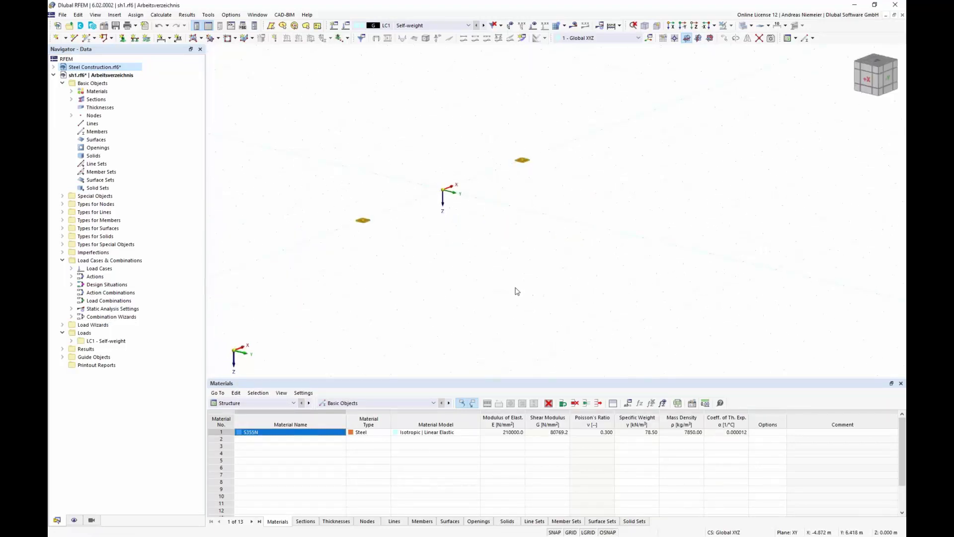
# Draw five connected lines in the XY plane through (-2, 0), (-2, 1), (0, 1), (0, -1), (2, -1) and (2, 0) m
pyautogui.click(75, 39)
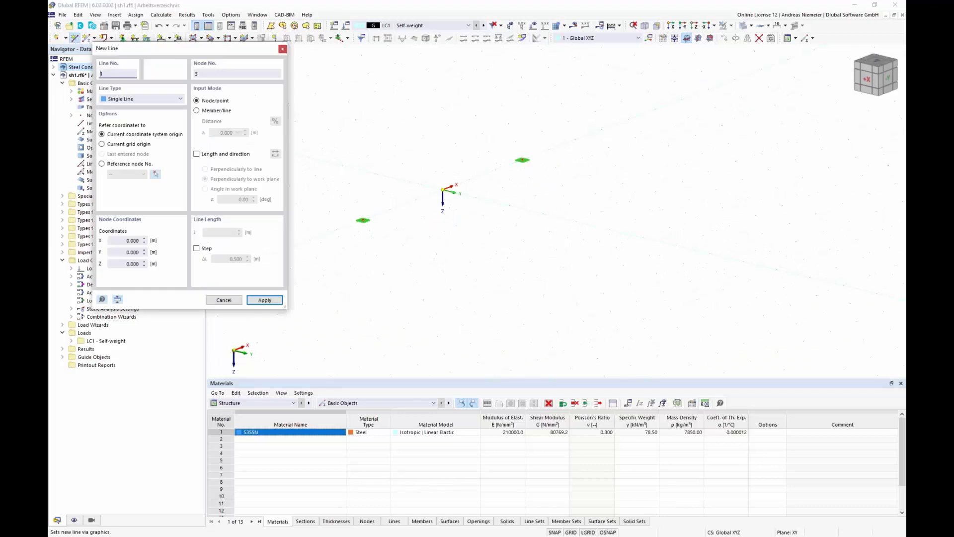
pyautogui.click(405, 220)
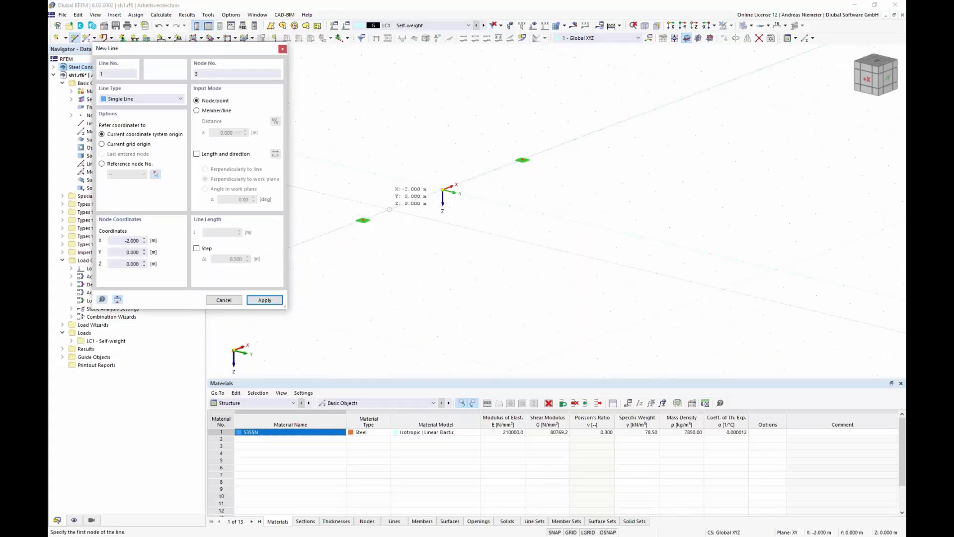
pyautogui.click(422, 218)
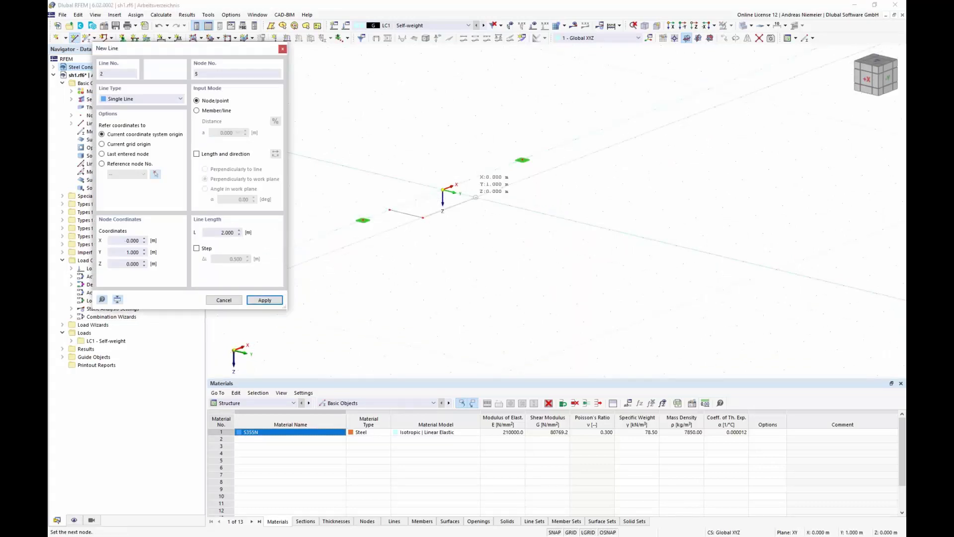
pyautogui.click(476, 198)
pyautogui.click(402, 181)
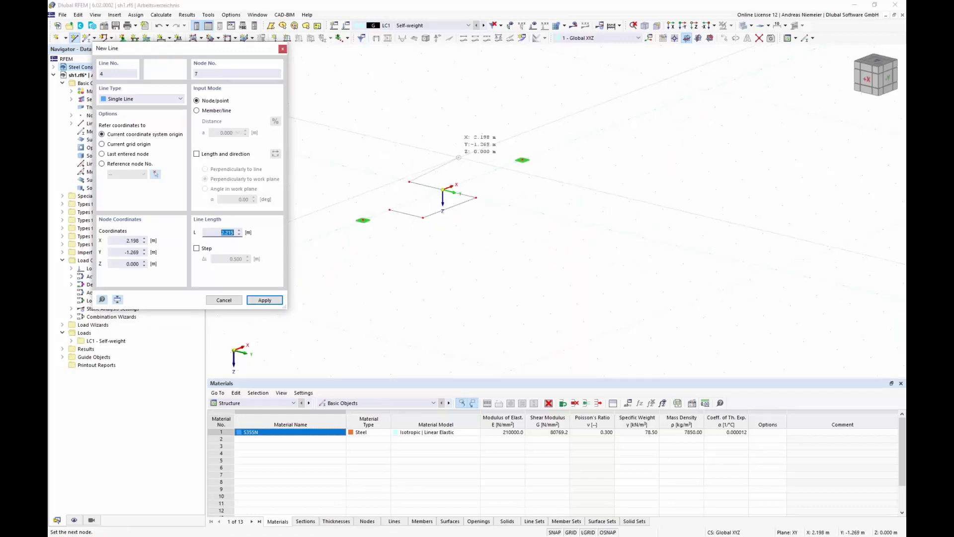
pyautogui.click(462, 162)
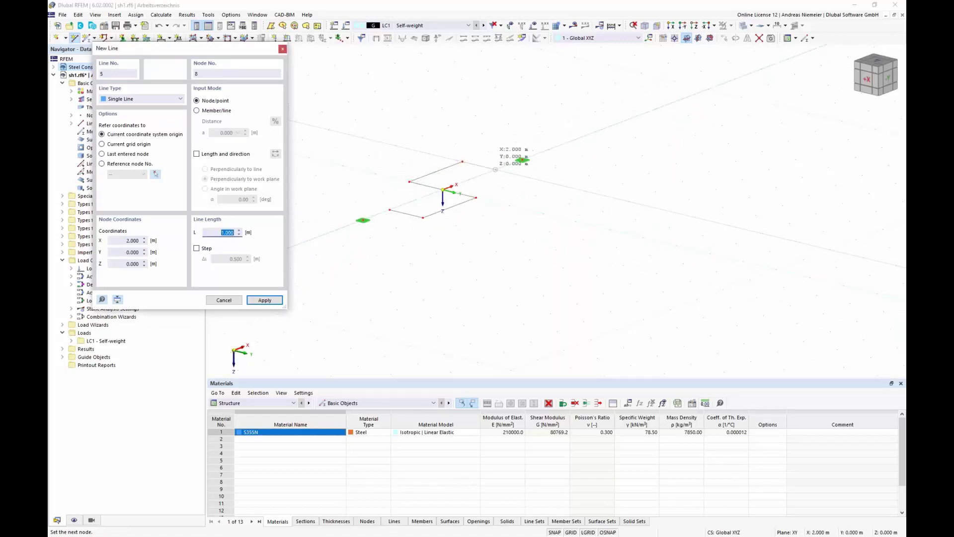
pyautogui.click(496, 169)
pyautogui.press('Escape')
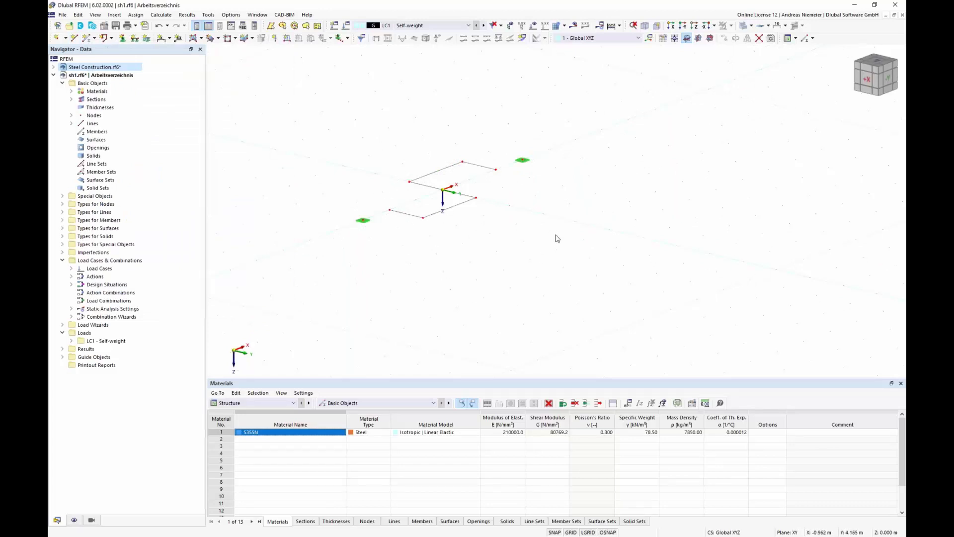
# Copy the five connected lines upward once, creating vertical surfaces through step links between the original and copied lines
pyautogui.moveTo(557, 238); pyautogui.dragTo(472, 244, button='middle')
pyautogui.moveTo(376, 149); pyautogui.dragTo(517, 244)
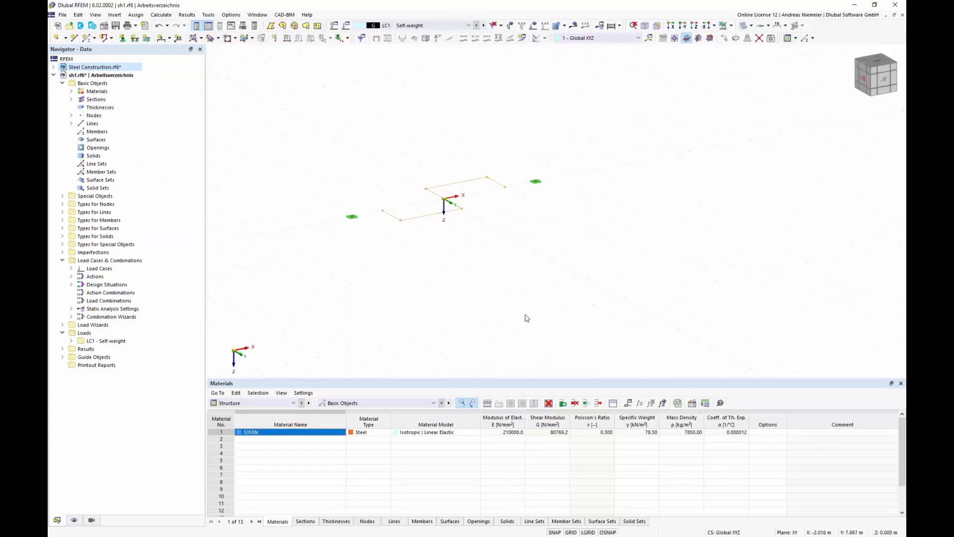
pyautogui.click(723, 37)
pyautogui.click(358, 193)
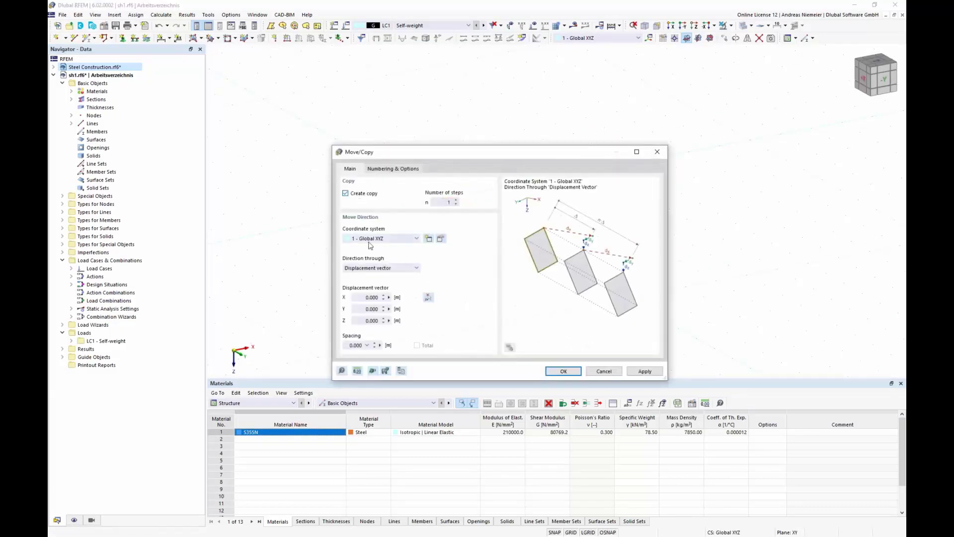
pyautogui.click(358, 321)
pyautogui.click(400, 170)
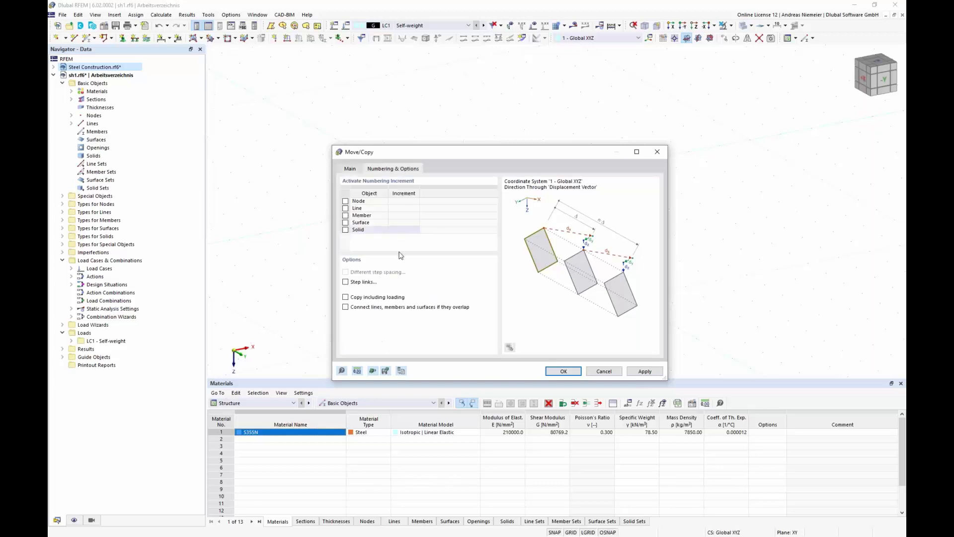
pyautogui.click(345, 281)
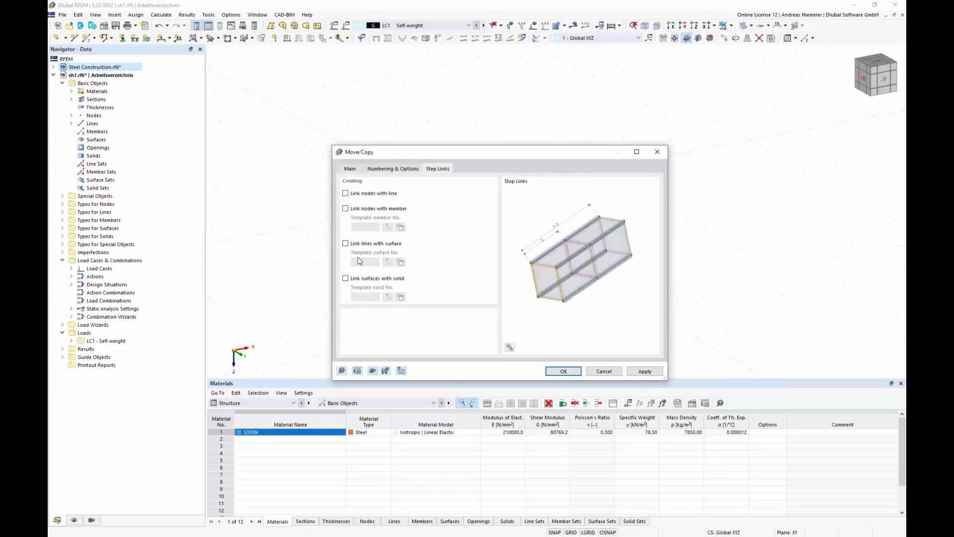
pyautogui.click(576, 371)
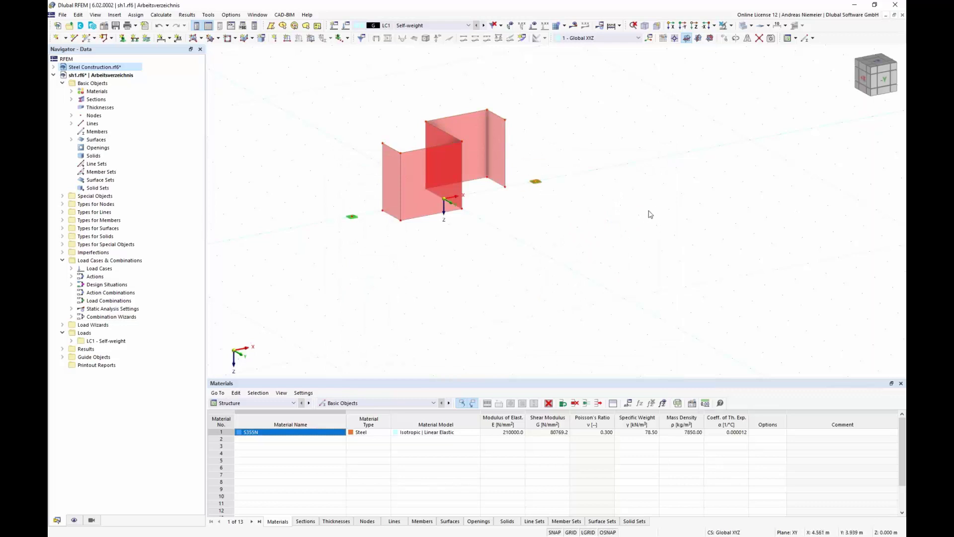
# Delete the two nodal supports from model sh1, keeping only the folded wall surfaces
pyautogui.hotkey('ctrl', 'z')
pyautogui.moveTo(323, 202); pyautogui.dragTo(375, 247)
pyautogui.press('Delete')
pyautogui.moveTo(539, 223); pyautogui.dragTo(613, 245, button='middle')
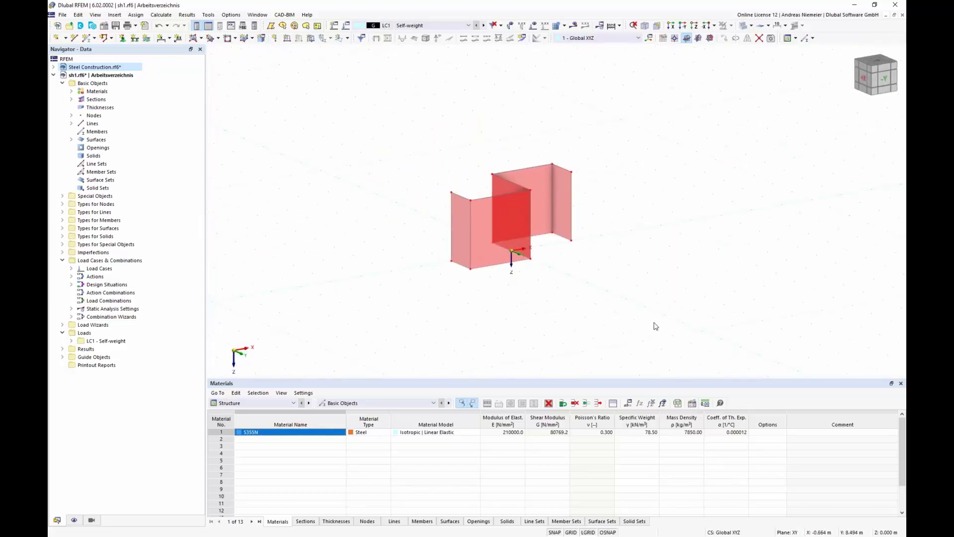
# Start an IFC export of model sh1, ignoring the zero-thickness surface check for all objects
pyautogui.click(62, 14)
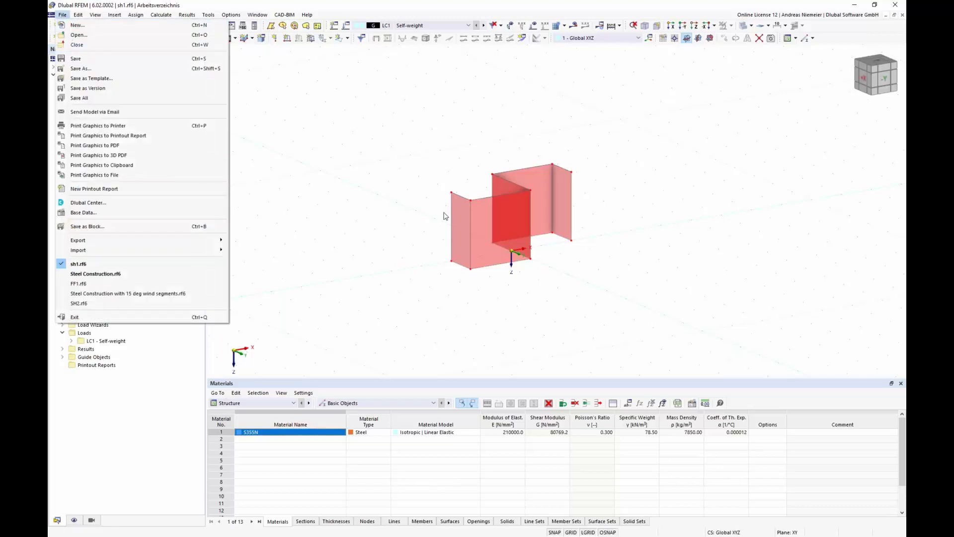
pyautogui.moveTo(137, 240)
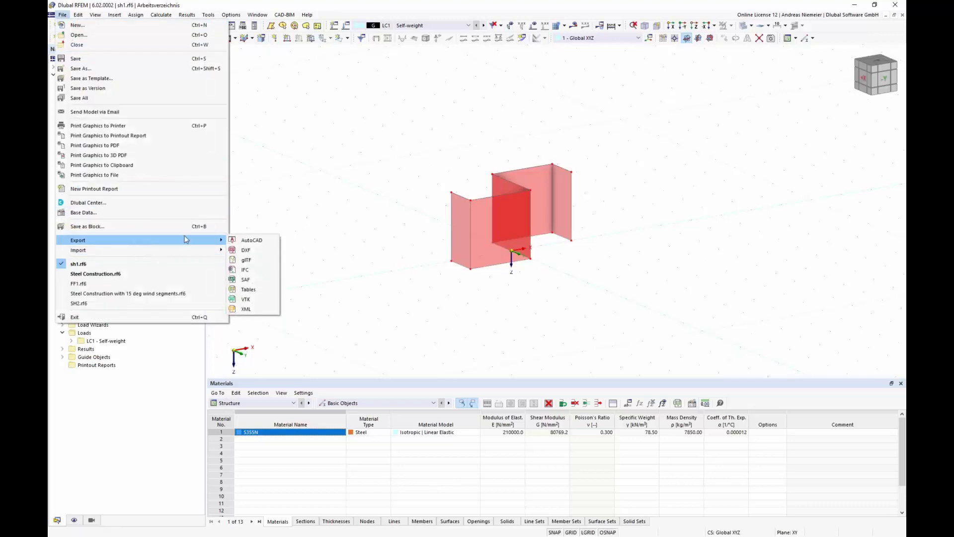
pyautogui.click(254, 273)
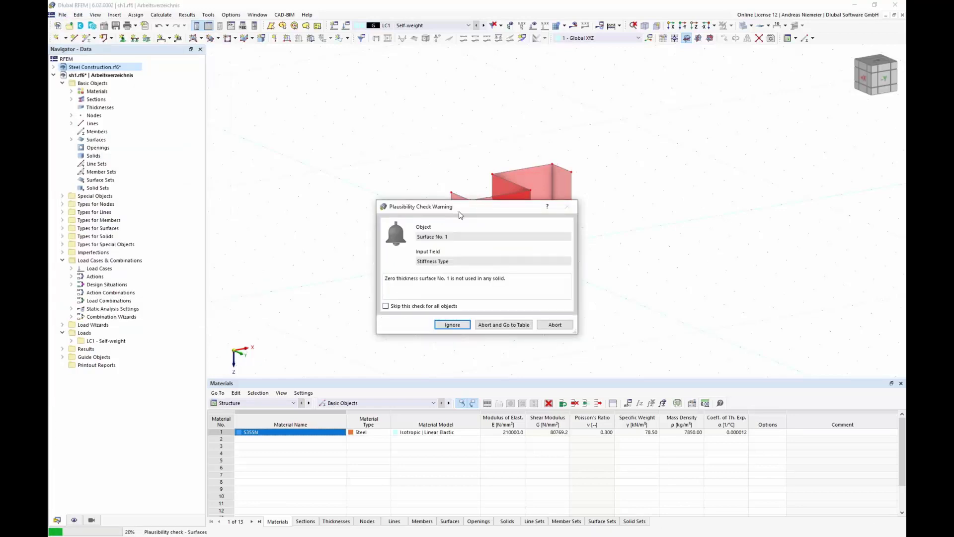
pyautogui.moveTo(465, 209); pyautogui.dragTo(647, 201)
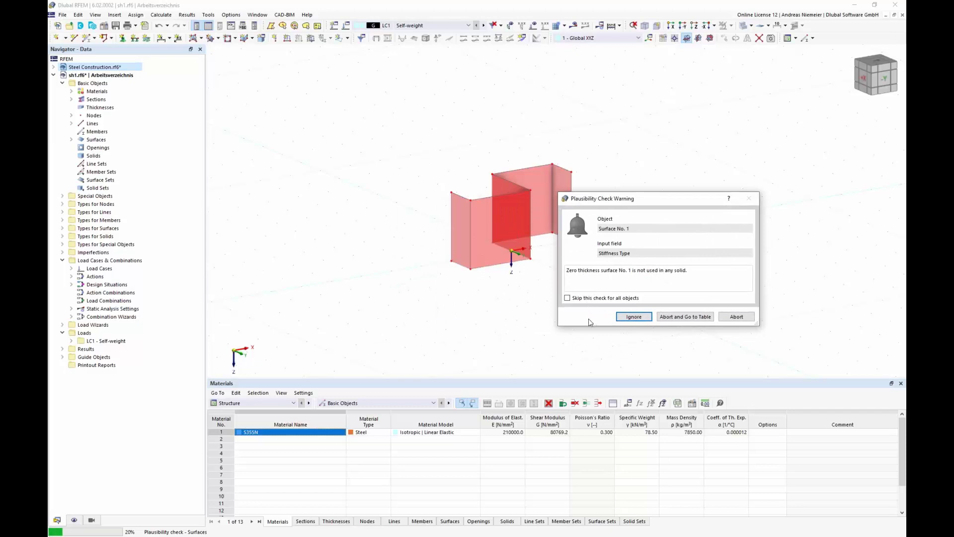
pyautogui.click(567, 298)
pyautogui.click(636, 318)
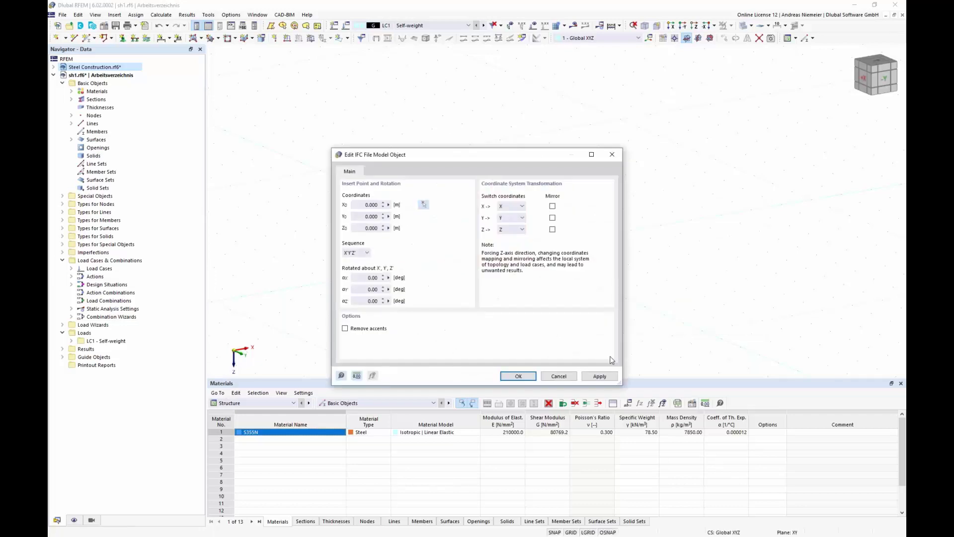
# Keep the IFC insert point at 0, 0, 0 m without rotation and save the IFC 4 Reference view file as sh1 on the Desktop
pyautogui.click(518, 376)
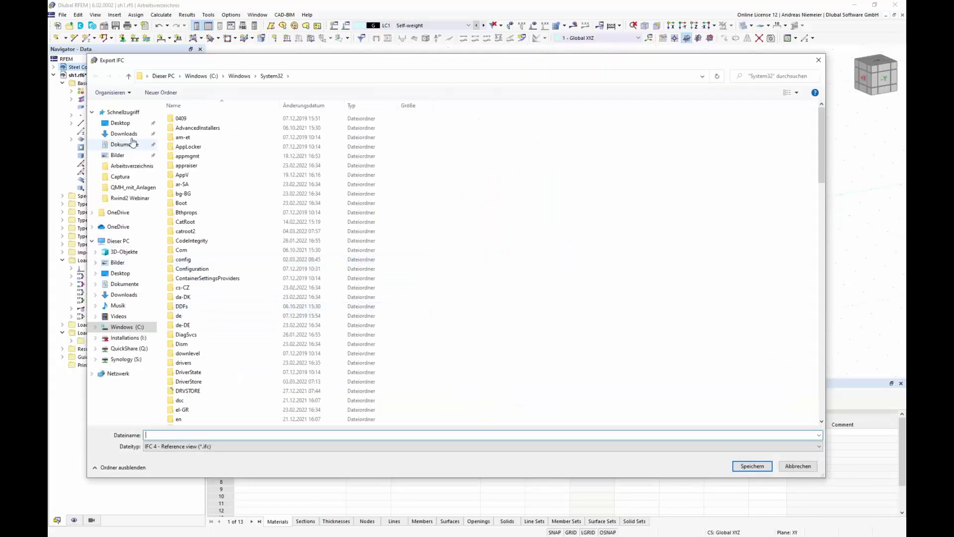
pyautogui.click(121, 124)
pyautogui.click(155, 433)
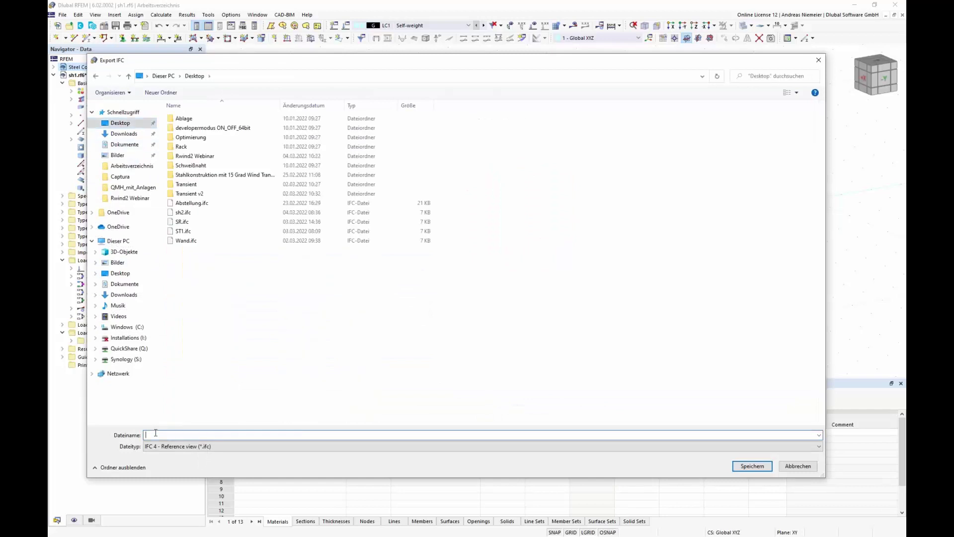
pyautogui.write('sh1')
pyautogui.click(752, 466)
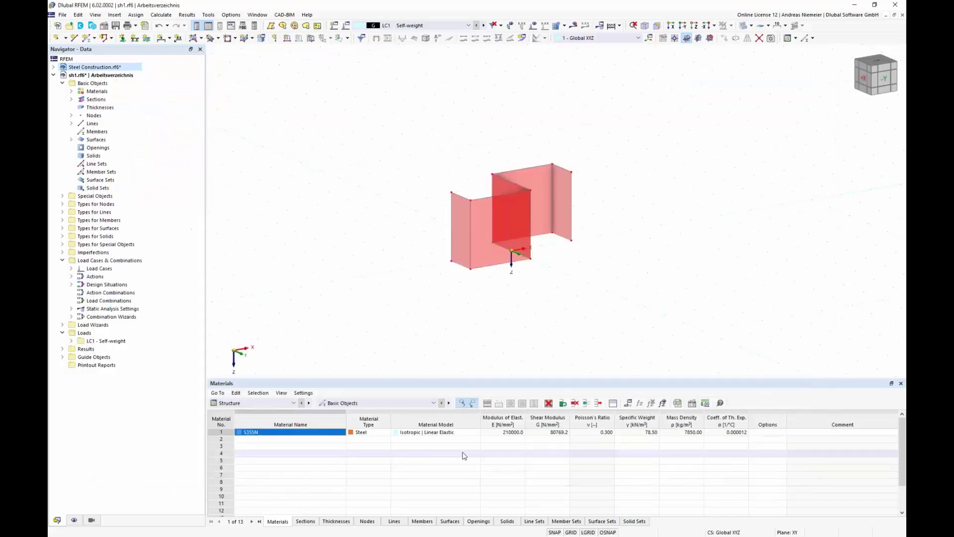
# Return to the Steel Construction model and import sh1.ifc from the Desktop with the default insertion settings
pyautogui.click(257, 14)
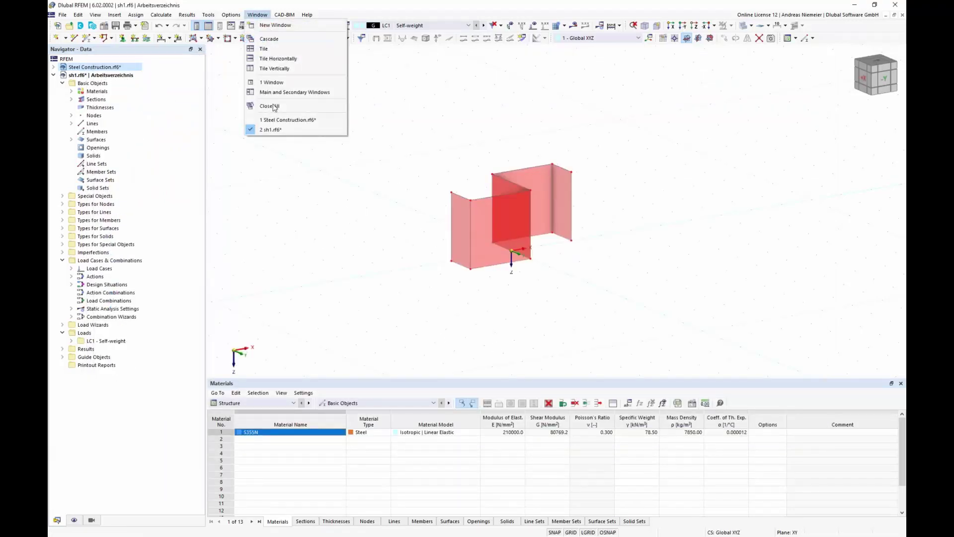
pyautogui.click(270, 122)
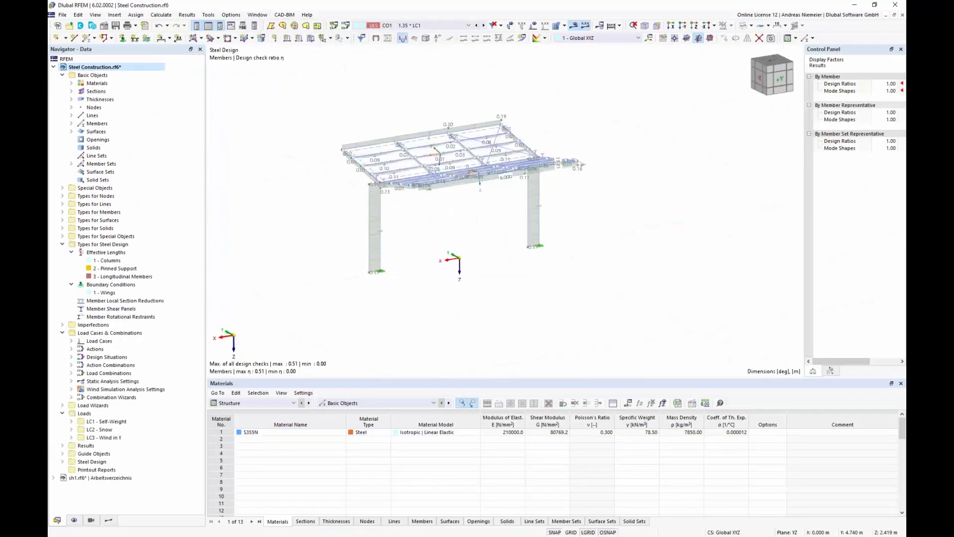
pyautogui.click(62, 14)
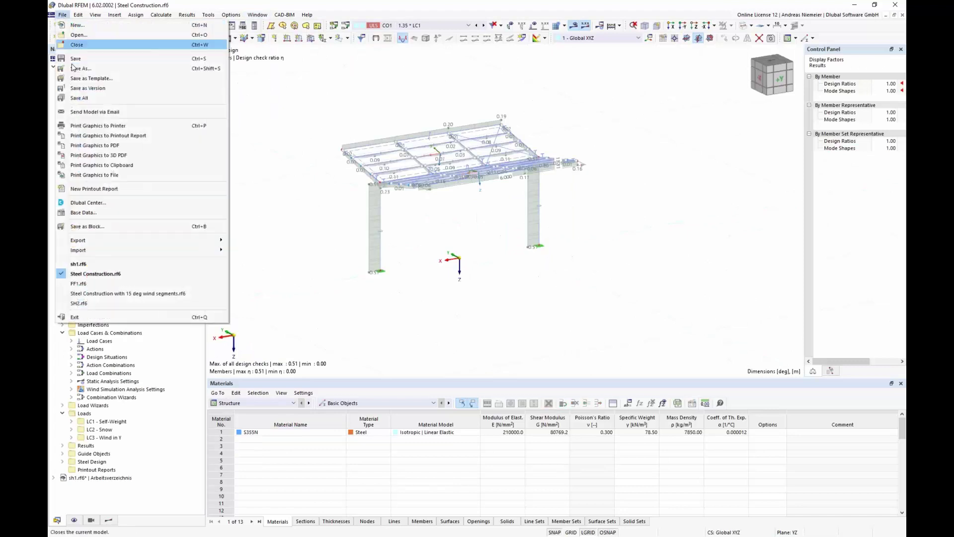
pyautogui.moveTo(99, 252)
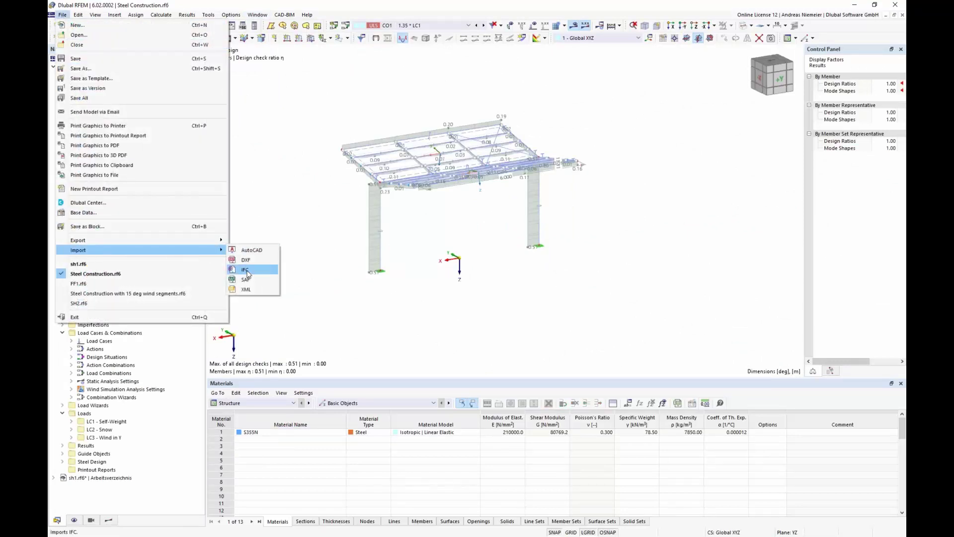
pyautogui.click(246, 271)
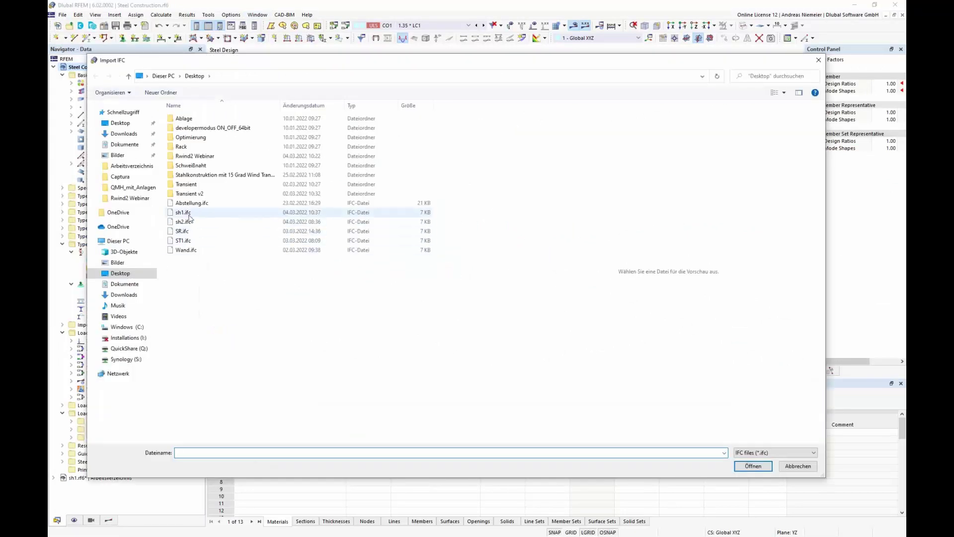
pyautogui.click(183, 212)
pyautogui.click(761, 467)
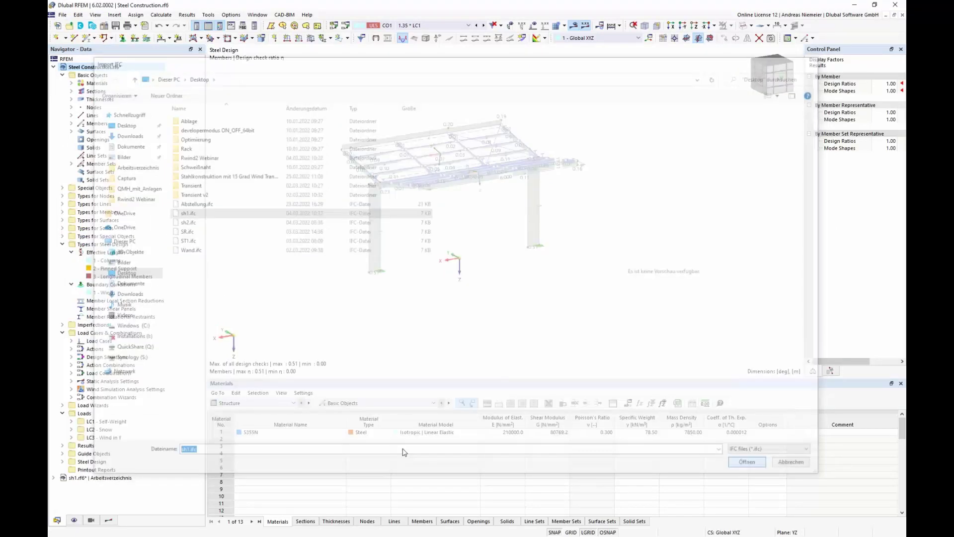
pyautogui.click(518, 376)
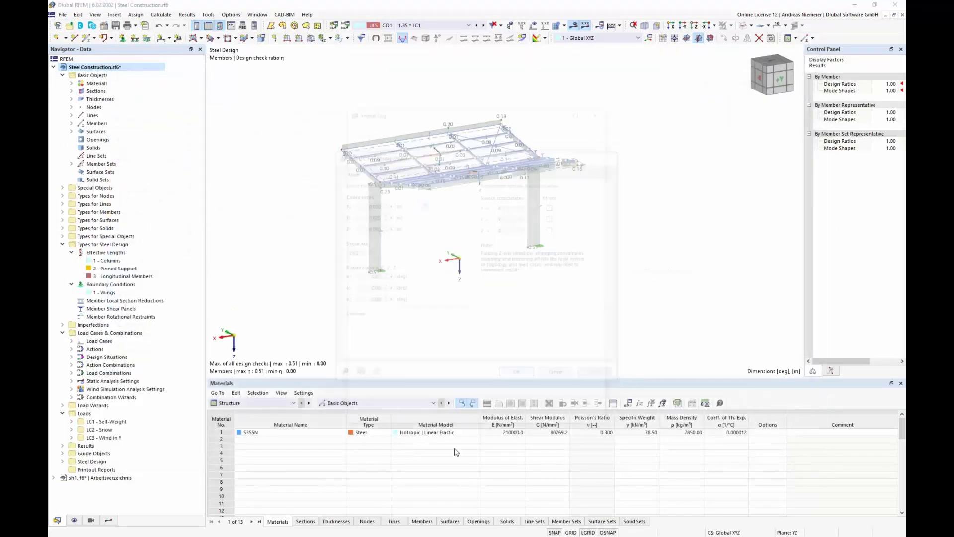
pyautogui.click(589, 421)
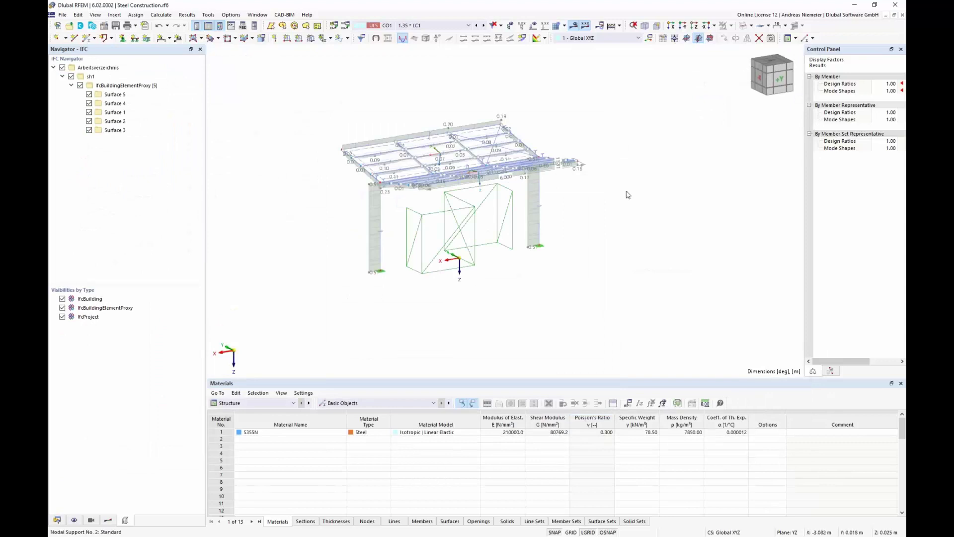
# Render the canopy and the imported IFC walls as solid, and toggle the visibility of IFC Surface 4 off and on
pyautogui.click(744, 26)
pyautogui.keyDown('ctrl'); pyautogui.moveTo(663, 228); pyautogui.dragTo(483, 238, button='middle'); pyautogui.keyUp('ctrl')
pyautogui.scroll(2, 634, 199)
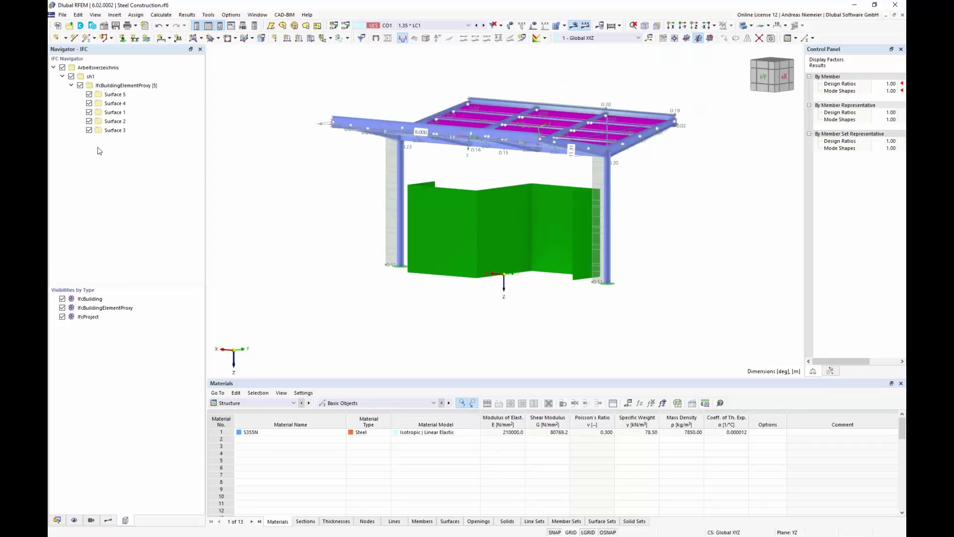
pyautogui.click(89, 104)
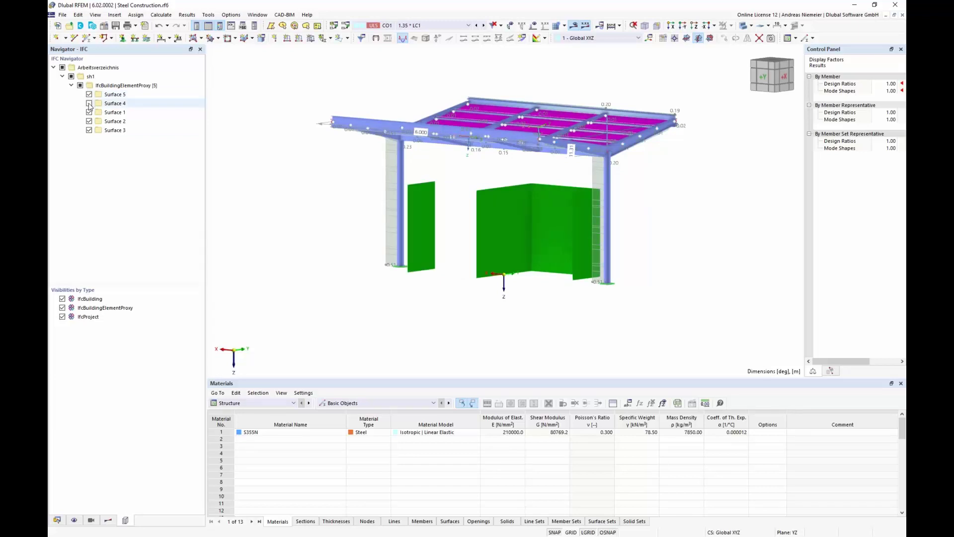
pyautogui.click(88, 103)
# Activate the surrounding model for wind simulation in the mesh settings and include all IFC objects
pyautogui.keyDown('ctrl'); pyautogui.moveTo(339, 260); pyautogui.dragTo(463, 268, button='middle'); pyautogui.keyUp('ctrl')
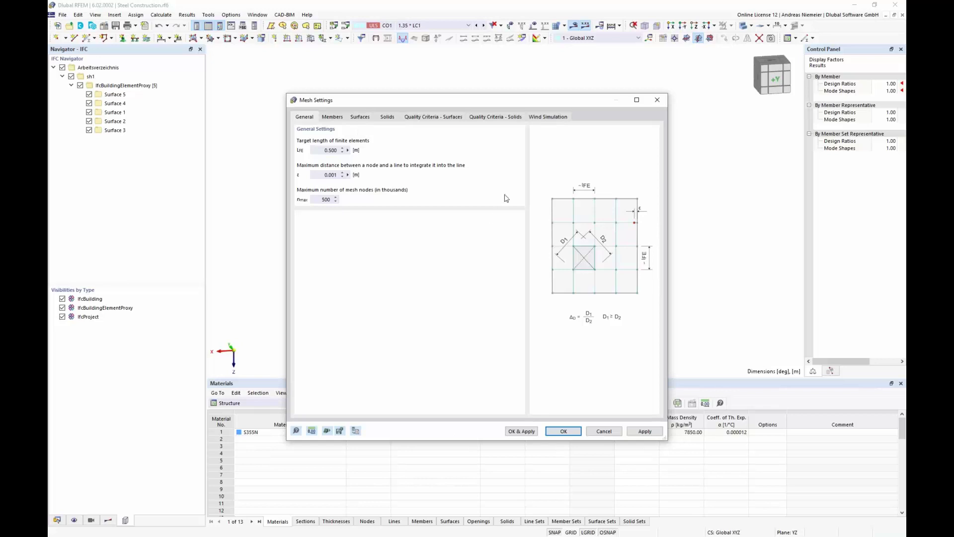
pyautogui.click(548, 117)
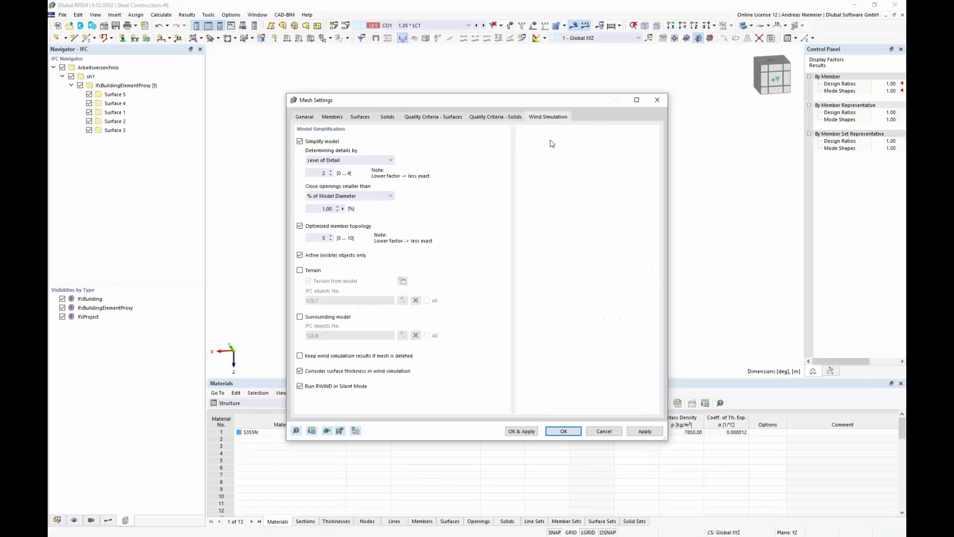
pyautogui.click(319, 319)
pyautogui.click(426, 335)
pyautogui.click(567, 434)
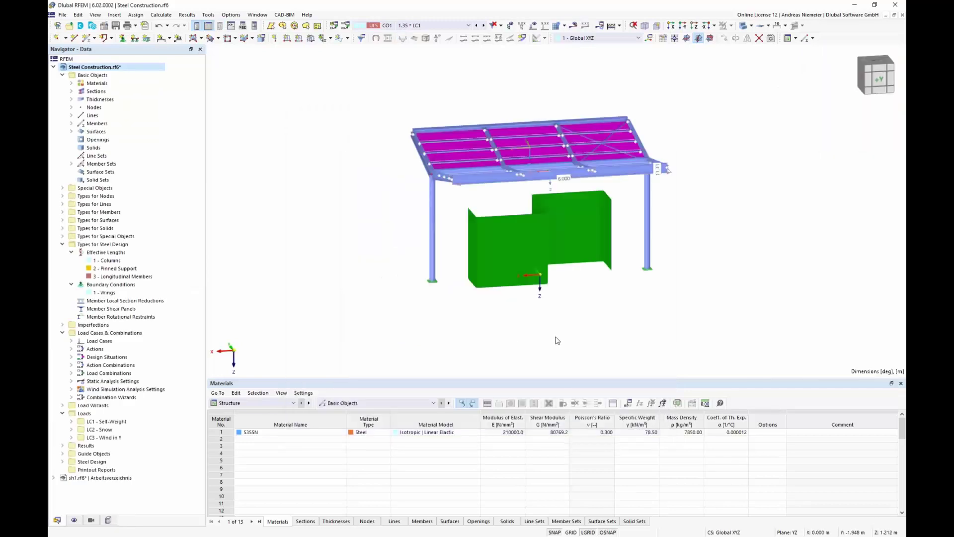
# Show the wind simulation settings of load case LC3 Wind in Y and open its simulation model in RWIND
pyautogui.click(271, 403)
pyautogui.click(246, 425)
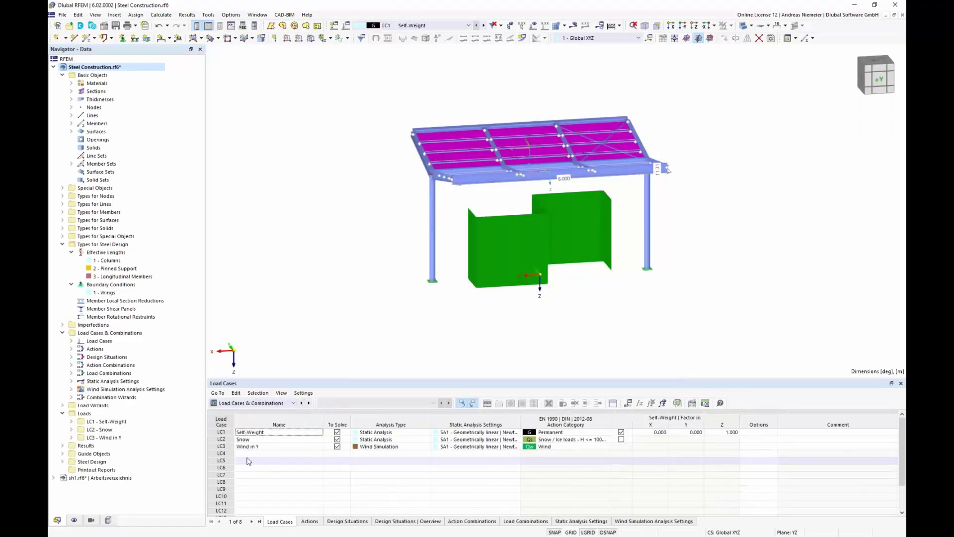
pyautogui.click(251, 446)
pyautogui.doubleClick(229, 447)
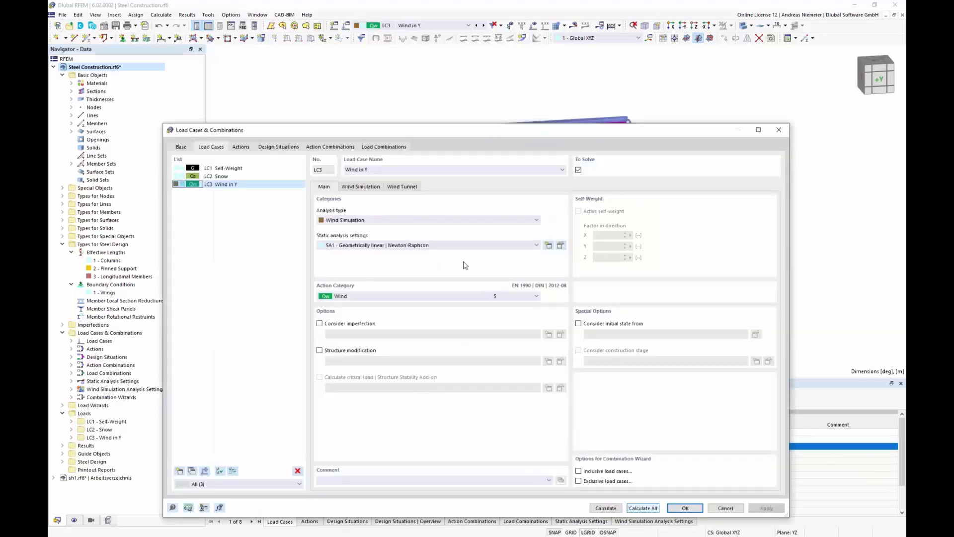
pyautogui.click(370, 188)
pyautogui.click(643, 507)
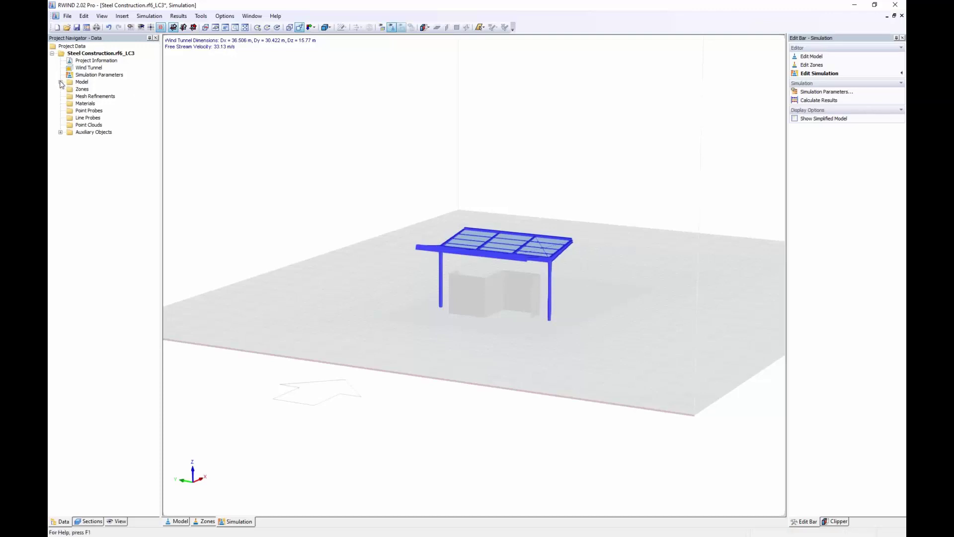
# Examine the primary RFEM/RSTAB model and the second model in the wind tunnel by highlighting each in turn
pyautogui.click(61, 82)
pyautogui.click(93, 92)
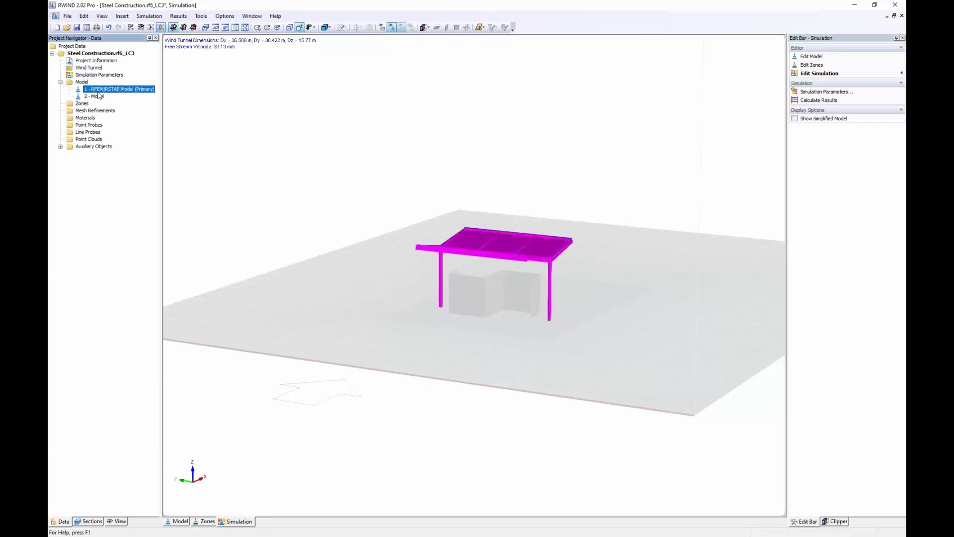
pyautogui.click(94, 96)
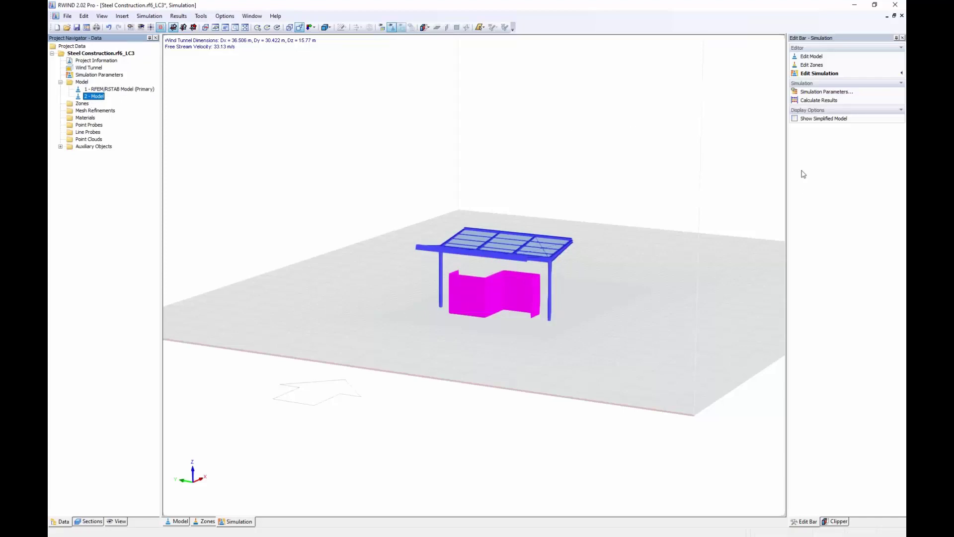
# Close RWIND without saving, return to RFEM and cancel the load case editing to view the canopy with its walls
pyautogui.click(899, 6)
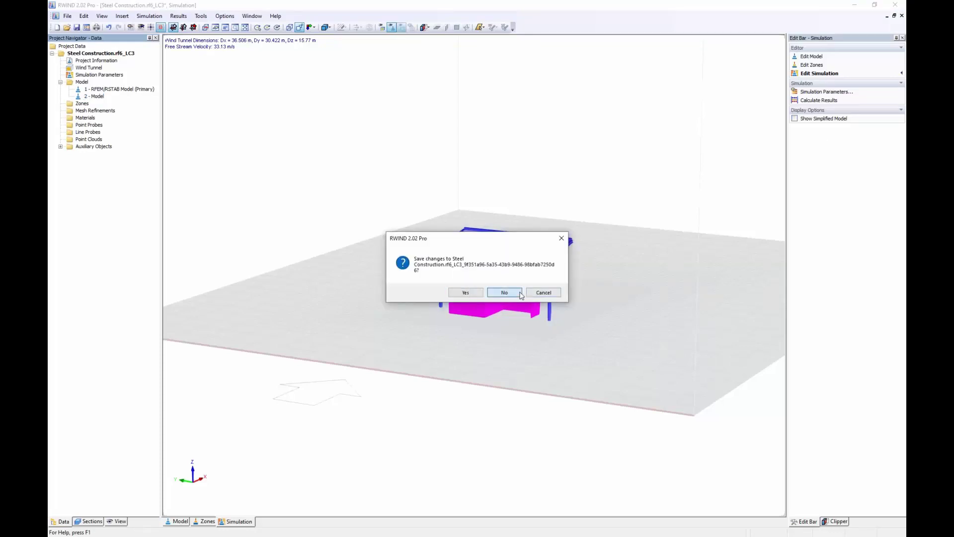
pyautogui.click(504, 292)
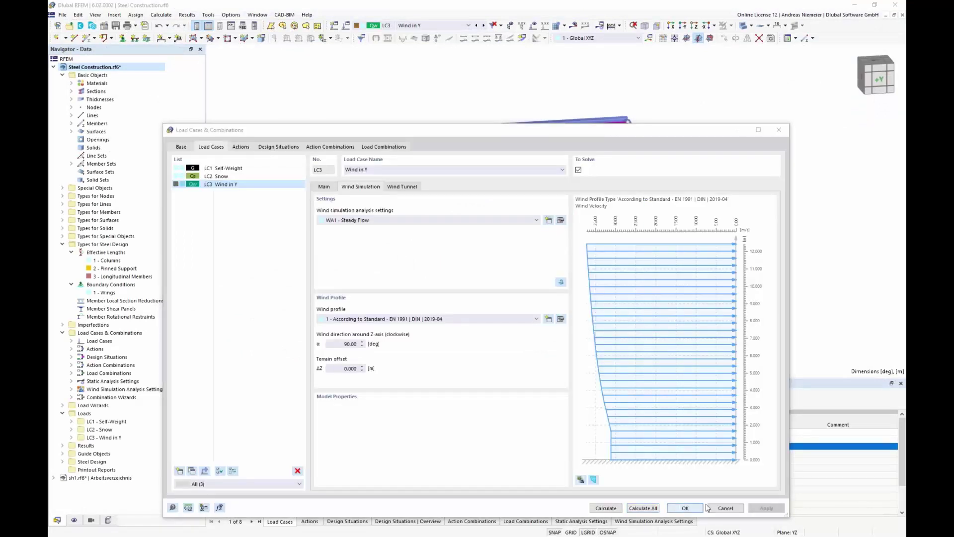
pyautogui.click(724, 508)
pyautogui.keyDown('ctrl'); pyautogui.moveTo(678, 283); pyautogui.dragTo(656, 282, button='middle'); pyautogui.keyUp('ctrl')
pyautogui.moveTo(579, 303); pyautogui.dragTo(547, 331, button='middle')
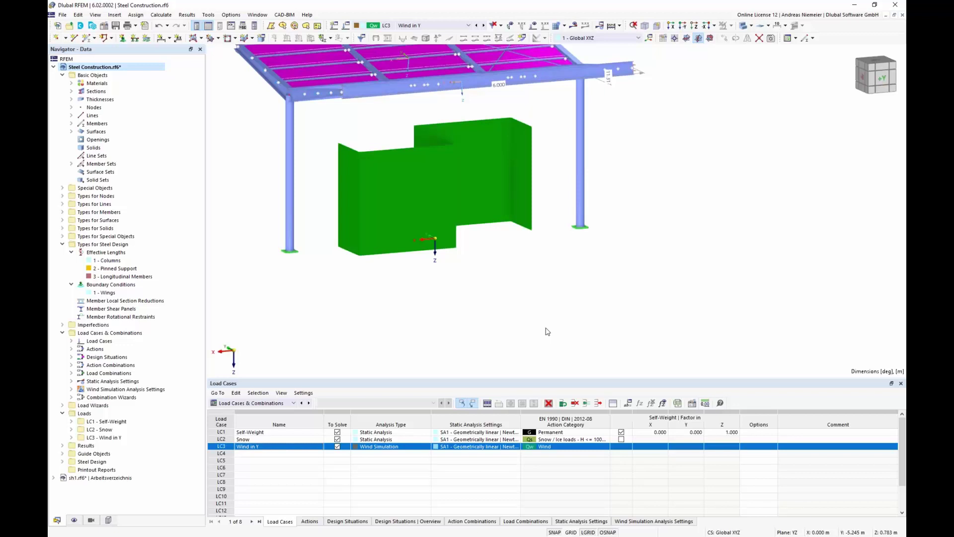
# Define the terrain of the Steel Construction model as a Horizontal Plane in its base data and apply it with the default dimensions
pyautogui.scroll(-3, 468, 298)
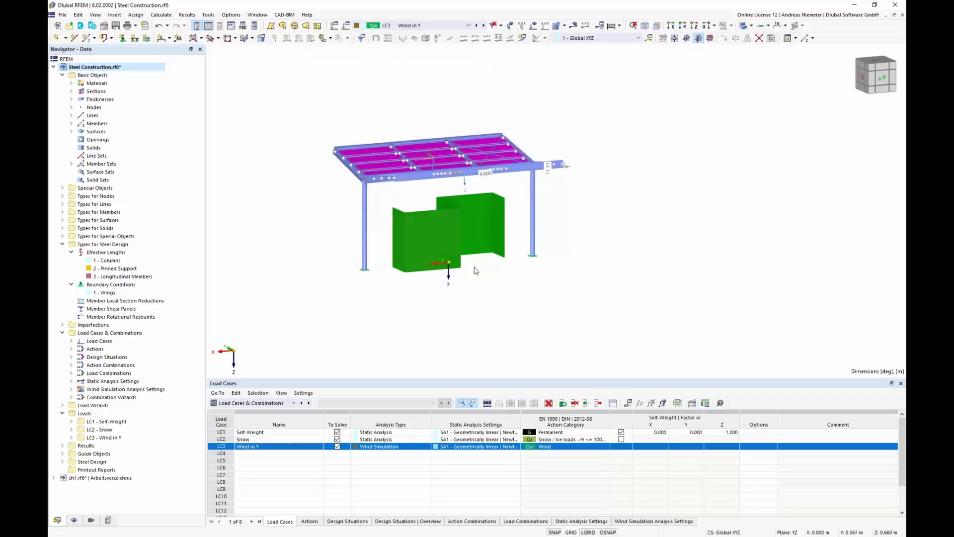
pyautogui.rightClick(111, 69)
pyautogui.click(121, 76)
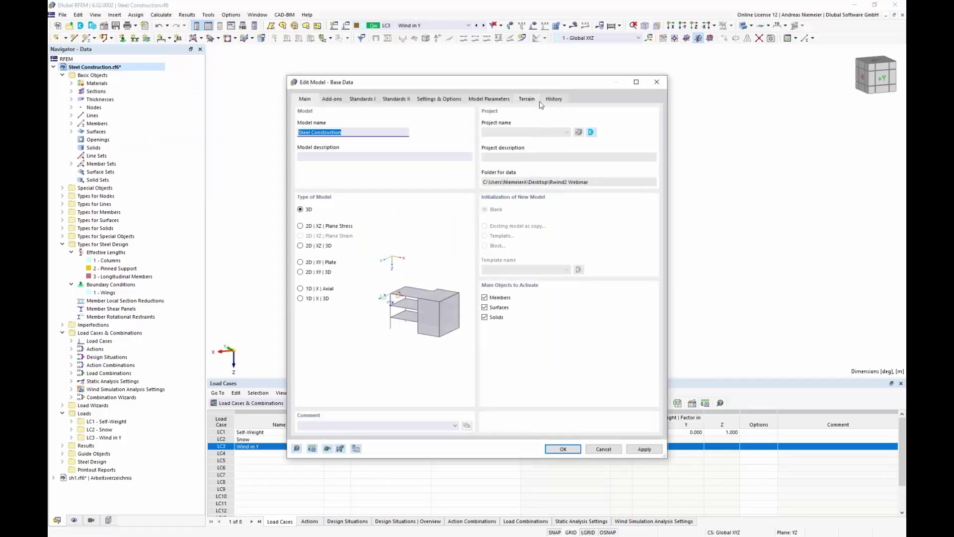
pyautogui.click(527, 98)
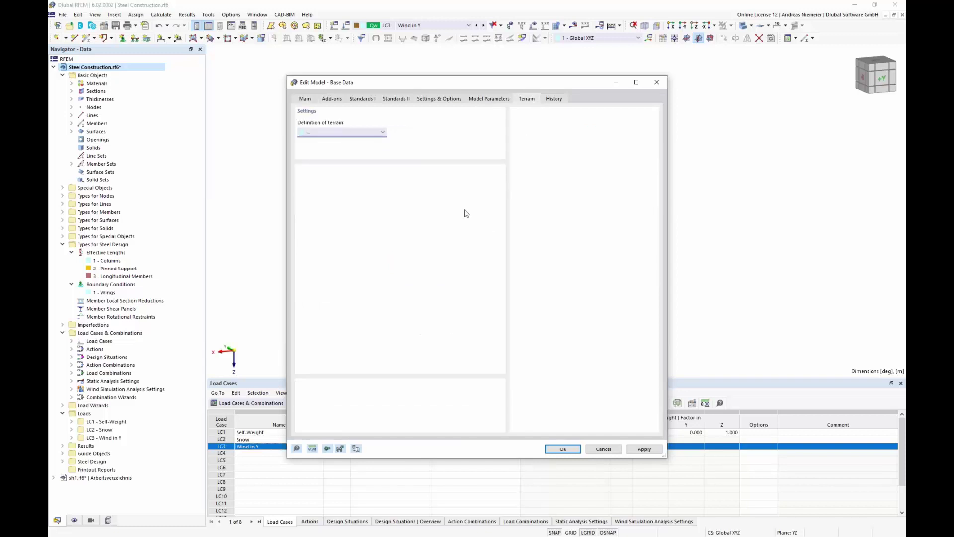
pyautogui.moveTo(494, 83); pyautogui.dragTo(762, 105)
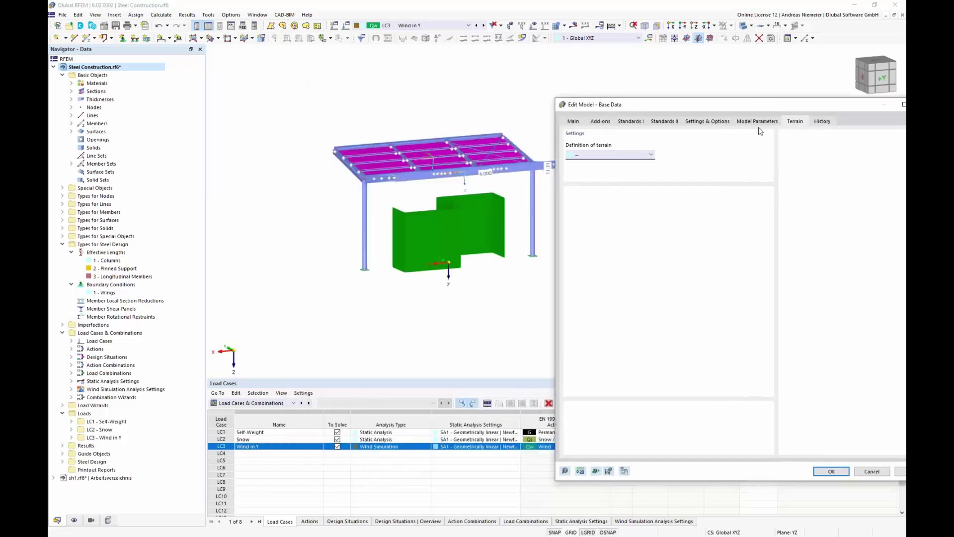
pyautogui.click(624, 156)
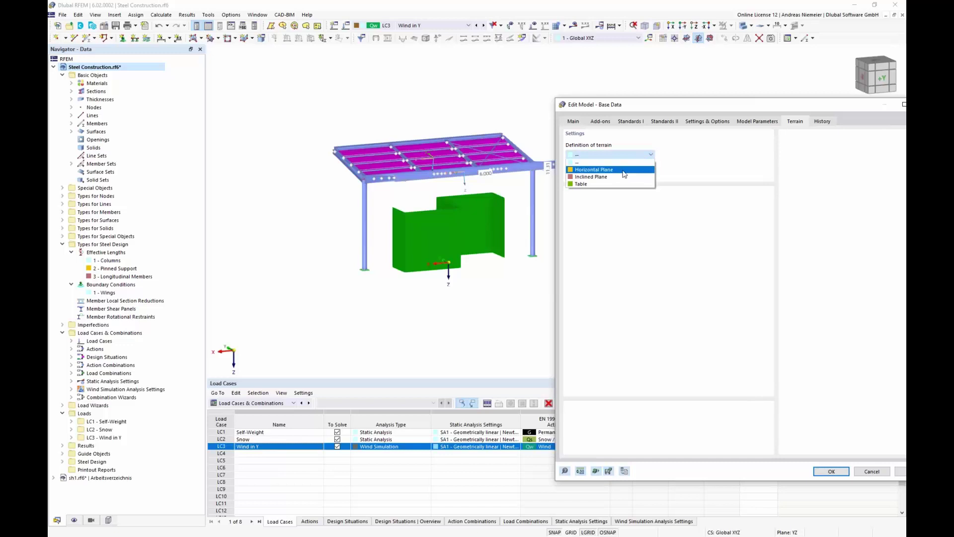
pyautogui.click(625, 171)
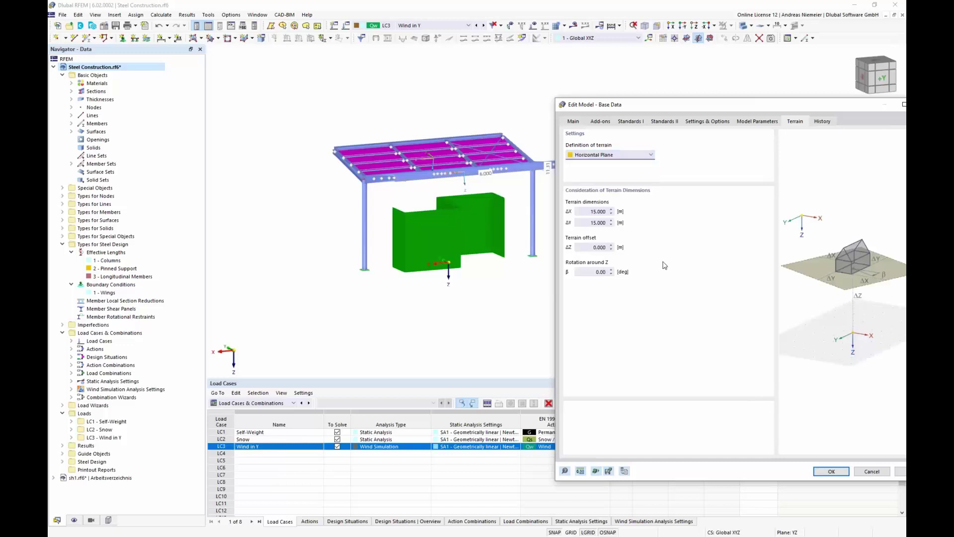
pyautogui.click(898, 472)
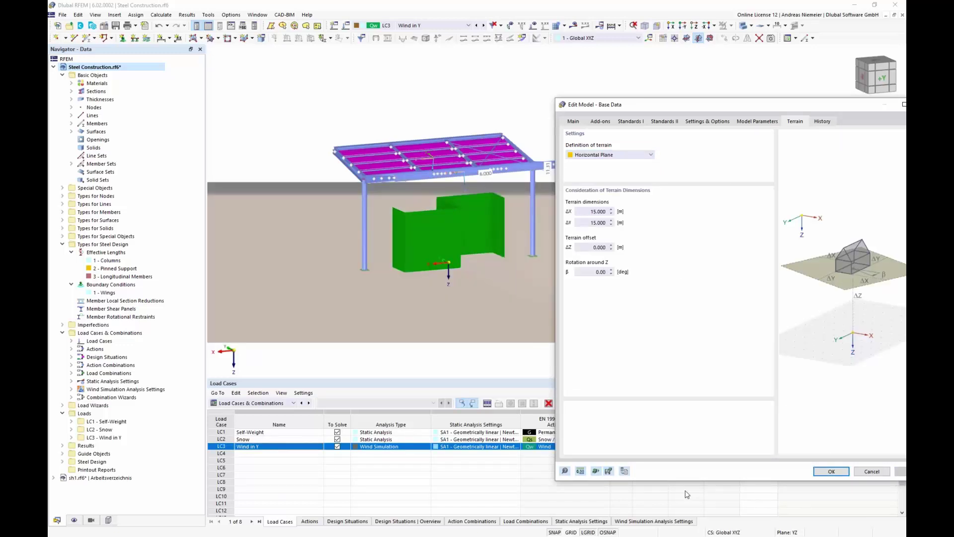
# Set the horizontal terrain plane's ΔZ offset to 2 m and apply it
pyautogui.doubleClick(596, 247)
pyautogui.write('2')
pyautogui.press('Tab')
pyautogui.click(898, 473)
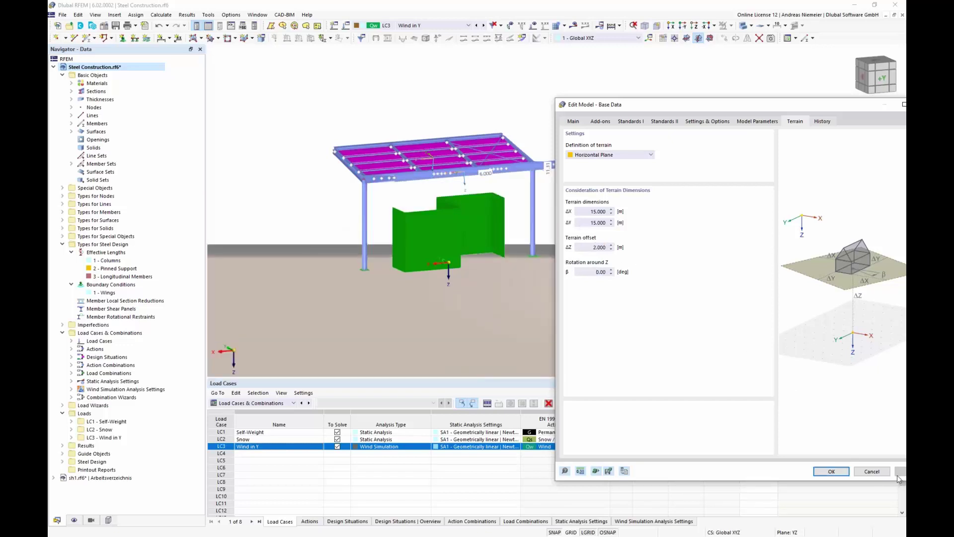
# Change the terrain definition to Inclined Plane and start a new coordinate system of type Point and 3 Angles for it
pyautogui.click(619, 156)
pyautogui.click(596, 172)
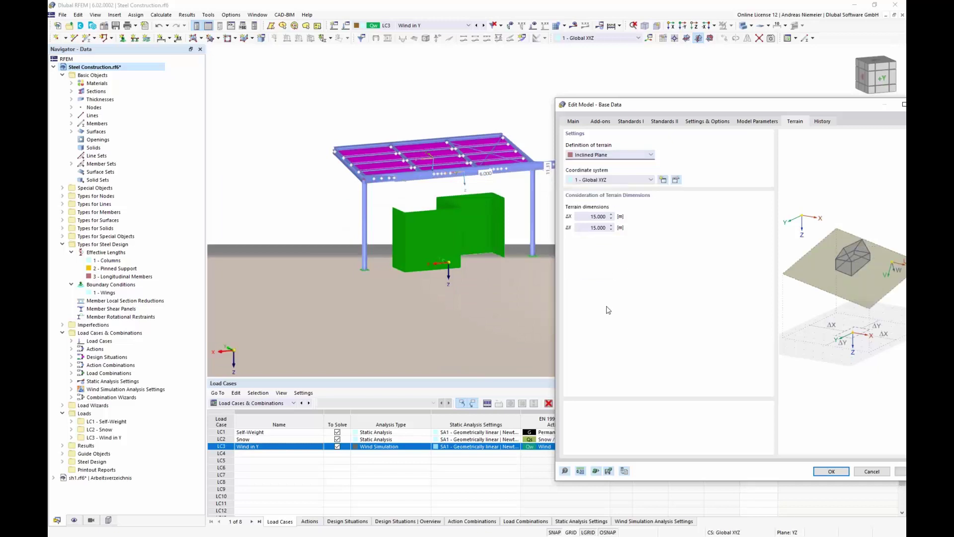
pyautogui.click(662, 179)
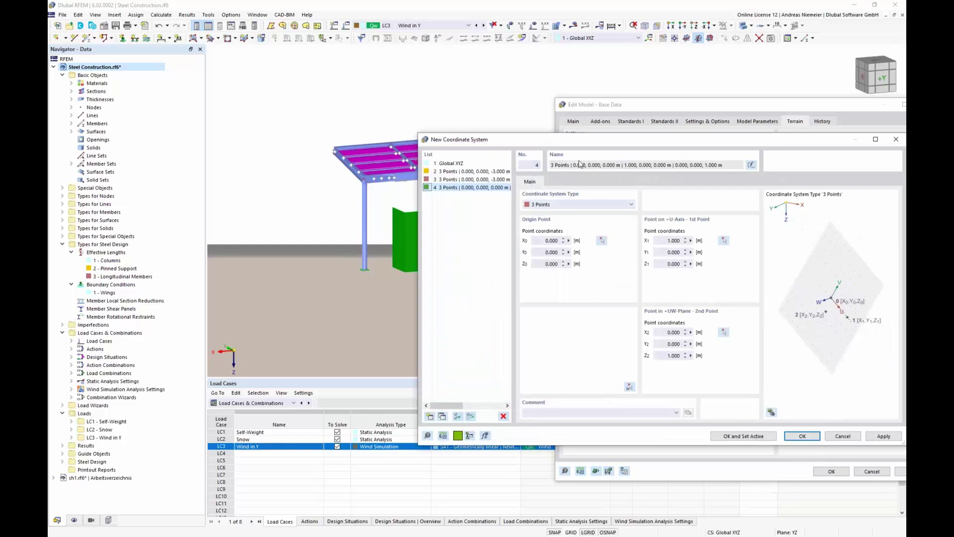
pyautogui.click(577, 205)
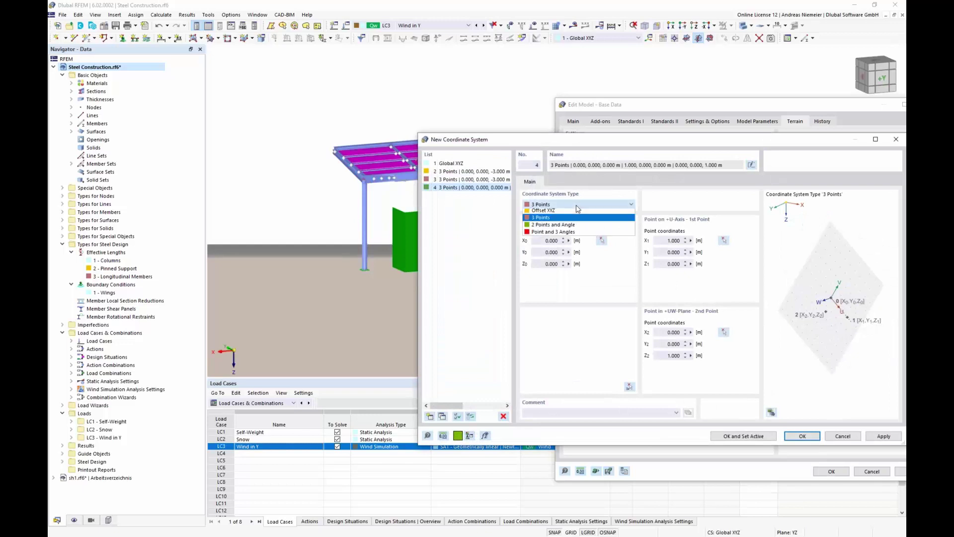
pyautogui.click(563, 233)
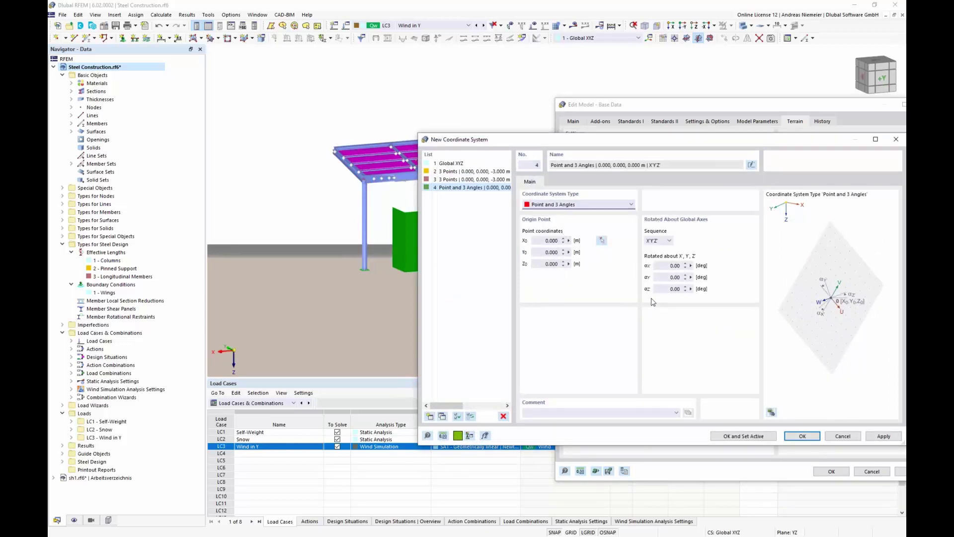
# Rotate the new coordinate system 5° about X and confirm it as the basis of the inclined terrain
pyautogui.click(674, 264)
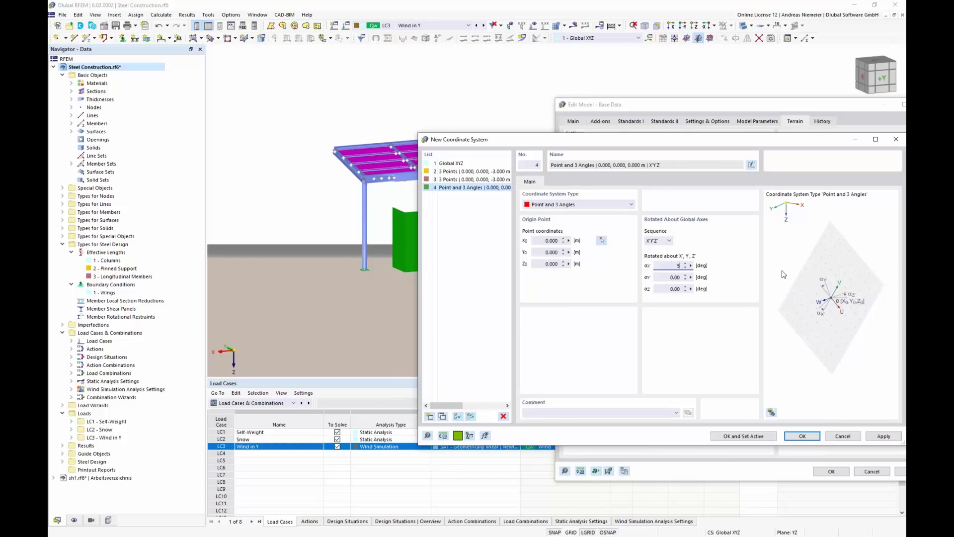
pyautogui.write('5')
pyautogui.press('Tab')
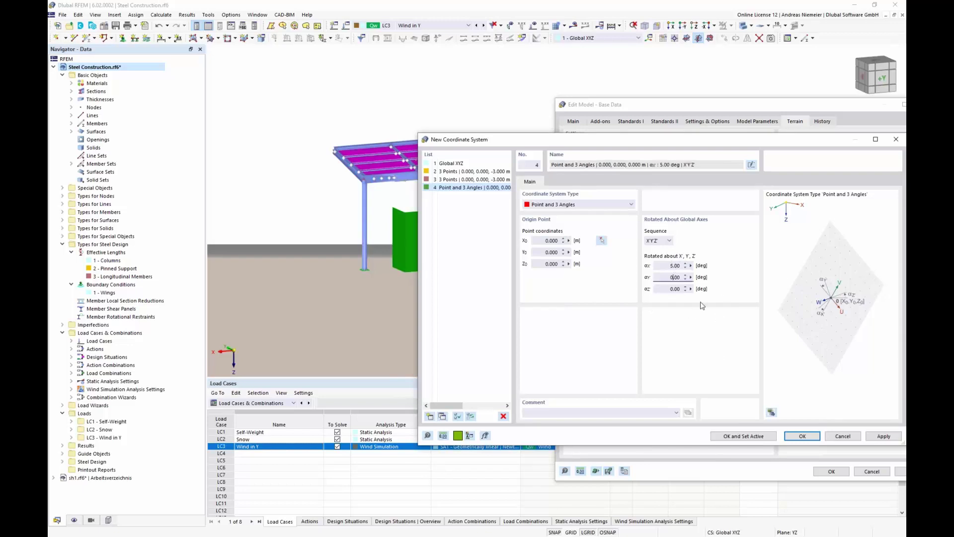
pyautogui.click(802, 435)
pyautogui.click(831, 471)
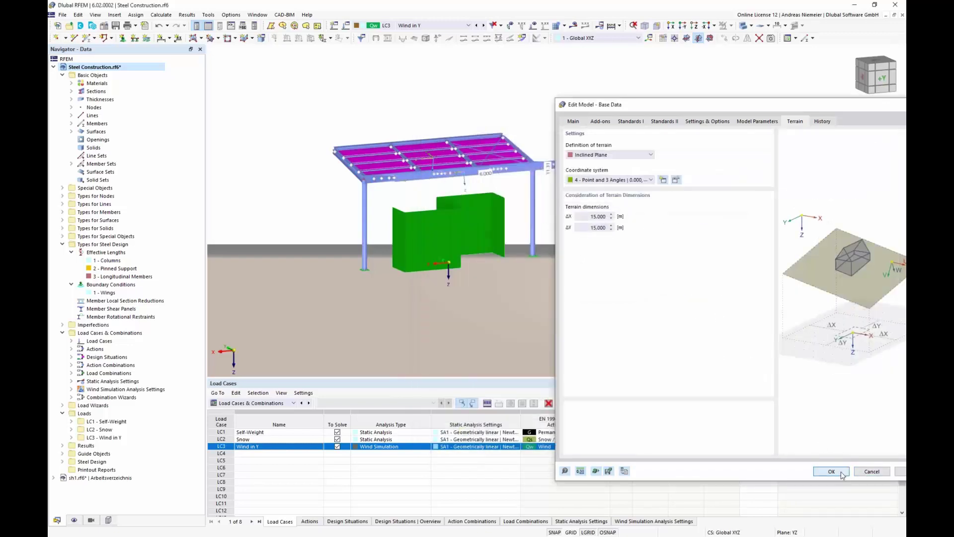
pyautogui.scroll(-4, 583, 331)
pyautogui.keyDown('ctrl'); pyautogui.moveTo(513, 348); pyautogui.dragTo(635, 330, button='middle'); pyautogui.keyUp('ctrl')
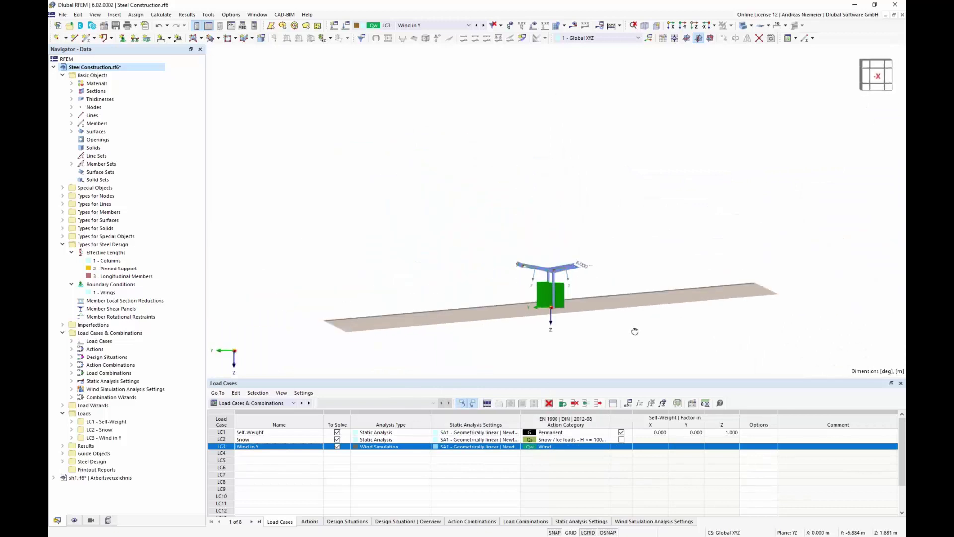
pyautogui.scroll(3, 576, 317)
pyautogui.scroll(1, 575, 317)
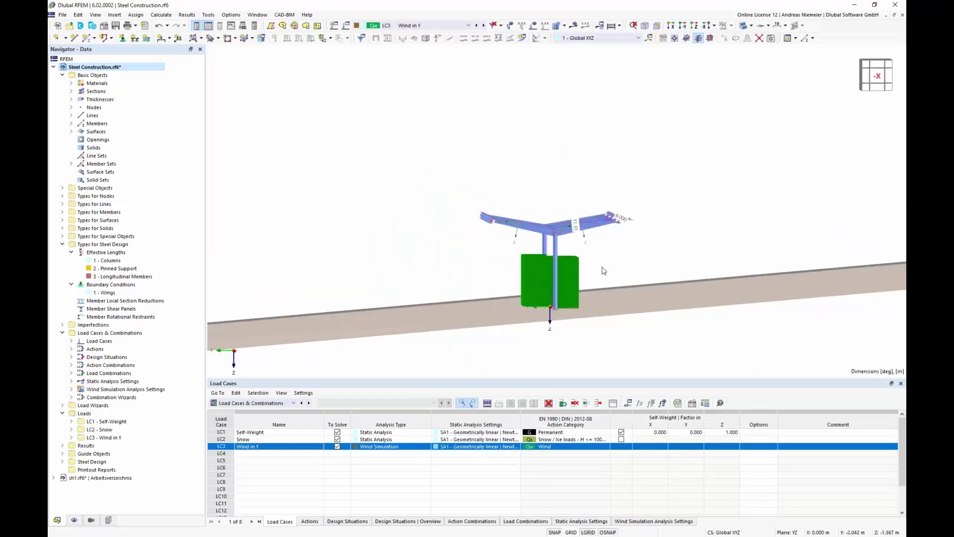
pyautogui.moveTo(607, 347); pyautogui.dragTo(522, 284, button='middle')
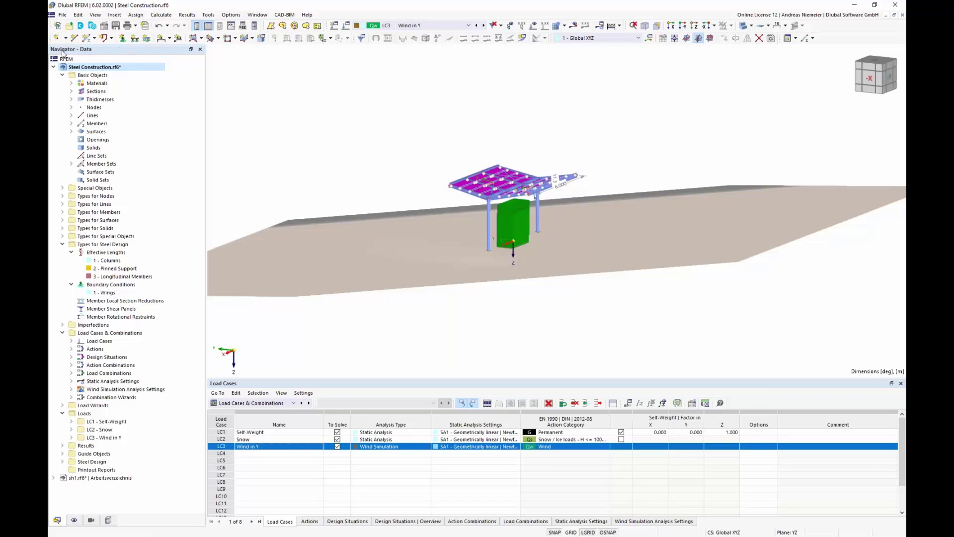
# Create a new blank 3D model named TR1
pyautogui.click(60, 16)
pyautogui.click(68, 25)
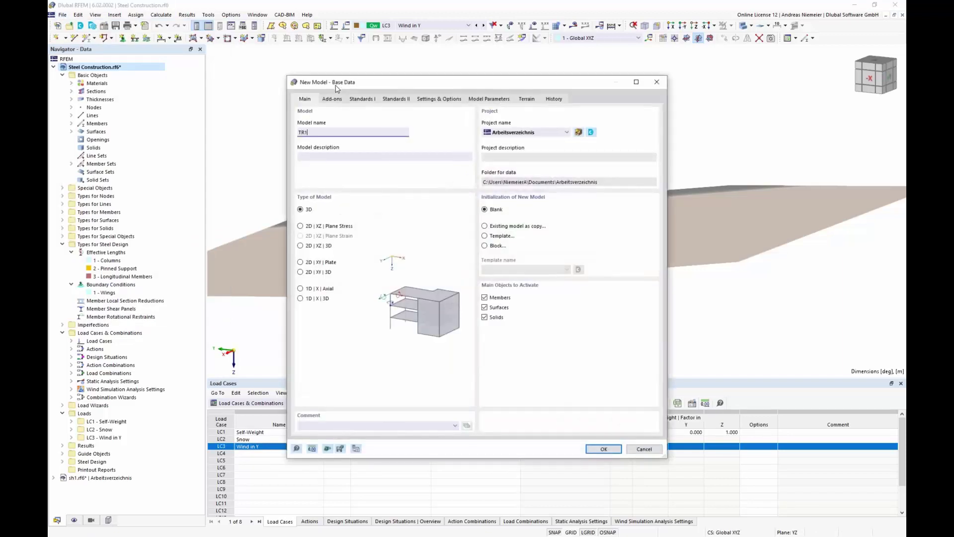
pyautogui.click(603, 449)
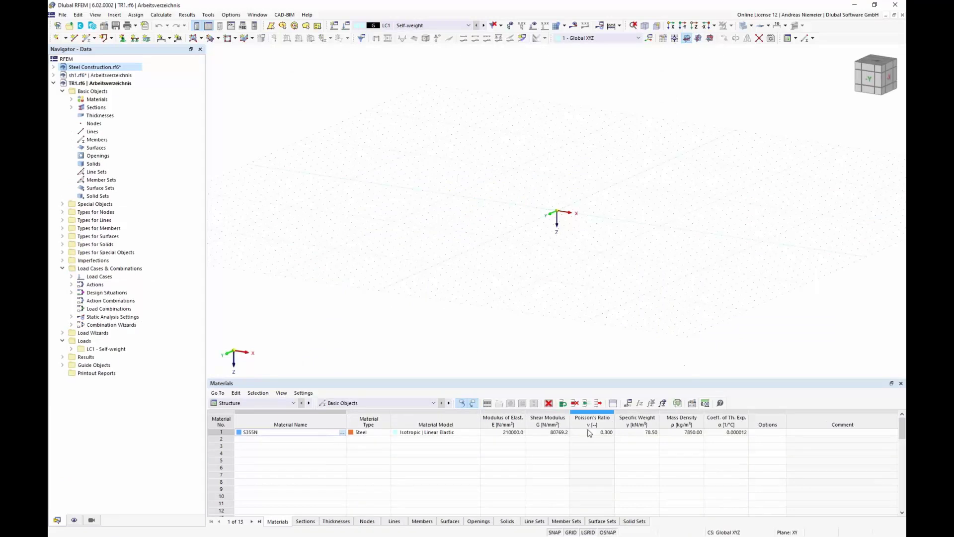
# Place a single node at the coordinate system origin
pyautogui.click(60, 39)
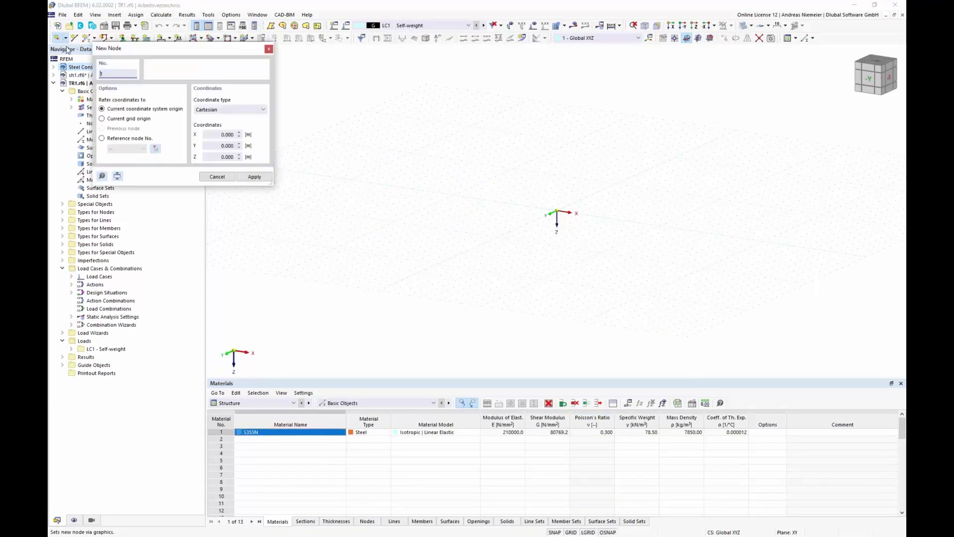
pyautogui.click(556, 228)
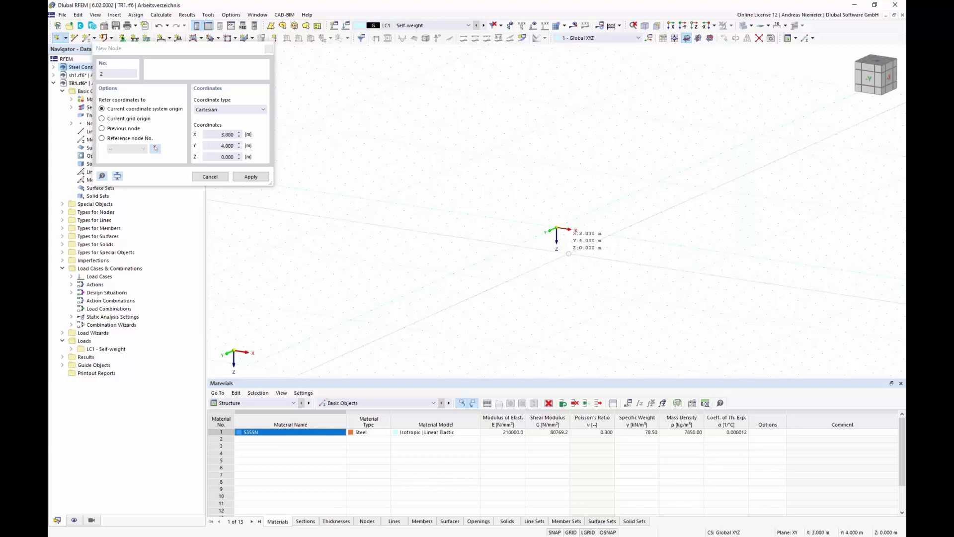
pyautogui.press('Escape')
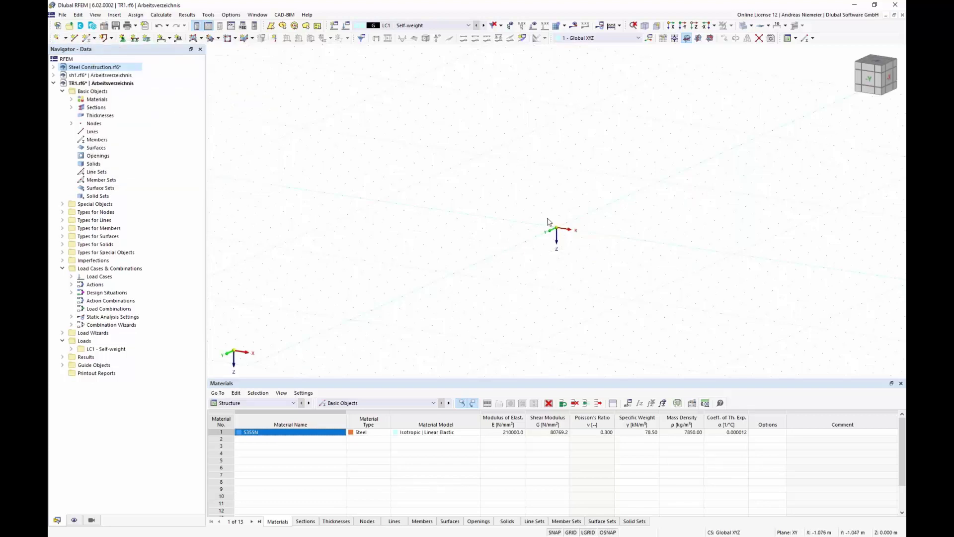
# Copy the origin node three times along positive X with a displacement of 5 m per step
pyautogui.click(728, 38)
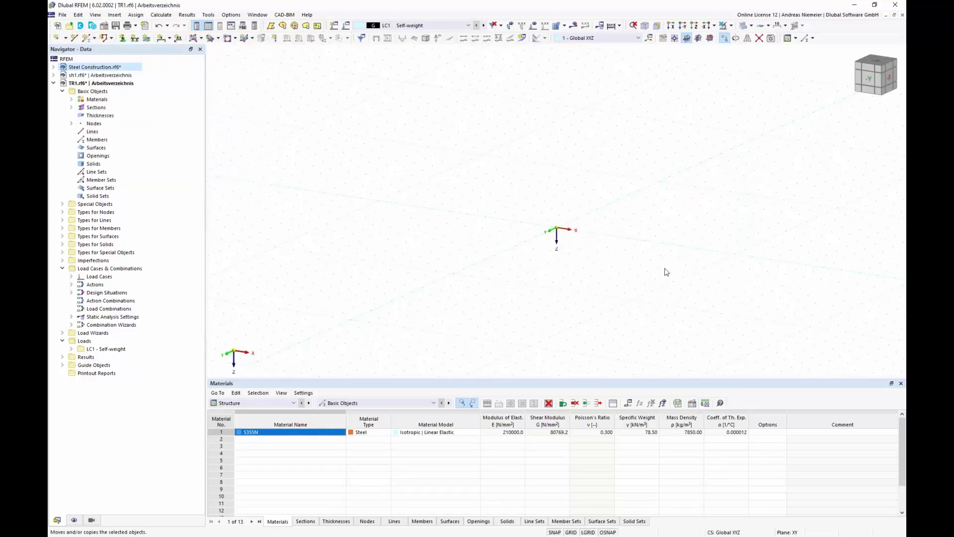
pyautogui.click(371, 193)
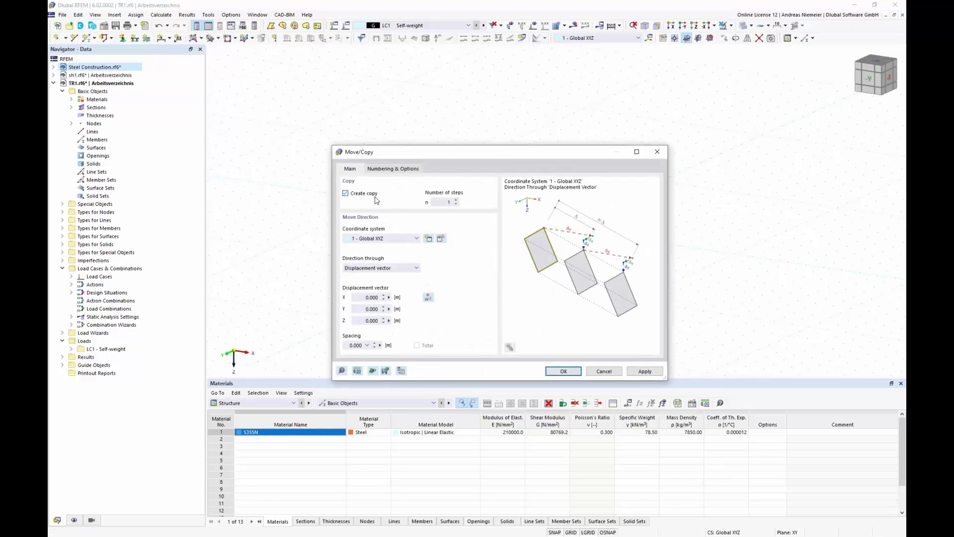
pyautogui.click(456, 199)
pyautogui.click(363, 300)
pyautogui.click(564, 371)
# Copy the origin node three times along negative X with a displacement of -5 m per step
pyautogui.scroll(-3, 460, 284)
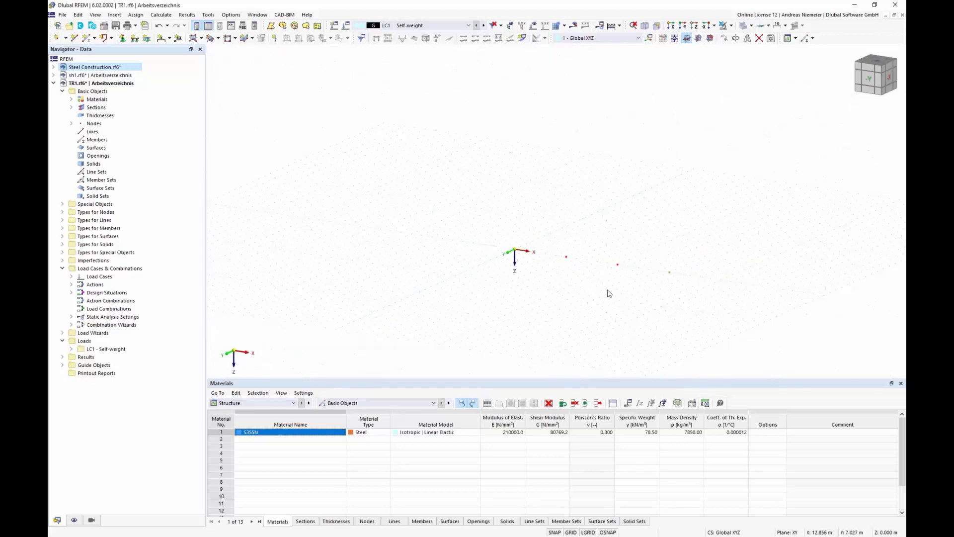
pyautogui.keyDown('ctrl'); pyautogui.moveTo(602, 290); pyautogui.dragTo(485, 225, button='middle'); pyautogui.keyUp('ctrl')
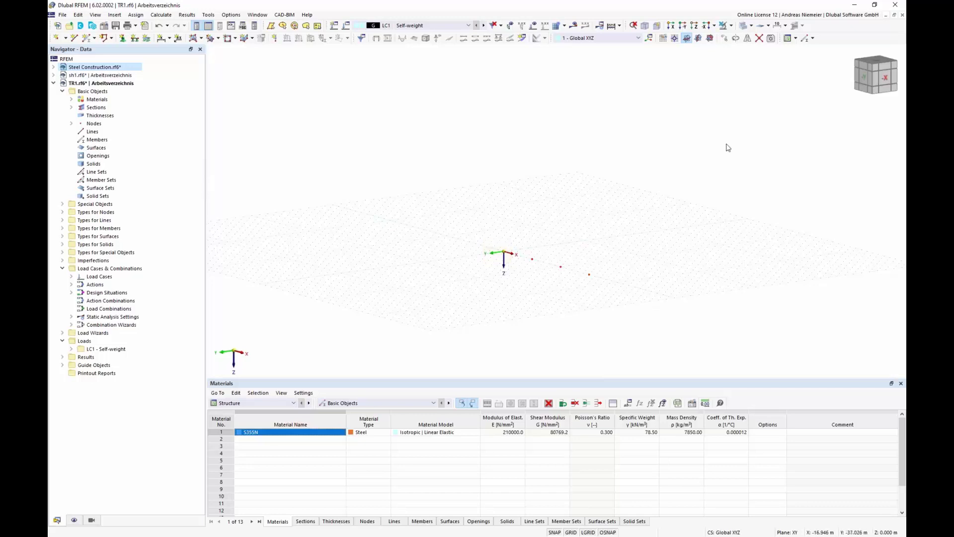
pyautogui.click(724, 38)
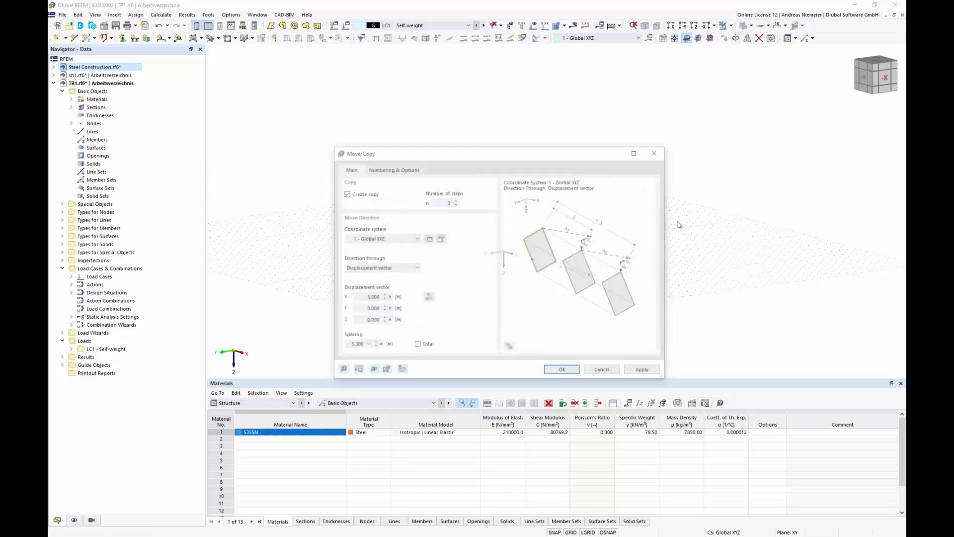
pyautogui.click(361, 298)
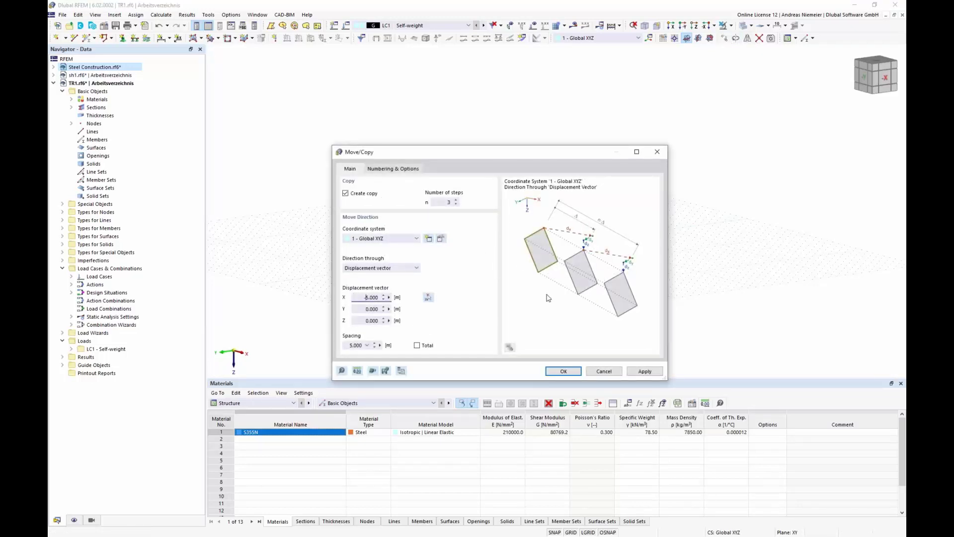
pyautogui.press('Return')
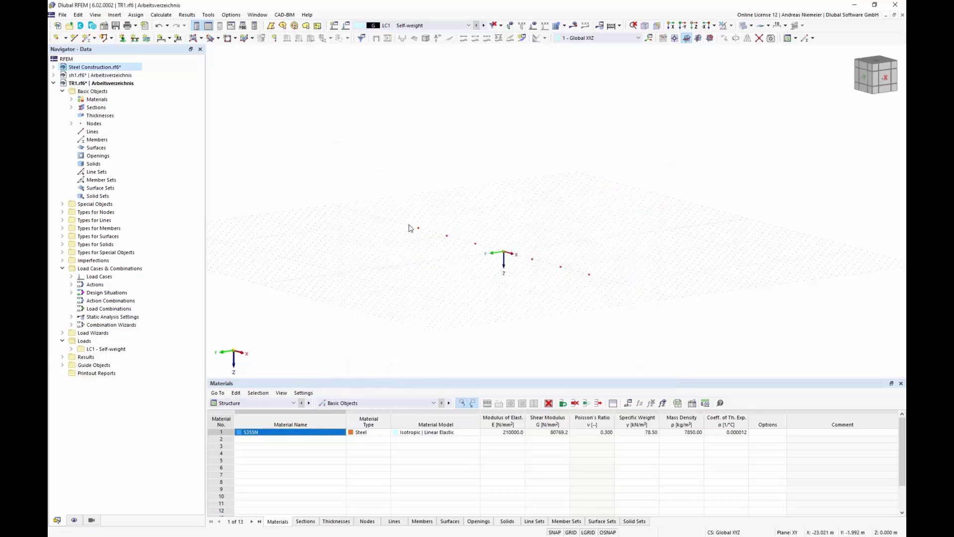
# Copy the whole row of nodes three times along Y, using displacements of 0 m in X and 5 m in Y
pyautogui.click(410, 228)
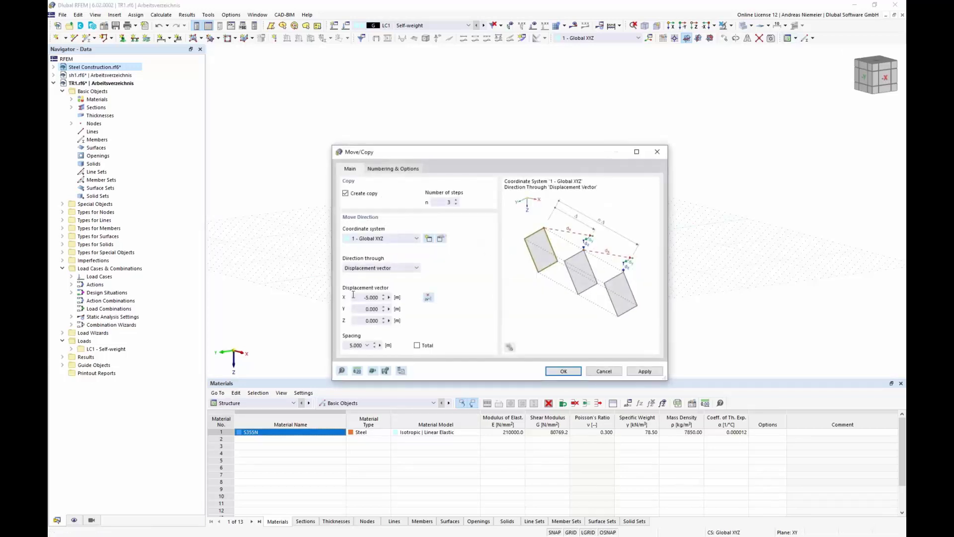
pyautogui.doubleClick(354, 297)
pyautogui.write('0')
pyautogui.press('Tab')
pyautogui.write('5')
pyautogui.click(564, 371)
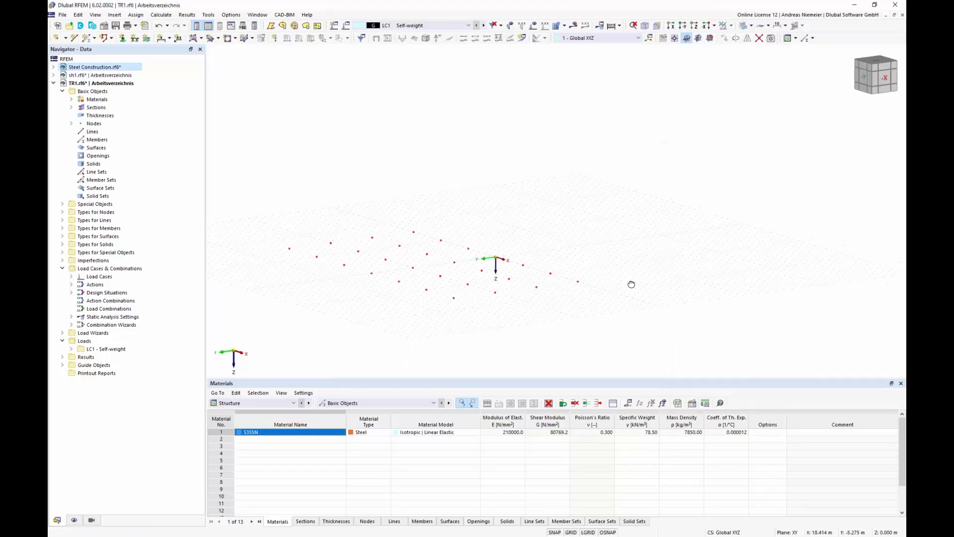
# Select the node row through the origin and copy it three times with a Y displacement of -5 m
pyautogui.keyDown('ctrl'); pyautogui.moveTo(631, 284); pyautogui.dragTo(523, 238, button='middle'); pyautogui.keyUp('ctrl')
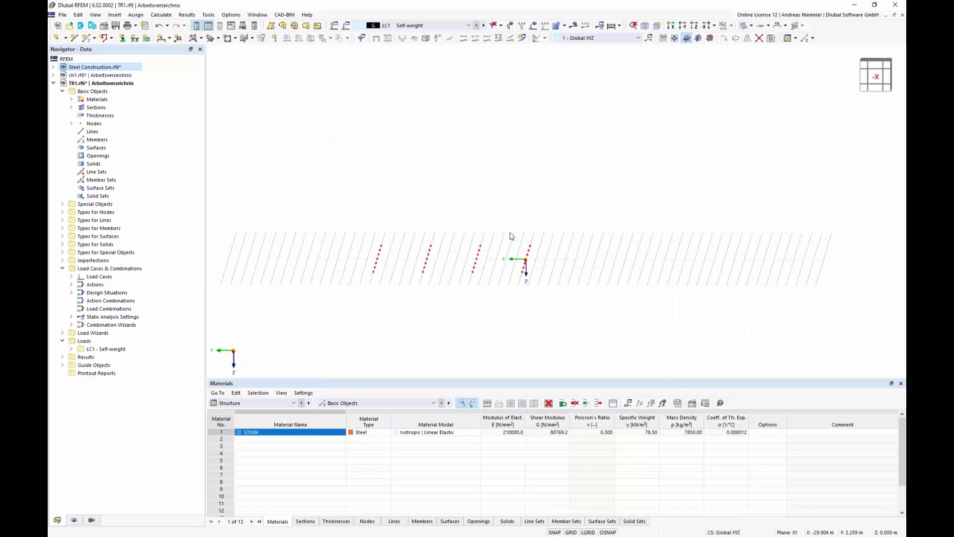
pyautogui.moveTo(508, 243); pyautogui.dragTo(565, 307)
pyautogui.click(724, 38)
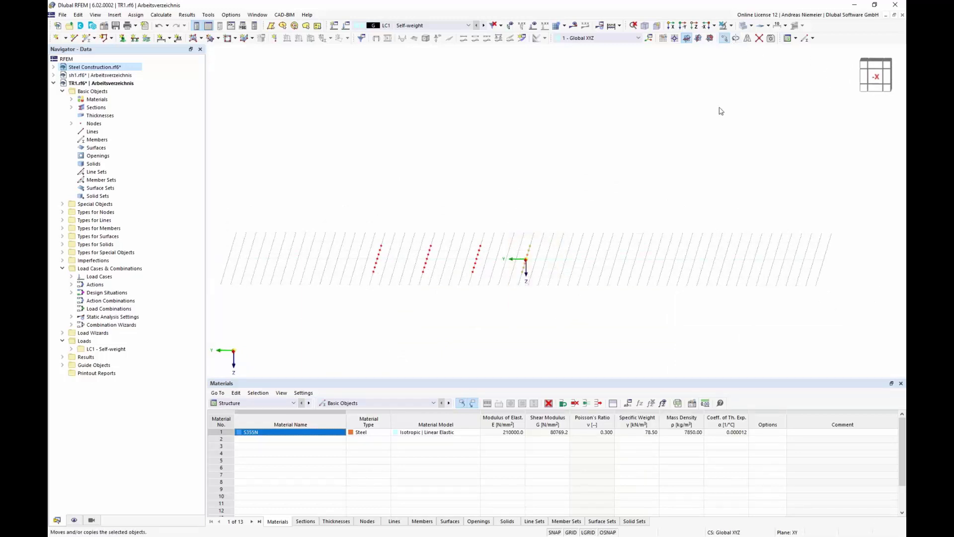
pyautogui.click(366, 308)
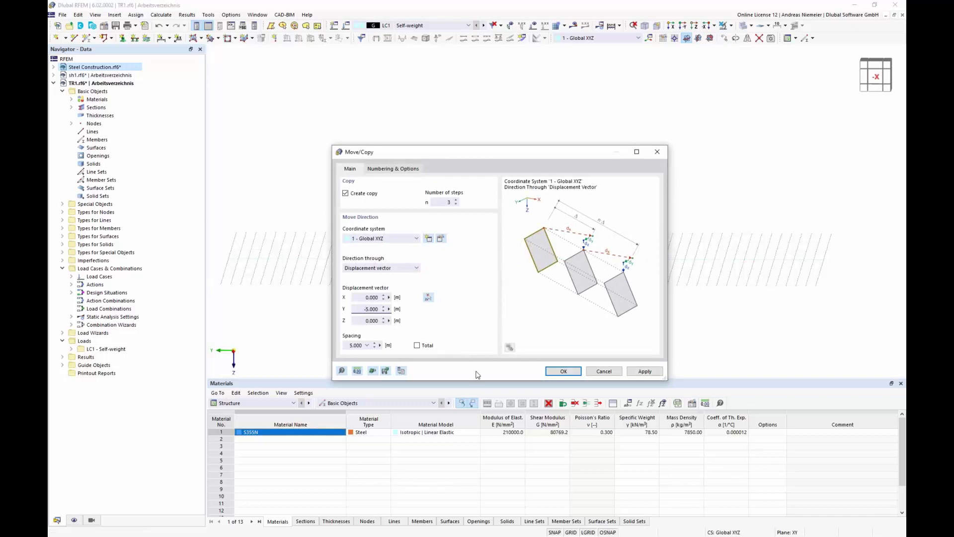
pyautogui.click(563, 371)
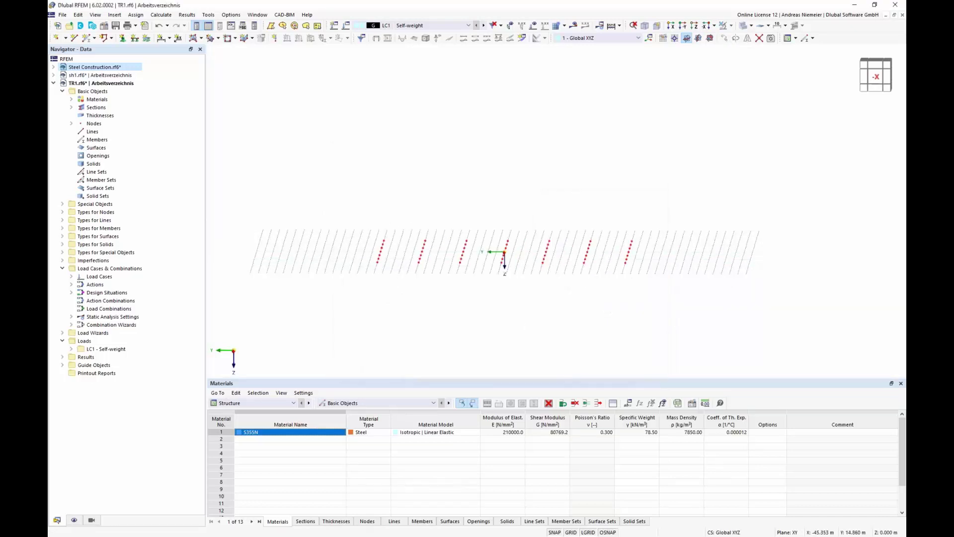
pyautogui.moveTo(401, 222); pyautogui.dragTo(383, 213, button='middle')
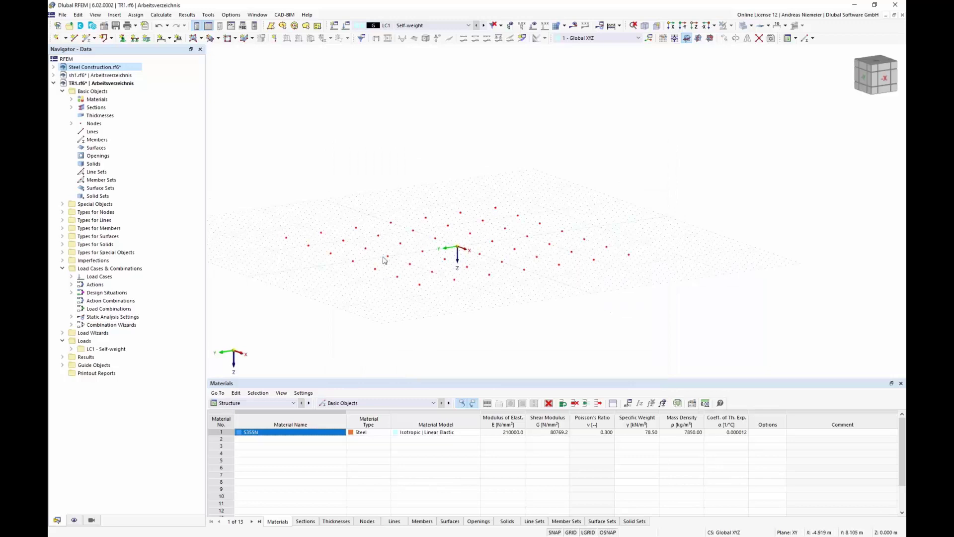
pyautogui.keyDown('ctrl'); pyautogui.moveTo(364, 296); pyautogui.dragTo(521, 307, button='middle'); pyautogui.keyUp('ctrl')
pyautogui.scroll(-1, 521, 307)
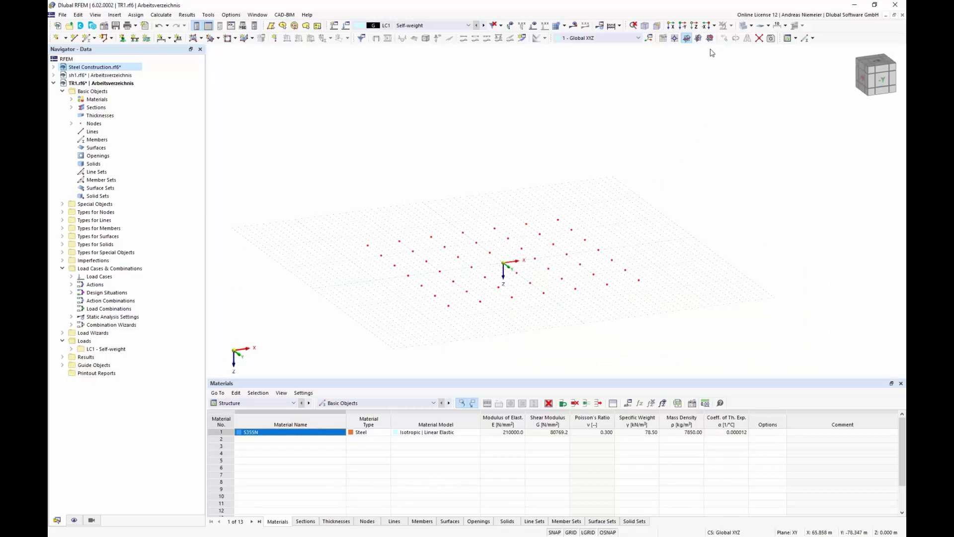
pyautogui.click(880, 65)
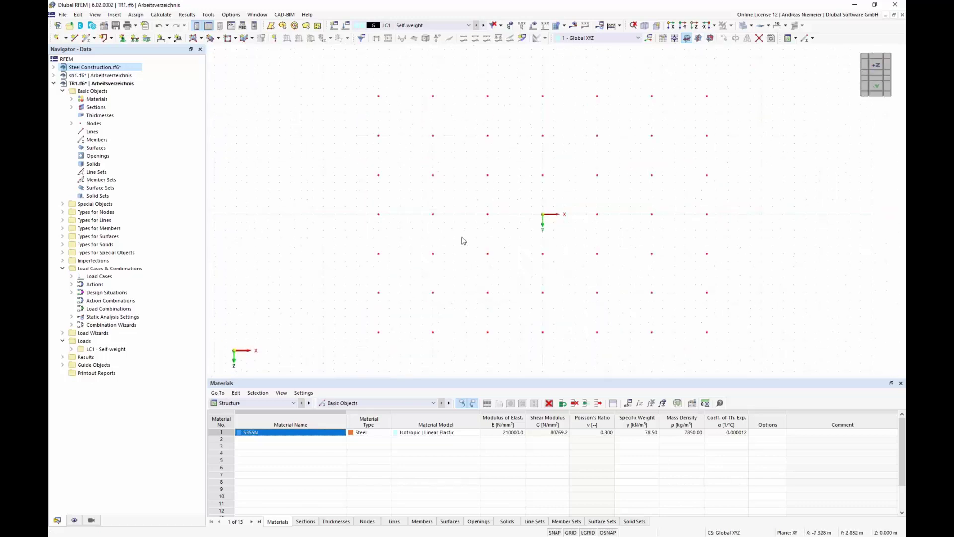
pyautogui.scroll(-1, 463, 240)
pyautogui.keyDown('ctrl'); pyautogui.moveTo(337, 280); pyautogui.dragTo(318, 226, button='middle'); pyautogui.keyUp('ctrl')
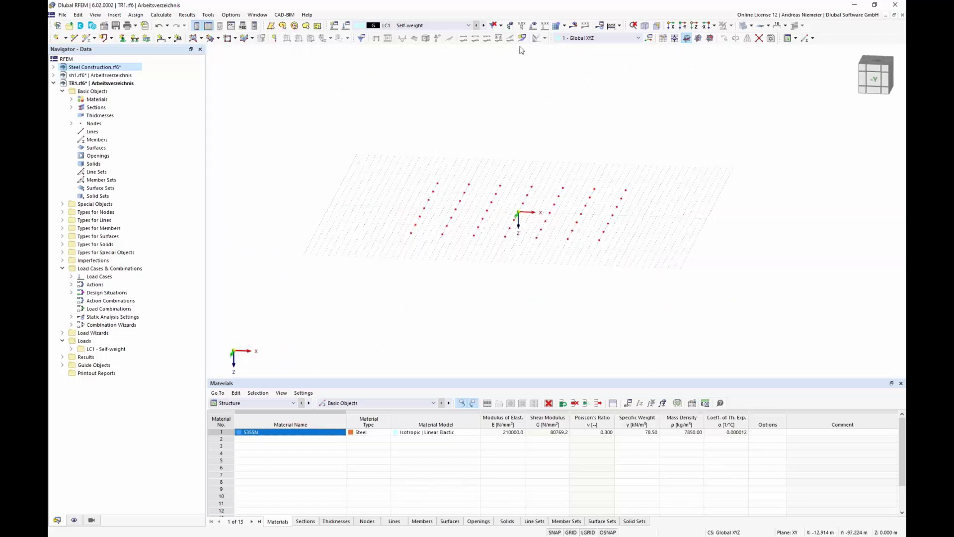
# Select all grid nodes except the central 3 × 3 block and move them 2 m in Z, with Y displacement 0 and no copy
pyautogui.click(696, 26)
pyautogui.moveTo(379, 79); pyautogui.dragTo(678, 366)
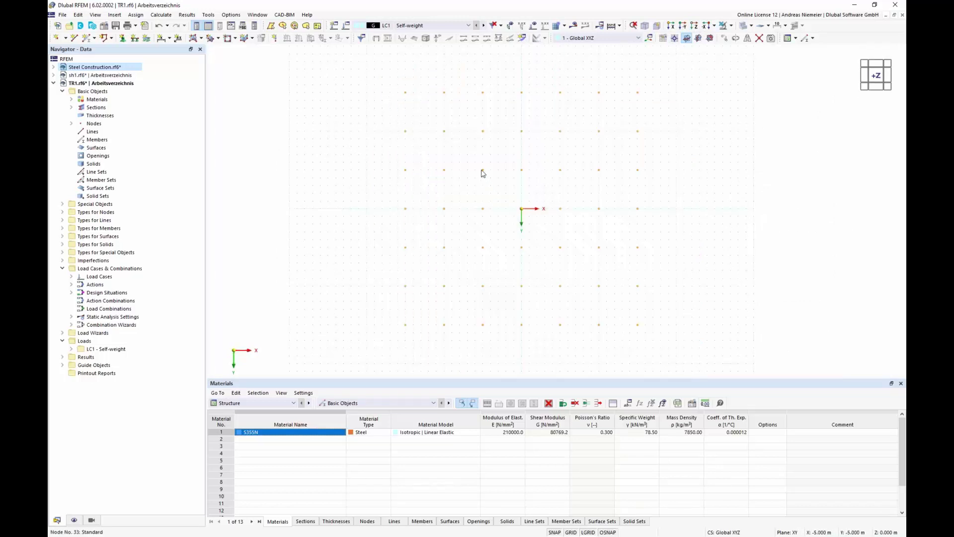
pyautogui.moveTo(478, 165); pyautogui.dragTo(574, 251)
pyautogui.click(724, 38)
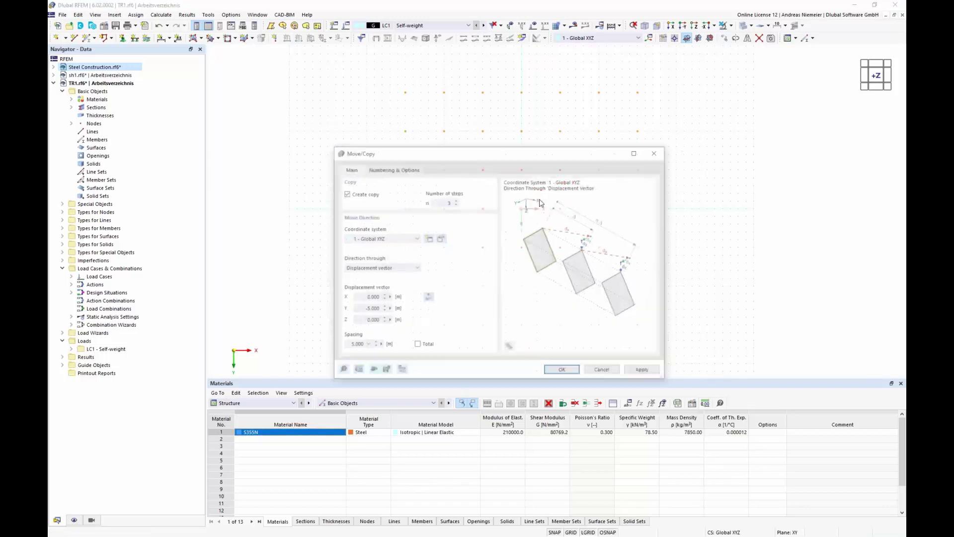
pyautogui.click(375, 195)
pyautogui.moveTo(364, 308); pyautogui.dragTo(391, 322)
pyautogui.write('0')
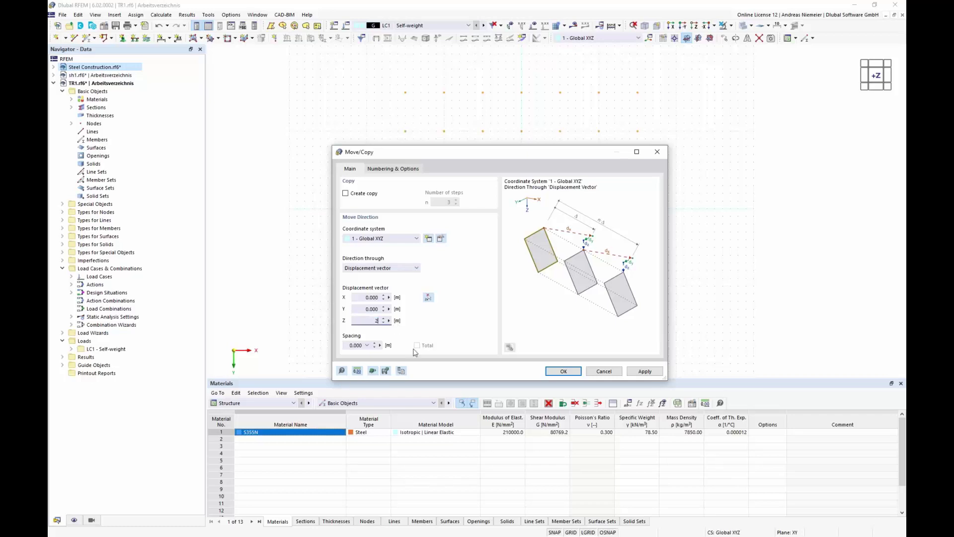
pyautogui.click(560, 374)
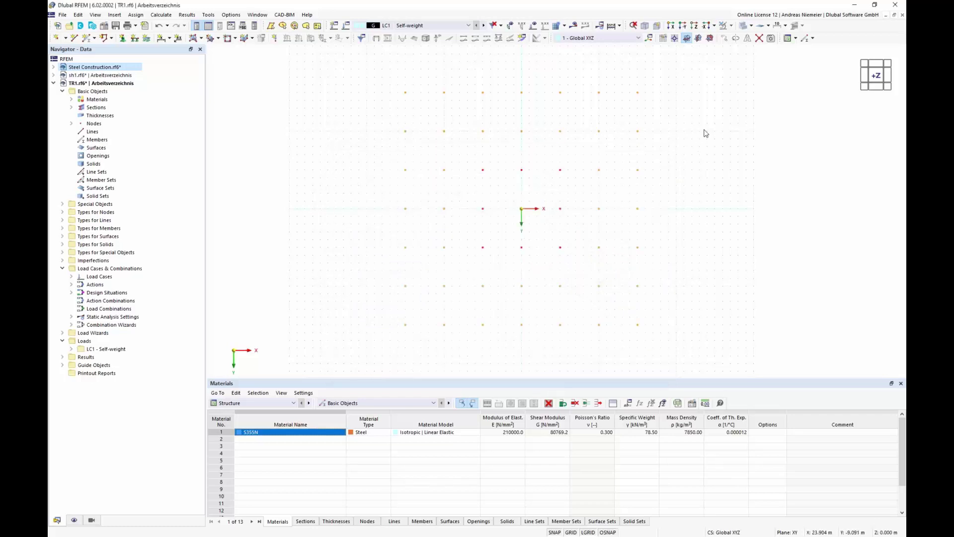
# Copy the X, Y and Z coordinates of nodes 1 to 49 from the nodes table
pyautogui.click(647, 27)
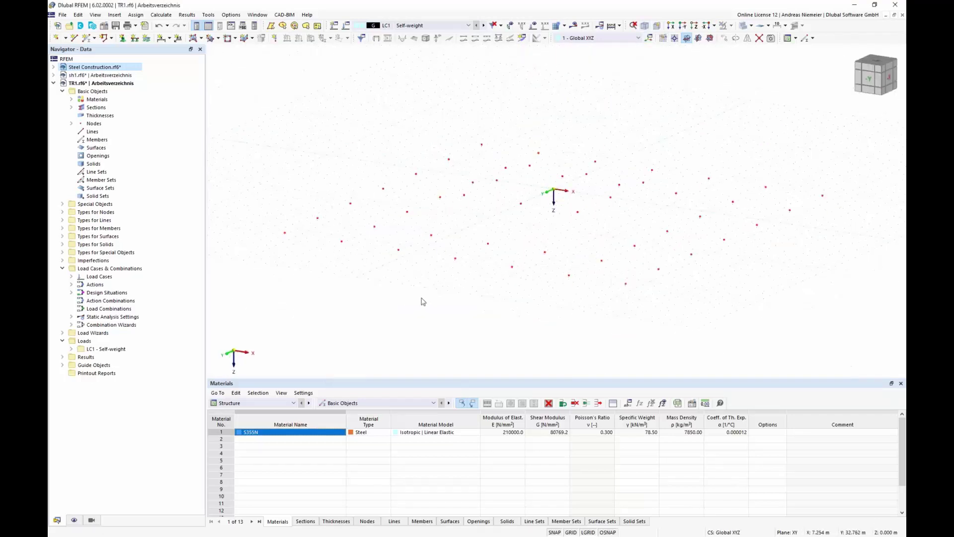
pyautogui.keyDown('ctrl'); pyautogui.moveTo(426, 300); pyautogui.dragTo(490, 266, button='middle'); pyautogui.keyUp('ctrl')
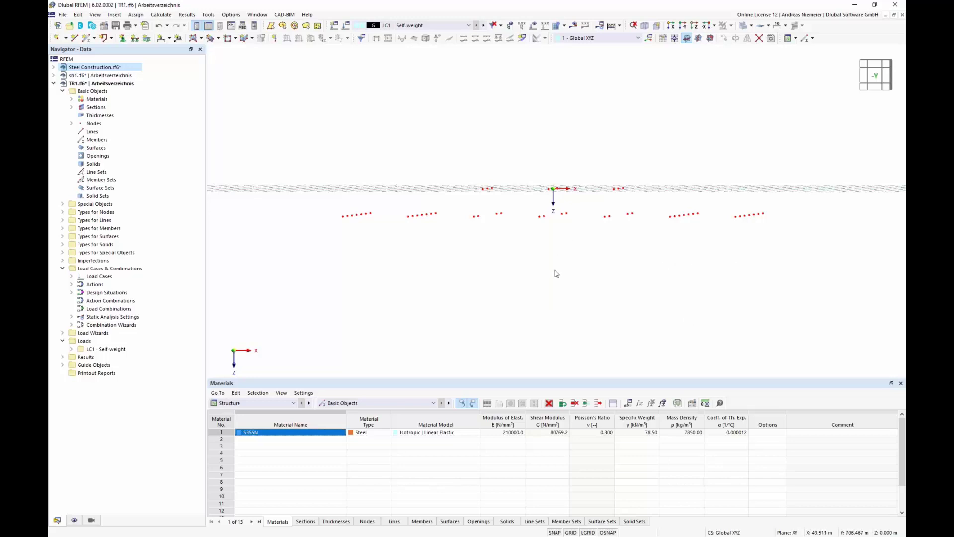
pyautogui.click(367, 522)
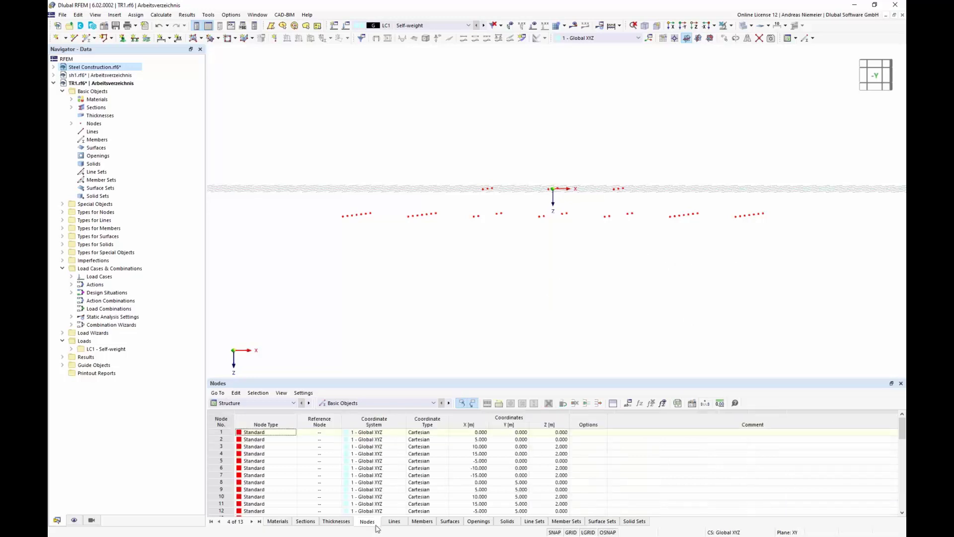
pyautogui.scroll(-2, 490, 445)
pyautogui.scroll(-12, 547, 456)
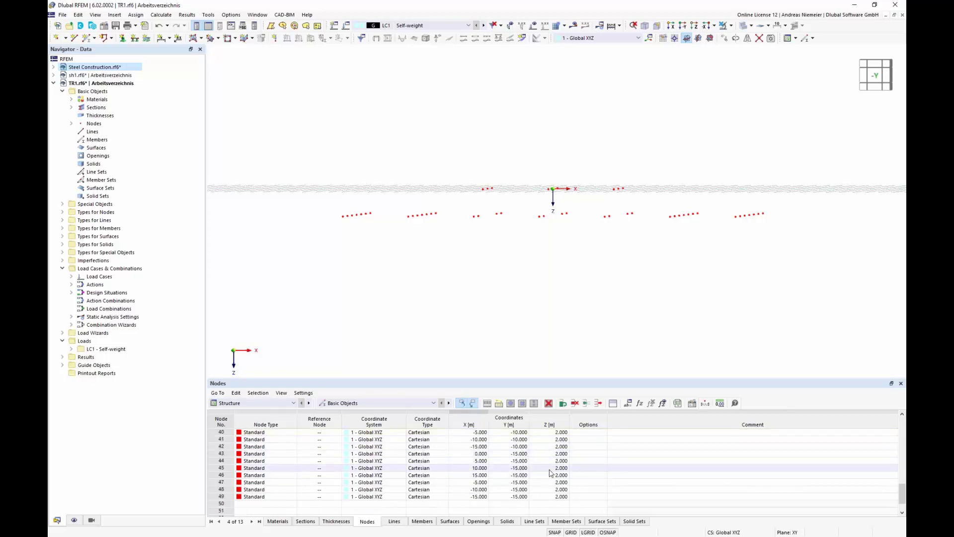
pyautogui.keyDown('shift'); pyautogui.click(551, 497); pyautogui.keyUp('shift')
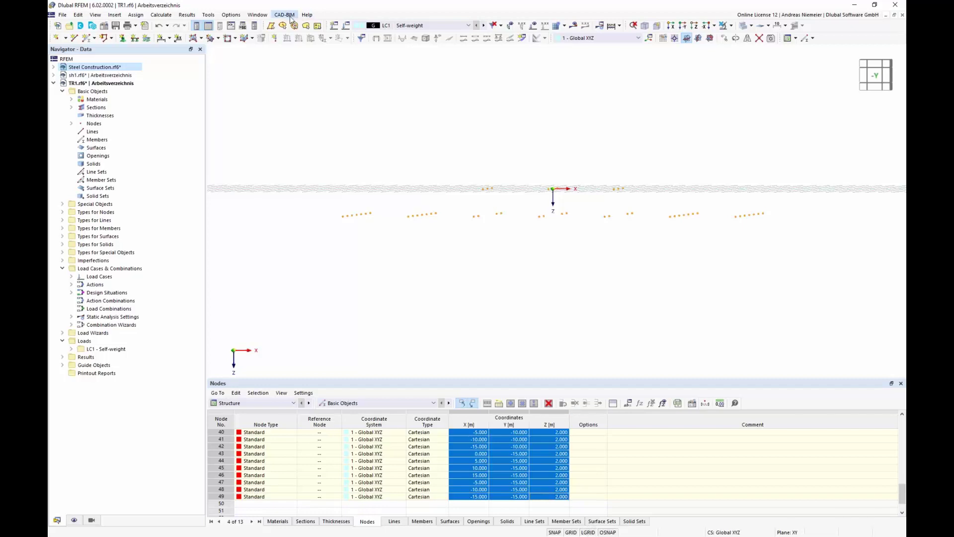
# Switch to the Steel Construction model and set the terrain definition in its base data to Table
pyautogui.click(256, 16)
pyautogui.click(269, 123)
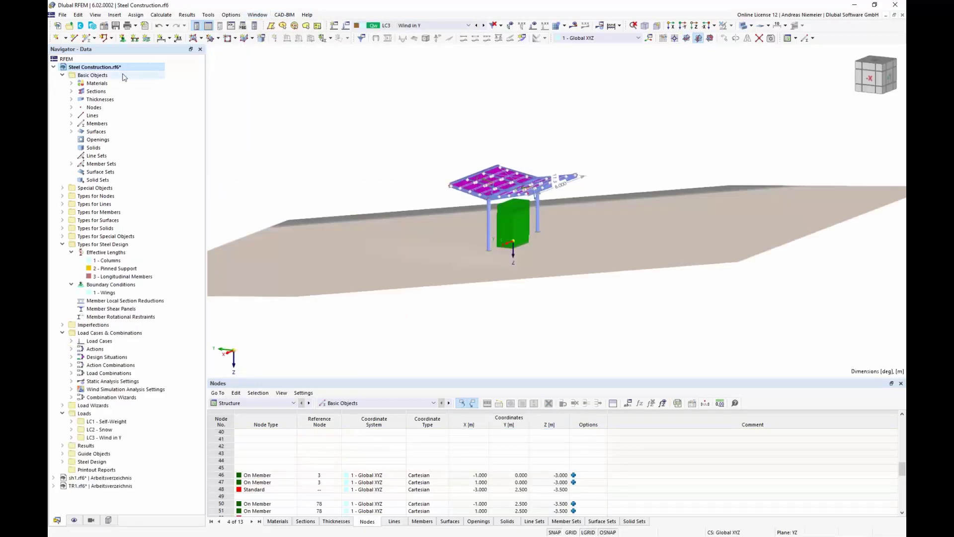
pyautogui.rightClick(117, 67)
pyautogui.click(133, 75)
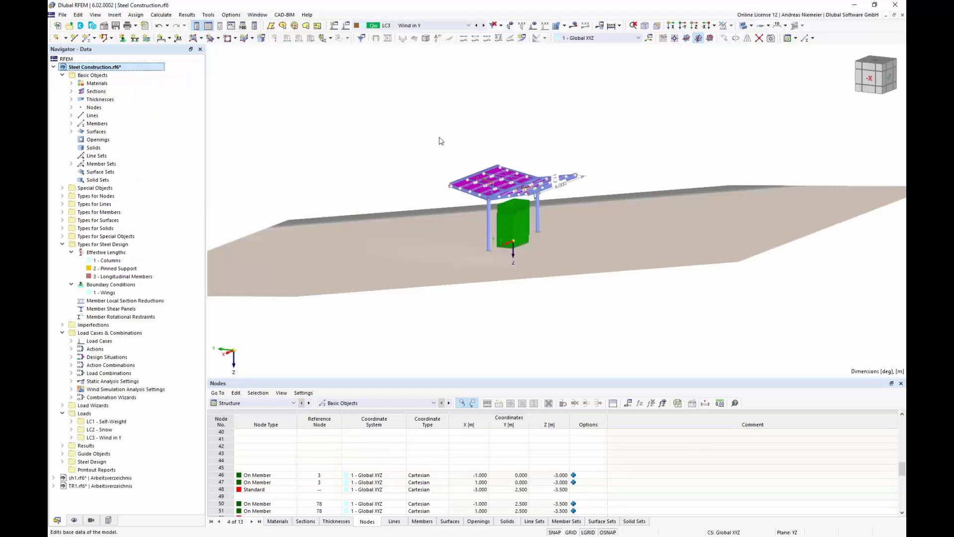
pyautogui.click(526, 99)
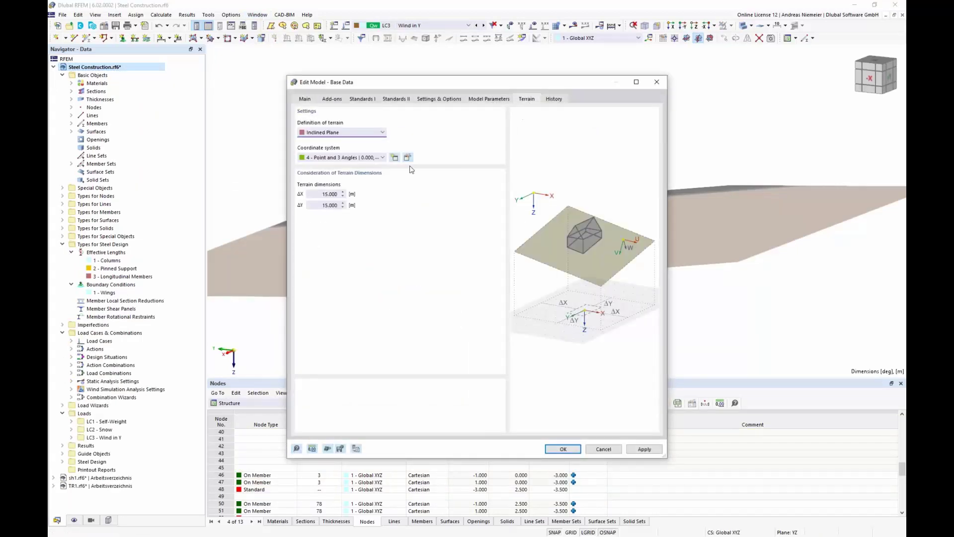
pyautogui.click(334, 133)
pyautogui.click(333, 159)
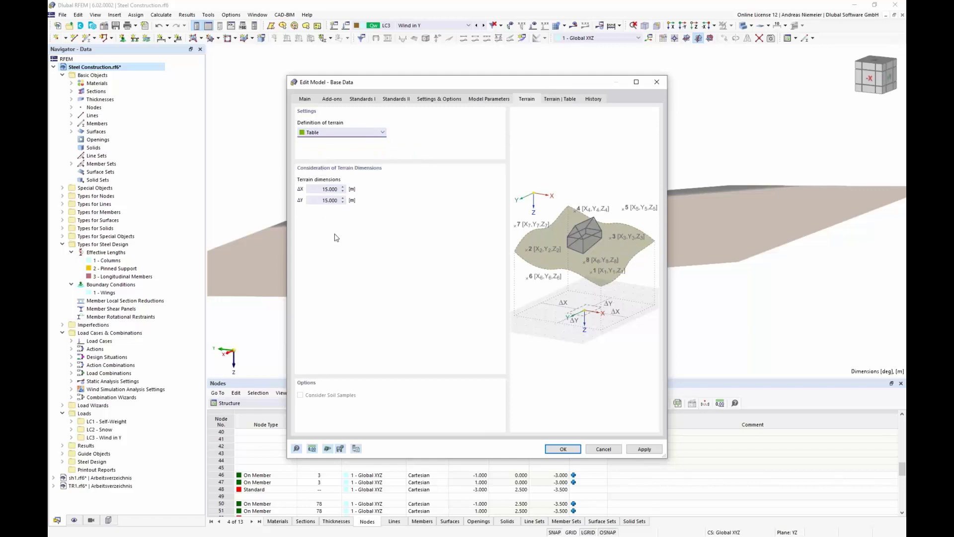
# Paste the copied node coordinates into the terrain table and apply the base data
pyautogui.click(559, 99)
pyautogui.click(336, 137)
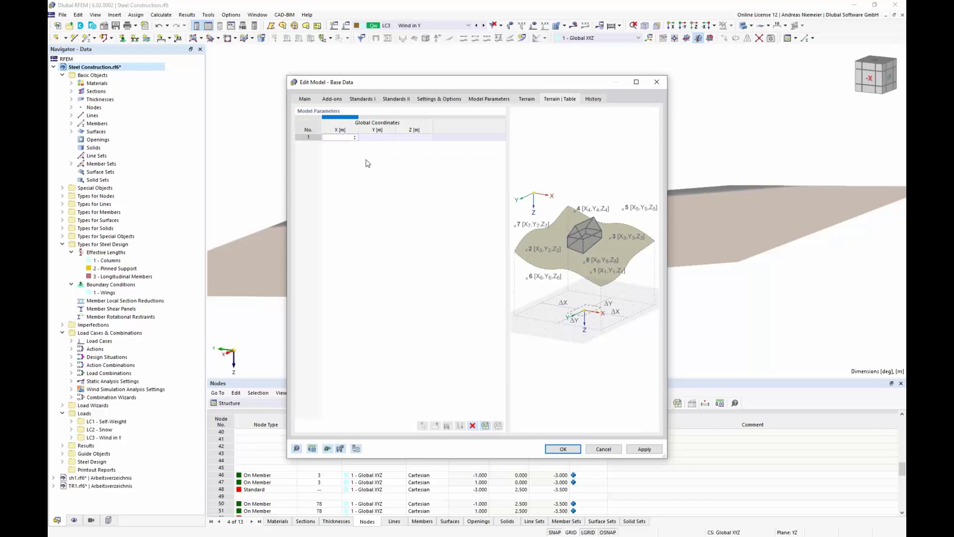
pyautogui.hotkey('ctrl', 'v')
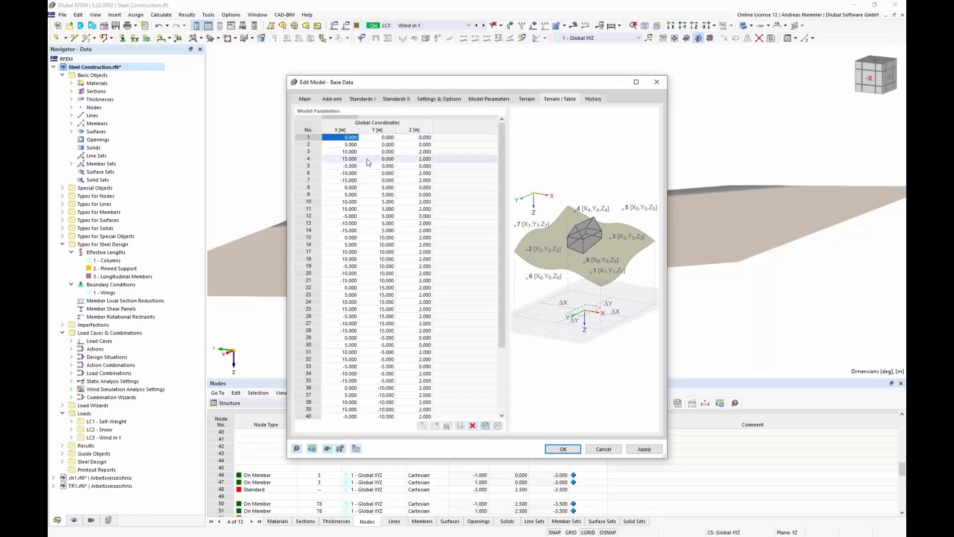
pyautogui.click(566, 450)
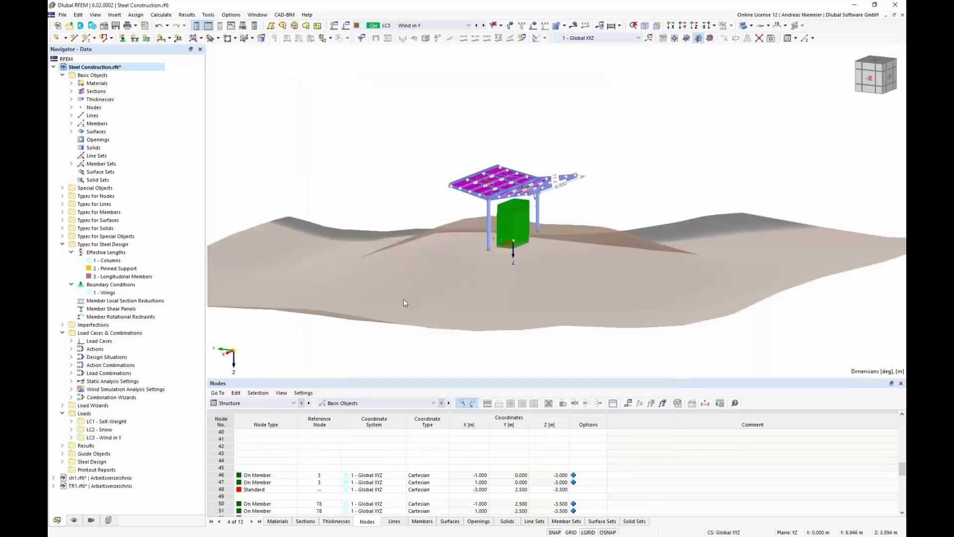
# Enable the terrain from the model in the wind simulation mesh settings and clear the IFC objects assigned to the terrain
pyautogui.scroll(-3, 403, 300)
pyautogui.keyDown('ctrl'); pyautogui.moveTo(397, 313); pyautogui.dragTo(387, 340, button='middle'); pyautogui.keyUp('ctrl')
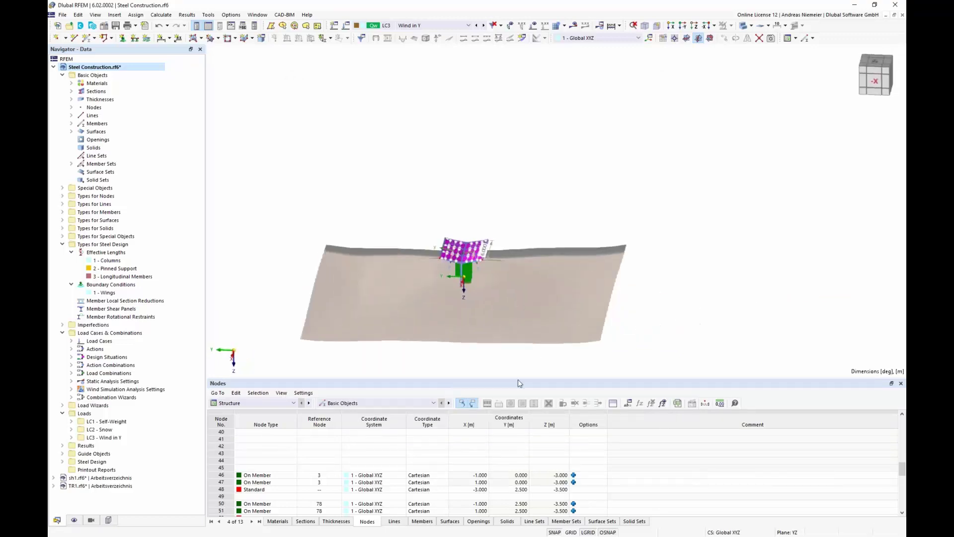
pyautogui.keyDown('ctrl'); pyautogui.moveTo(516, 379); pyautogui.dragTo(483, 345, button='middle'); pyautogui.keyUp('ctrl')
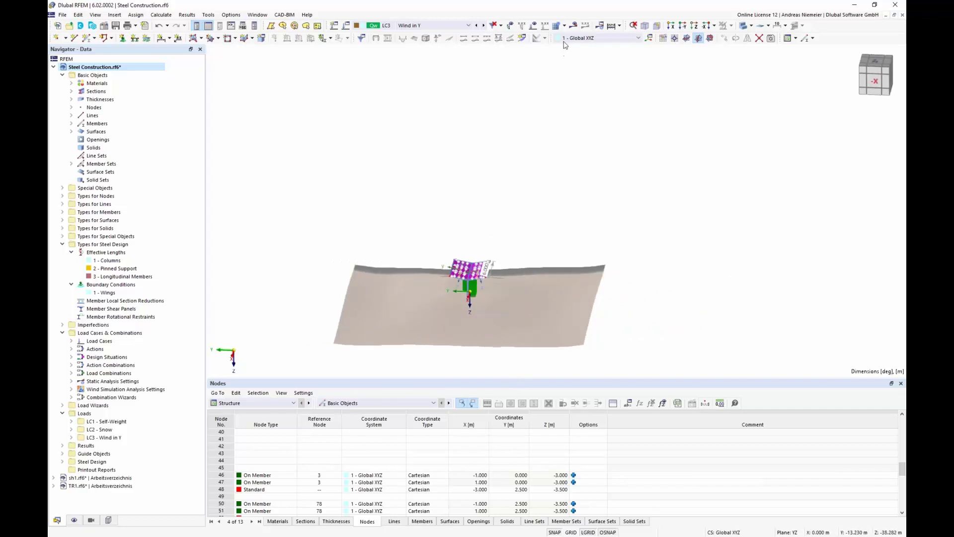
pyautogui.click(557, 26)
pyautogui.click(566, 120)
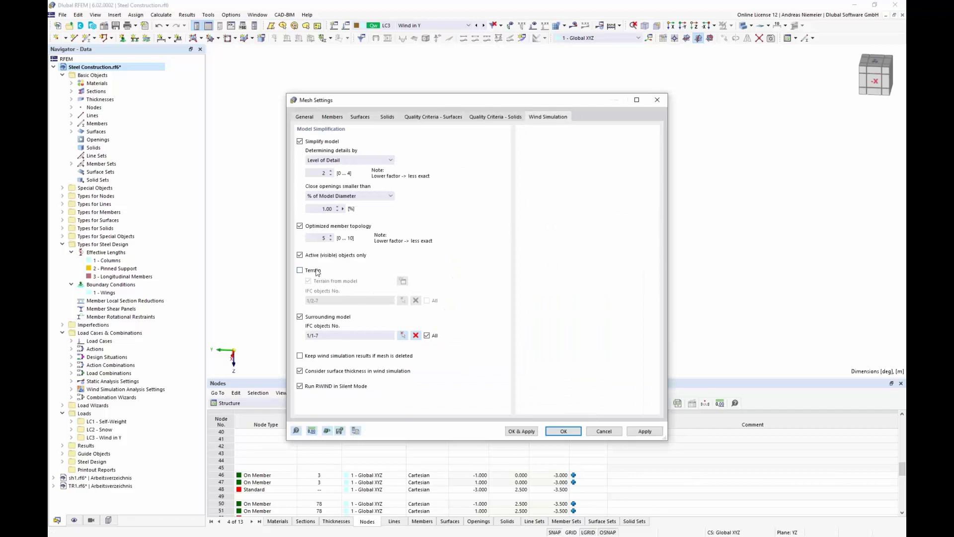
pyautogui.click(300, 270)
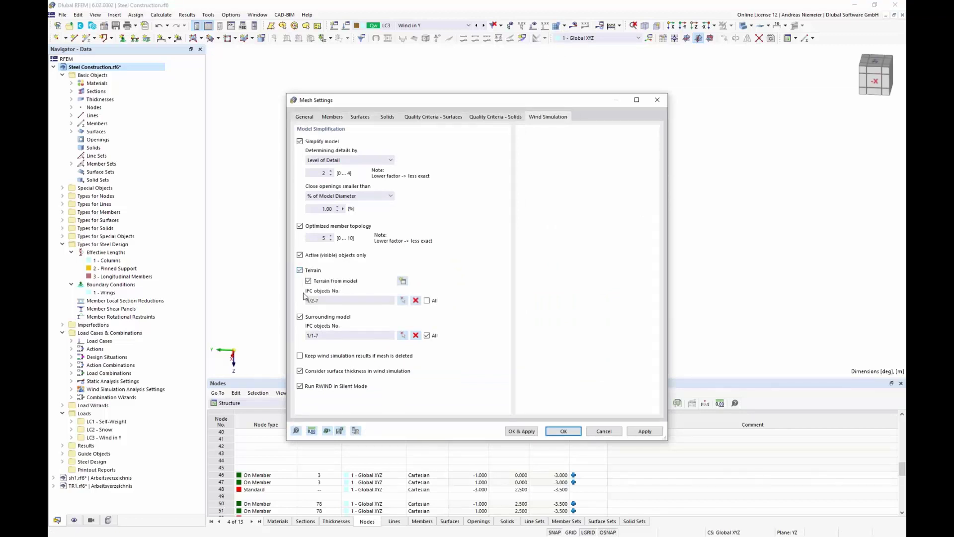
pyautogui.click(416, 301)
pyautogui.click(566, 432)
# Open load case LC3 Wind in Y in RWIND and examine the terrain and structure in the wind tunnel
pyautogui.click(254, 403)
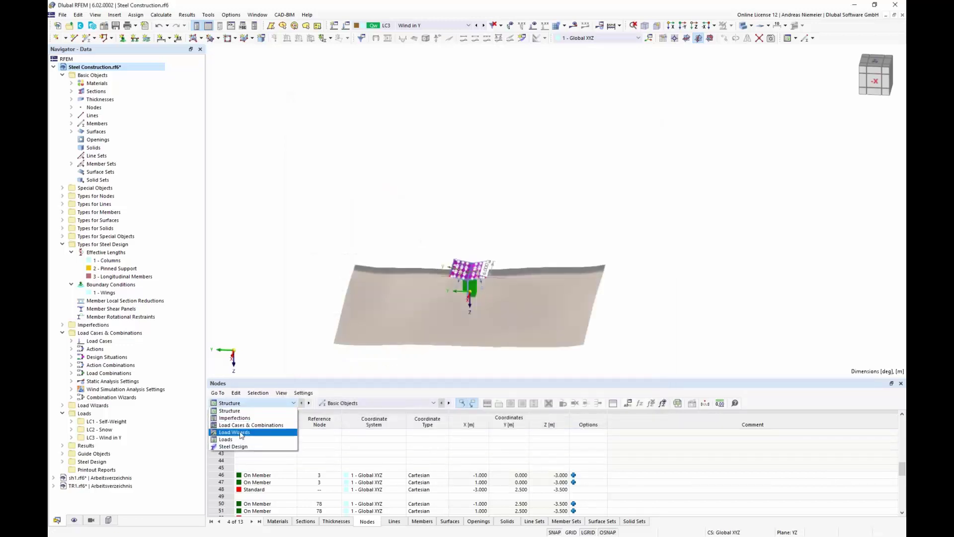
pyautogui.click(248, 431)
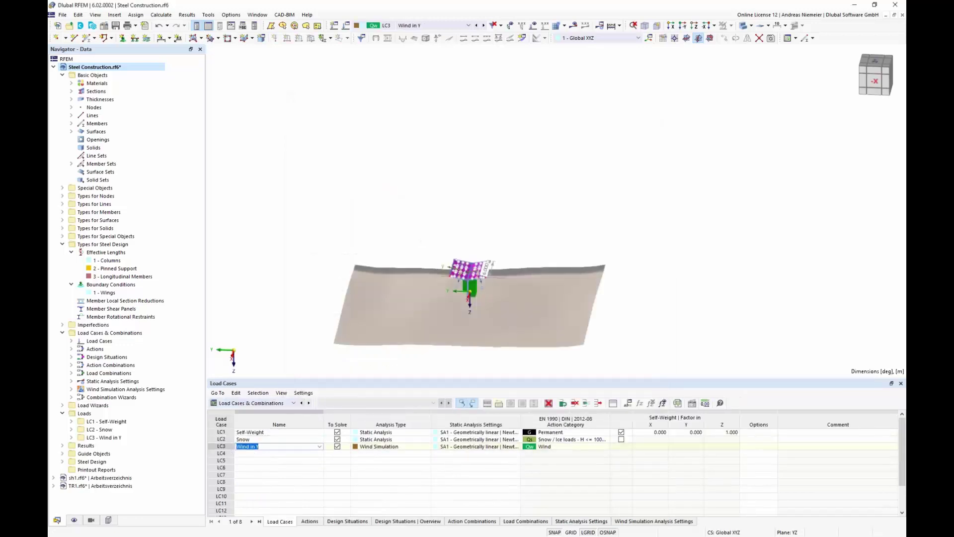
pyautogui.click(222, 446)
pyautogui.doubleClick(224, 448)
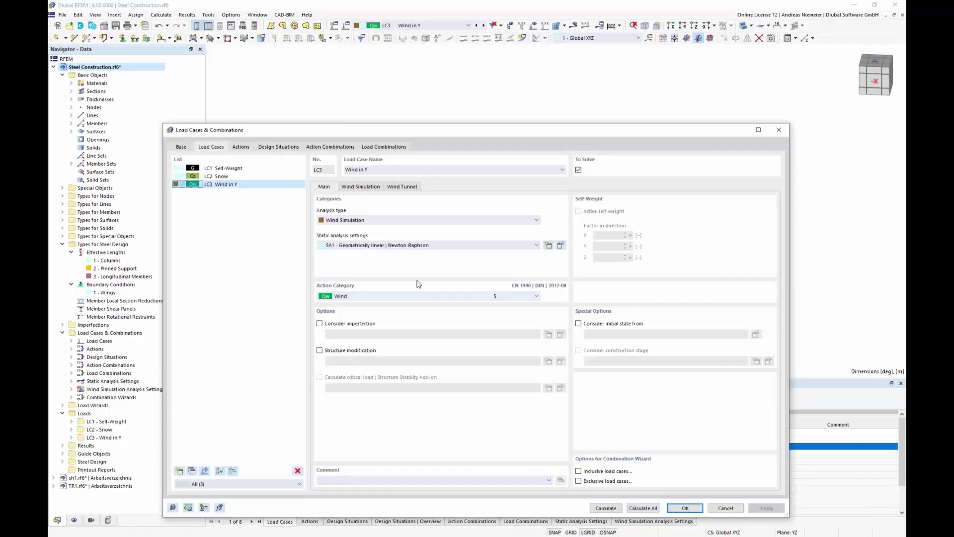
pyautogui.click(366, 189)
pyautogui.click(560, 281)
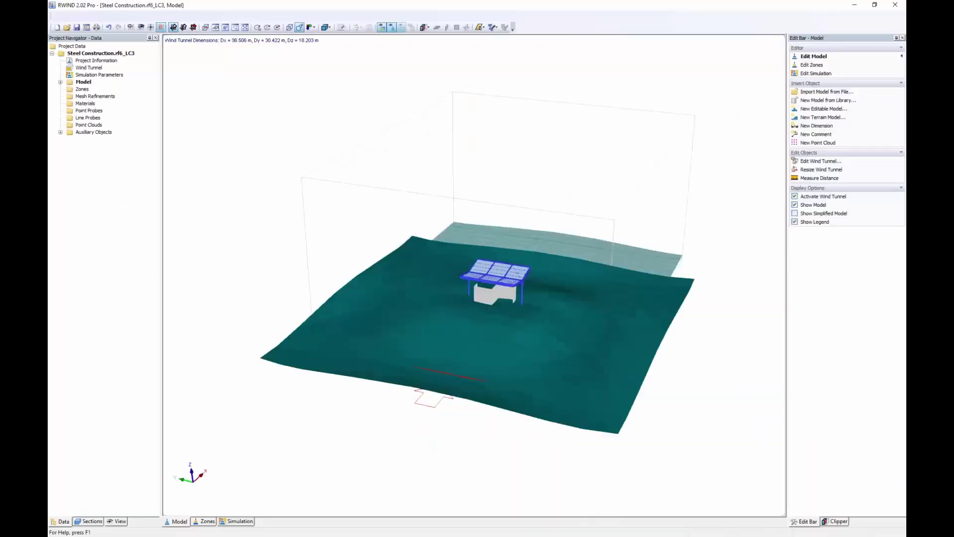
pyautogui.keyDown('ctrl'); pyautogui.moveTo(506, 317); pyautogui.dragTo(589, 287, button='middle'); pyautogui.keyUp('ctrl')
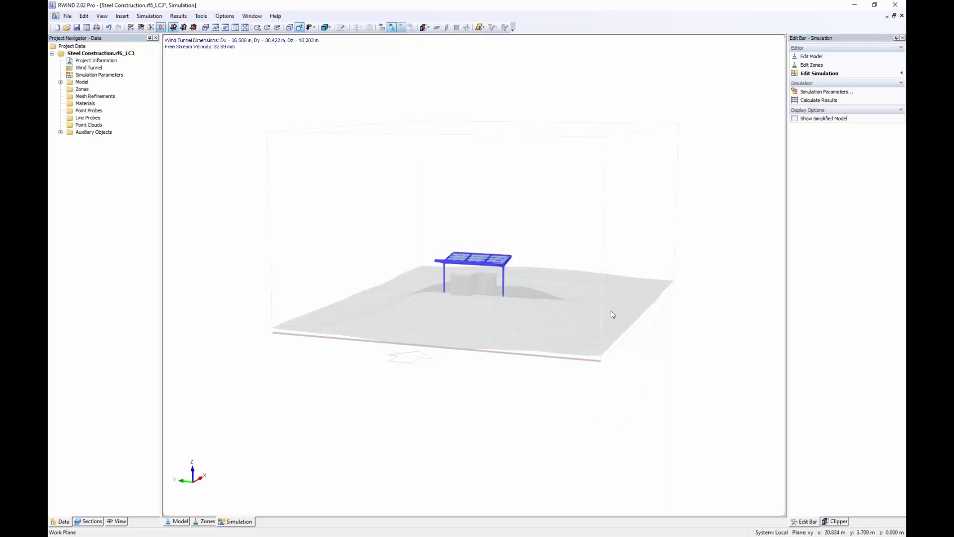
# Close RWIND without saving the changes and leave the load case settings without applying anything
pyautogui.click(902, 5)
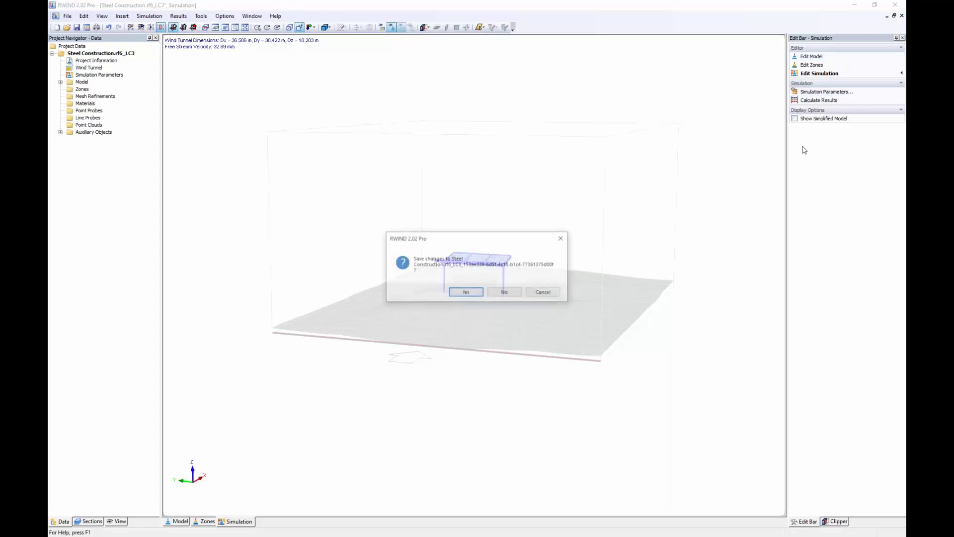
pyautogui.click(504, 291)
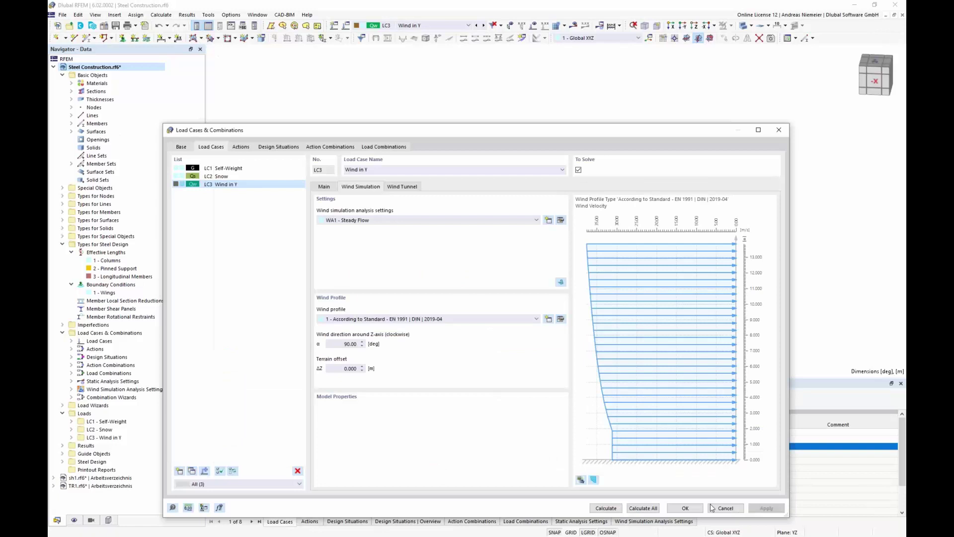
pyautogui.click(725, 508)
# Delete load case LC3 Wind in Y from the enlarged load cases table
pyautogui.keyDown('ctrl'); pyautogui.moveTo(687, 308); pyautogui.dragTo(598, 300, button='middle'); pyautogui.keyUp('ctrl')
pyautogui.scroll(5, 494, 338)
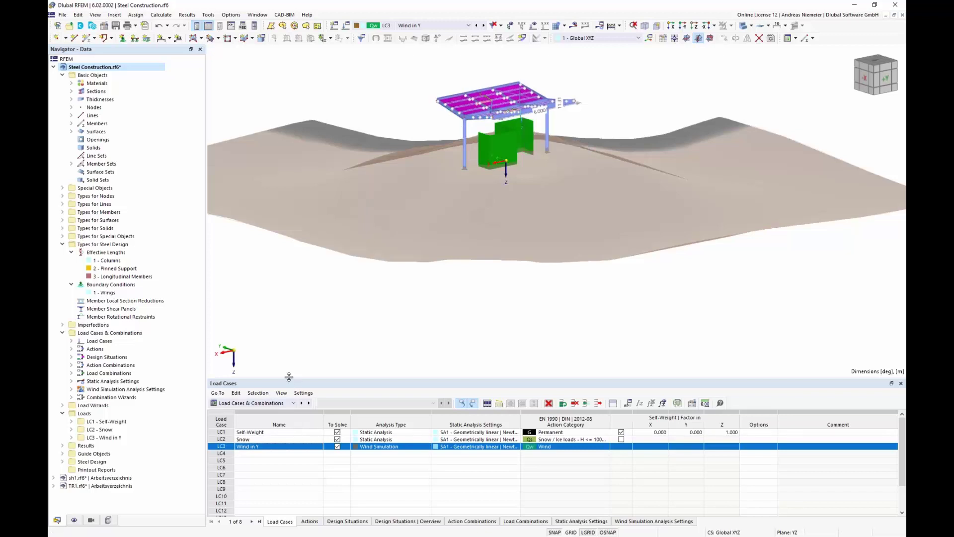
pyautogui.moveTo(288, 376); pyautogui.dragTo(288, 344)
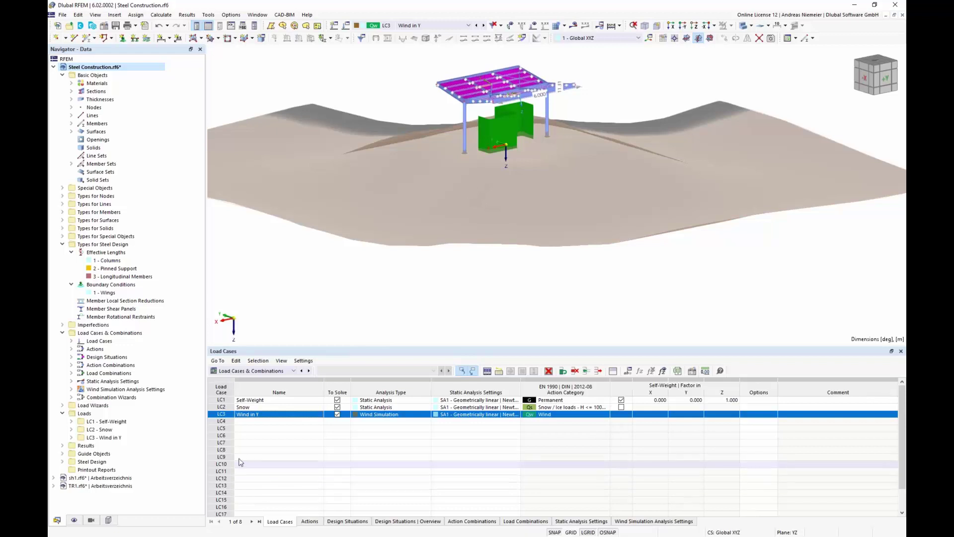
pyautogui.click(549, 370)
pyautogui.click(560, 311)
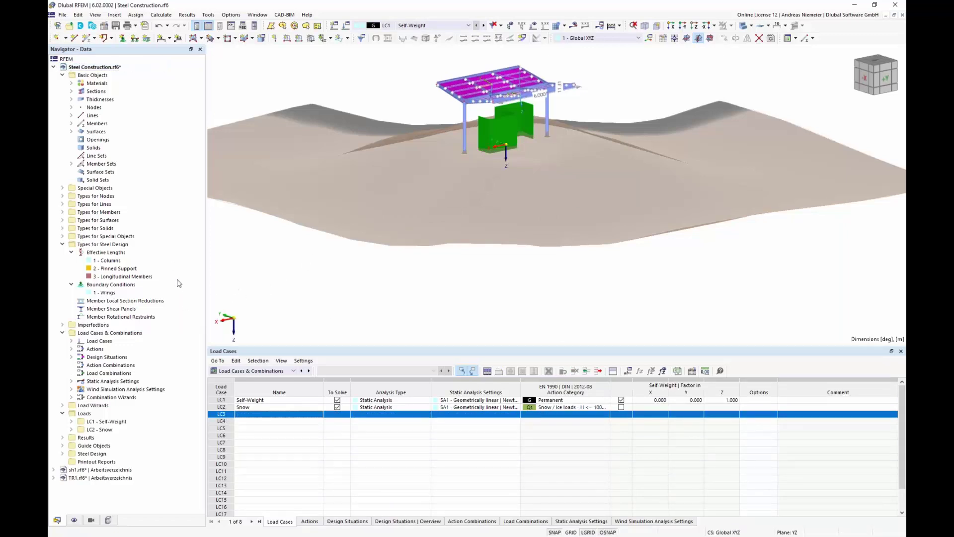
# Create a uniform wind simulation load wizard with a 15 deg step angle and 90 deg end angle, generating the wind load cases
pyautogui.rightClick(161, 269)
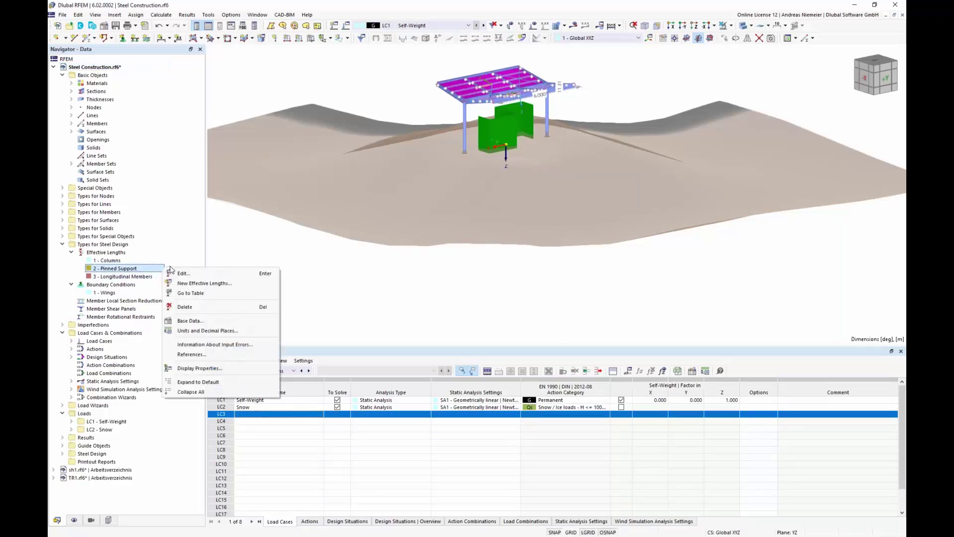
pyautogui.click(200, 392)
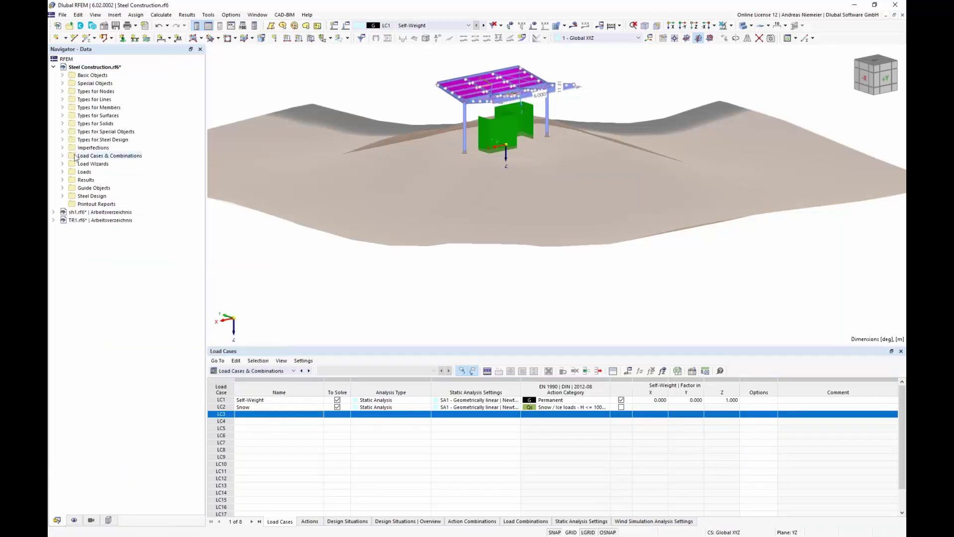
pyautogui.click(62, 164)
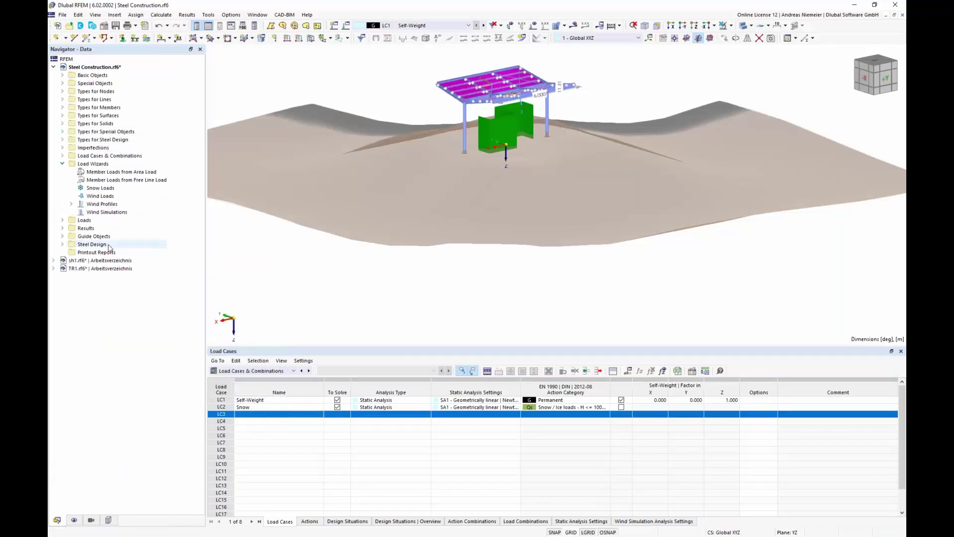
pyautogui.click(119, 213)
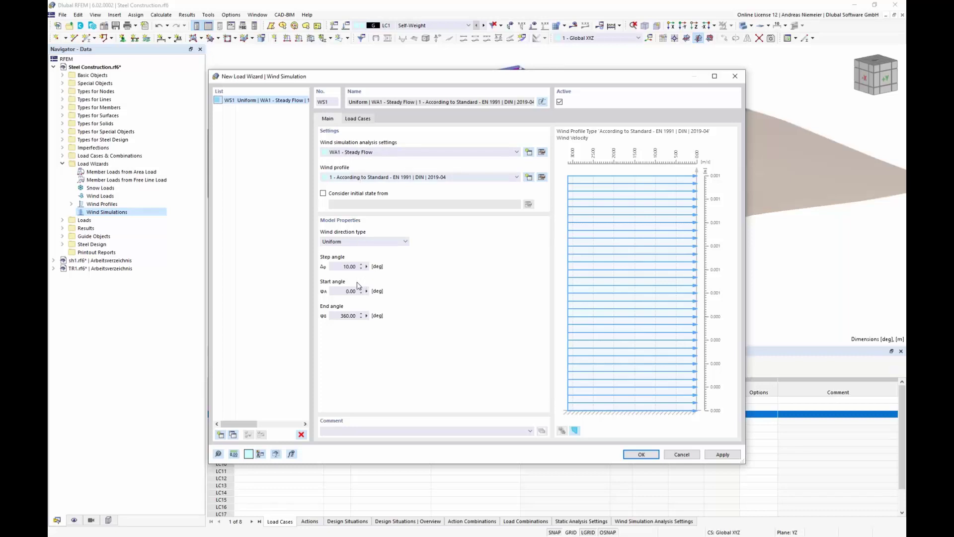
pyautogui.moveTo(344, 266); pyautogui.dragTo(370, 271)
pyautogui.write('15')
pyautogui.moveTo(337, 317); pyautogui.dragTo(374, 321)
pyautogui.write('90')
pyautogui.click(357, 118)
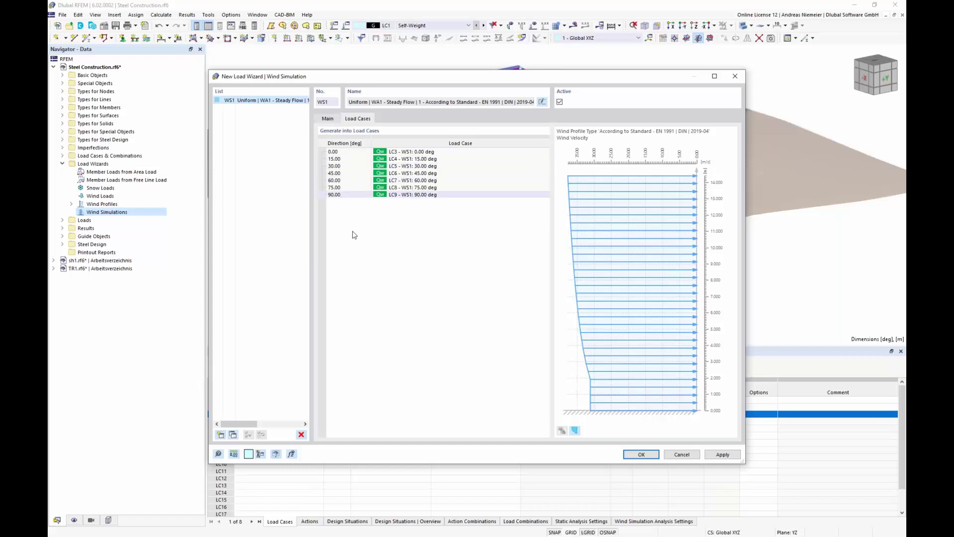
pyautogui.click(640, 454)
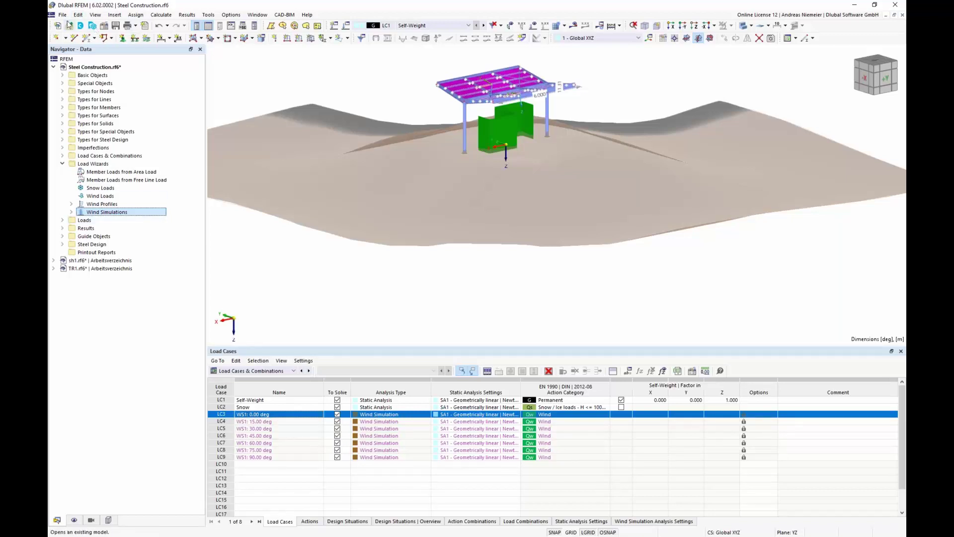
# Close the Steel Construction model without saving and open the file Steel Construction with 15 deg wind segments
pyautogui.click(63, 14)
pyautogui.click(78, 57)
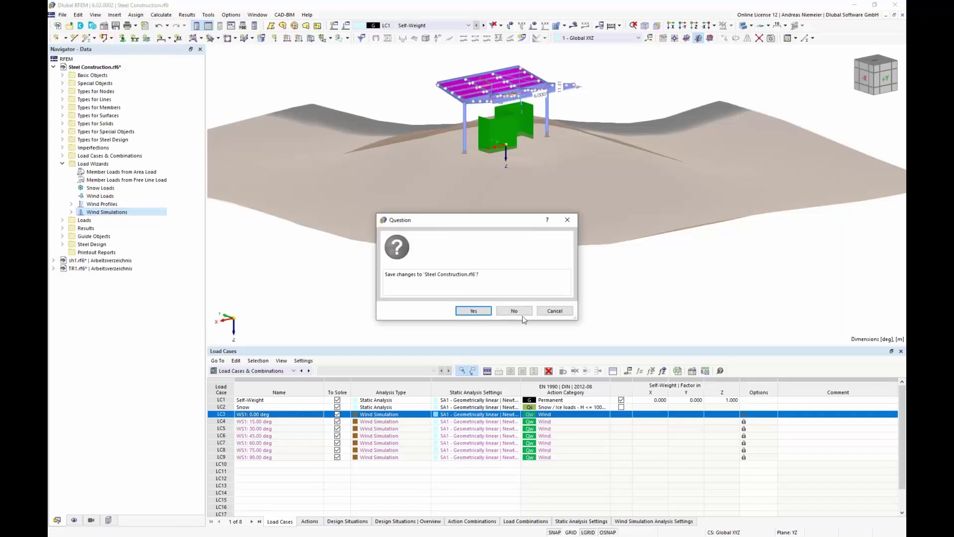
pyautogui.click(519, 315)
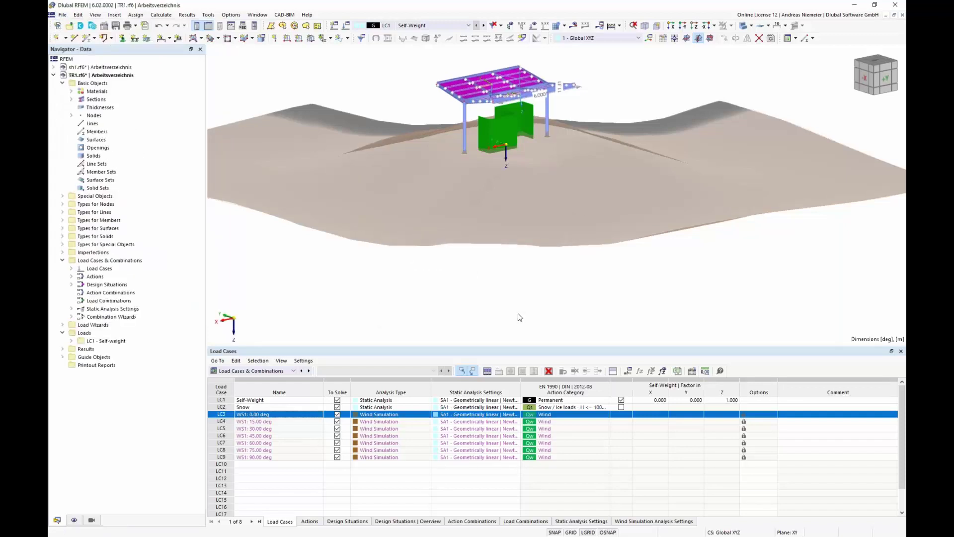
pyautogui.click(63, 15)
pyautogui.click(78, 35)
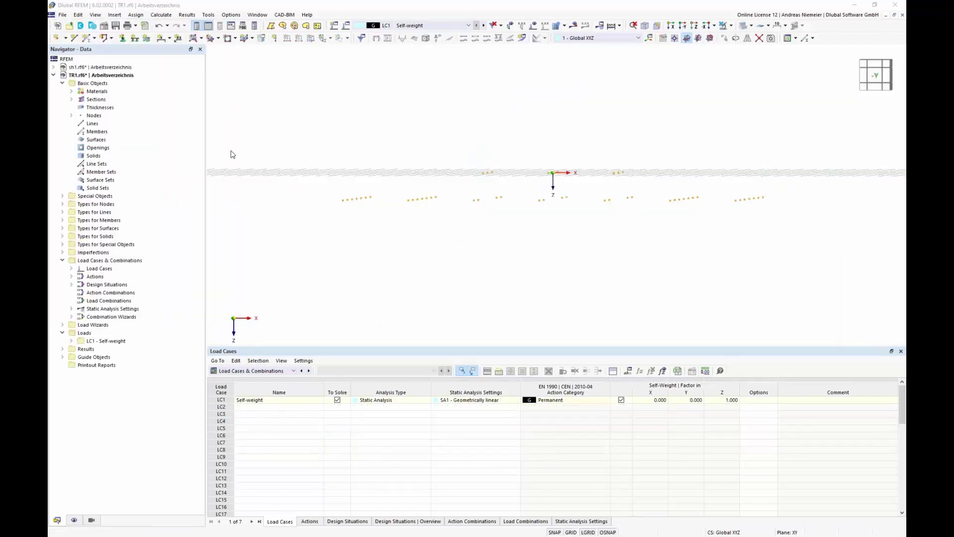
pyautogui.click(244, 178)
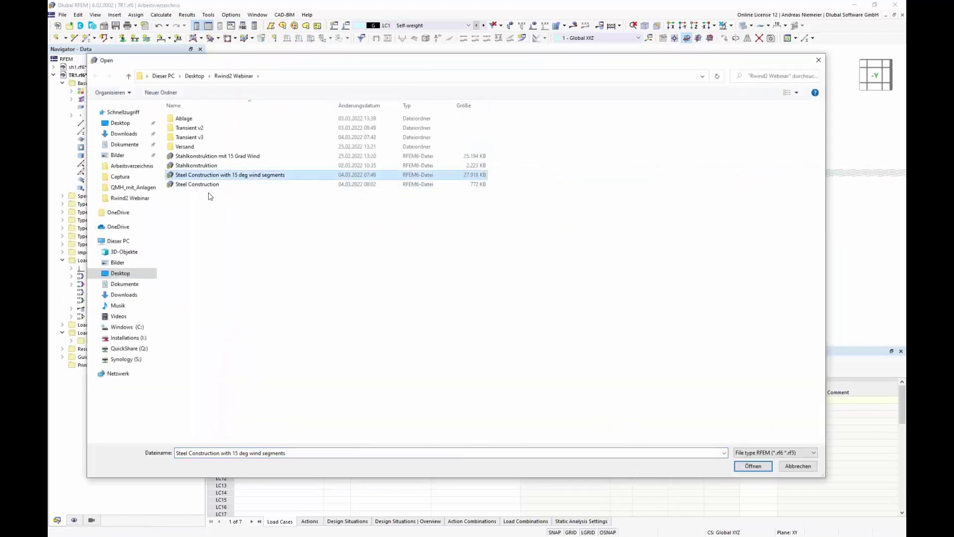
pyautogui.click(753, 466)
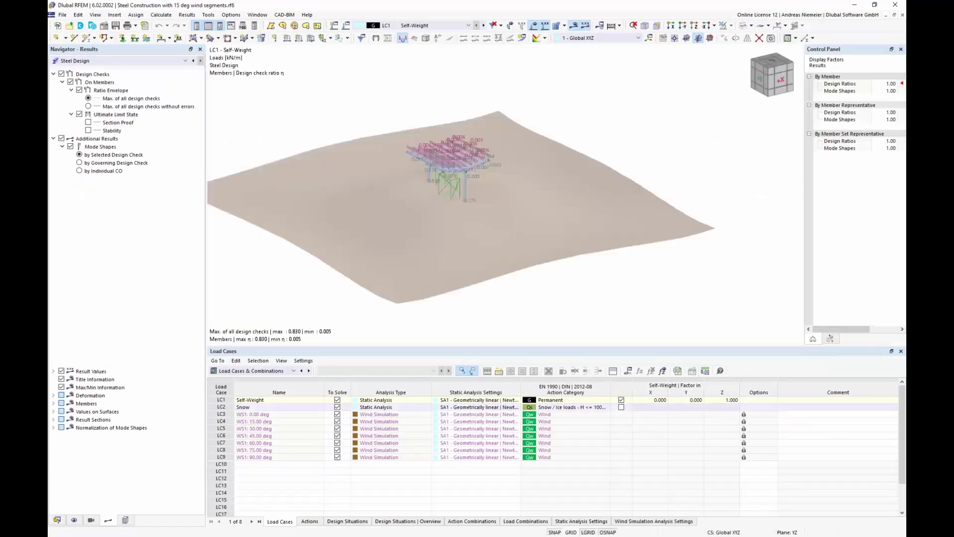
# Show the static analysis member moments My on the canopy for wind load case LC3 (WS1: 0.00 deg)
pyautogui.keyDown('ctrl'); pyautogui.moveTo(282, 291); pyautogui.dragTo(311, 240, button='middle'); pyautogui.keyUp('ctrl')
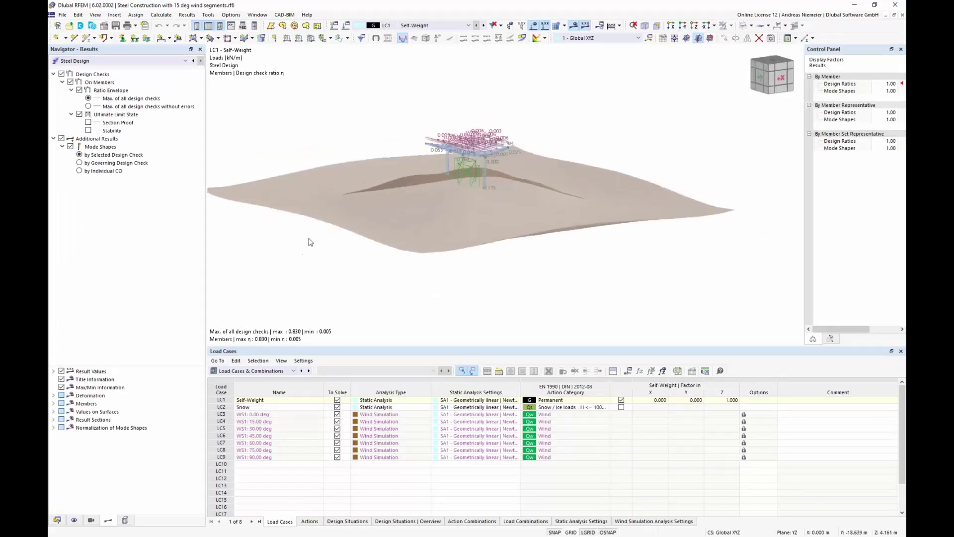
pyautogui.scroll(3, 311, 241)
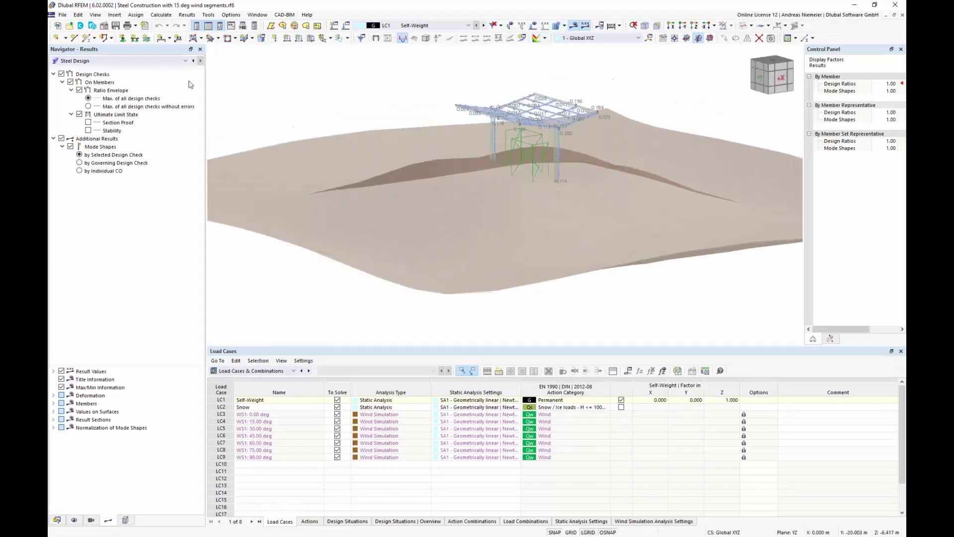
pyautogui.click(145, 61)
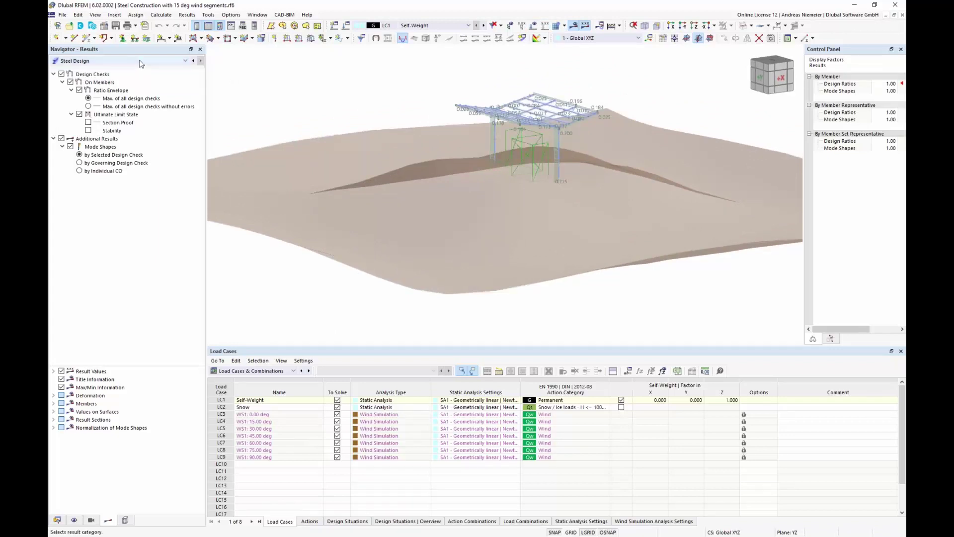
pyautogui.click(136, 69)
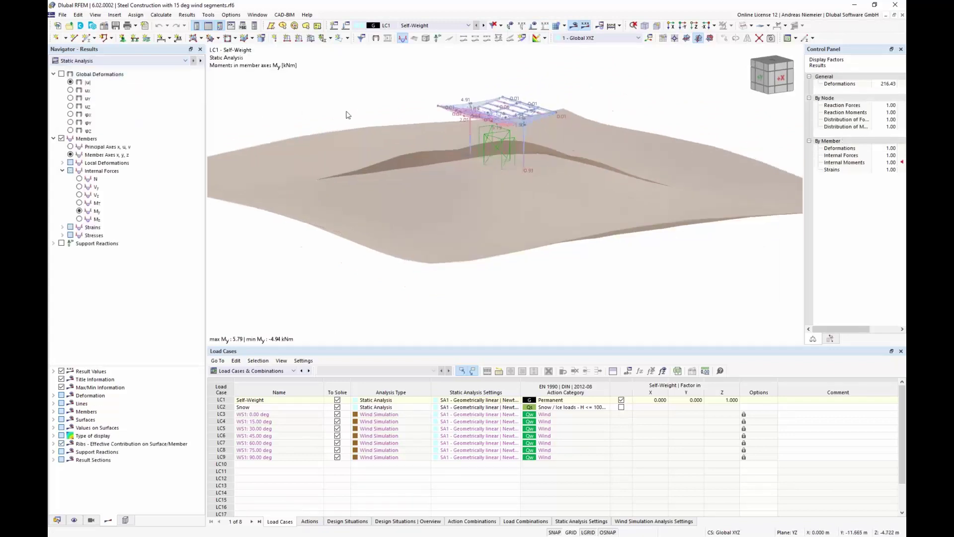
pyautogui.scroll(5, 465, 118)
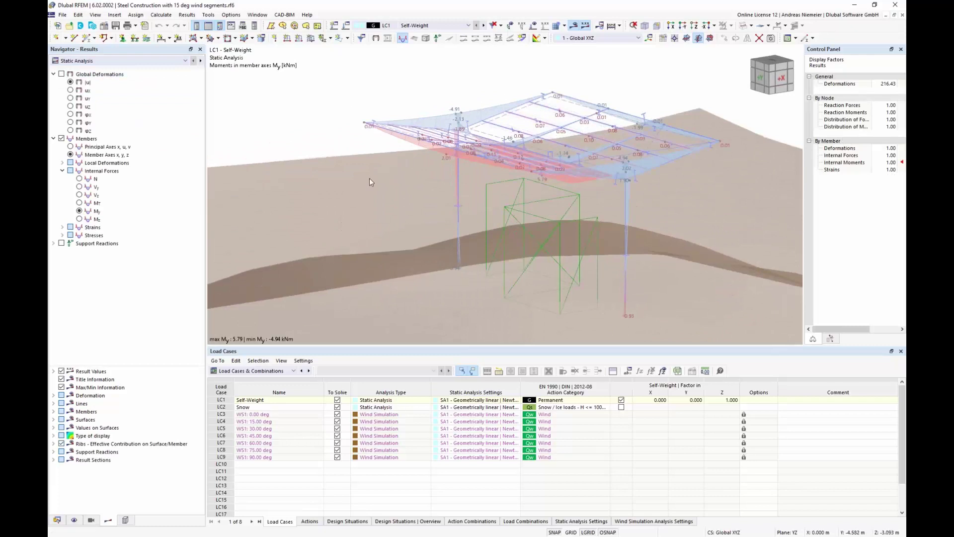
pyautogui.click(423, 25)
pyautogui.click(425, 48)
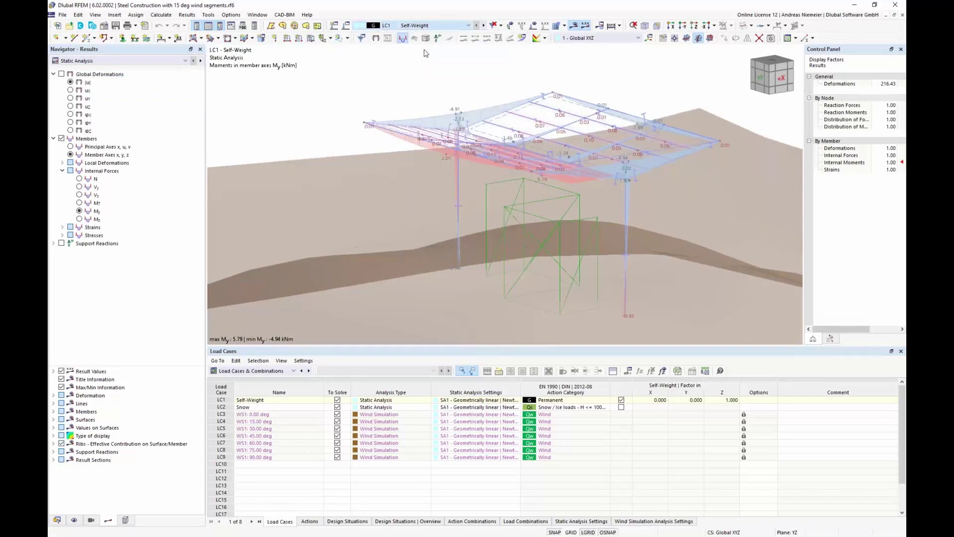
pyautogui.click(531, 28)
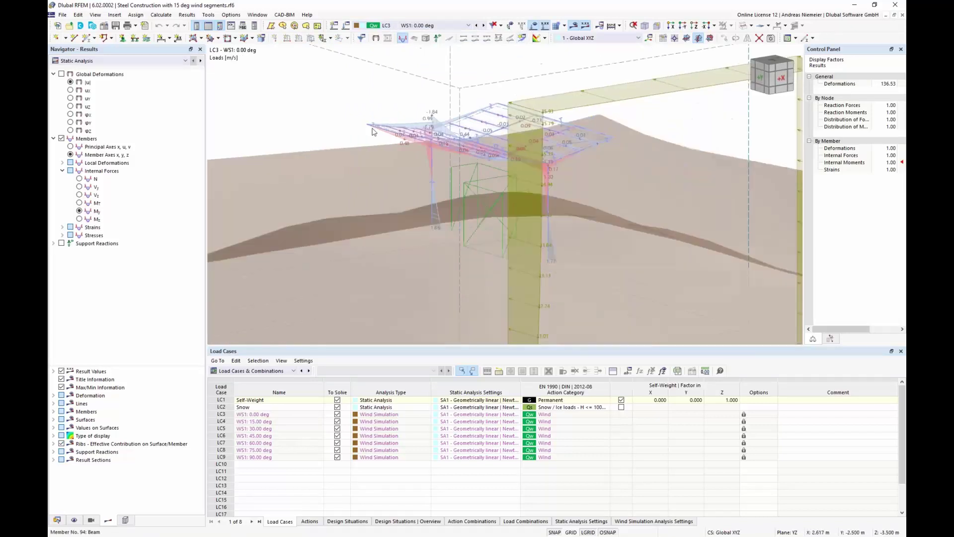
# View the model from above and step through the wind directions of load cases LC4 to LC9
pyautogui.click(694, 27)
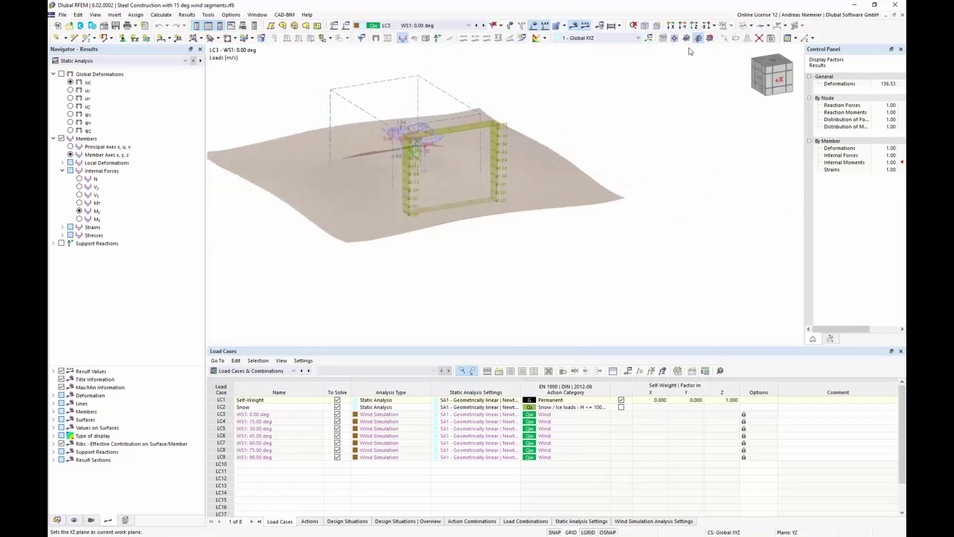
pyautogui.click(483, 28)
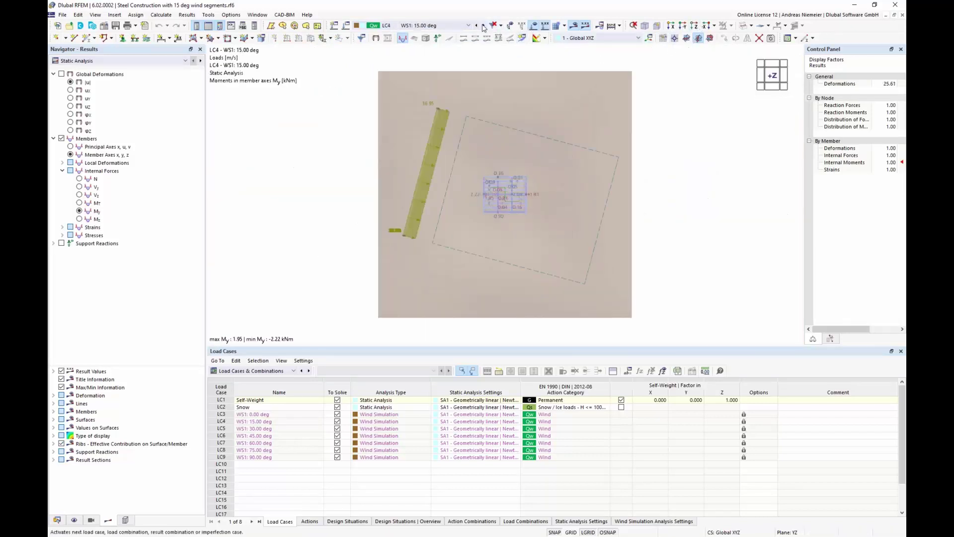
pyautogui.click(483, 27)
pyautogui.click(483, 27)
pyautogui.click(484, 27)
pyautogui.click(484, 27)
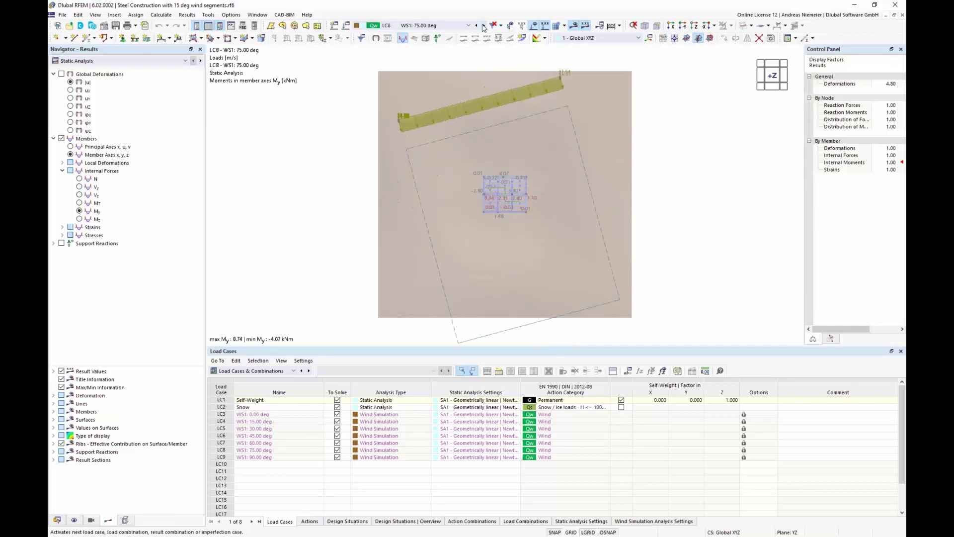
pyautogui.click(484, 28)
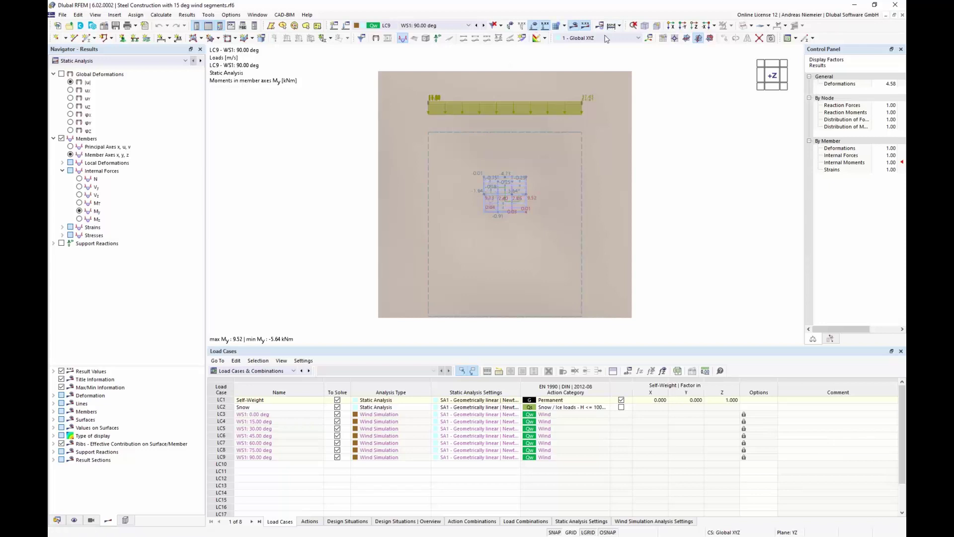
# Calculate all load cases, combinations and the steel design
pyautogui.click(224, 407)
pyautogui.click(619, 25)
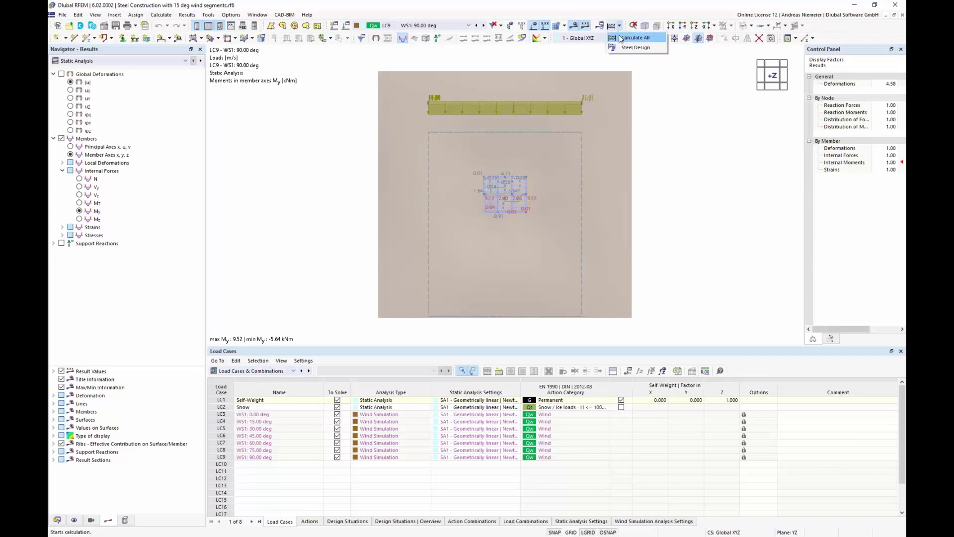
pyautogui.click(631, 38)
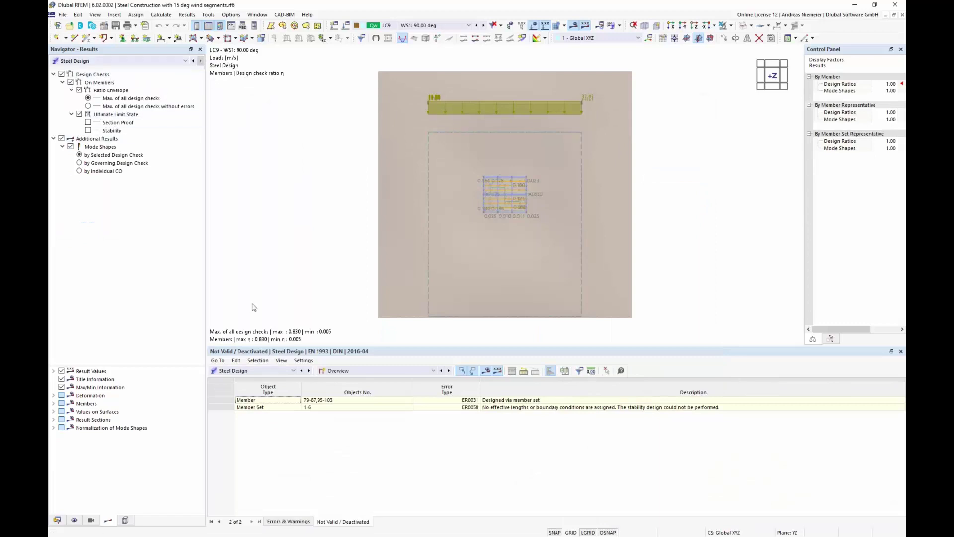
# Enlarge the load combinations table and examine the snow and wind factors in CO1 to CO23, then restore the table's height
pyautogui.click(243, 370)
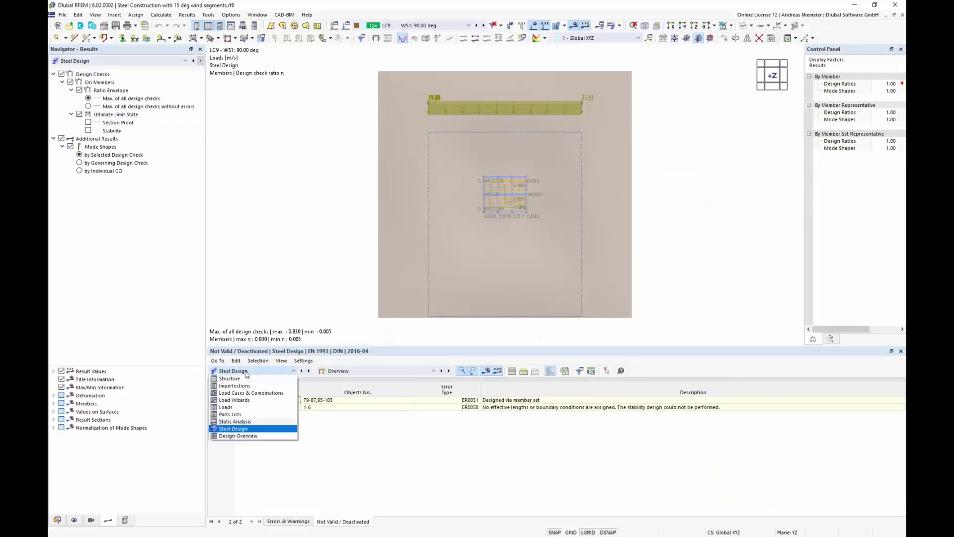
pyautogui.click(250, 393)
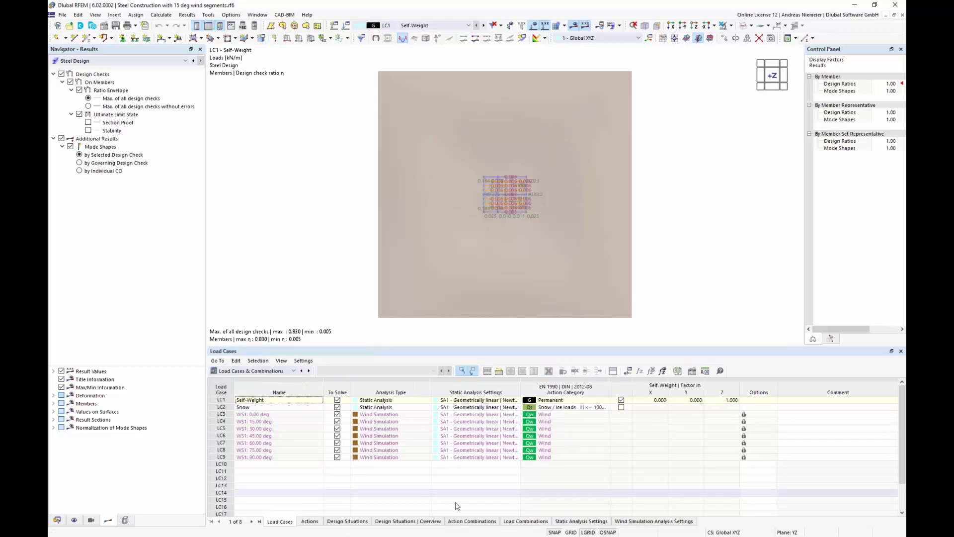
pyautogui.click(541, 521)
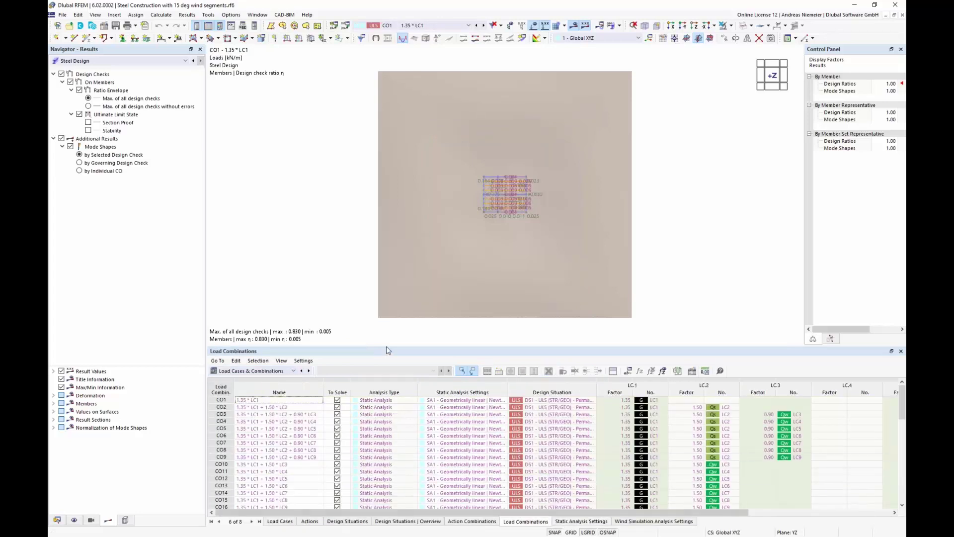
pyautogui.moveTo(387, 345); pyautogui.dragTo(380, 190)
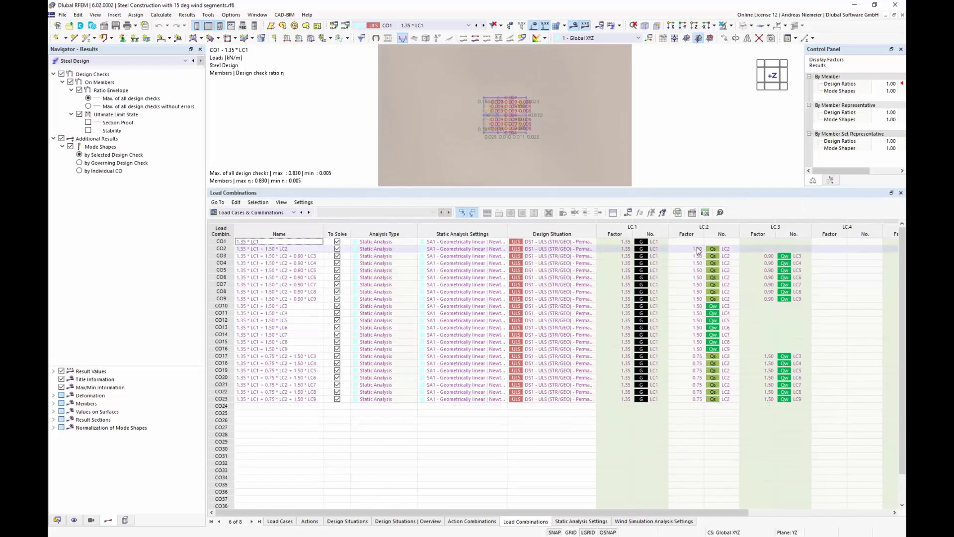
pyautogui.moveTo(694, 249); pyautogui.dragTo(694, 349)
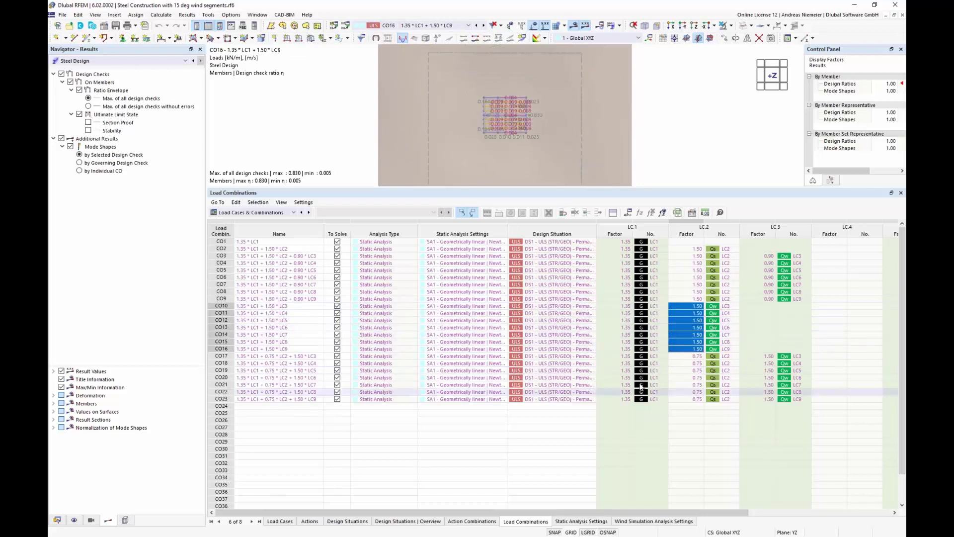
pyautogui.moveTo(755, 356); pyautogui.dragTo(757, 392)
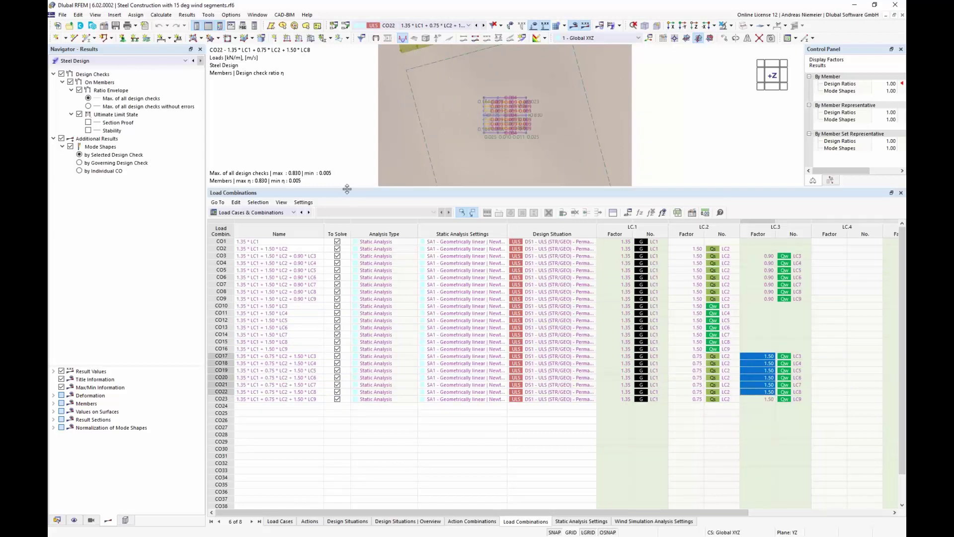
pyautogui.moveTo(346, 188); pyautogui.dragTo(342, 352)
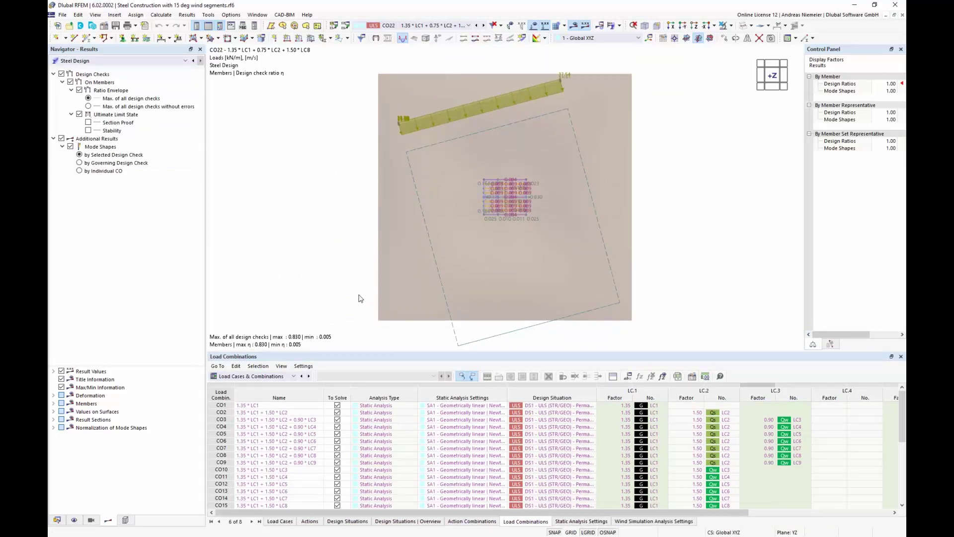
# Show the steel design ratios on members by design situation and select the axial and shear stress check SP6100.00 governed by CO21
pyautogui.click(264, 376)
pyautogui.click(253, 435)
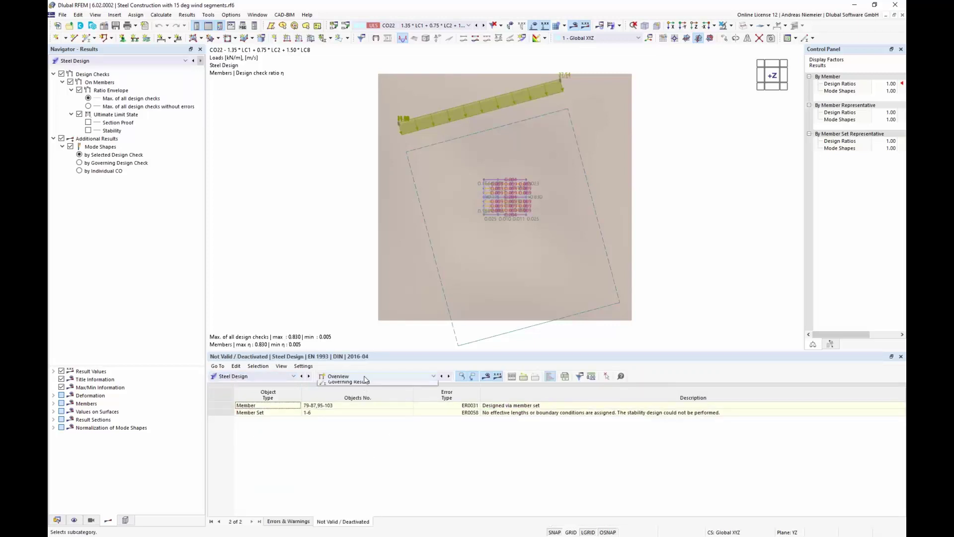
pyautogui.click(373, 376)
pyautogui.click(372, 398)
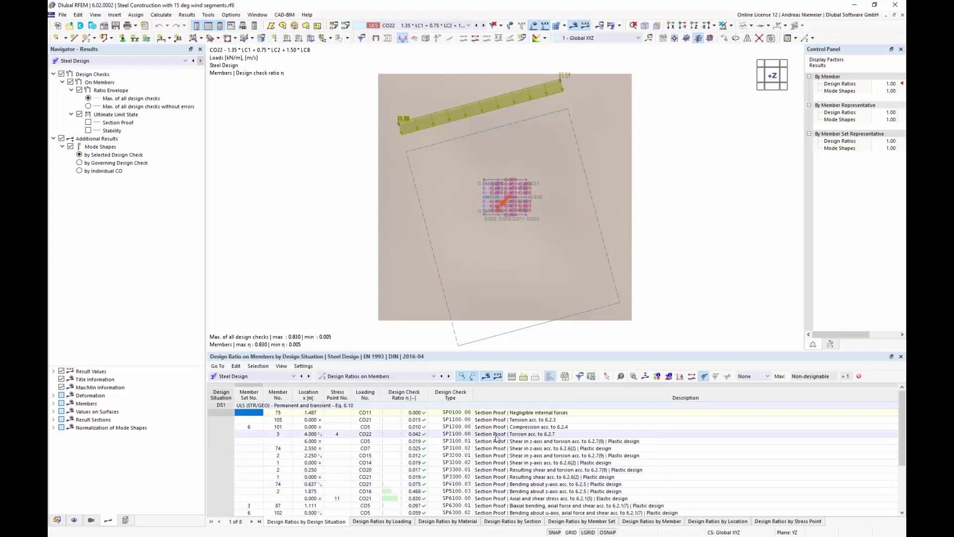
pyautogui.scroll(3, 484, 454)
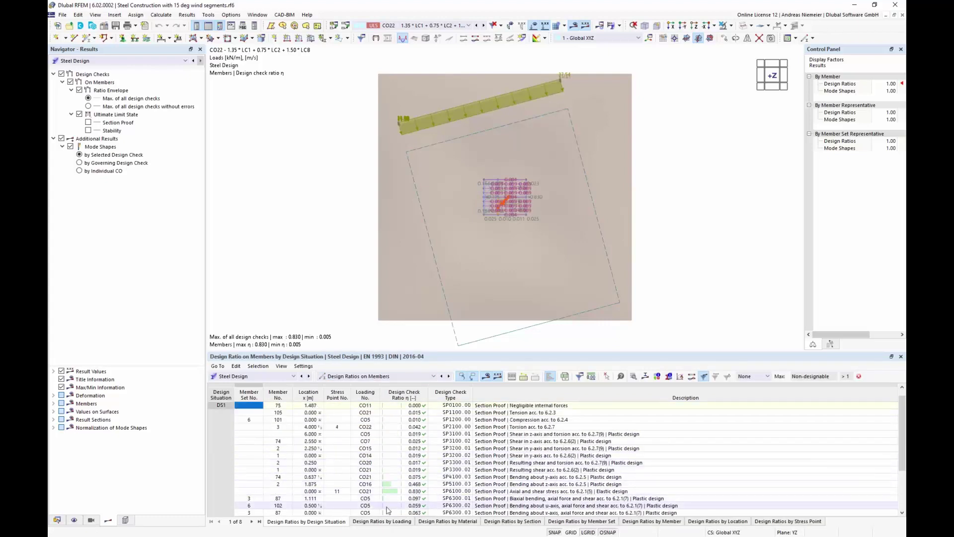
pyautogui.click(496, 491)
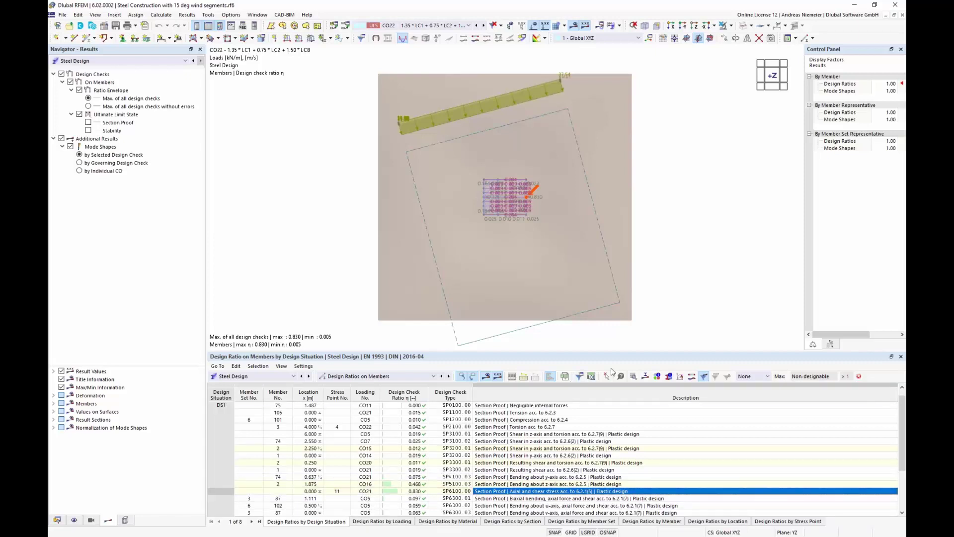
# Examine the design check details of the axial and shear stress check SP6100, including its formula
pyautogui.doubleClick(603, 492)
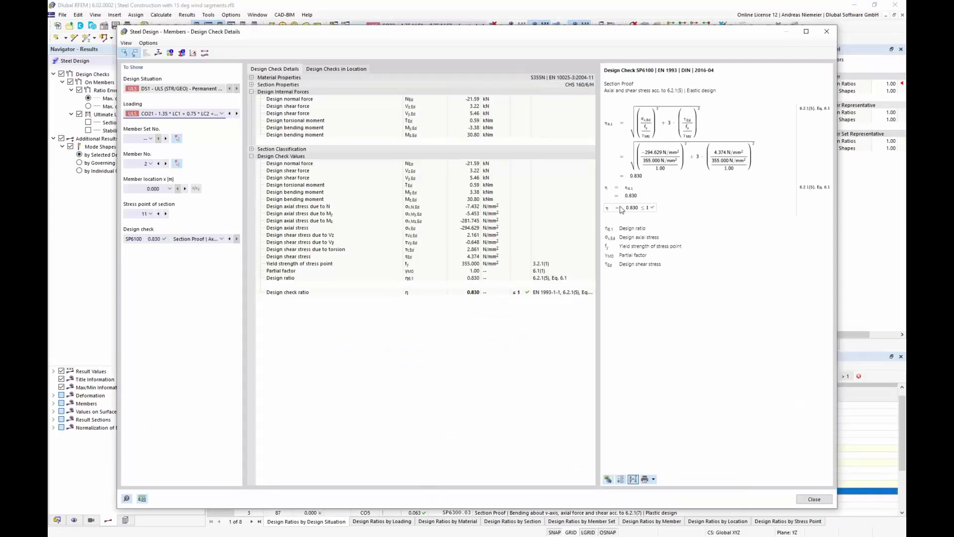
pyautogui.click(819, 500)
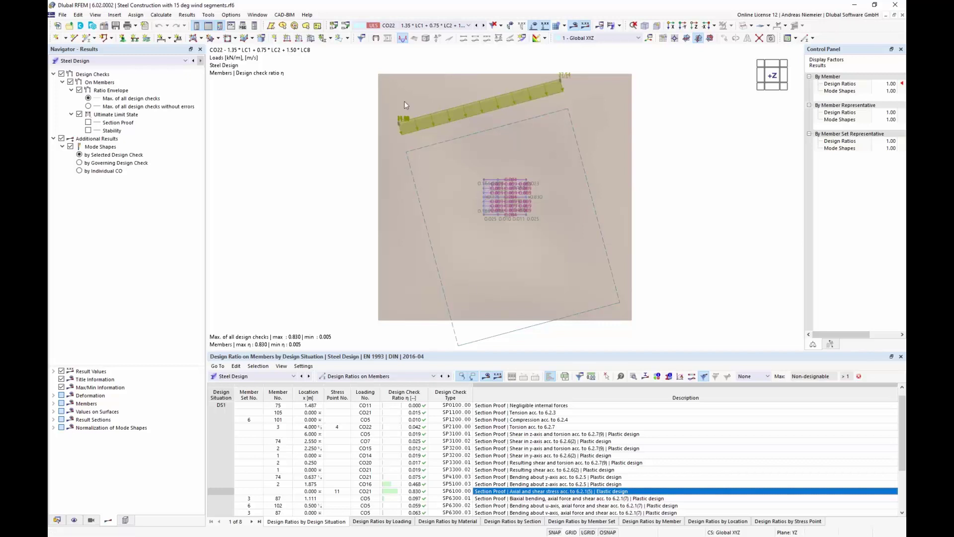
# Examine the wind simulation analysis settings of WA1 and the simulation types available for it
pyautogui.click(167, 15)
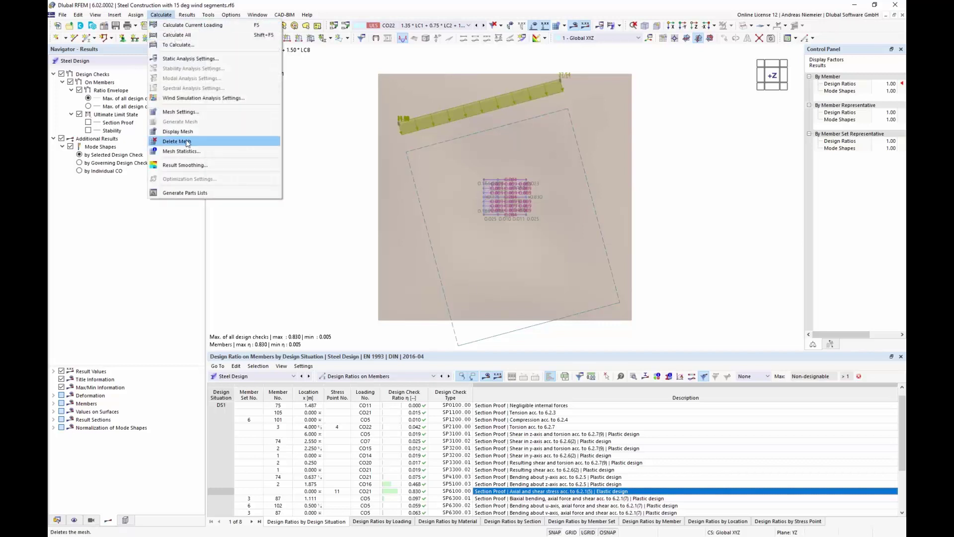
pyautogui.click(201, 98)
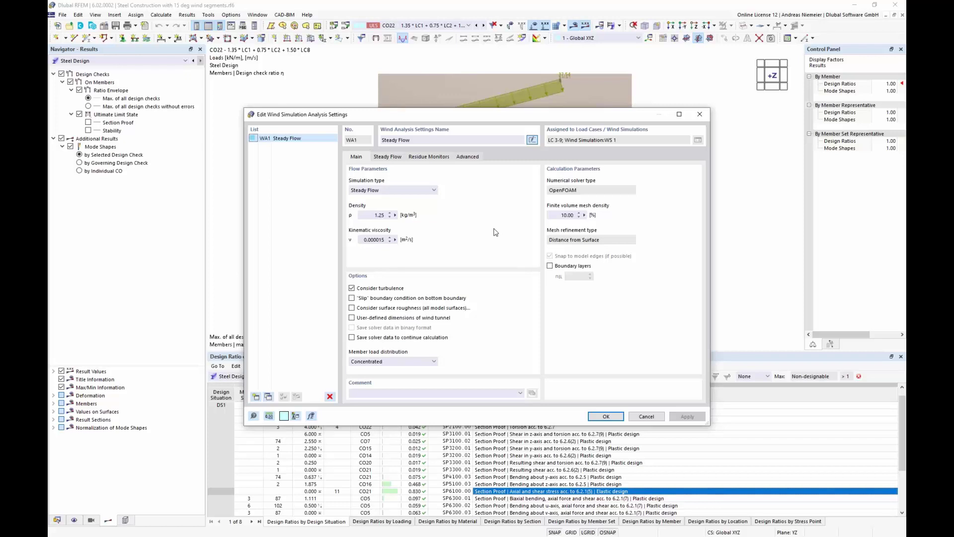
pyautogui.click(434, 191)
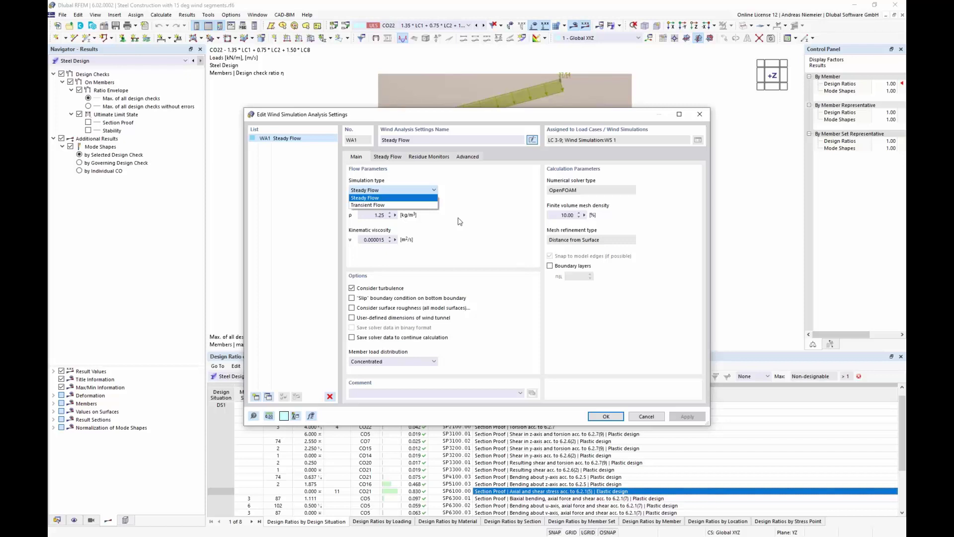
pyautogui.click(474, 193)
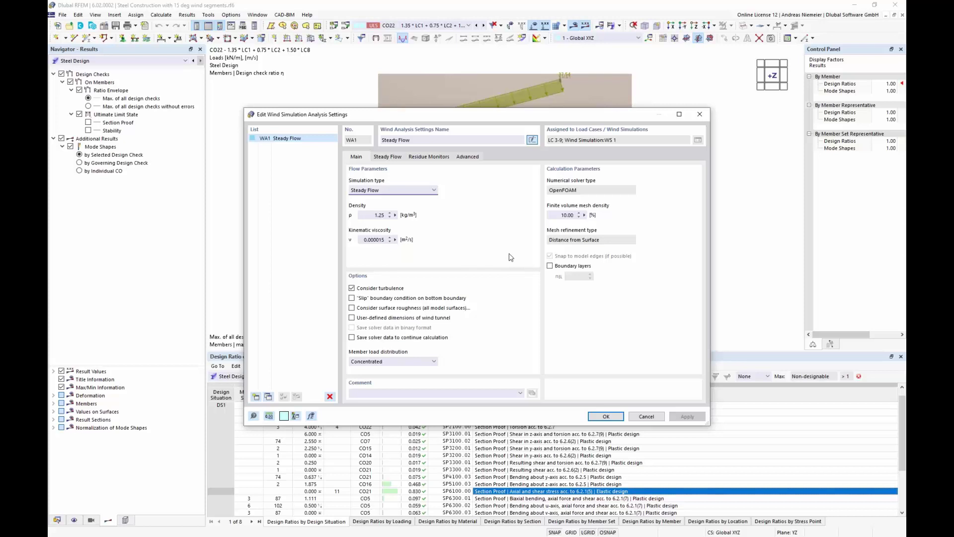
pyautogui.click(646, 416)
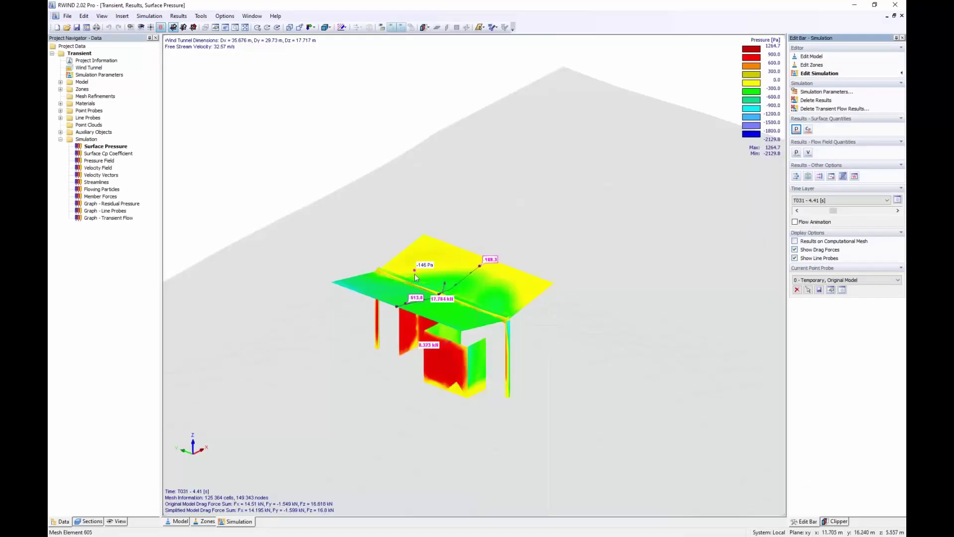
# In RWIND, hide the drag forces on the transient model's surface pressure results
pyautogui.moveTo(485, 416); pyautogui.dragTo(313, 219, button='middle')
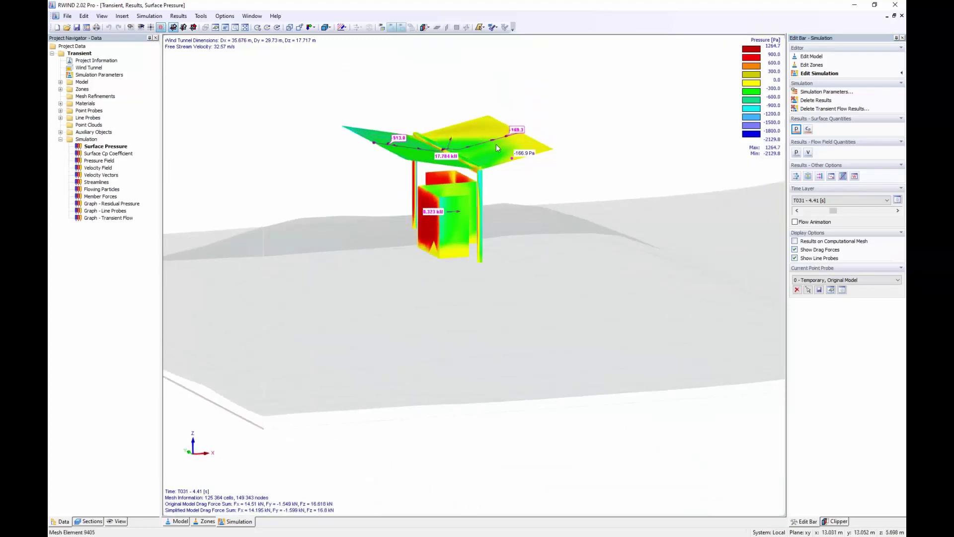
pyautogui.click(794, 249)
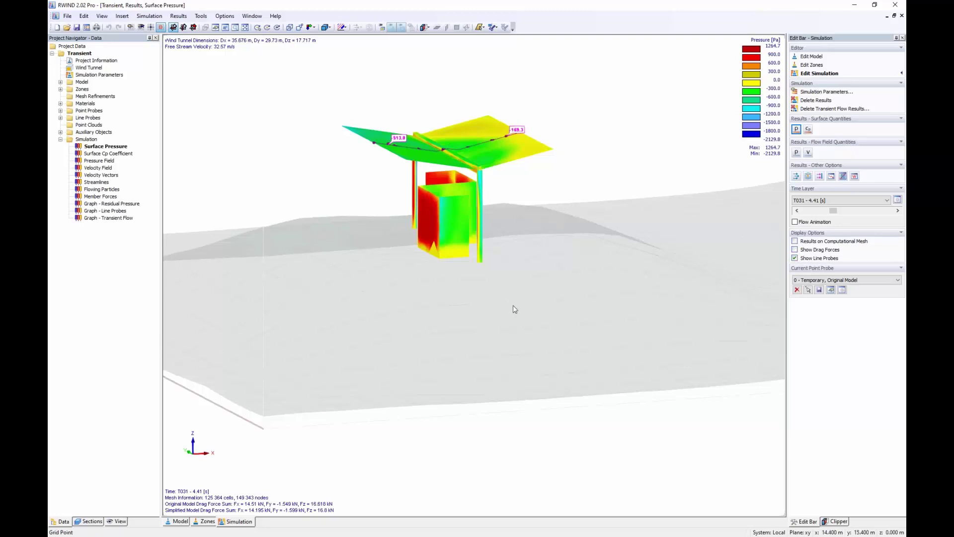
pyautogui.keyDown('ctrl'); pyautogui.moveTo(515, 310); pyautogui.dragTo(598, 341, button='middle'); pyautogui.keyUp('ctrl')
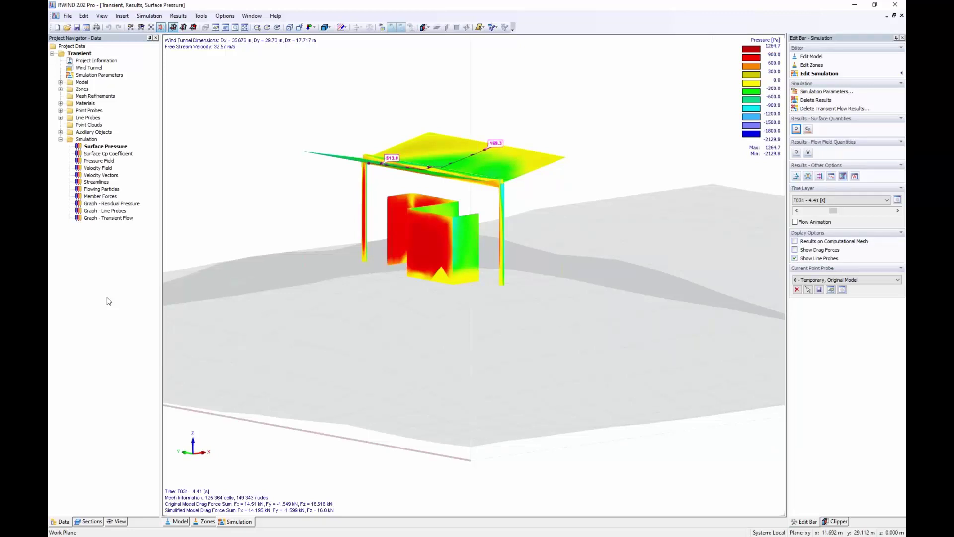
# Examine the simulation parameters for the transient flow and the time layers selectable as master time layer for RFEM
pyautogui.doubleClick(99, 75)
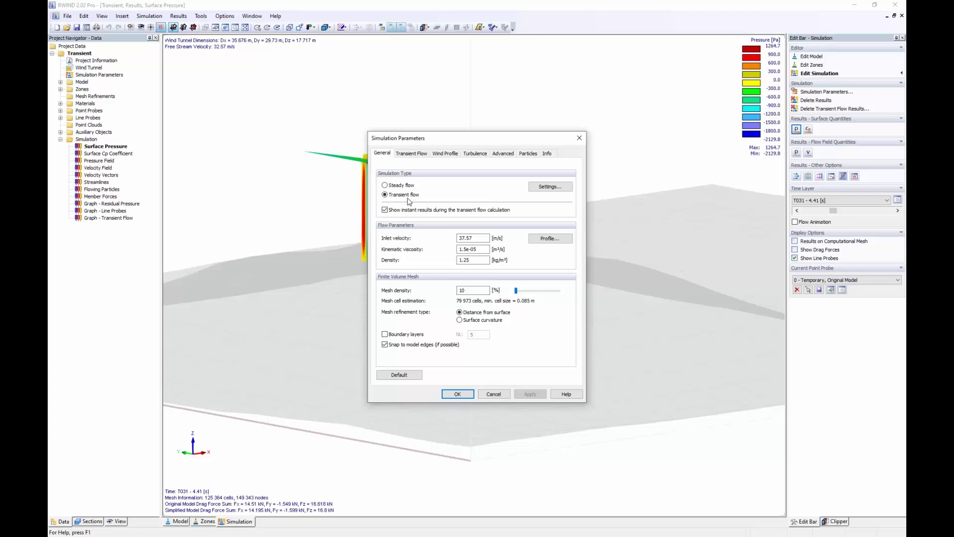
pyautogui.click(411, 153)
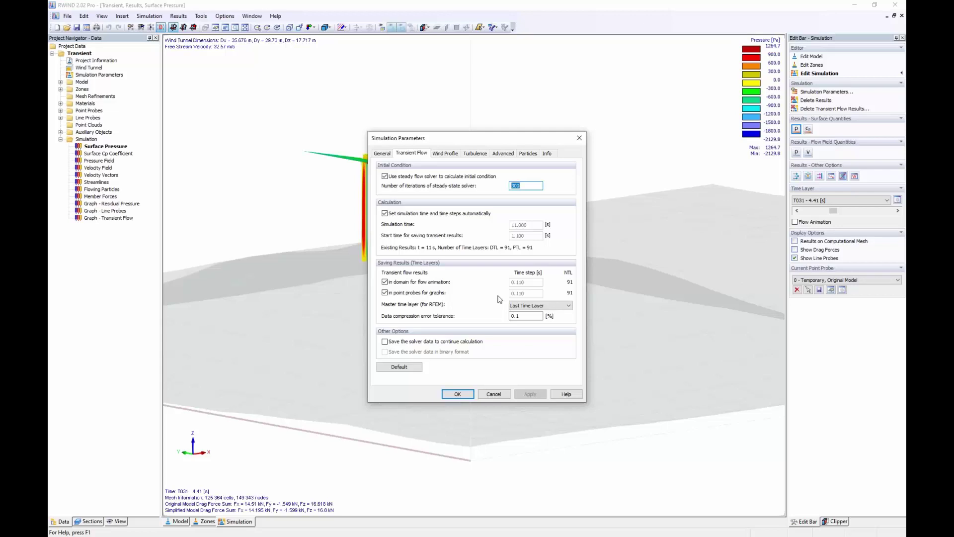
pyautogui.click(567, 305)
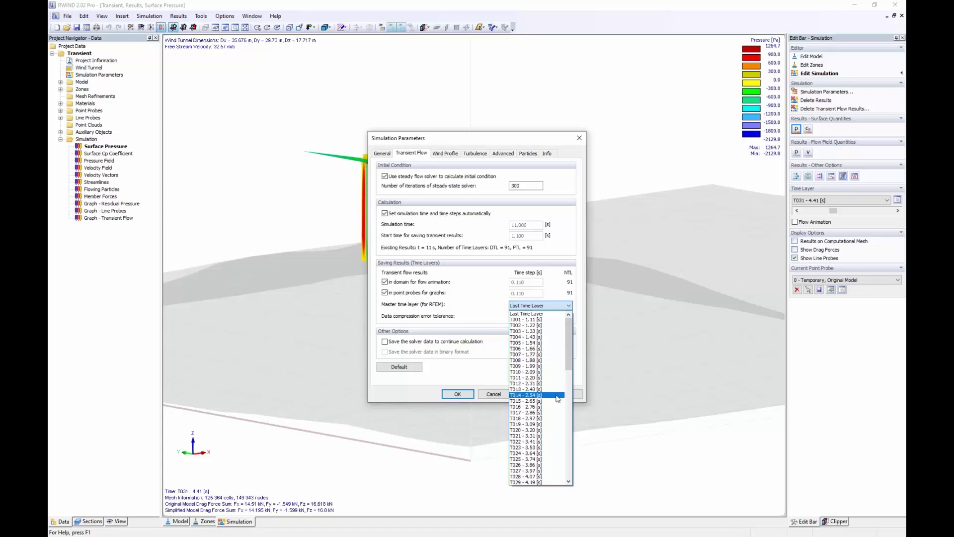
pyautogui.click(460, 322)
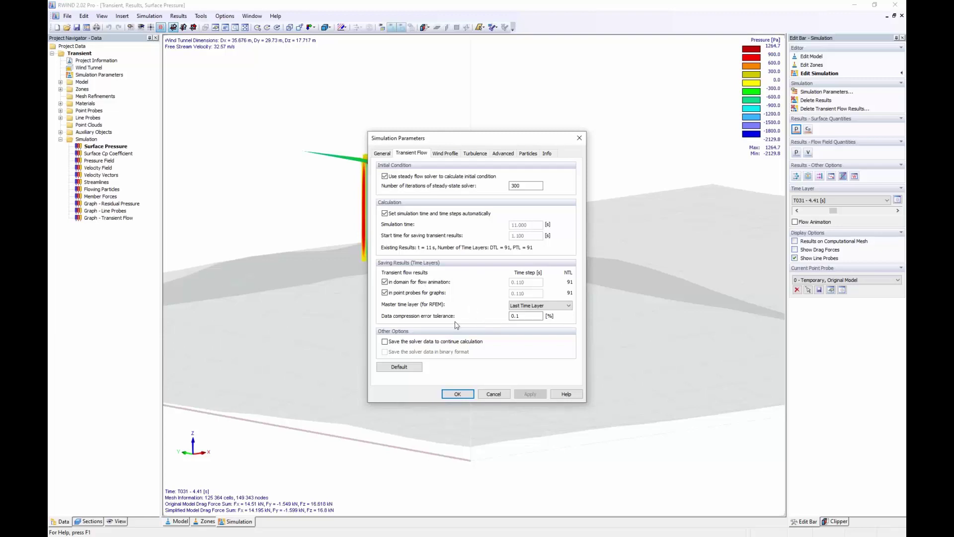
pyautogui.click(494, 394)
# Show the surface pressure on the canopy at time layer T028 - 4.07 s
pyautogui.click(845, 200)
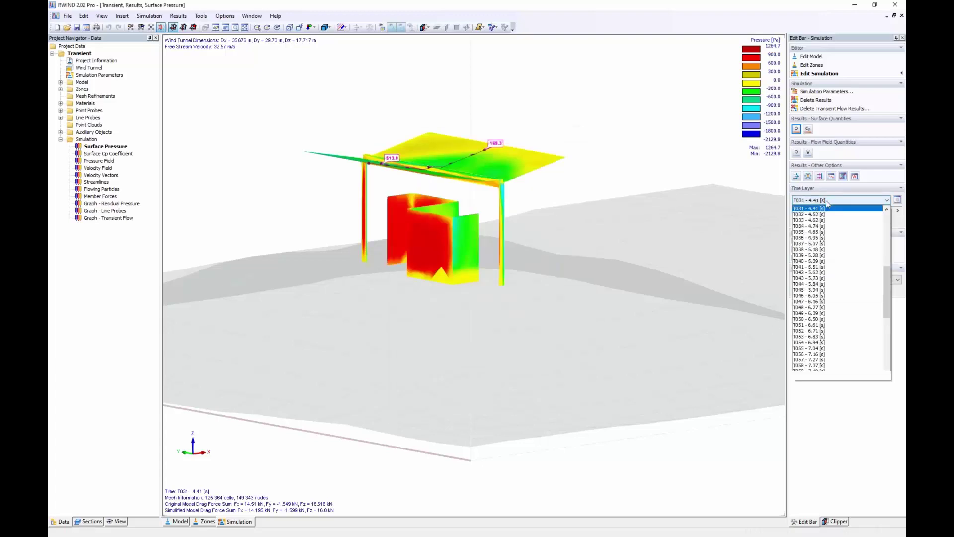
pyautogui.scroll(-10, 827, 300)
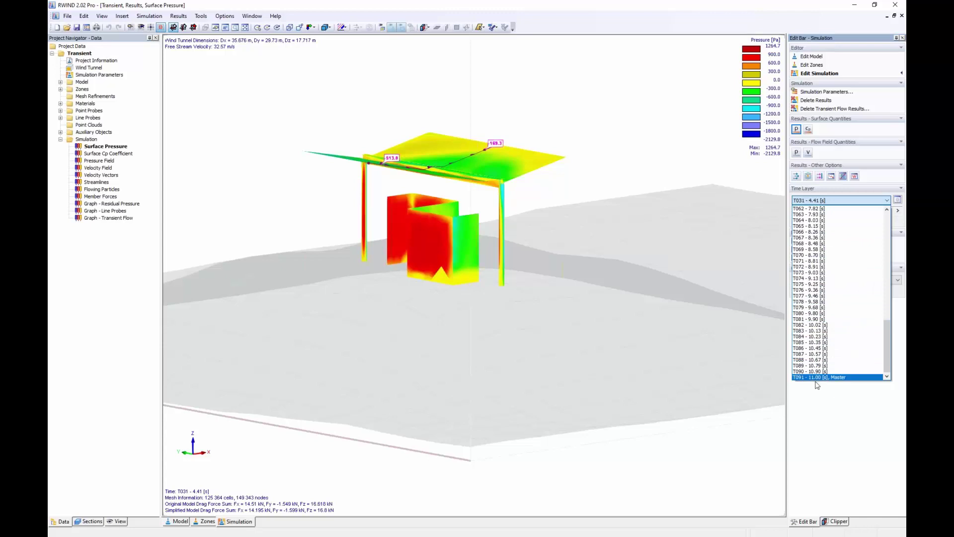
pyautogui.scroll(1, 838, 346)
pyautogui.scroll(13, 838, 346)
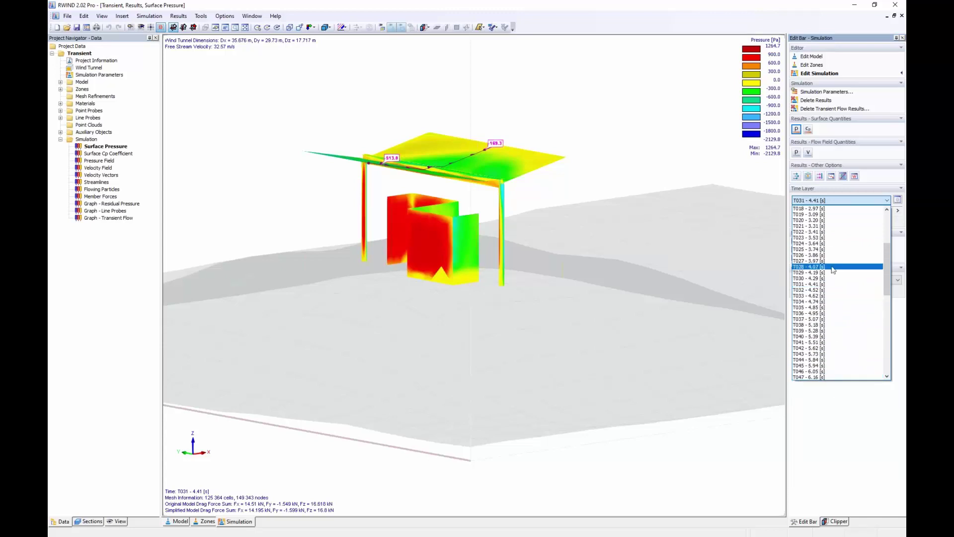
pyautogui.click(830, 264)
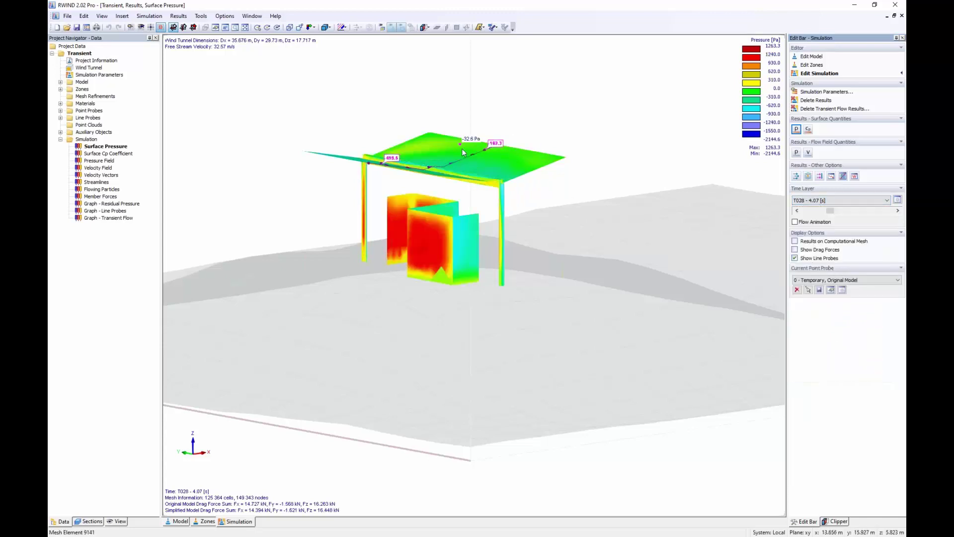
pyautogui.scroll(1, 456, 124)
pyautogui.scroll(-1, 456, 124)
pyautogui.keyDown('ctrl'); pyautogui.moveTo(456, 124); pyautogui.dragTo(458, 153, button='middle'); pyautogui.keyUp('ctrl')
pyautogui.scroll(2, 458, 154)
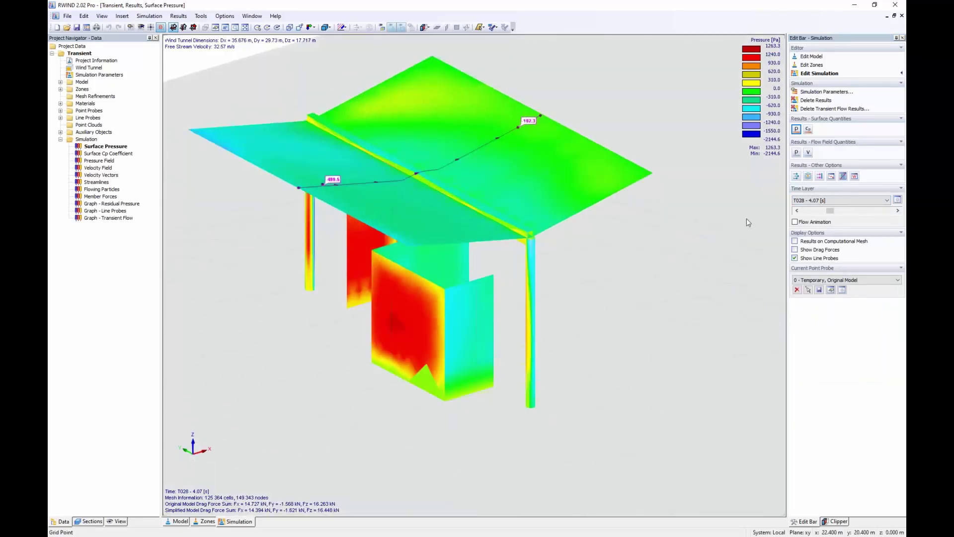
# Step the surface pressure results from time layer T042 - 5.62 s to T047 - 6.16 s, and play and stop the flow animation
pyautogui.click(840, 200)
pyautogui.click(821, 293)
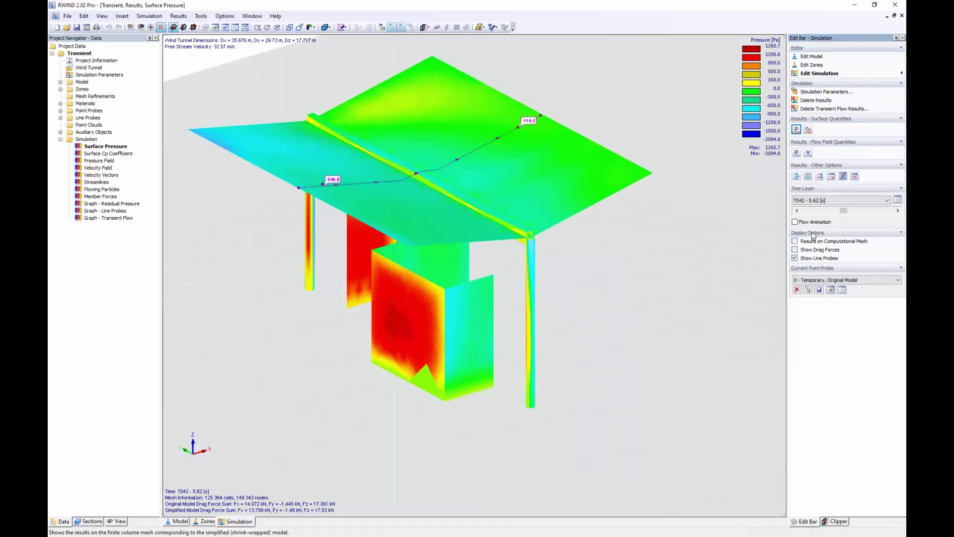
pyautogui.click(898, 210)
pyautogui.click(897, 211)
pyautogui.click(897, 210)
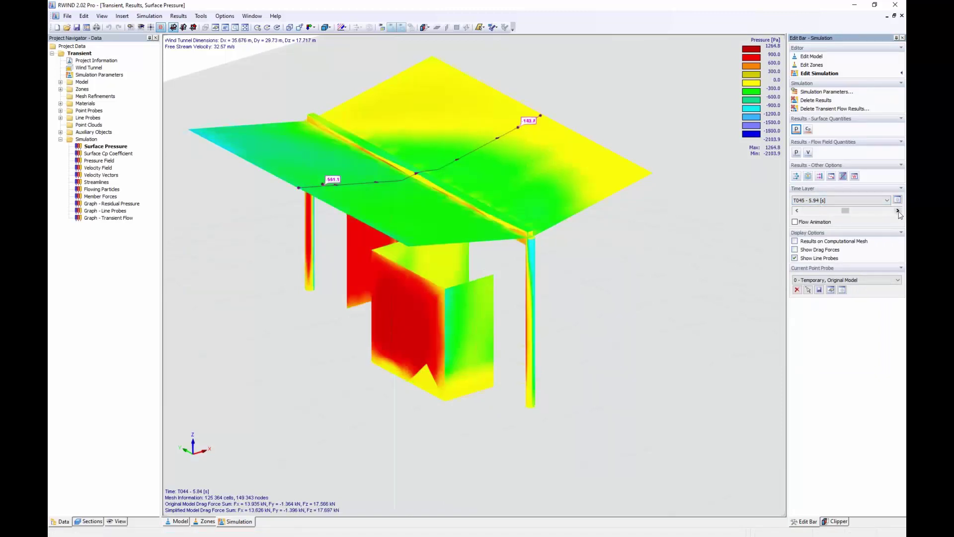
pyautogui.click(898, 210)
pyautogui.click(898, 210)
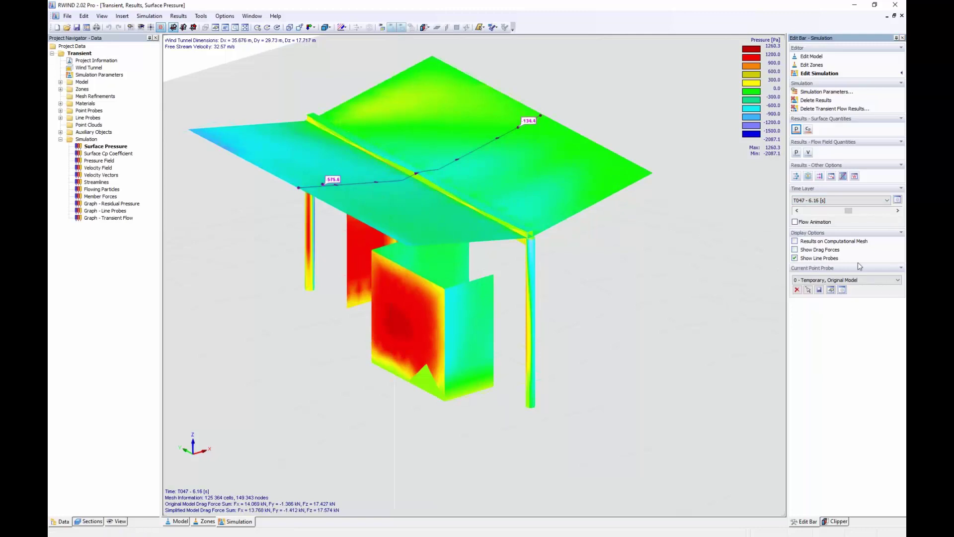
pyautogui.click(795, 221)
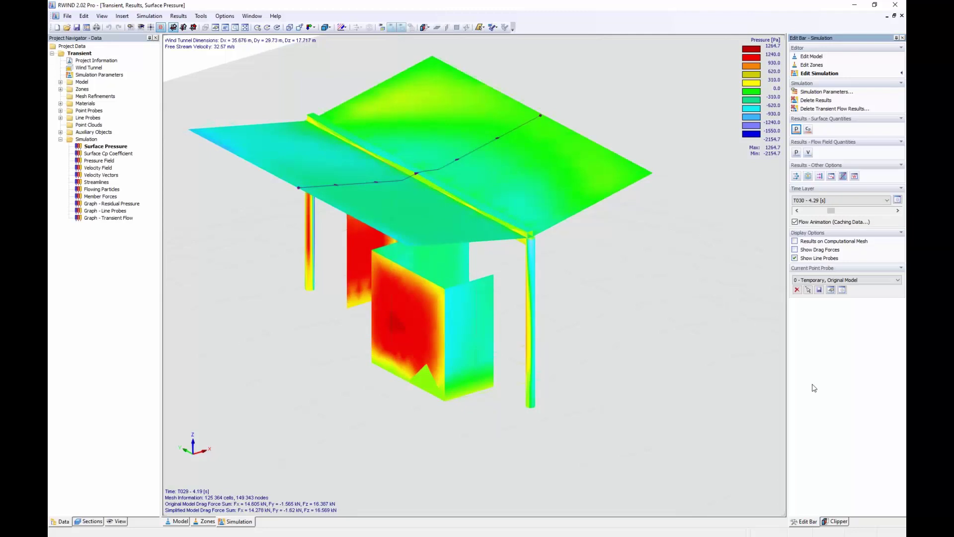
pyautogui.click(794, 222)
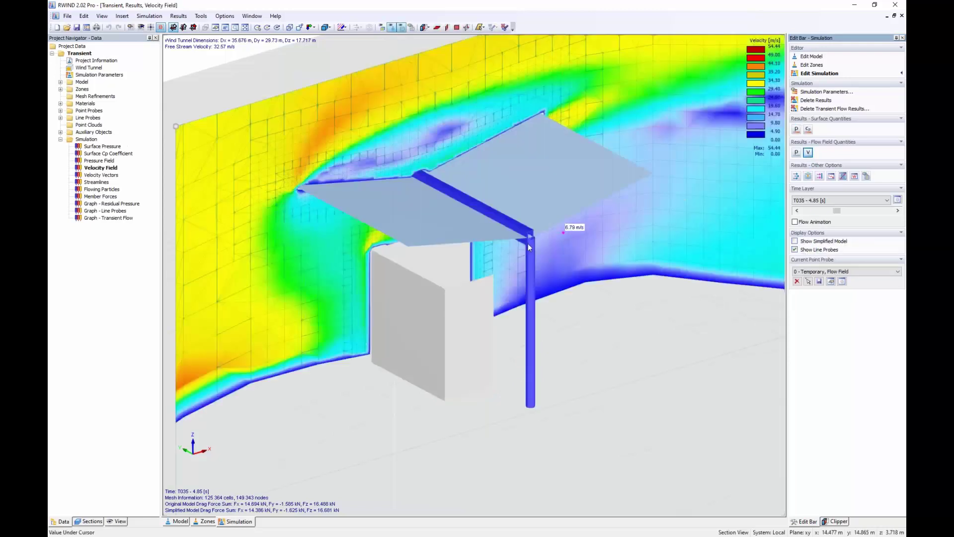
# View the velocity field section from the side and play its flow animation, stopping it after viewing
pyautogui.scroll(-3, 560, 295)
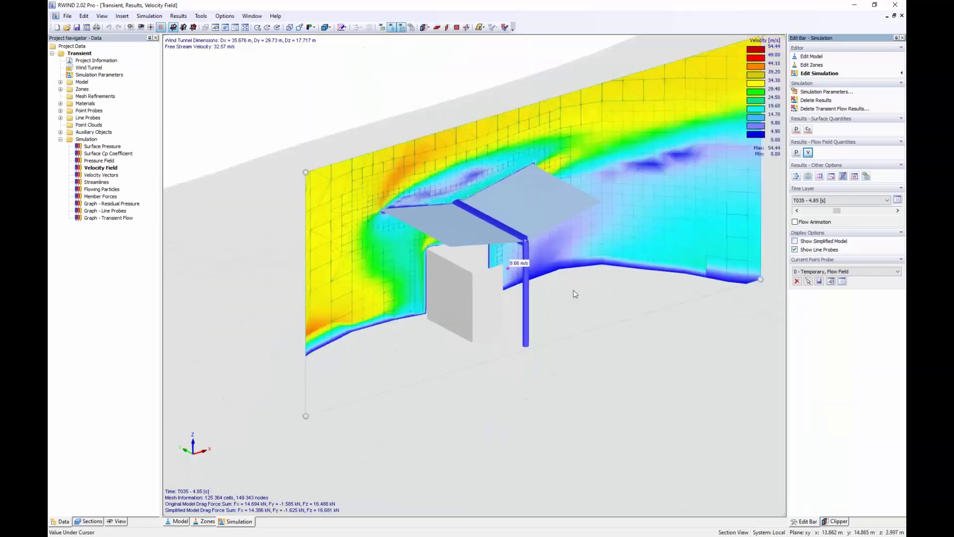
pyautogui.moveTo(560, 295); pyautogui.dragTo(386, 197, button='middle')
pyautogui.scroll(3, 388, 219)
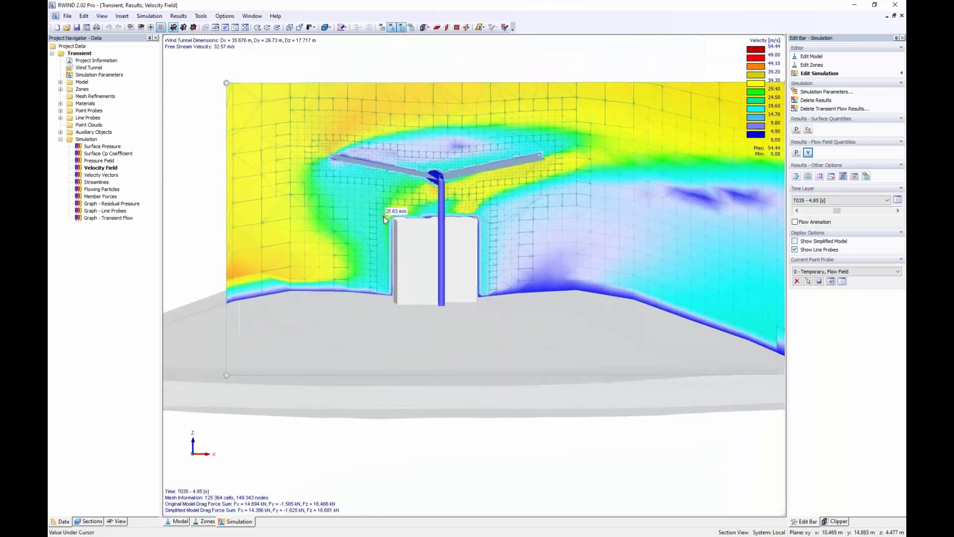
pyautogui.moveTo(438, 230); pyautogui.dragTo(440, 225, button='middle')
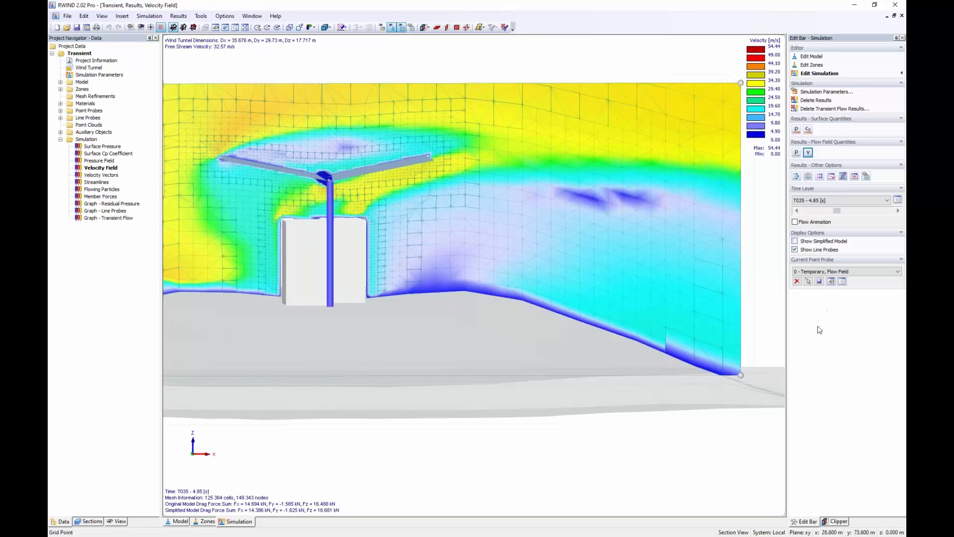
pyautogui.click(795, 222)
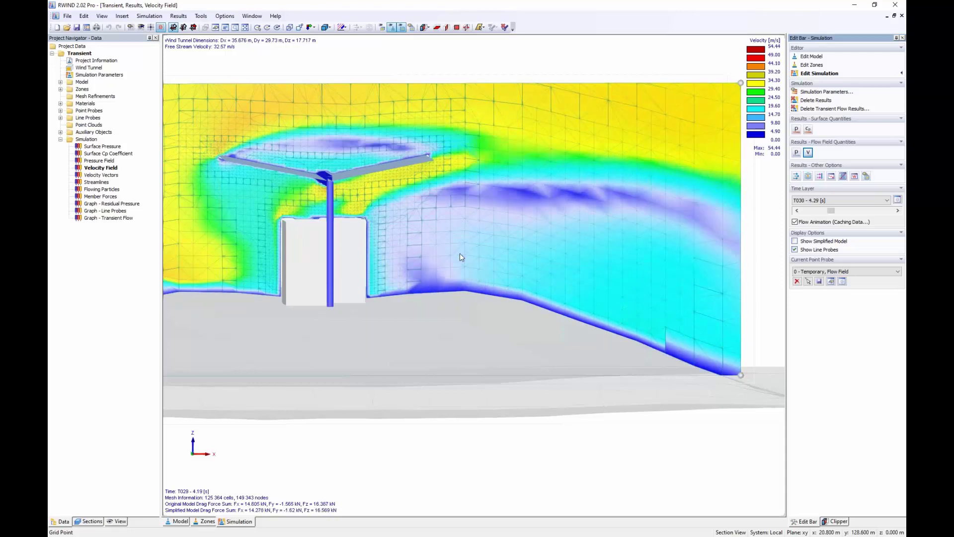
pyautogui.click(794, 222)
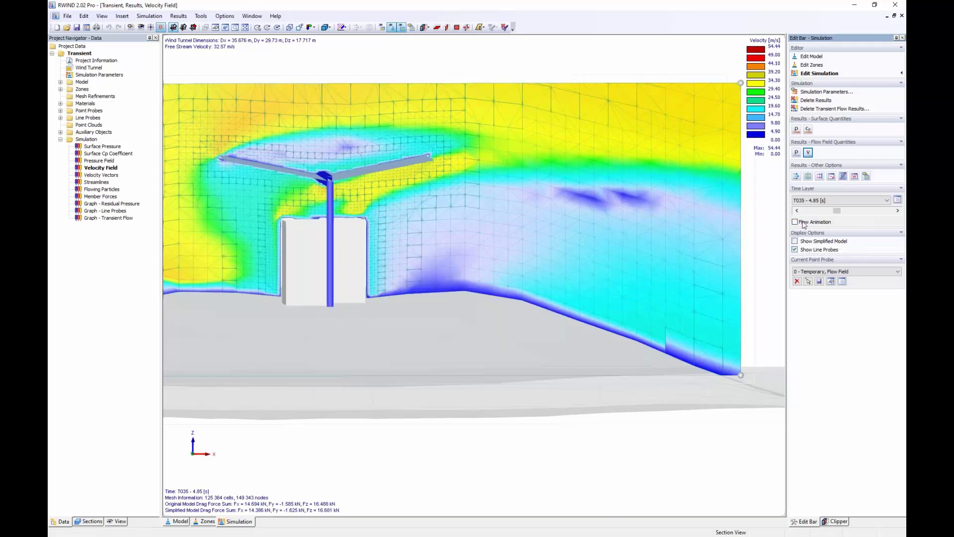
# Show the velocity vectors in the section, stop their flow animation, and view the whole section plane in perspective
pyautogui.click(795, 176)
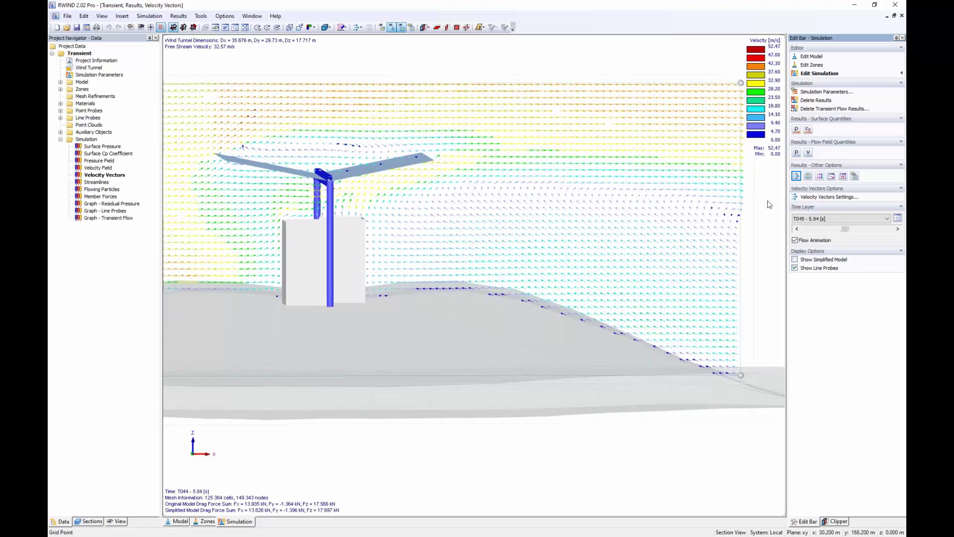
pyautogui.click(795, 240)
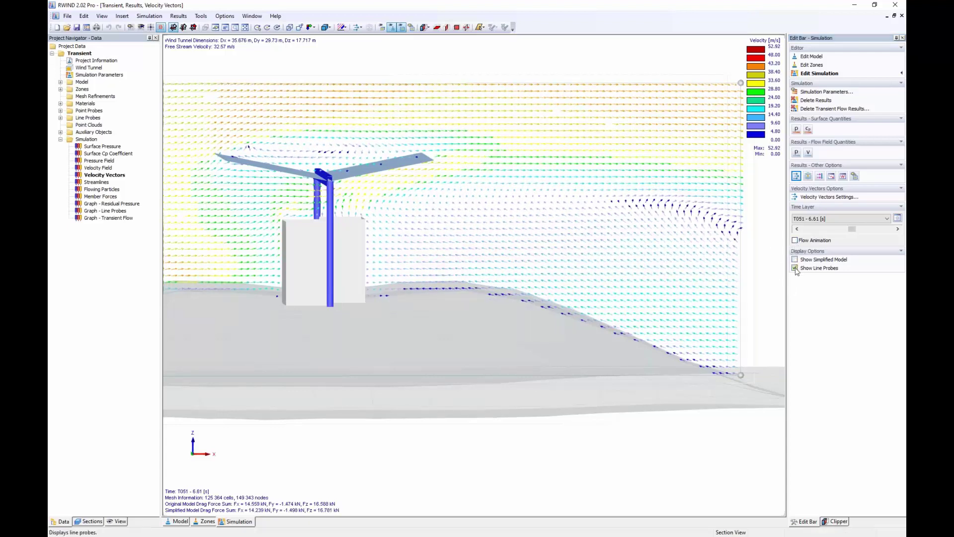
pyautogui.scroll(-1, 482, 255)
pyautogui.keyDown('ctrl'); pyautogui.moveTo(484, 255); pyautogui.dragTo(575, 300, button='middle'); pyautogui.keyUp('ctrl')
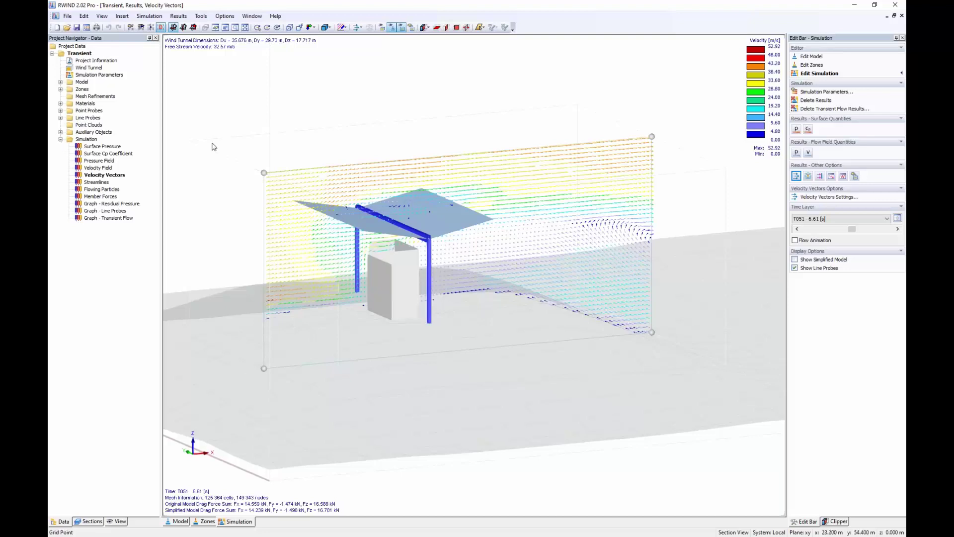
# Collapse the simulation results in the project tree, look through the materials and point clouds, and list the defined zones
pyautogui.click(60, 139)
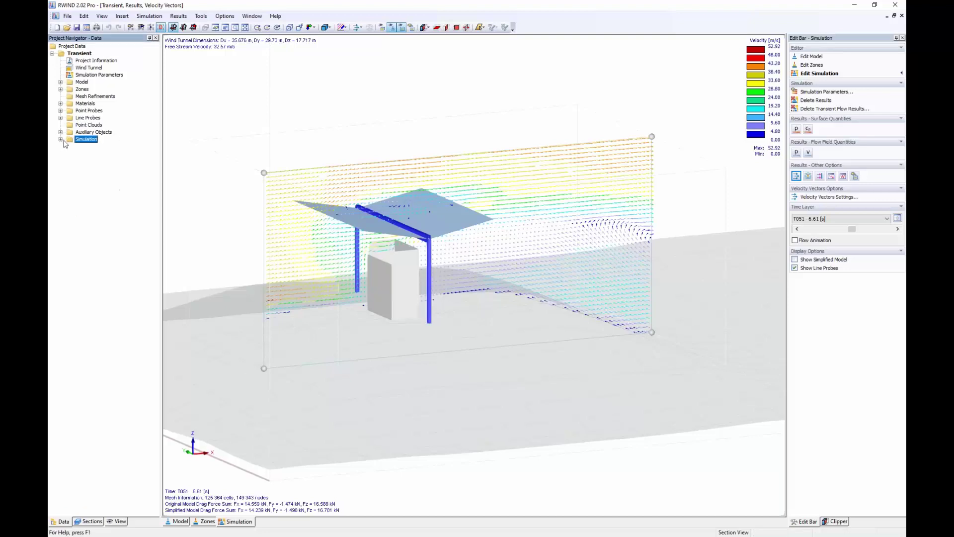
pyautogui.click(60, 89)
pyautogui.click(60, 89)
pyautogui.click(60, 103)
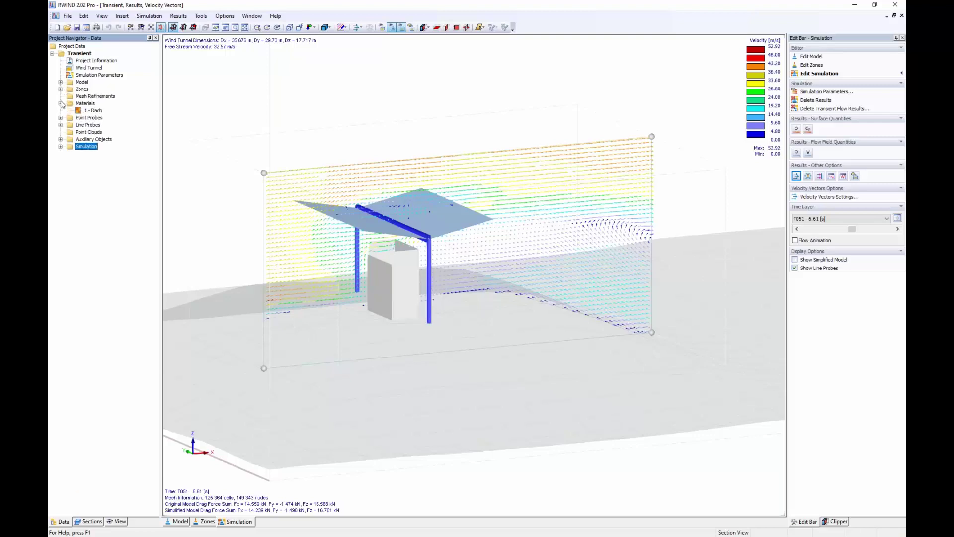
pyautogui.click(60, 104)
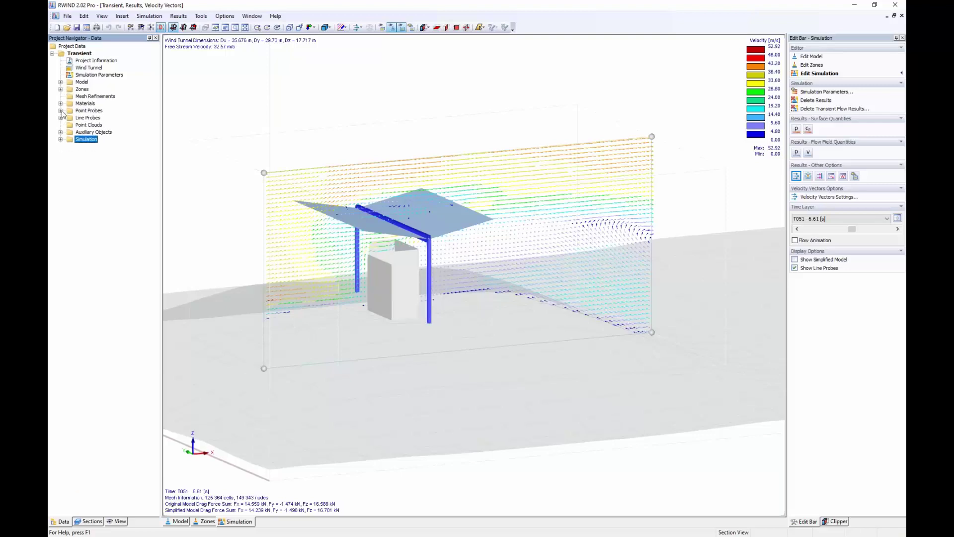
pyautogui.click(92, 125)
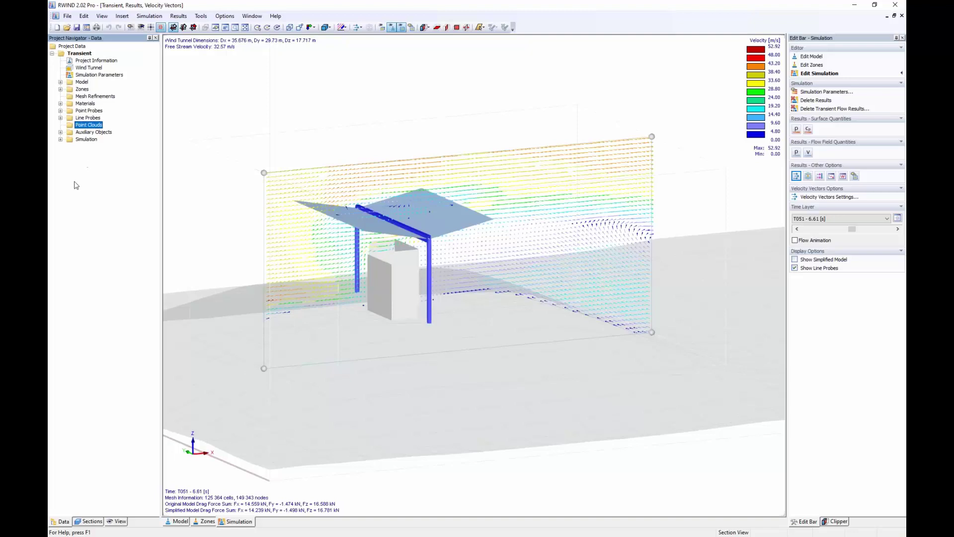
pyautogui.doubleClick(82, 90)
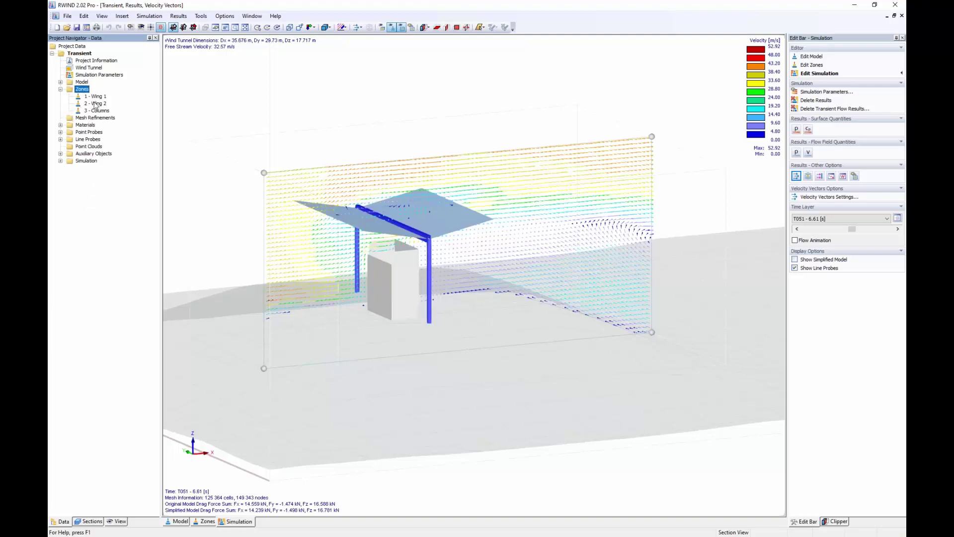
# Show the zones on the model and isolate the mesh sections of Wing 1 and Wing 2 in turn, ending on Wing 1
pyautogui.click(202, 523)
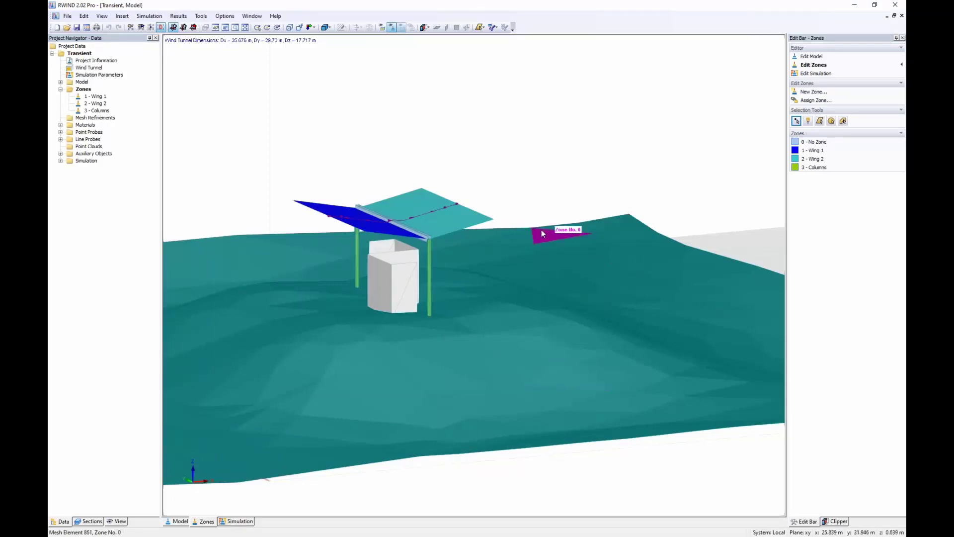
pyautogui.moveTo(541, 229); pyautogui.dragTo(467, 182, button='middle')
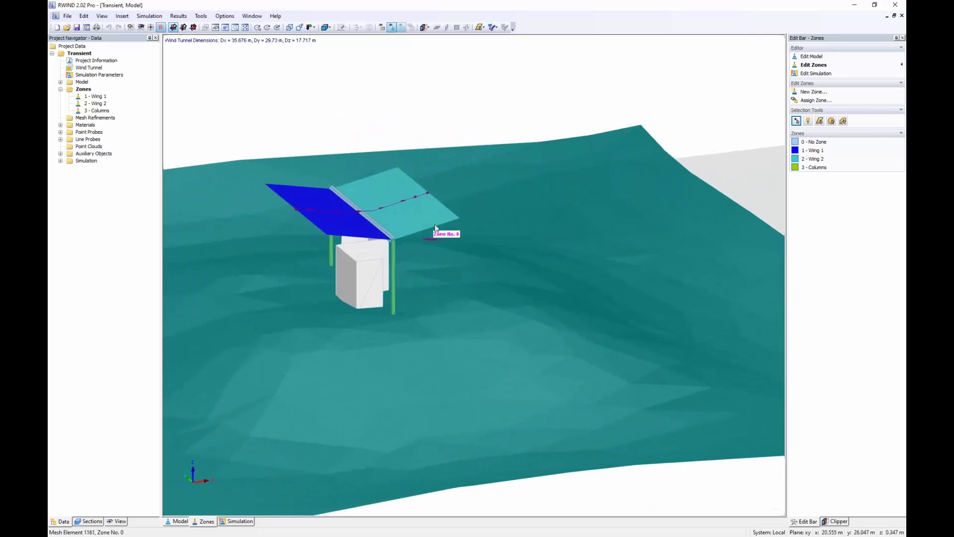
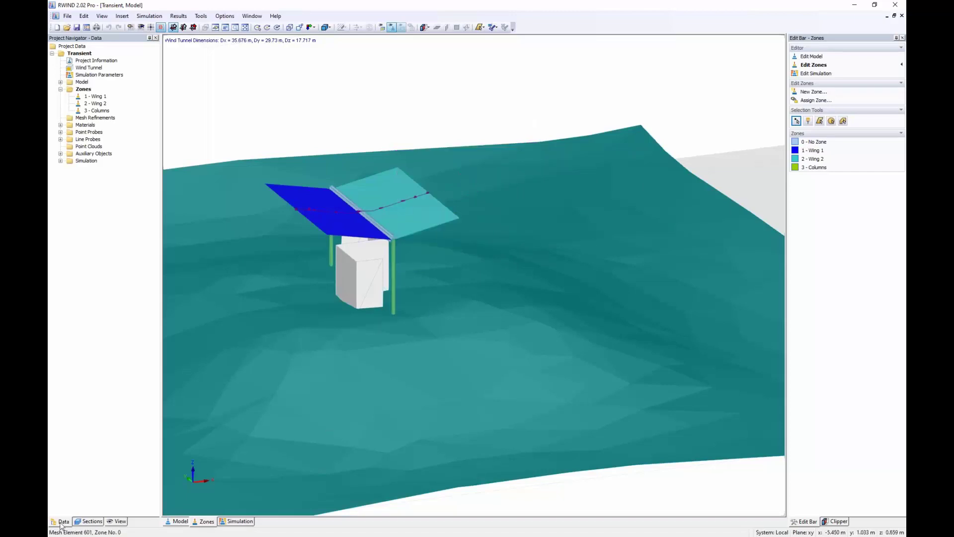
pyautogui.moveTo(217, 503); pyautogui.dragTo(308, 433, button='middle')
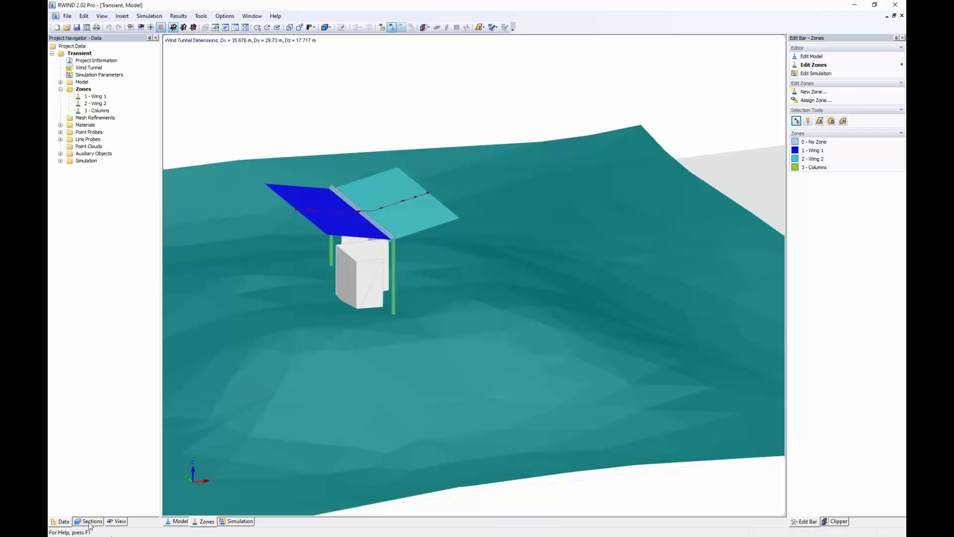
pyautogui.click(88, 520)
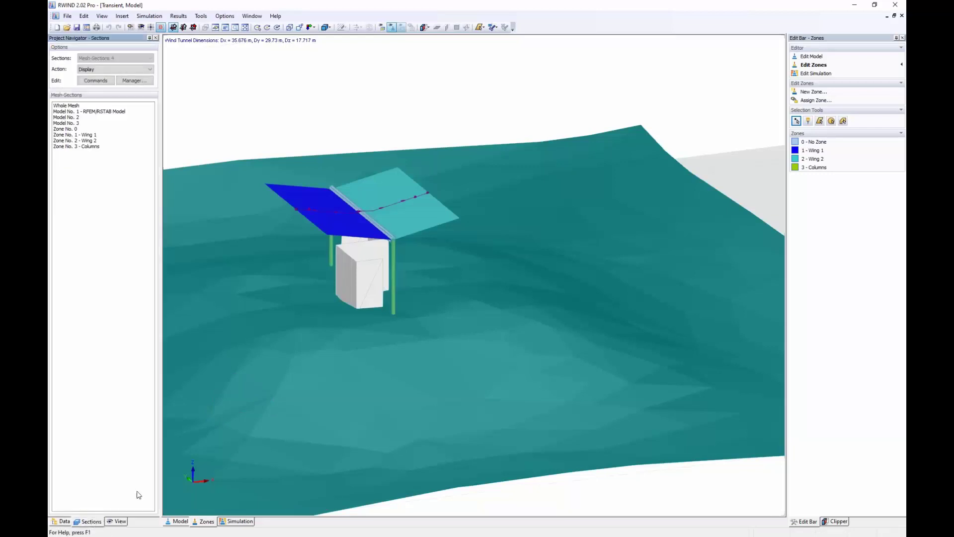
pyautogui.click(90, 135)
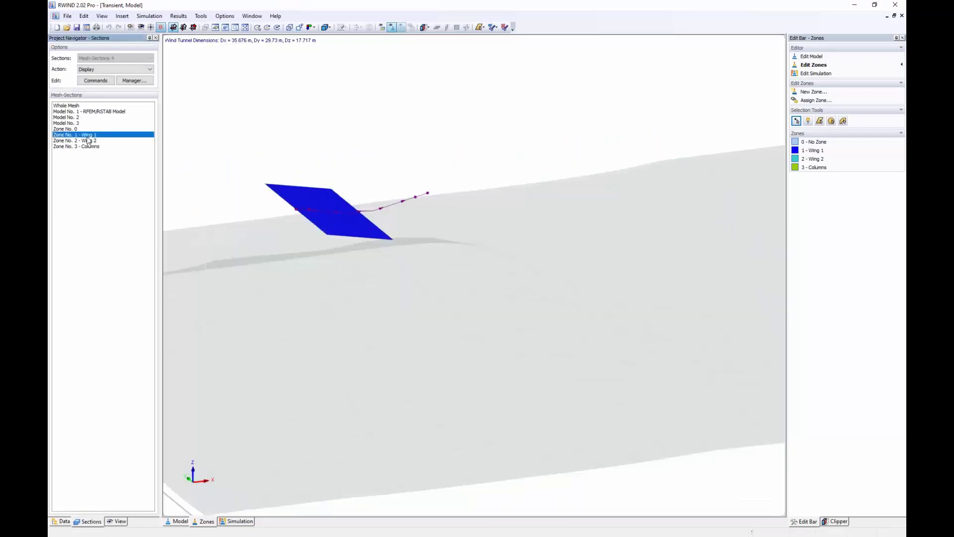
pyautogui.click(84, 141)
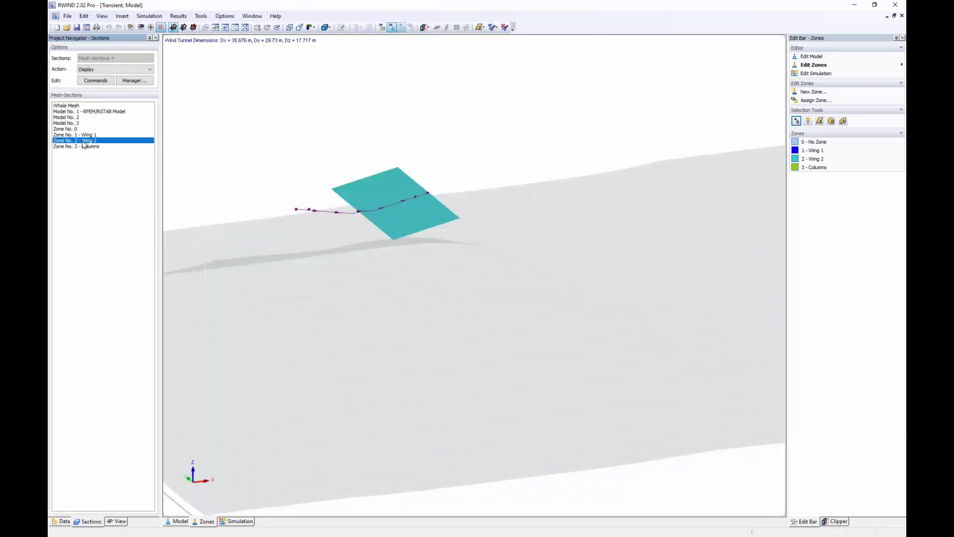
pyautogui.click(89, 135)
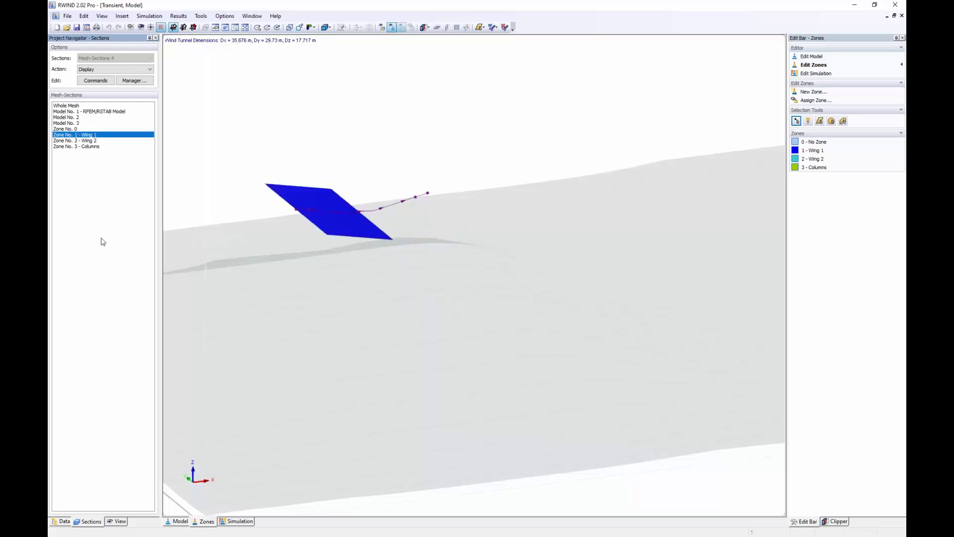
# Show the surface pressure results for zones Flügel 1 and Flügel 2 separately and together, ending with only Flügel 1 displayed
pyautogui.click(232, 521)
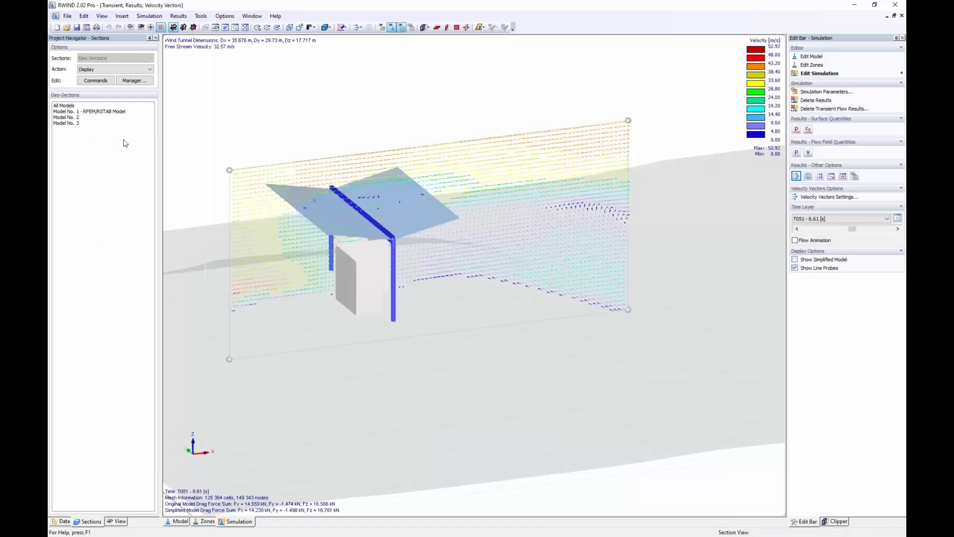
pyautogui.click(796, 130)
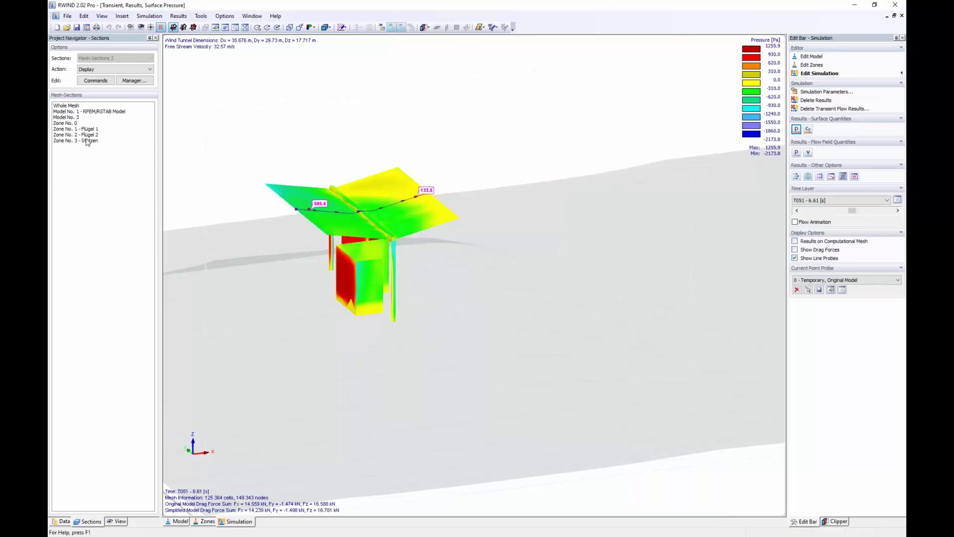
pyautogui.click(89, 129)
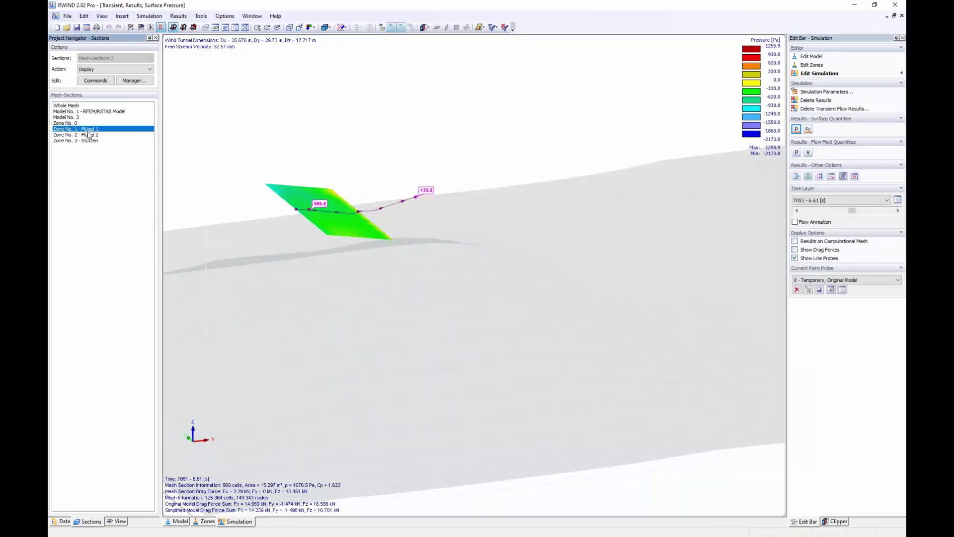
pyautogui.click(91, 135)
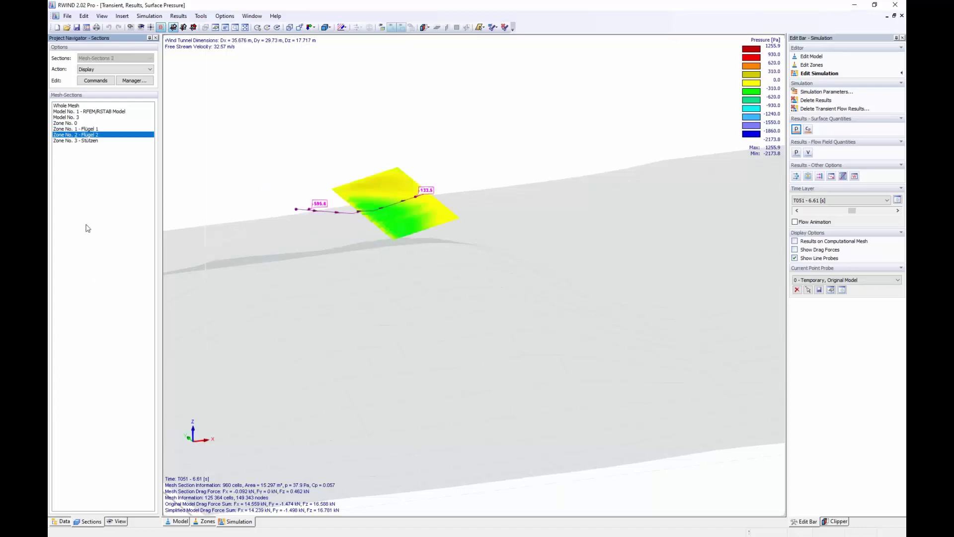
pyautogui.keyDown('ctrl'); pyautogui.click(94, 129); pyautogui.keyUp('ctrl')
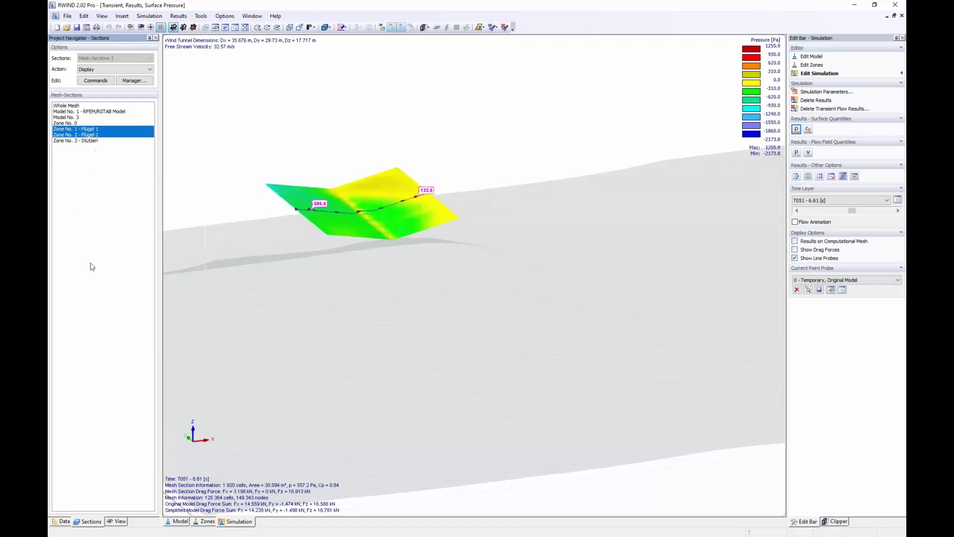
pyautogui.keyDown('ctrl'); pyautogui.click(94, 135); pyautogui.keyUp('ctrl')
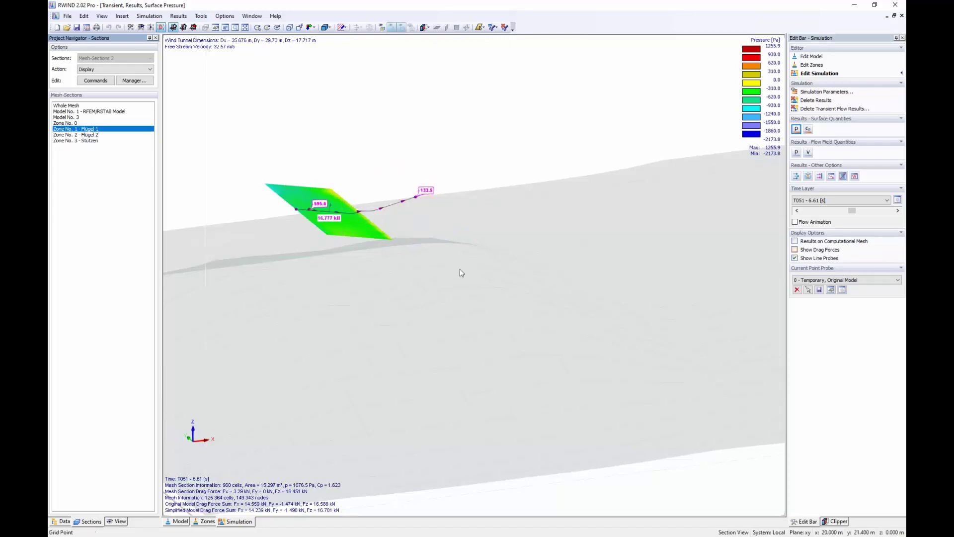
# Show the drag forces and compare the resultants on zones Flügel 1 and Flügel 2, returning to Flügel 1
pyautogui.moveTo(312, 211)
pyautogui.scroll(4, 312, 210)
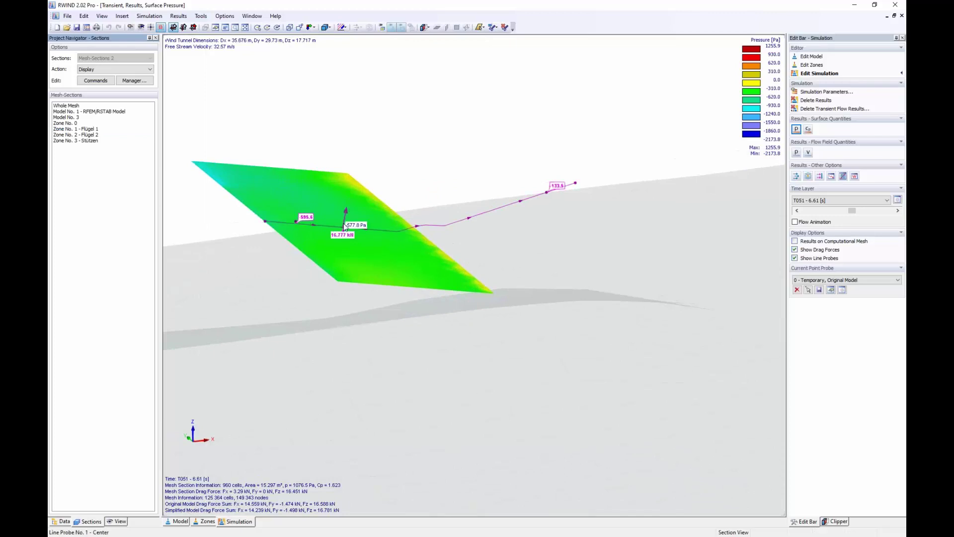
pyautogui.click(82, 135)
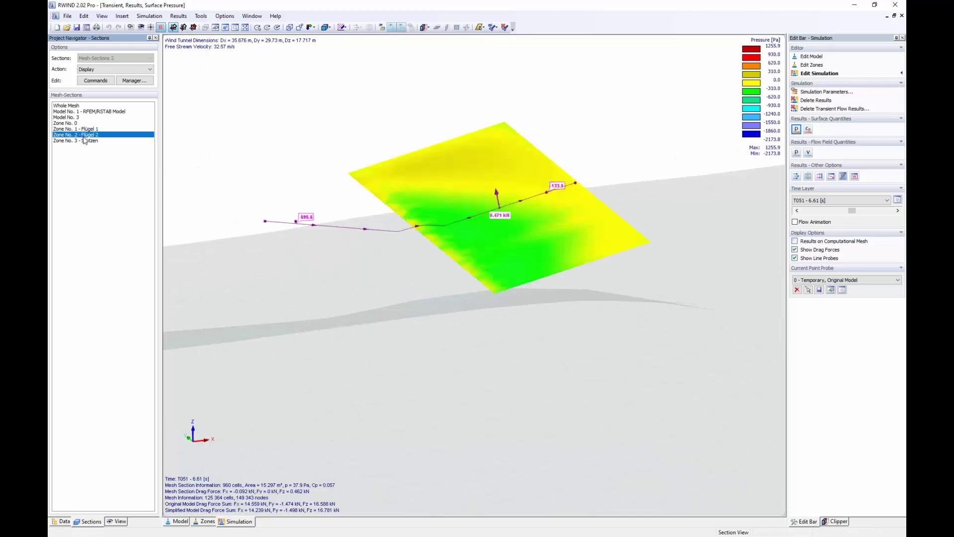
pyautogui.click(75, 129)
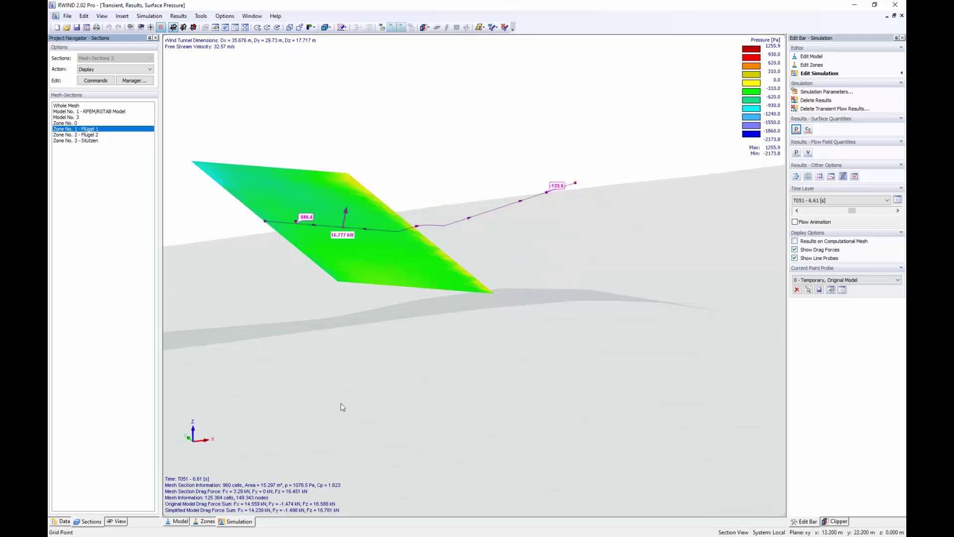
pyautogui.moveTo(337, 219)
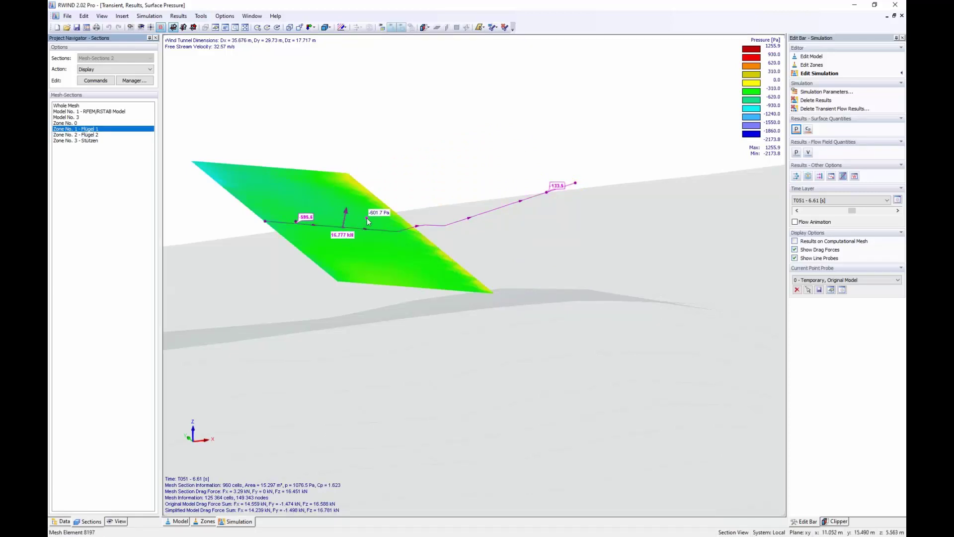
# Open the properties of zone 1 - Wing 1 from the project data and show its object information
pyautogui.click(61, 523)
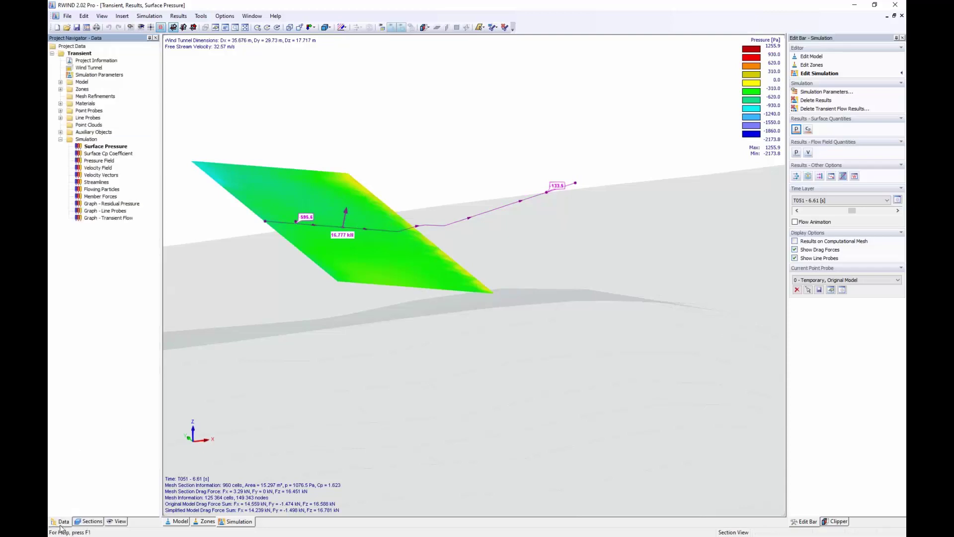
pyautogui.click(60, 82)
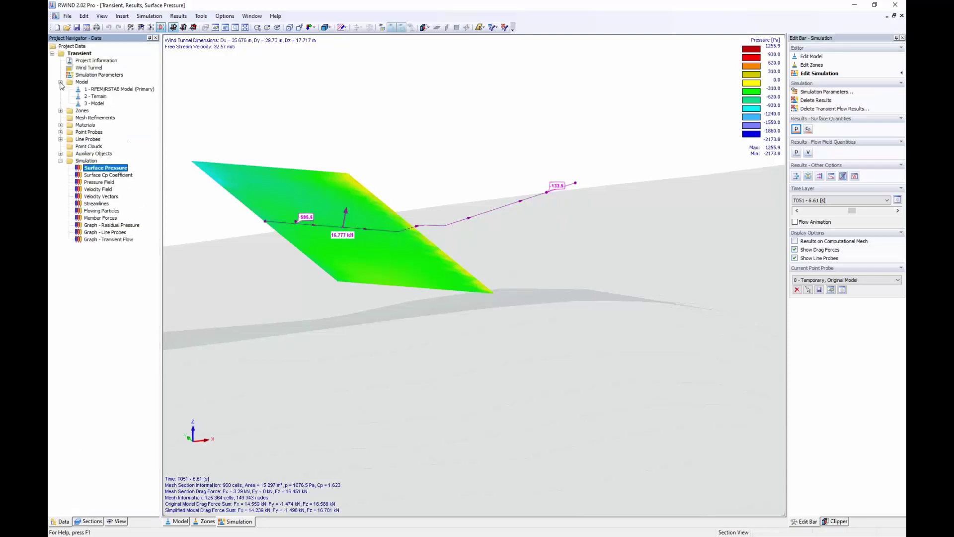
pyautogui.click(60, 111)
pyautogui.rightClick(96, 118)
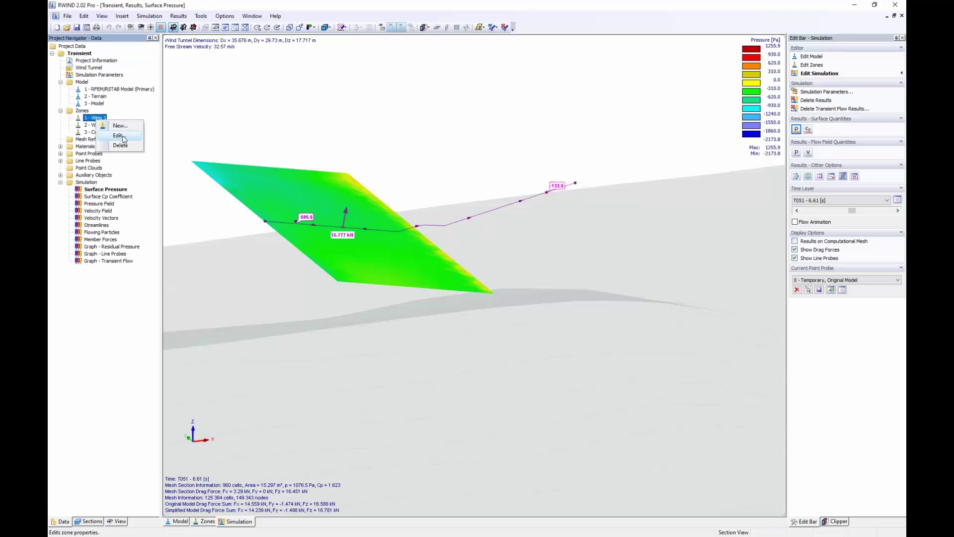
pyautogui.click(120, 136)
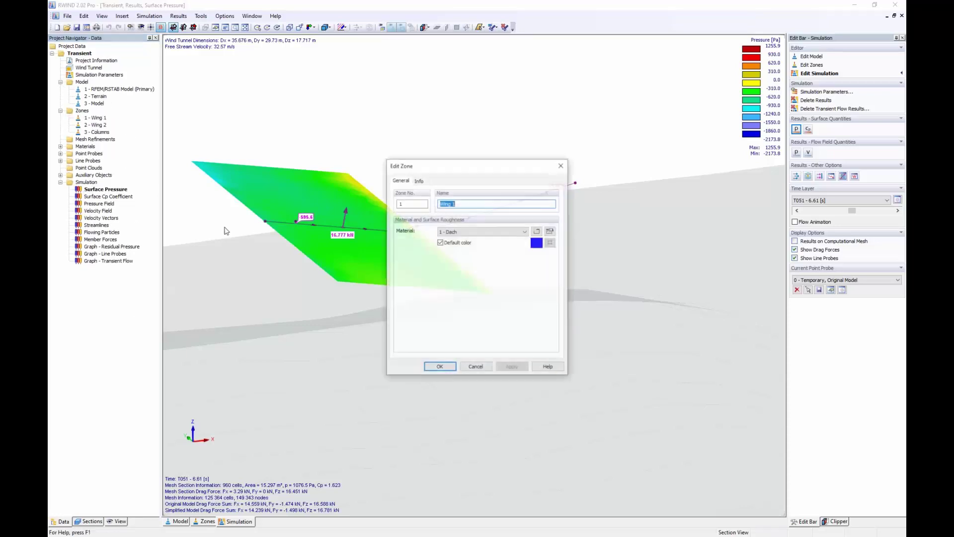
pyautogui.click(418, 181)
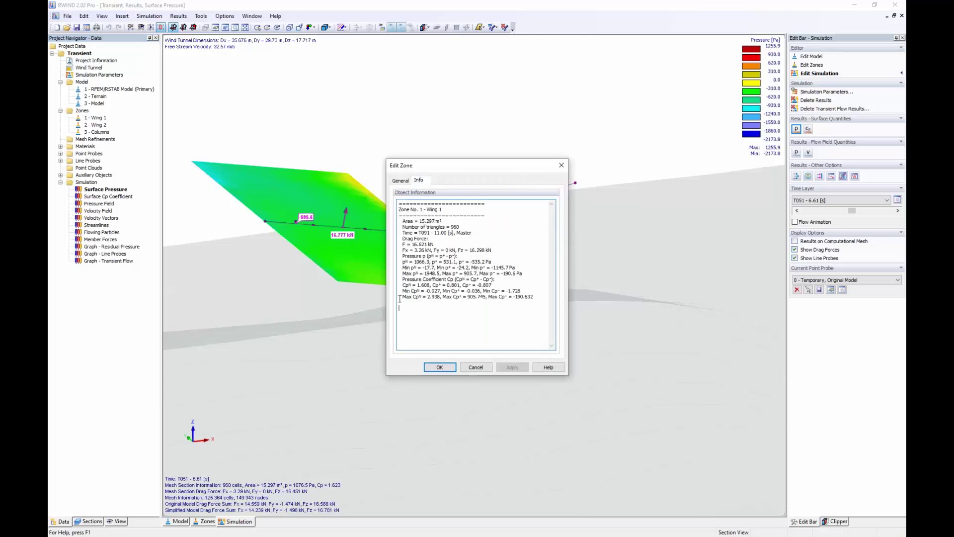
# Examine Wing 1's area, drag force, pressure and pressure coefficient values, and close the zone properties without changes
pyautogui.moveTo(438, 220); pyautogui.dragTo(414, 244)
pyautogui.moveTo(429, 262); pyautogui.dragTo(424, 256)
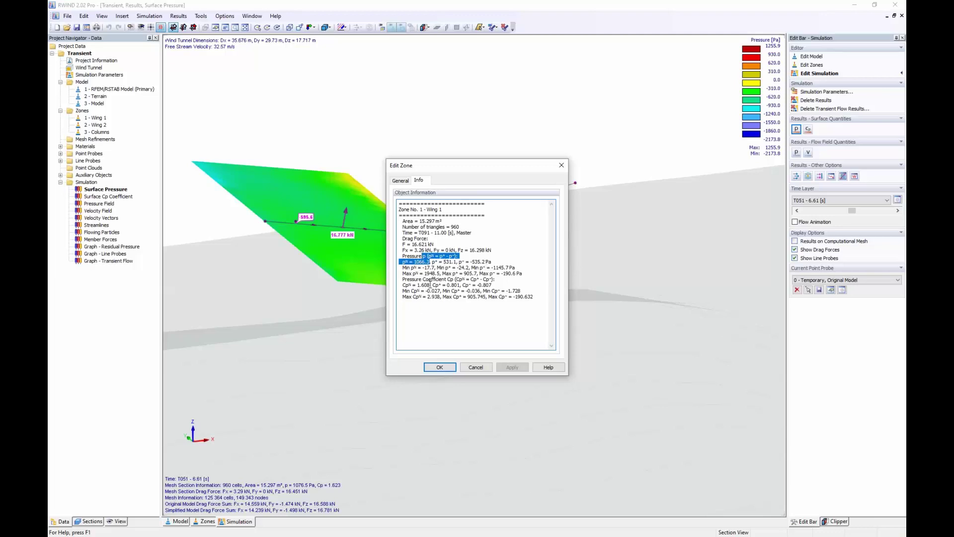
pyautogui.moveTo(430, 285); pyautogui.dragTo(424, 285)
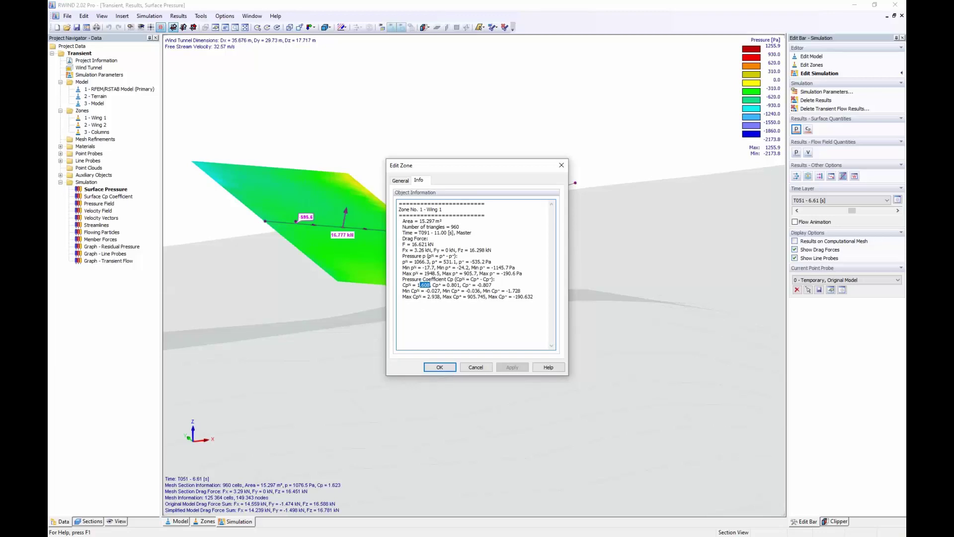
pyautogui.click(480, 368)
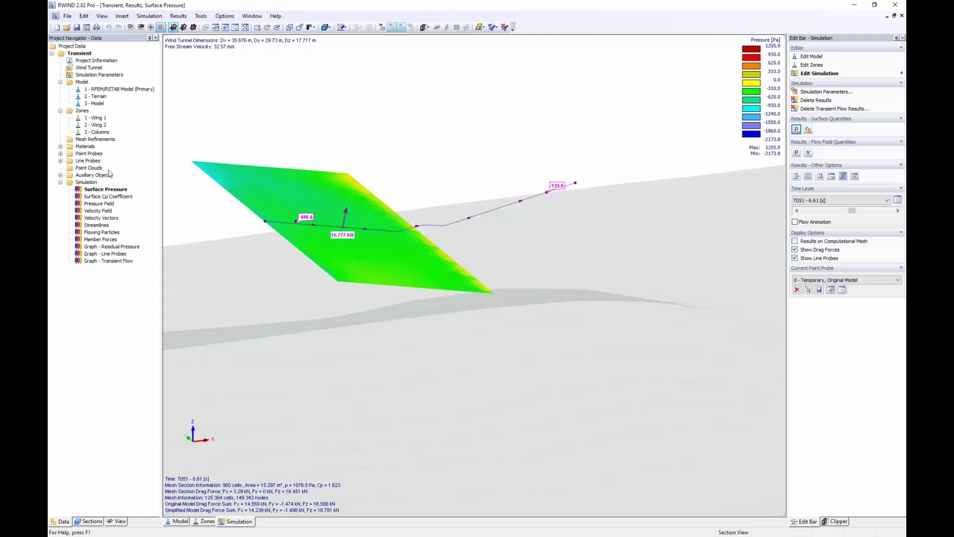
# Collapse the model and zone lists in the project tree and open the surface roughness parameters of material 1 - Dach
pyautogui.click(60, 83)
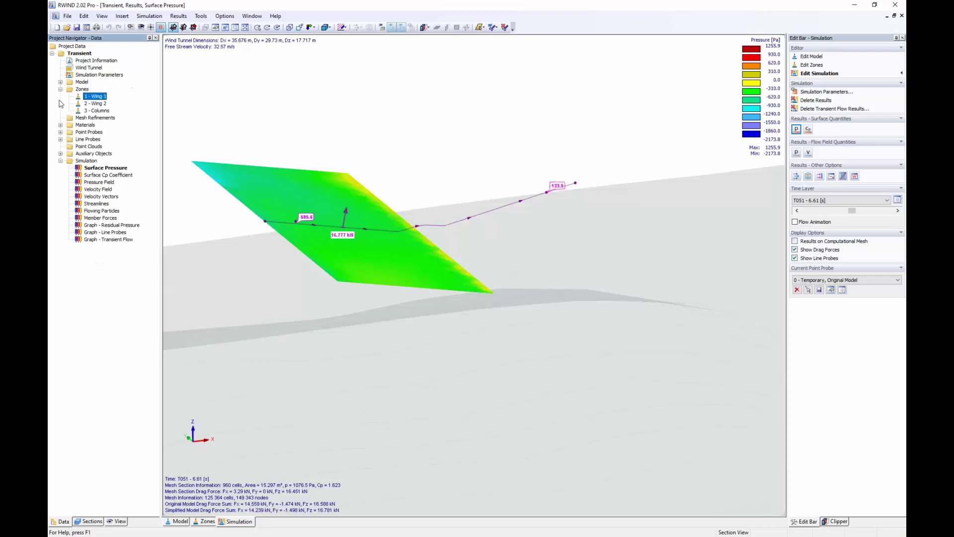
pyautogui.click(61, 126)
pyautogui.doubleClick(83, 133)
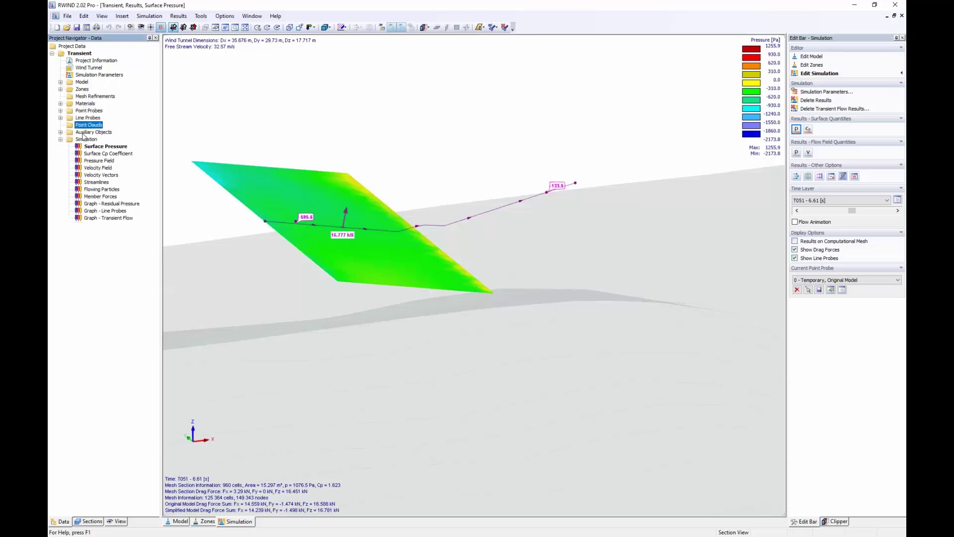
pyautogui.click(61, 104)
pyautogui.doubleClick(86, 106)
pyautogui.click(60, 104)
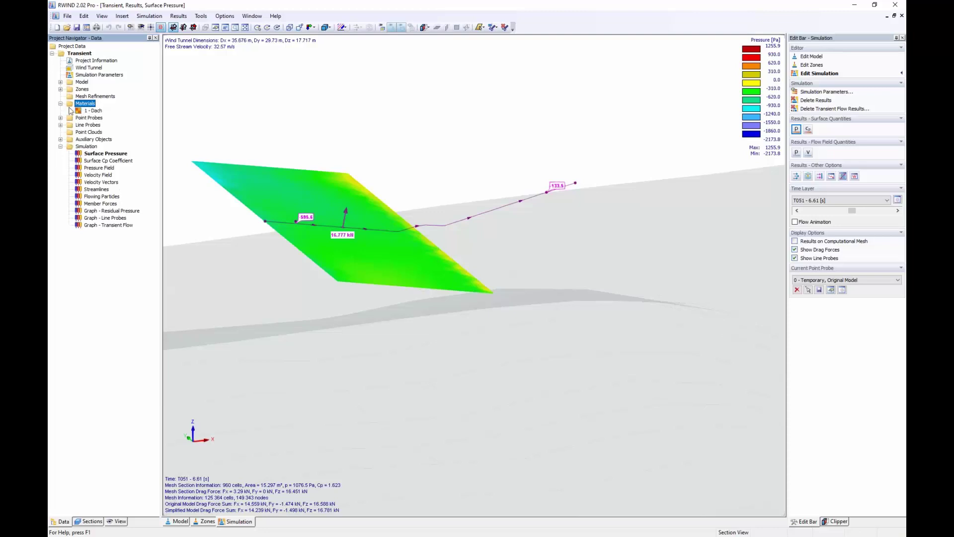
pyautogui.click(87, 114)
pyautogui.doubleClick(92, 111)
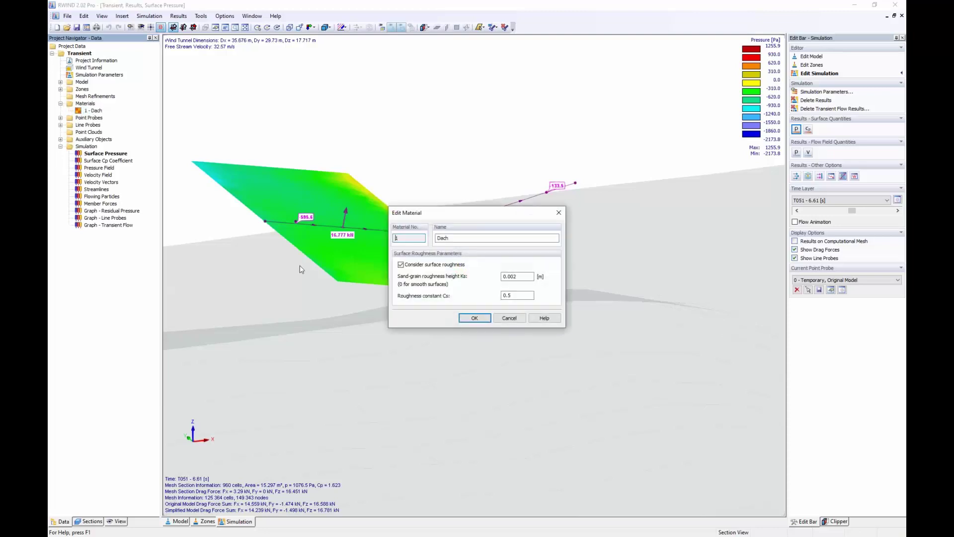
# Examine the sand-grain roughness height and roughness constant of material Dach and close its properties without changes
pyautogui.doubleClick(517, 276)
pyautogui.doubleClick(510, 295)
pyautogui.click(509, 318)
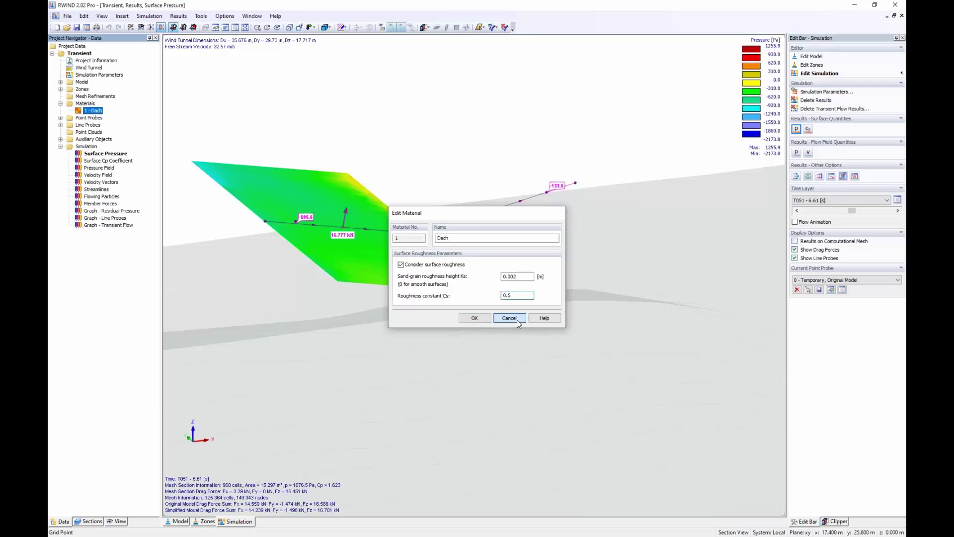
# Open the properties of zone 1 - Wing 1, check its material assignment in the general data and close them
pyautogui.click(60, 89)
pyautogui.doubleClick(98, 96)
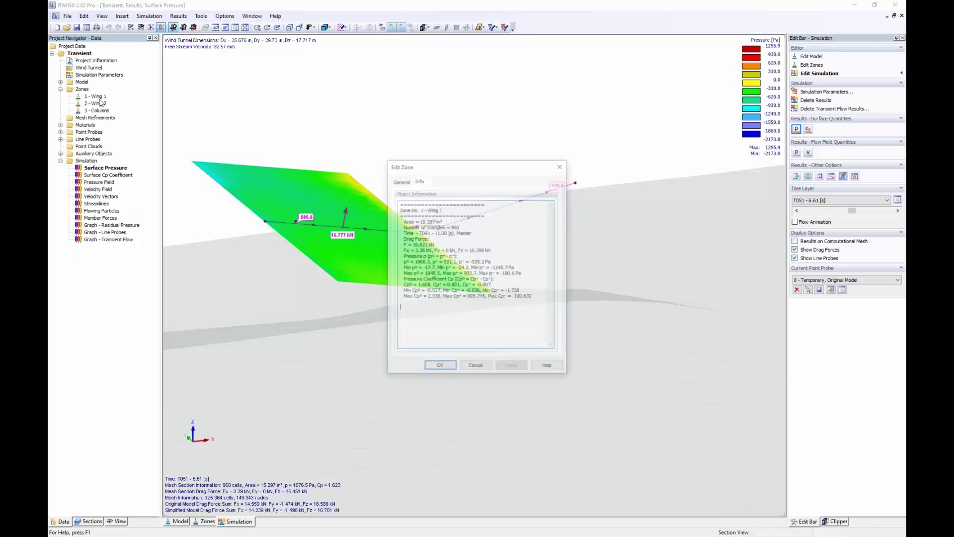
pyautogui.click(400, 180)
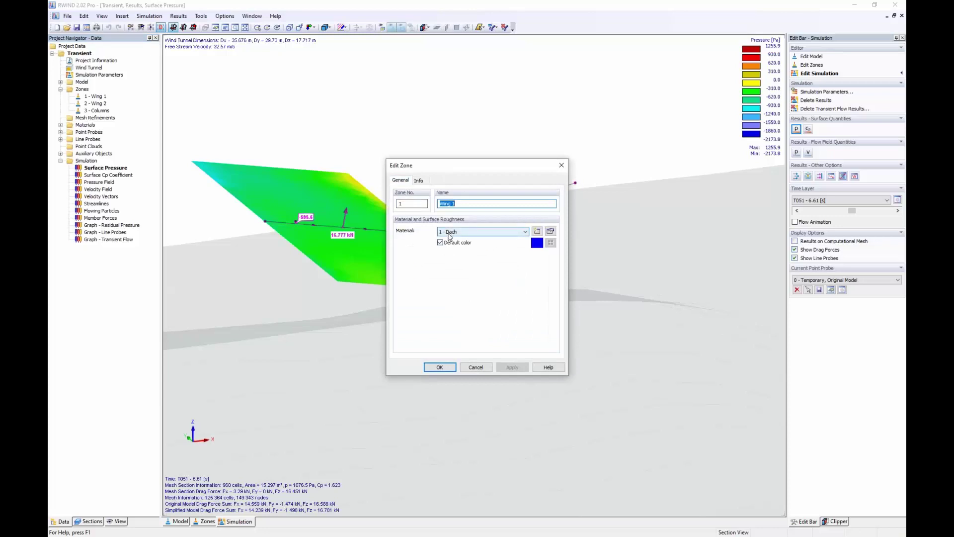
pyautogui.click(440, 367)
# Check the material assignments of zones 2 - Wing 2 and 3 - Columns without changes and collapse the zone list
pyautogui.click(100, 105)
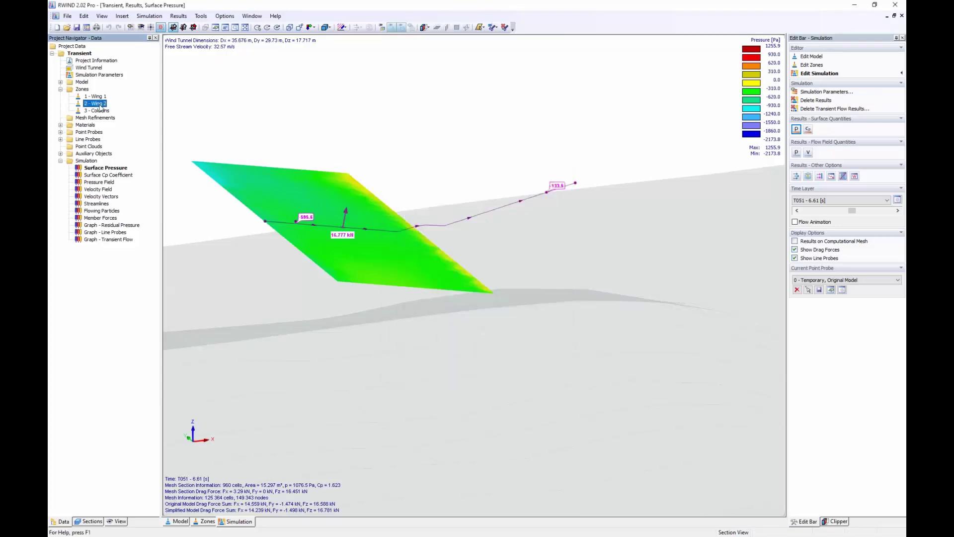
pyautogui.doubleClick(94, 105)
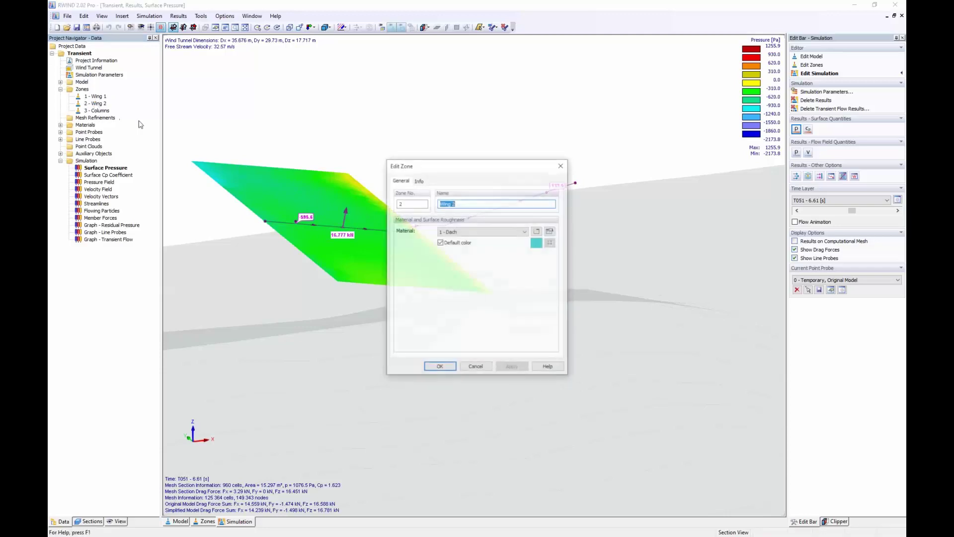
pyautogui.click(475, 367)
pyautogui.doubleClick(96, 110)
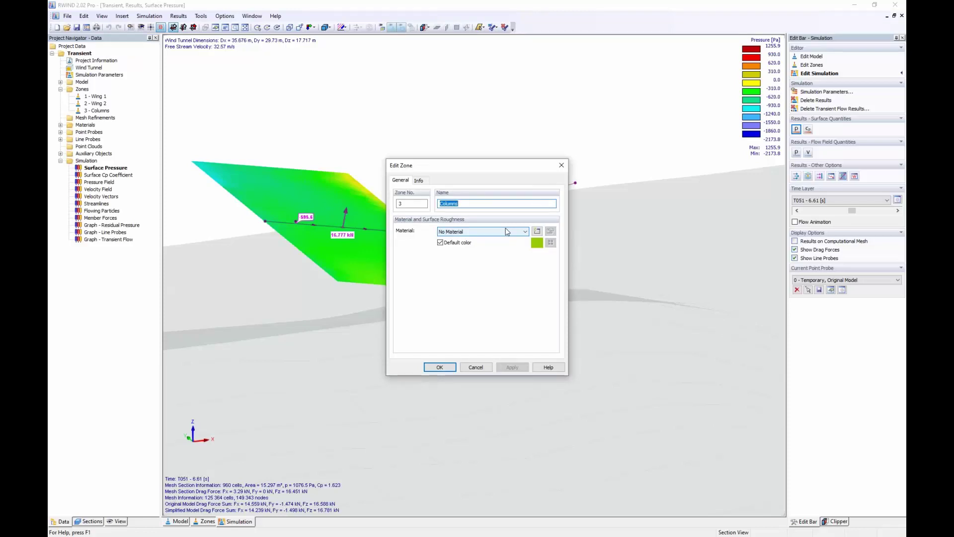
pyautogui.click(481, 370)
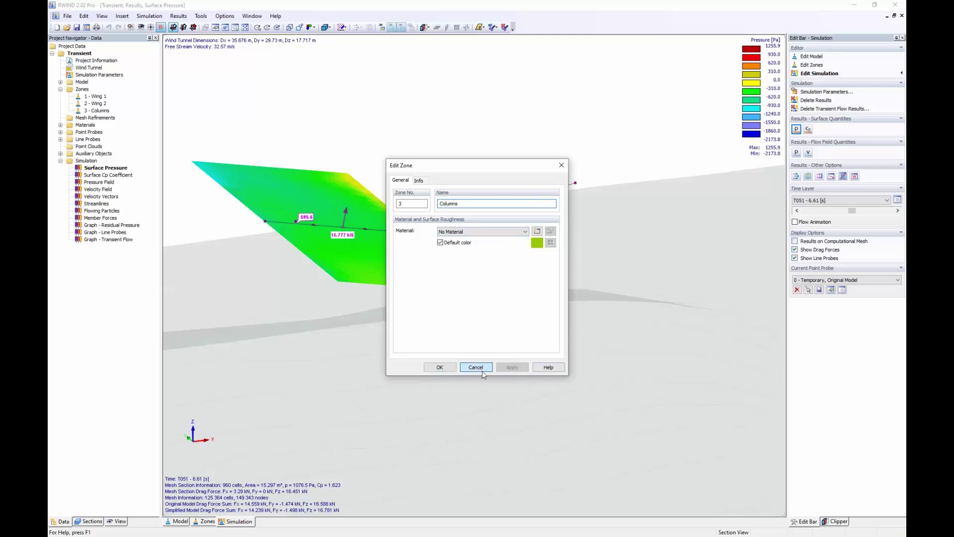
pyautogui.click(60, 89)
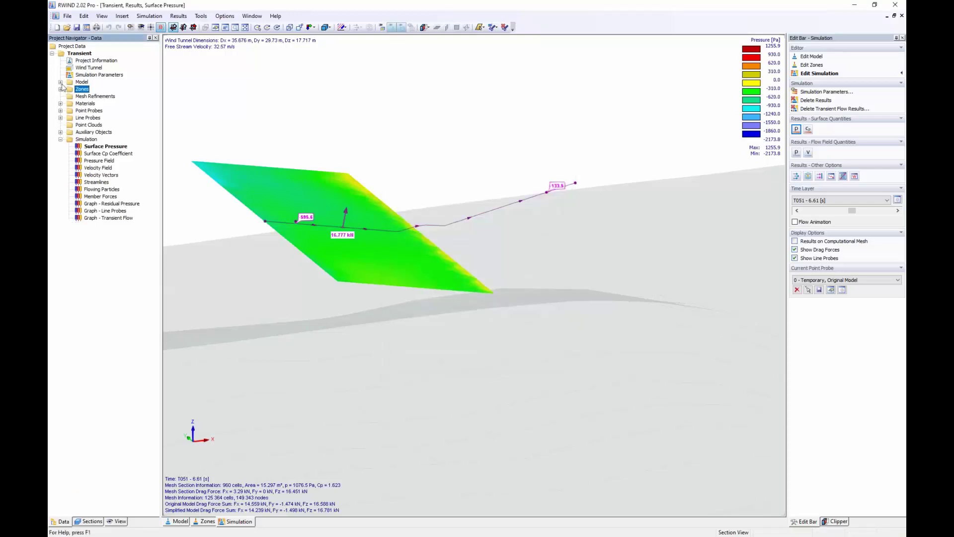
# Display the whole mesh instead of the single wing section and return to the project data tree
pyautogui.click(85, 522)
pyautogui.click(79, 106)
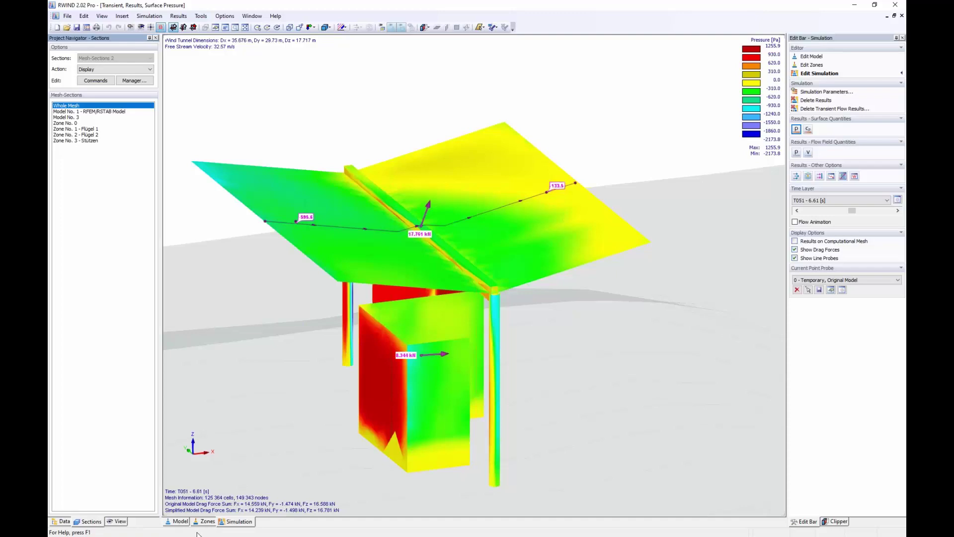
pyautogui.click(62, 522)
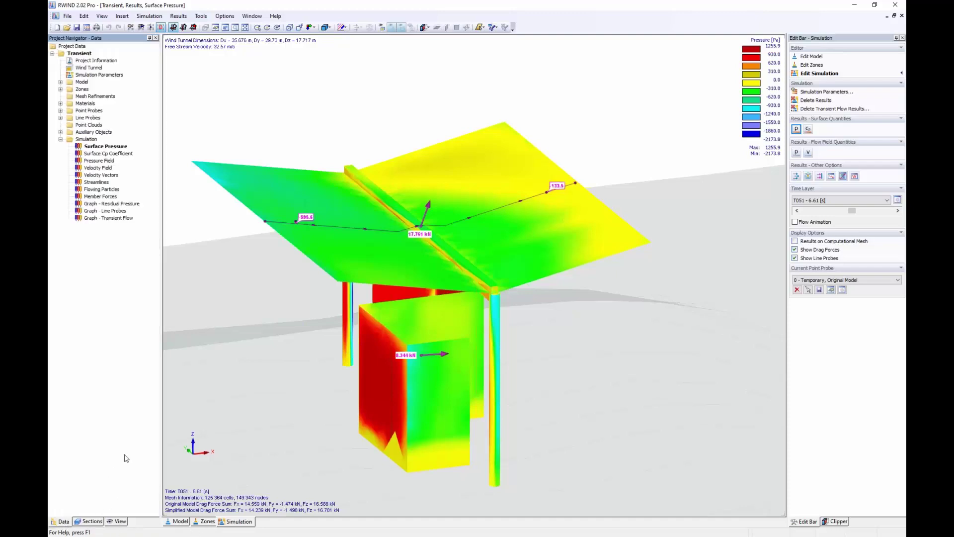
# Open the properties of point probe 1 - Center of Wings and move the dialog aside to reveal the model
pyautogui.moveTo(328, 238)
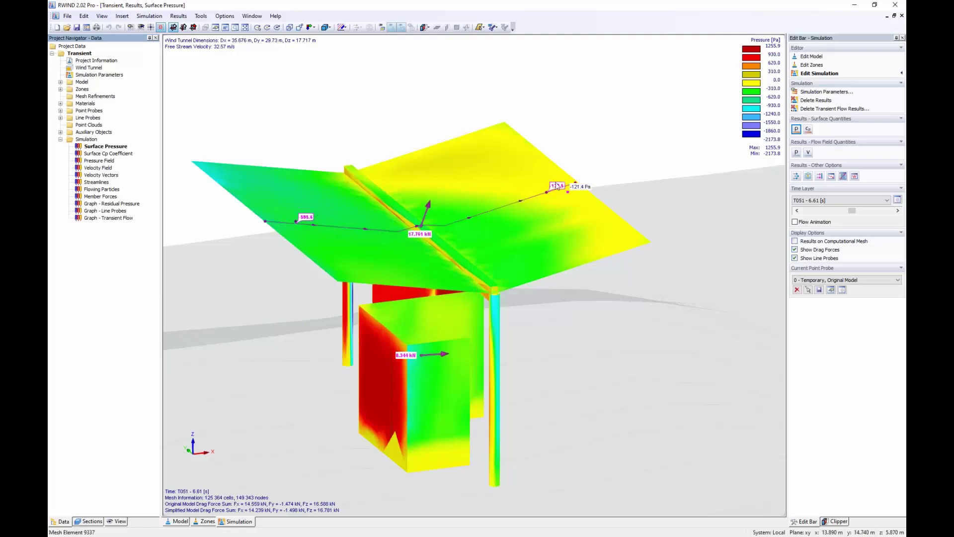
pyautogui.click(60, 111)
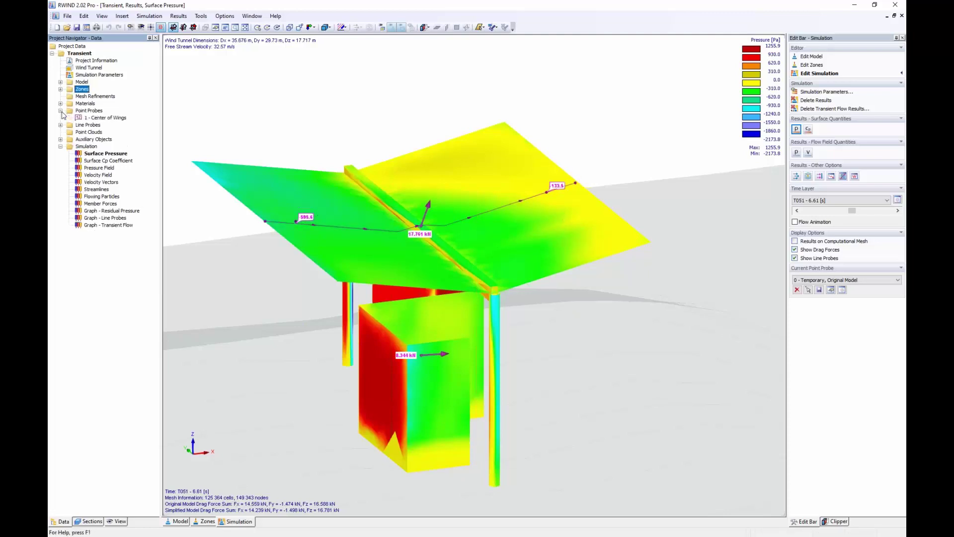
pyautogui.click(104, 118)
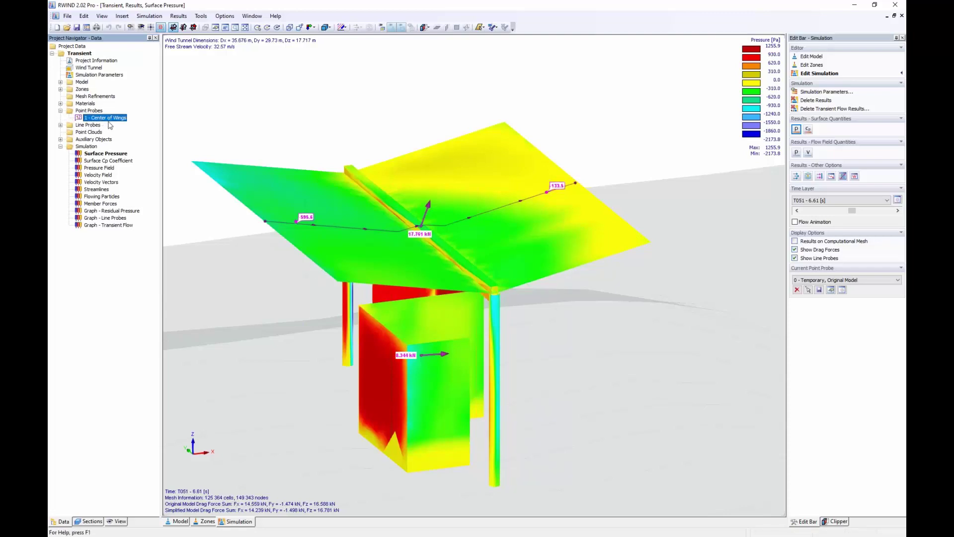
pyautogui.doubleClick(106, 118)
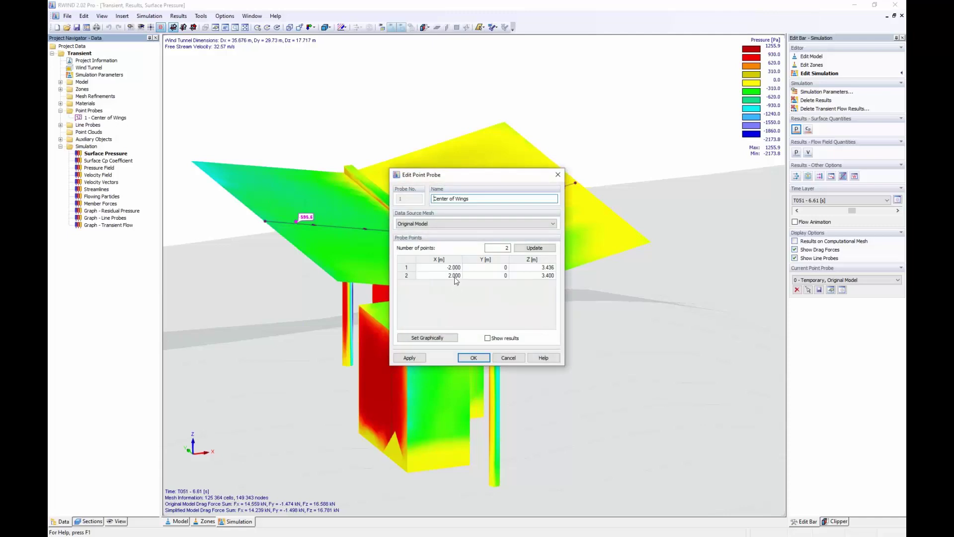
pyautogui.moveTo(462, 185); pyautogui.dragTo(369, 188)
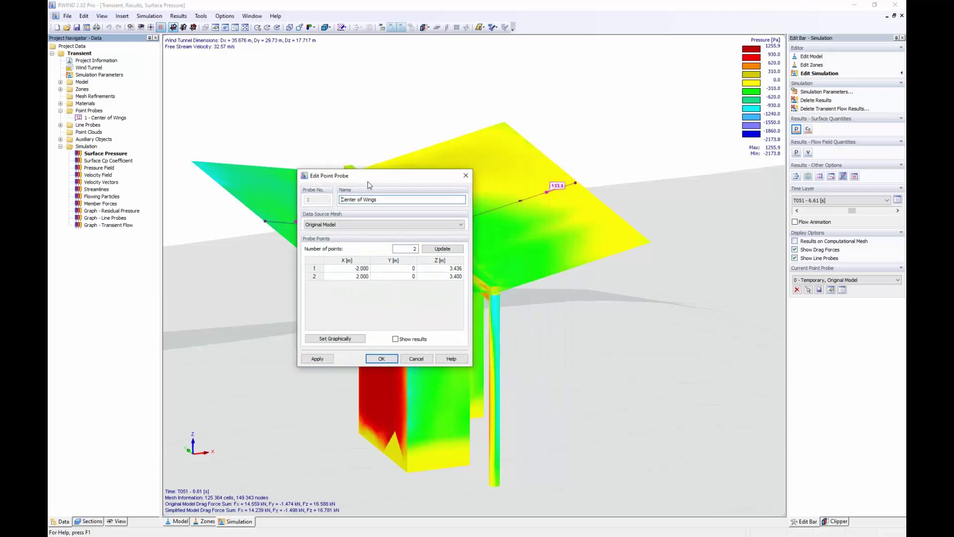
# Show the Center of Wings probe results, examine pressures and Cp values, close without changes and inspect the probe on both wing sides
pyautogui.click(394, 341)
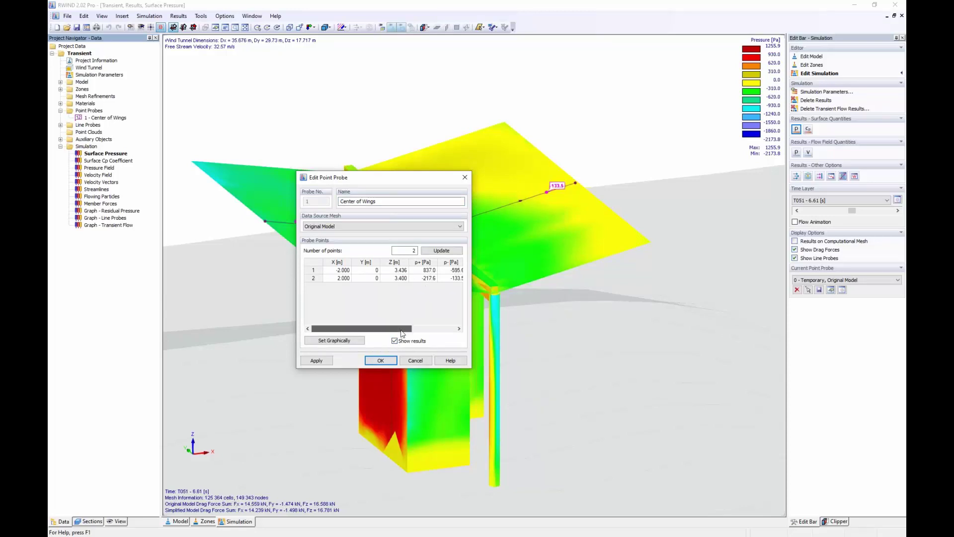
pyautogui.moveTo(402, 329); pyautogui.dragTo(450, 330)
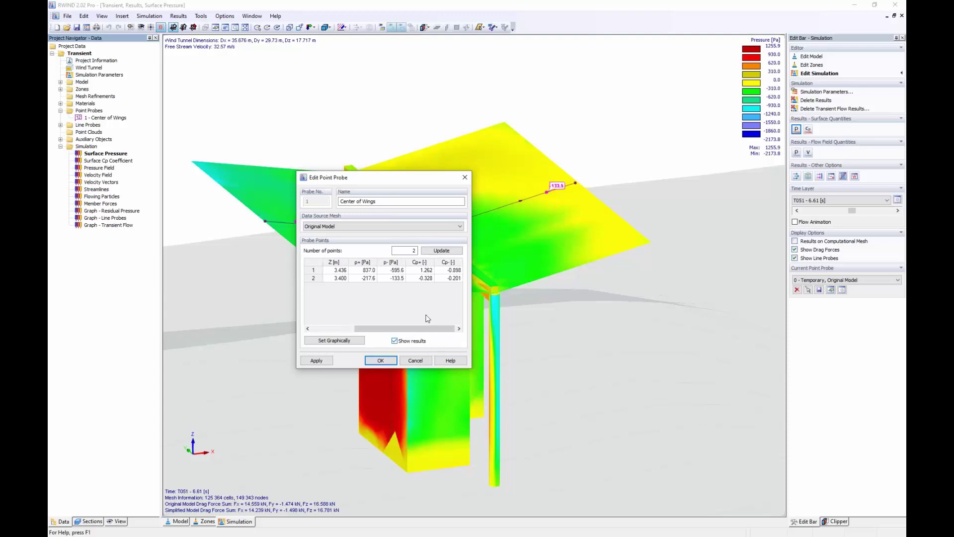
pyautogui.click(418, 360)
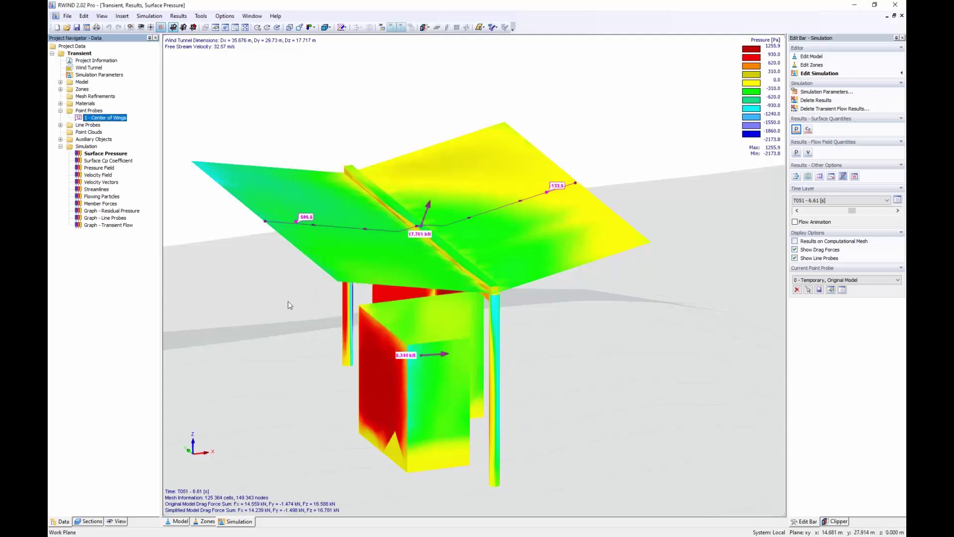
pyautogui.keyDown('ctrl'); pyautogui.moveTo(308, 224); pyautogui.dragTo(293, 126, button='middle'); pyautogui.keyUp('ctrl')
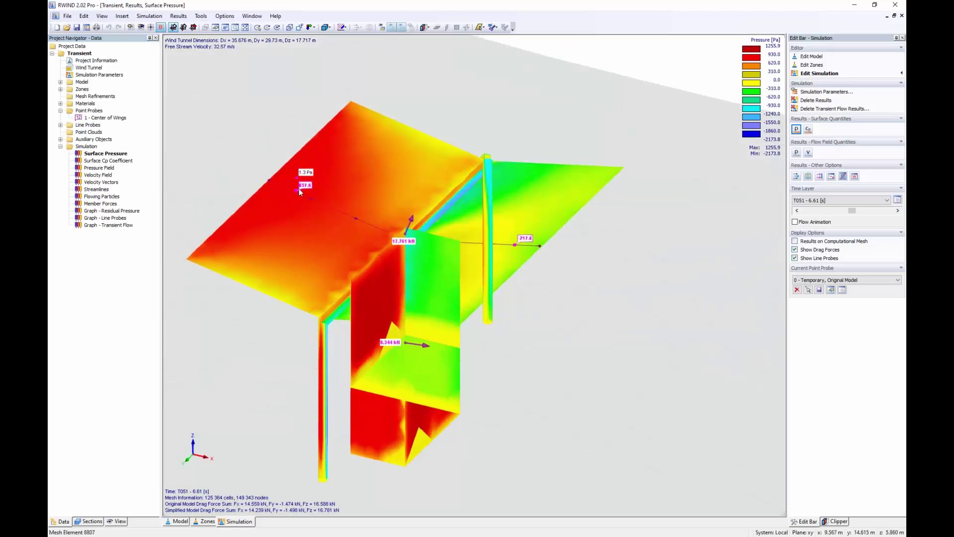
pyautogui.keyDown('ctrl'); pyautogui.moveTo(299, 186); pyautogui.dragTo(290, 321, button='middle'); pyautogui.keyUp('ctrl')
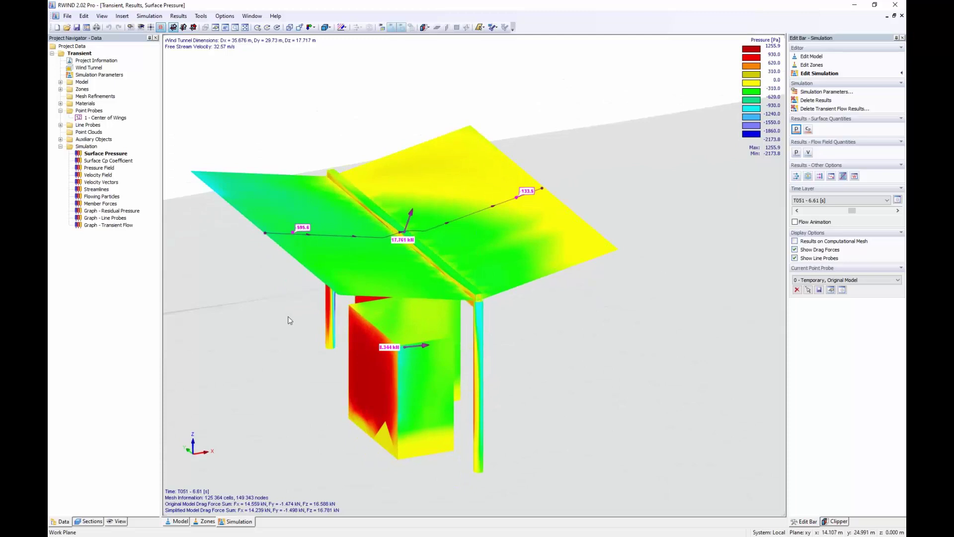
# Create a new point probe and graphically place two mesh surface points on Wing 1, at about X -1.86, Y -1.67 m and X -1.12, Y -1.94 m
pyautogui.rightClick(91, 110)
pyautogui.doubleClick(82, 111)
pyautogui.rightClick(82, 114)
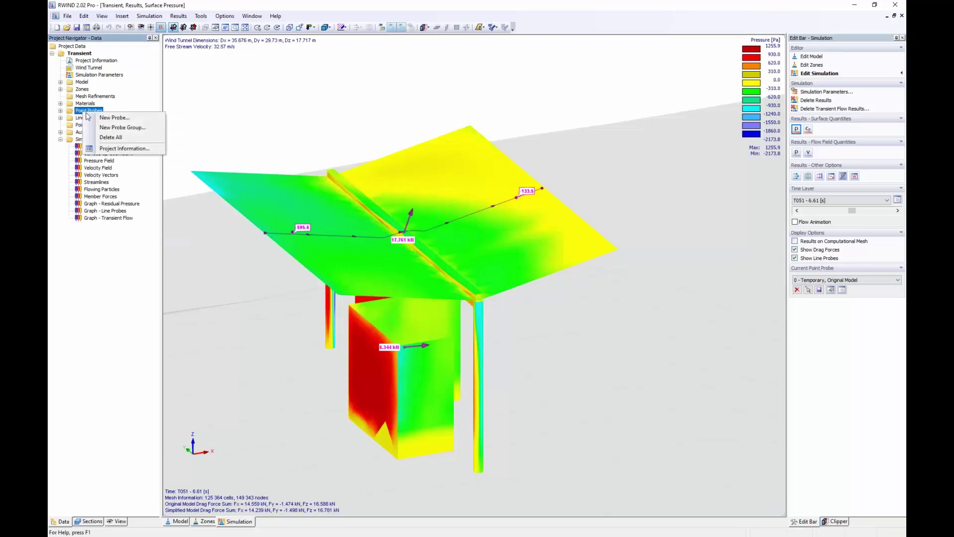
pyautogui.click(107, 119)
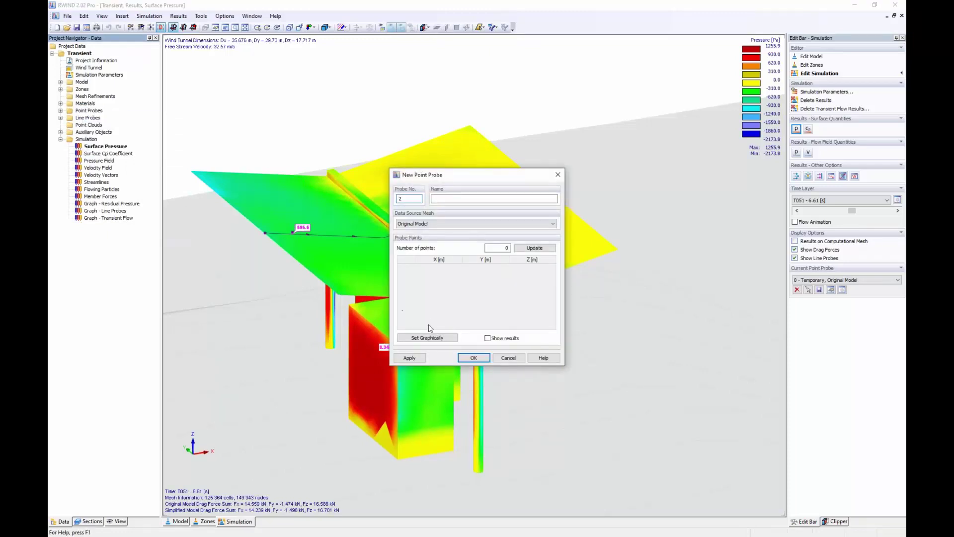
pyautogui.click(473, 358)
pyautogui.click(549, 302)
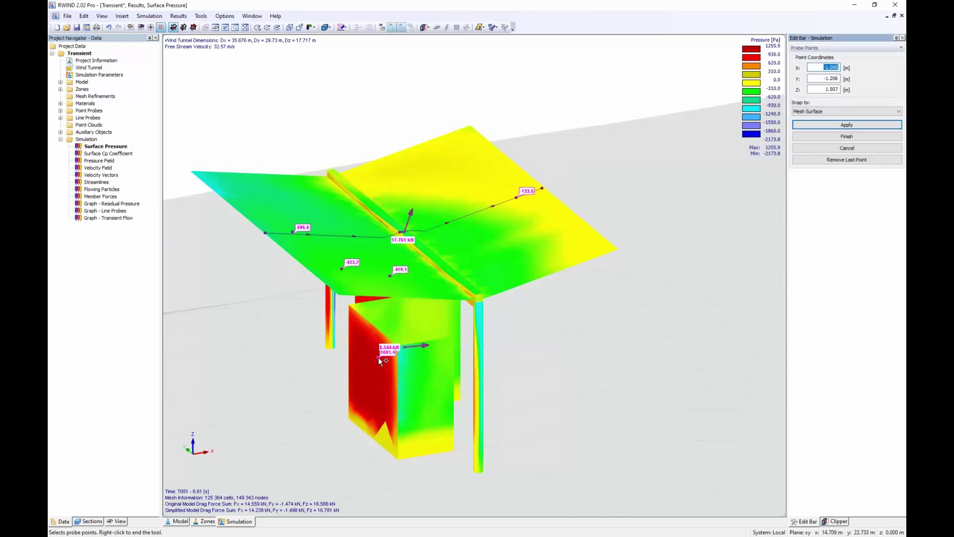
pyautogui.click(470, 240)
# Snap the probe points to lines in a cut plane normal to Y, with the plane's Y origin at 1 m
pyautogui.click(839, 111)
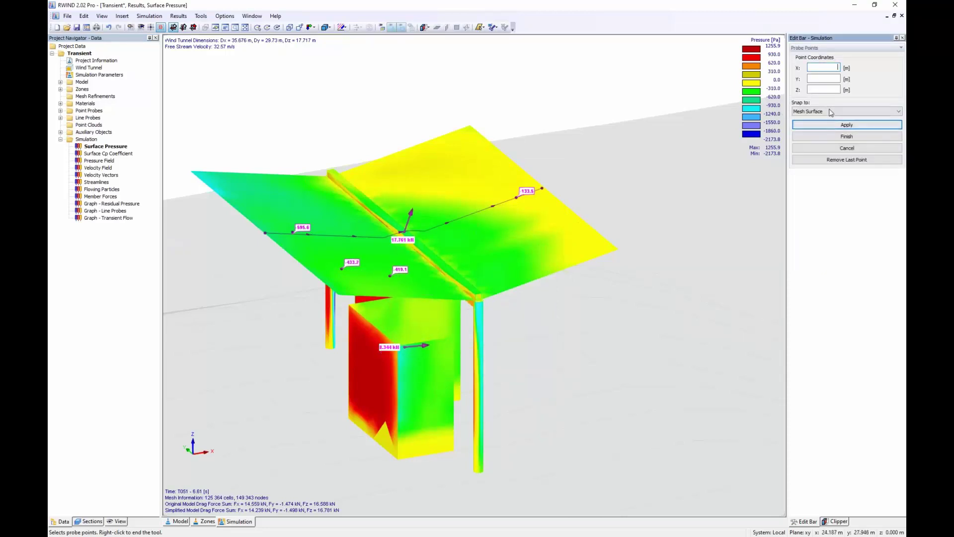
pyautogui.click(825, 128)
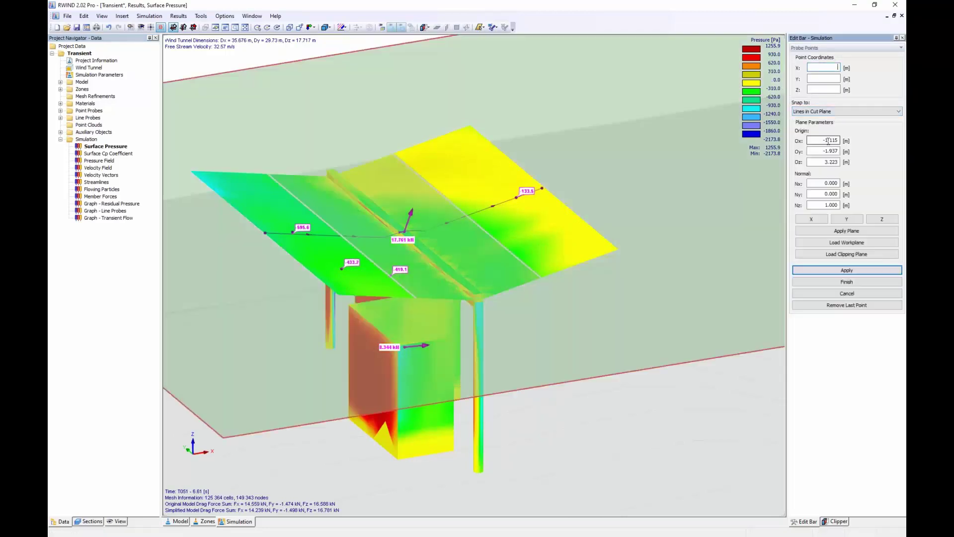
pyautogui.click(846, 218)
pyautogui.doubleClick(839, 151)
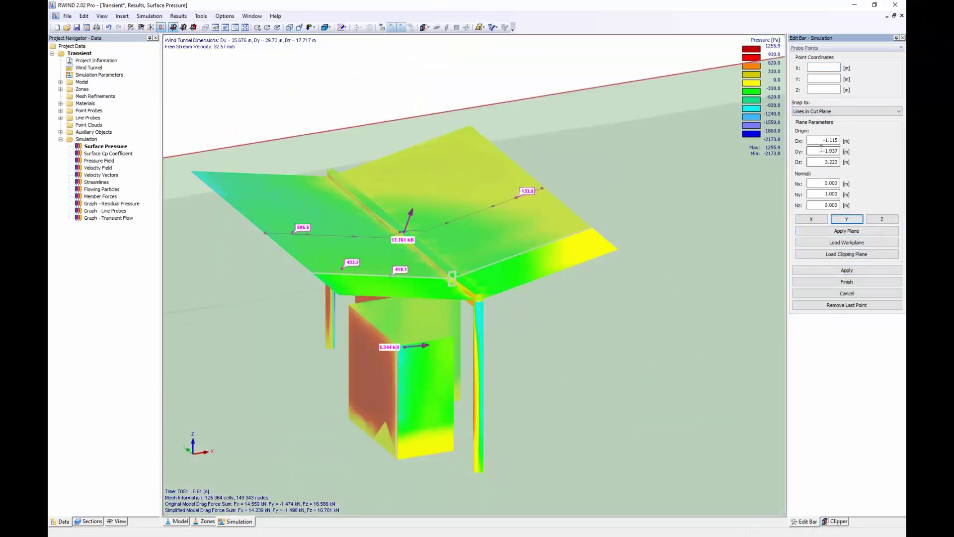
pyautogui.write('1')
pyautogui.press('Return')
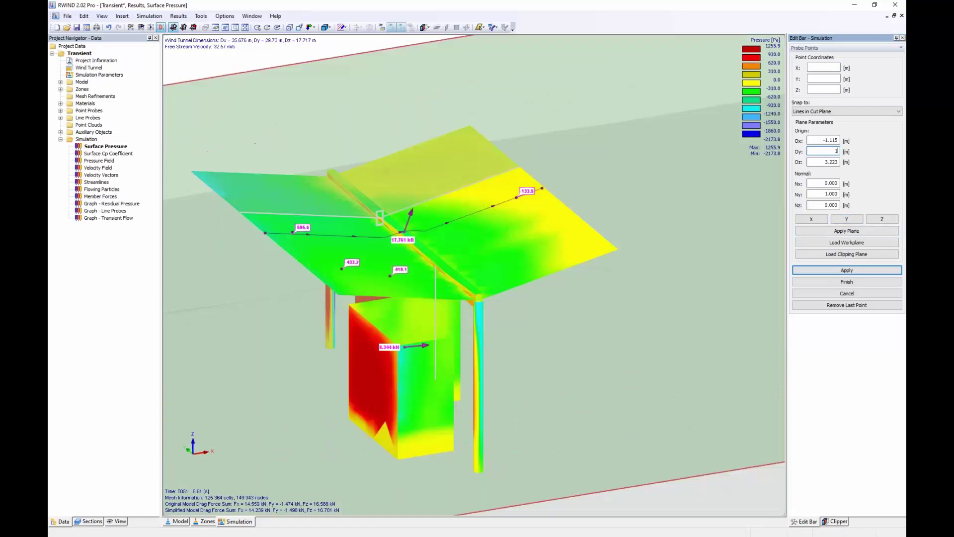
# Place three probe points on Wing 1 along the cut line at about X -2.10, -1.59 and -1.09 m and finish the probe
pyautogui.click(262, 214)
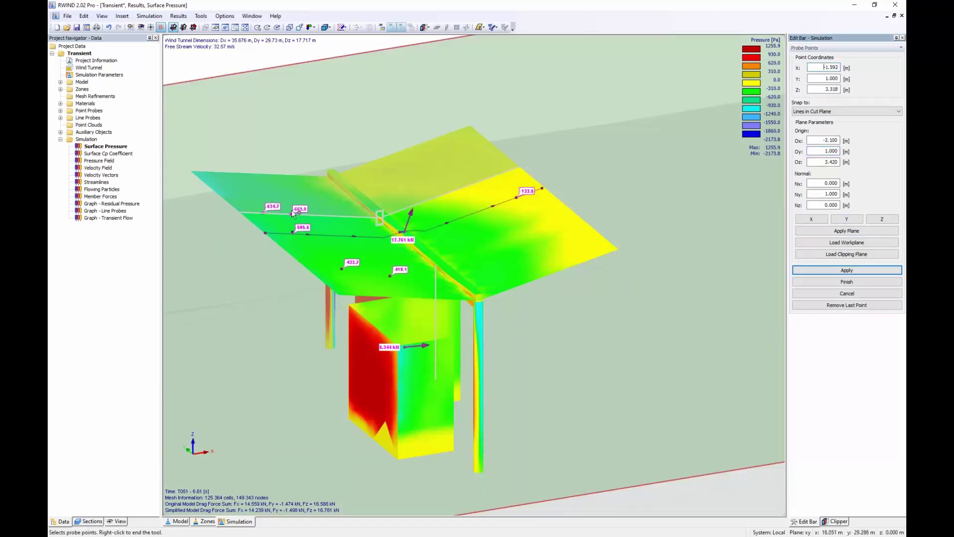
pyautogui.click(292, 213)
pyautogui.click(321, 211)
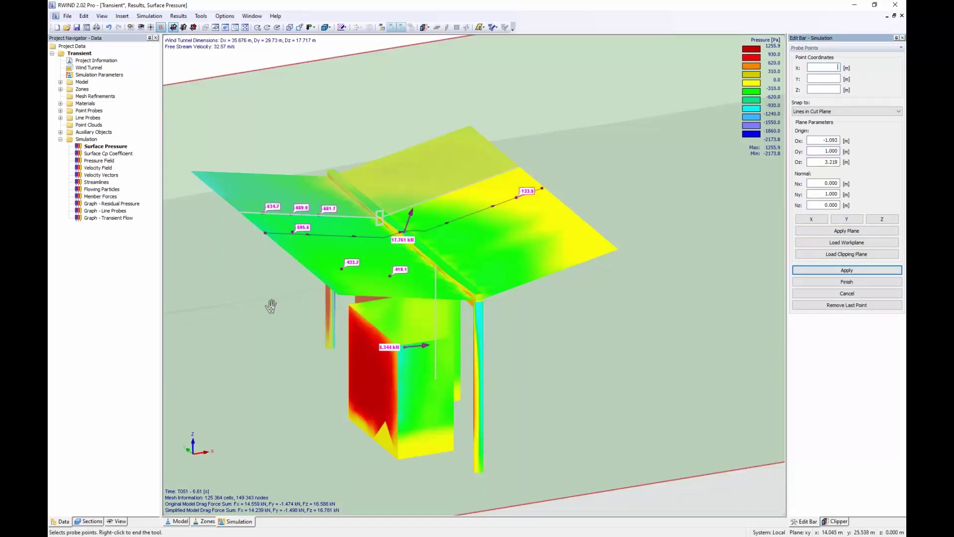
pyautogui.click(846, 281)
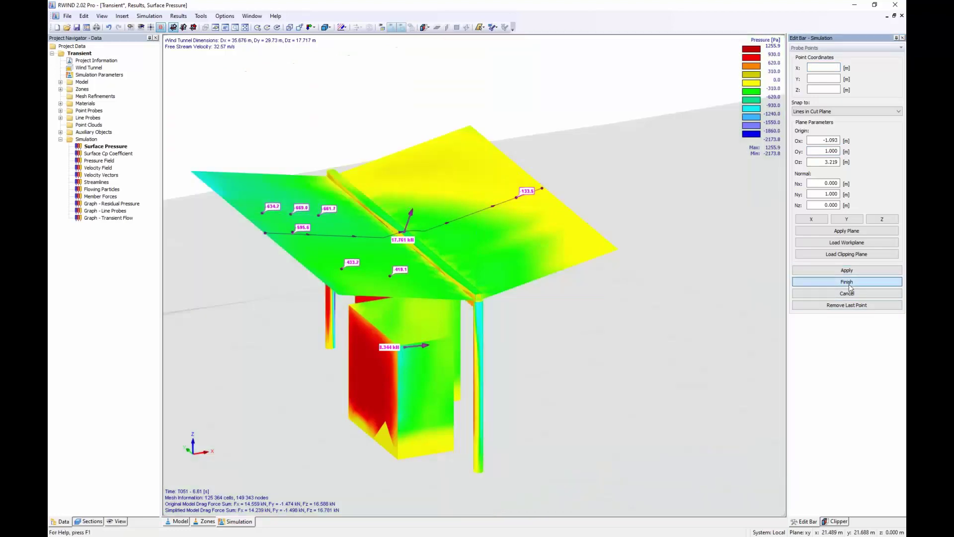
# Open point probe 2 - Original Model, show the results at its points and close its properties without changes
pyautogui.click(60, 110)
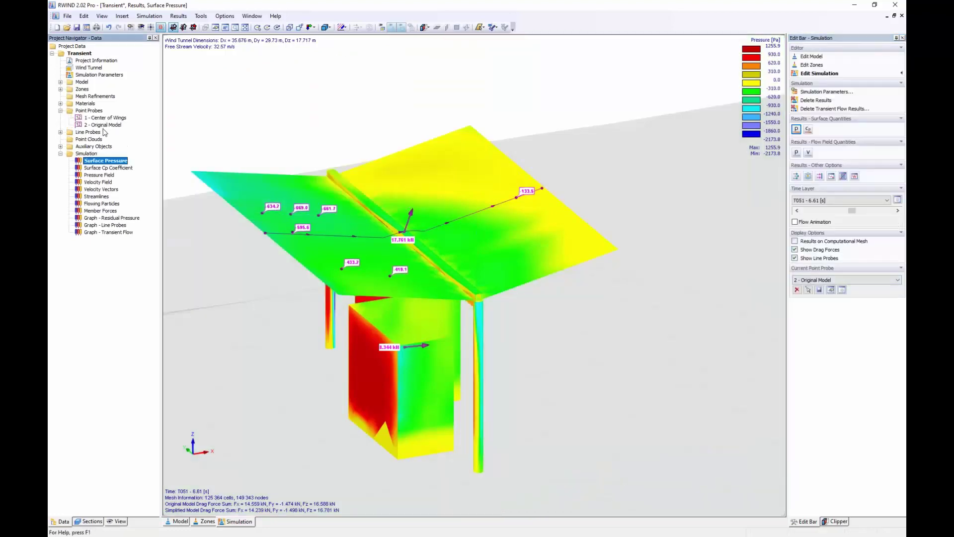
pyautogui.doubleClick(103, 125)
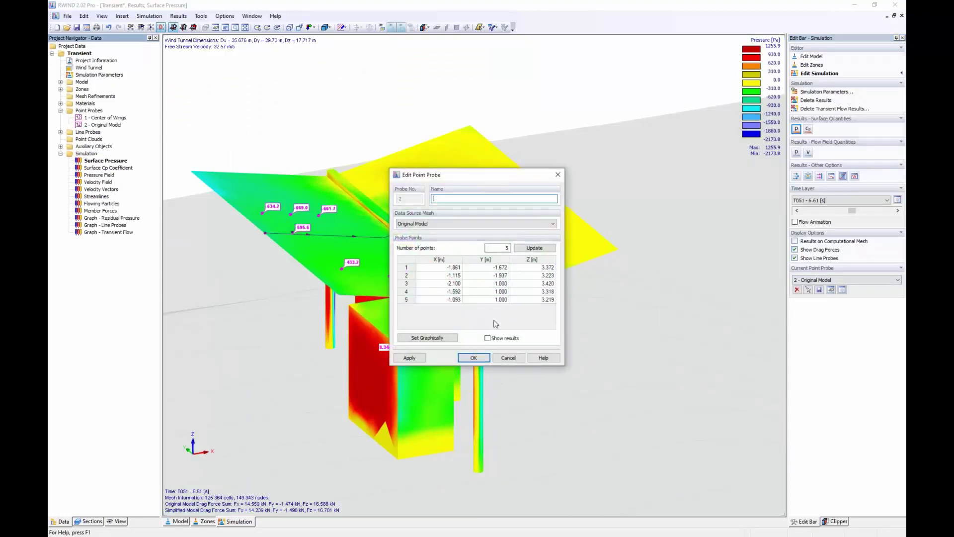
pyautogui.click(487, 338)
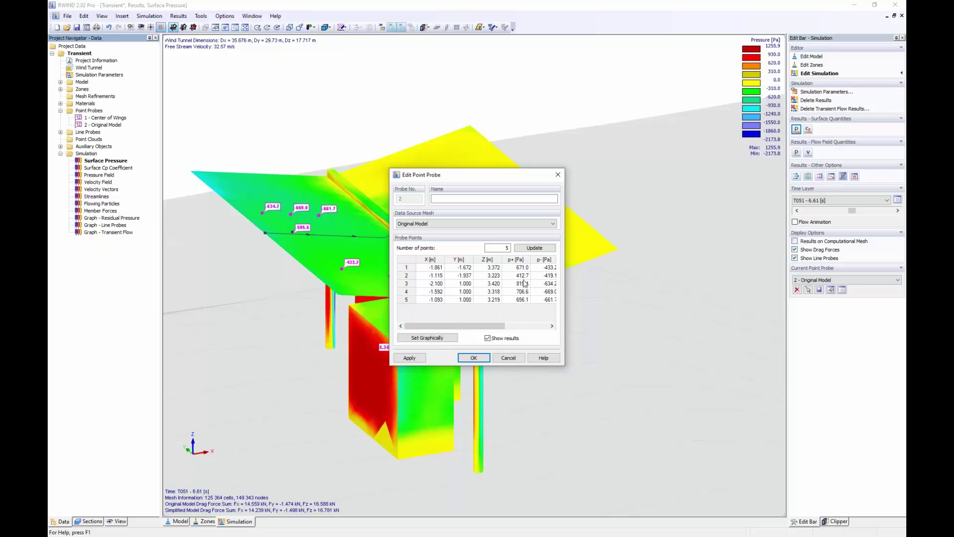
pyautogui.click(517, 361)
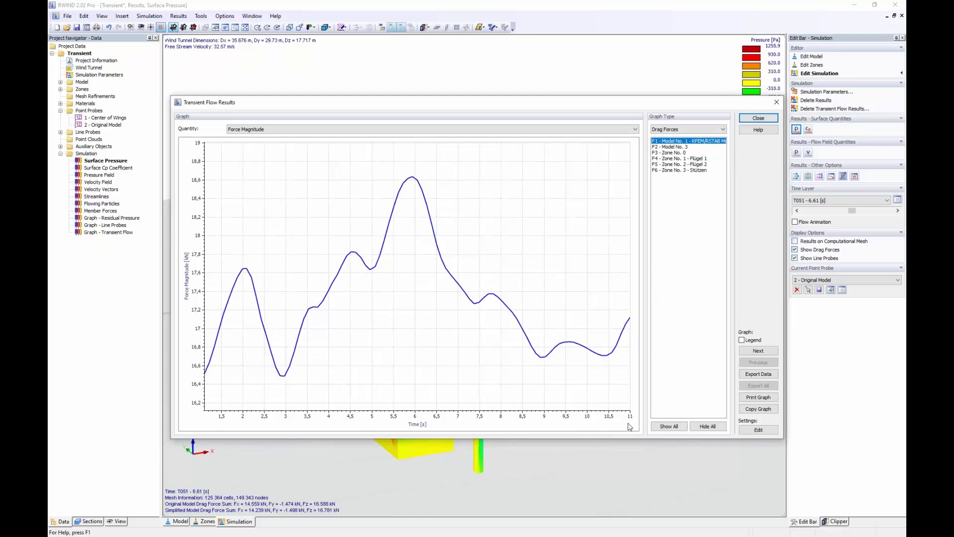
# Examine the drag force graphs of Model No. 1 for the x-, y- and z-components
pyautogui.click(294, 130)
pyautogui.click(294, 128)
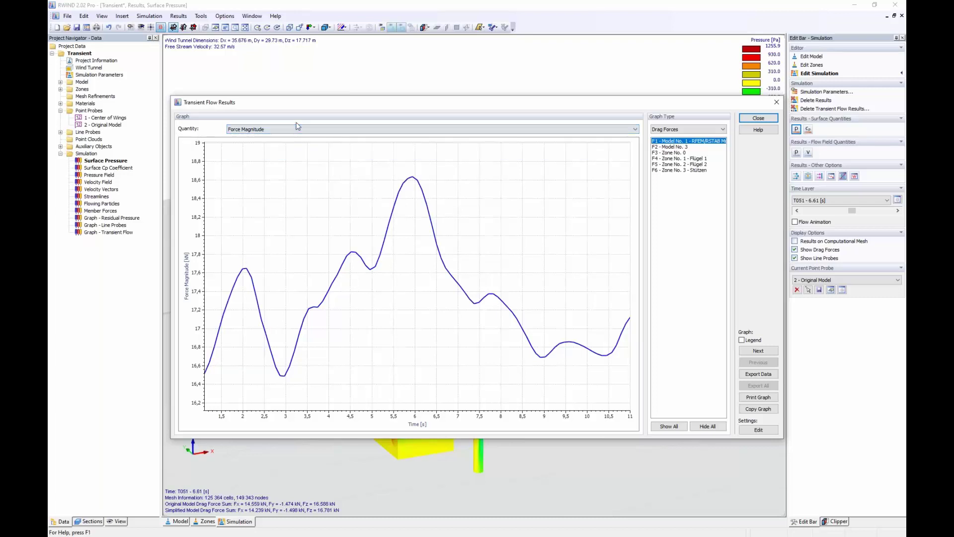
pyautogui.click(378, 130)
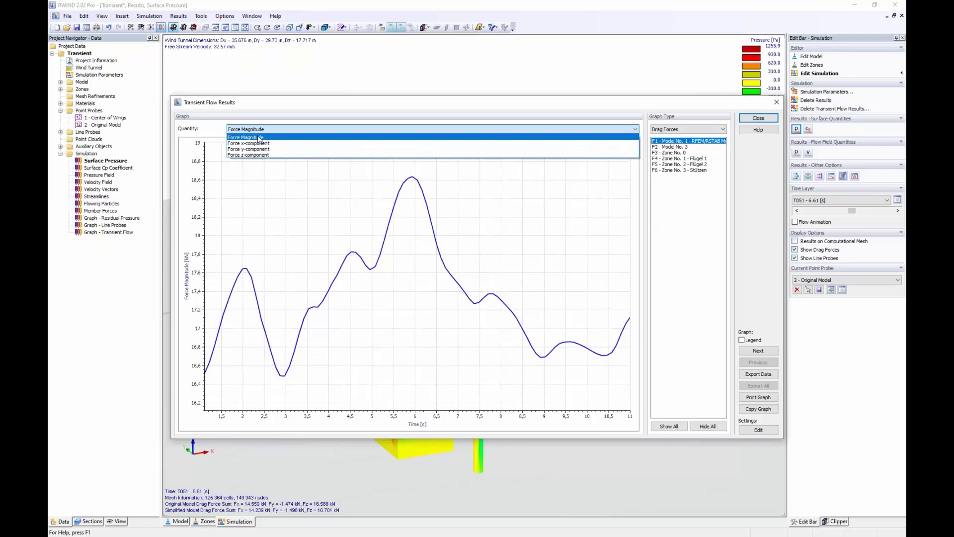
pyautogui.click(258, 143)
pyautogui.click(264, 134)
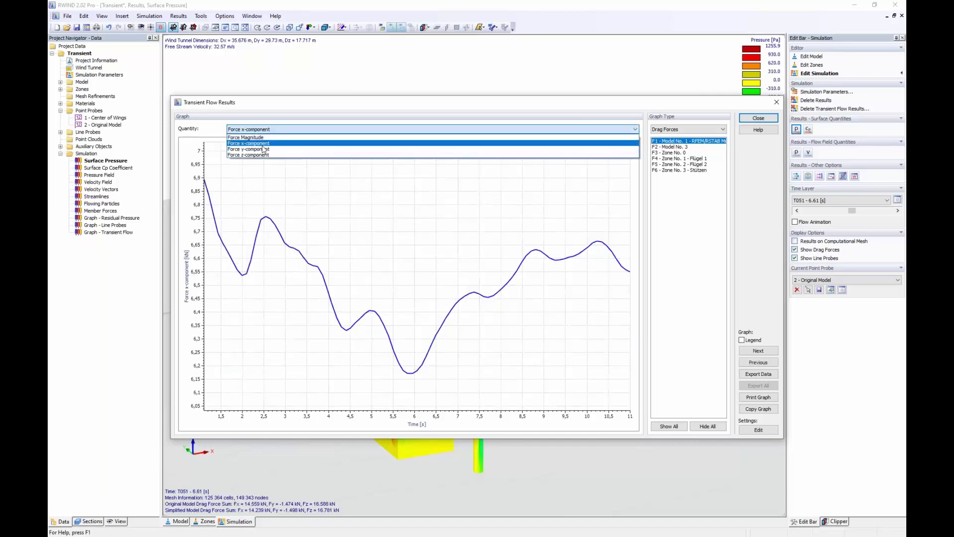
pyautogui.click(263, 149)
pyautogui.click(270, 134)
pyautogui.click(268, 155)
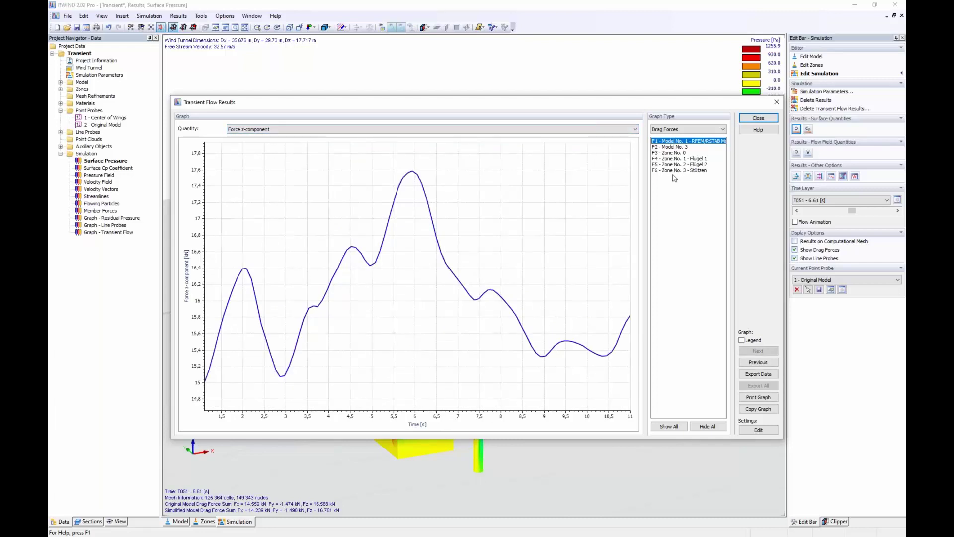
# Compare the z-component drag force curves of zones Flügel 1, Flügel 2 and Stützen in one graph
pyautogui.click(695, 158)
pyautogui.keyDown('ctrl'); pyautogui.click(701, 165); pyautogui.keyUp('ctrl')
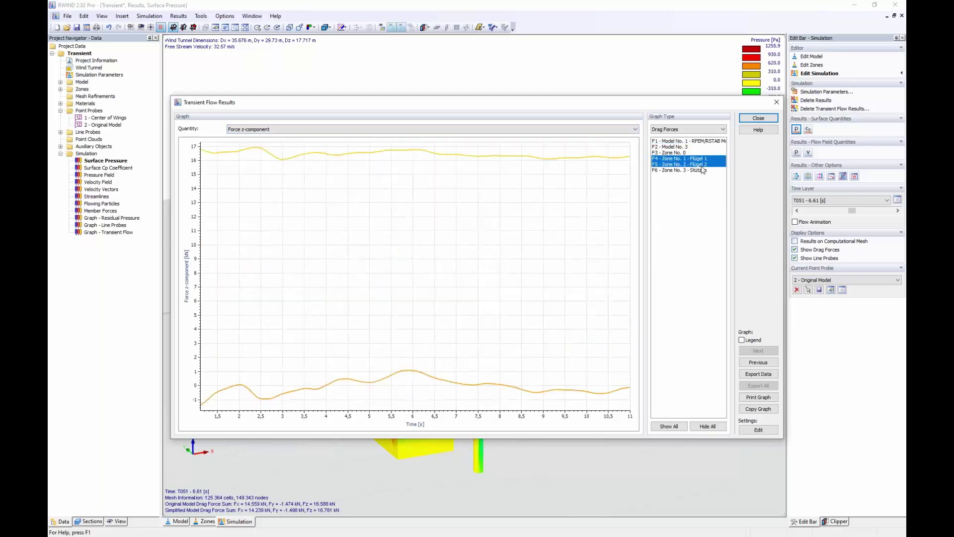
pyautogui.keyDown('ctrl'); pyautogui.click(698, 170); pyautogui.keyUp('ctrl')
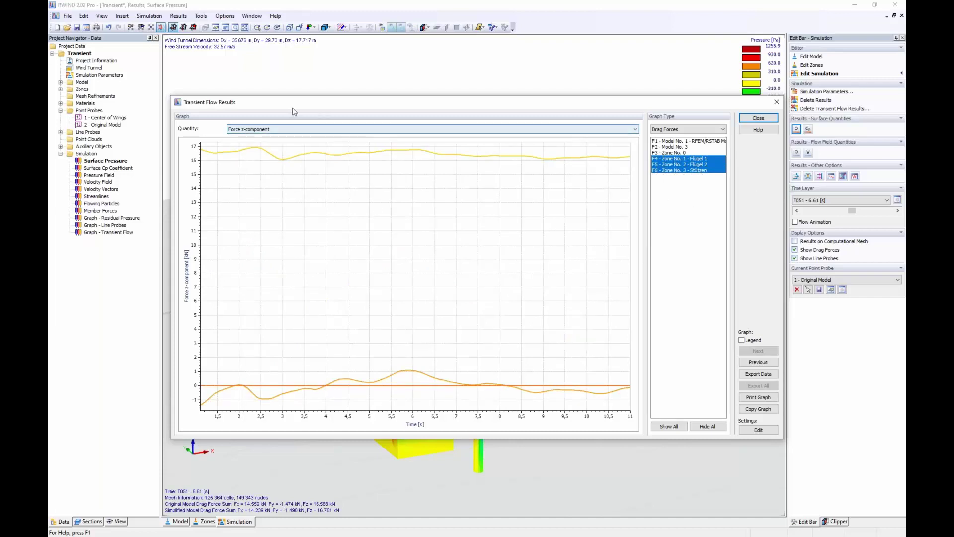
# Switch the graph type to Point Probes - Original Model and plot P1.1 Front and P1.2 Front together
pyautogui.click(663, 130)
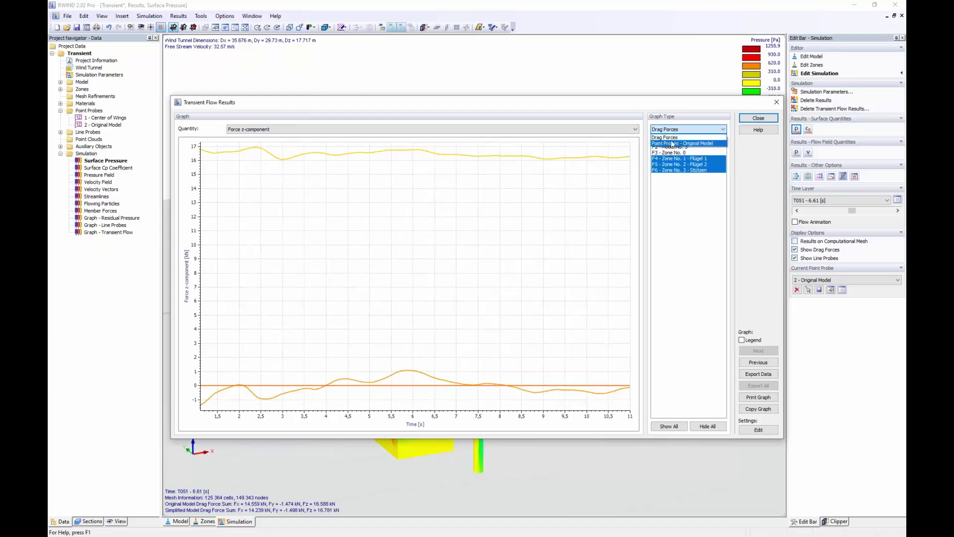
pyautogui.click(672, 144)
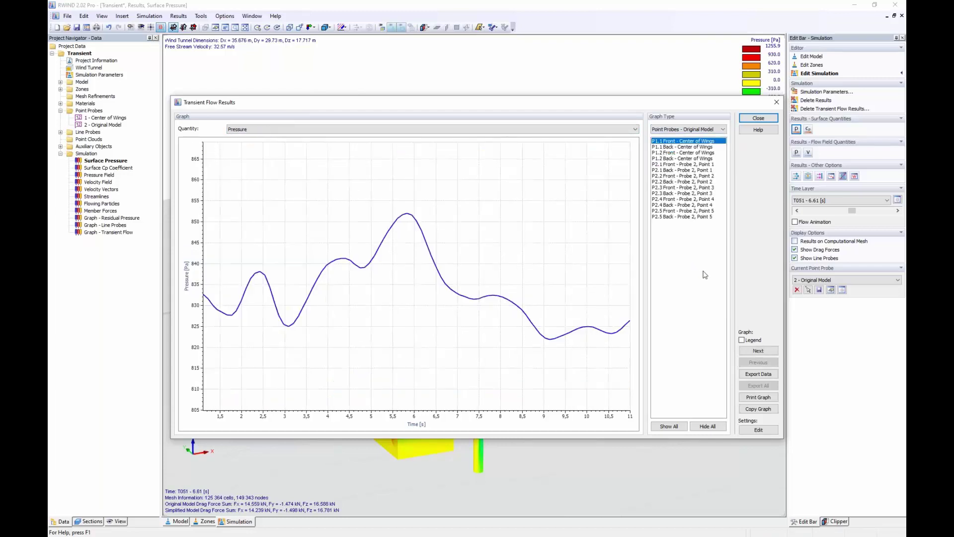
pyautogui.keyDown('shift'); pyautogui.click(682, 153); pyautogui.keyUp('shift')
pyautogui.keyDown('ctrl'); pyautogui.click(688, 148); pyautogui.keyUp('ctrl')
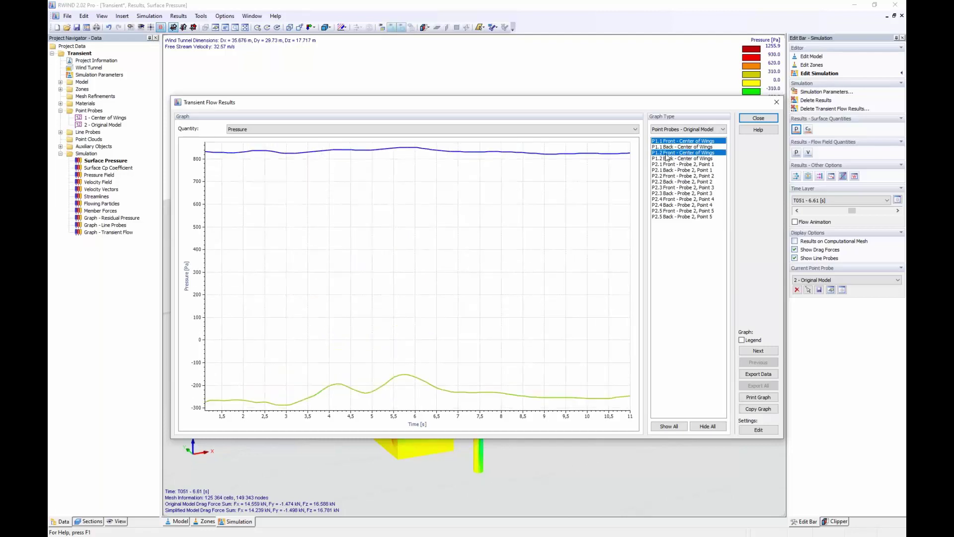
pyautogui.moveTo(606, 106); pyautogui.dragTo(562, 292)
pyautogui.moveTo(466, 288); pyautogui.dragTo(499, 84)
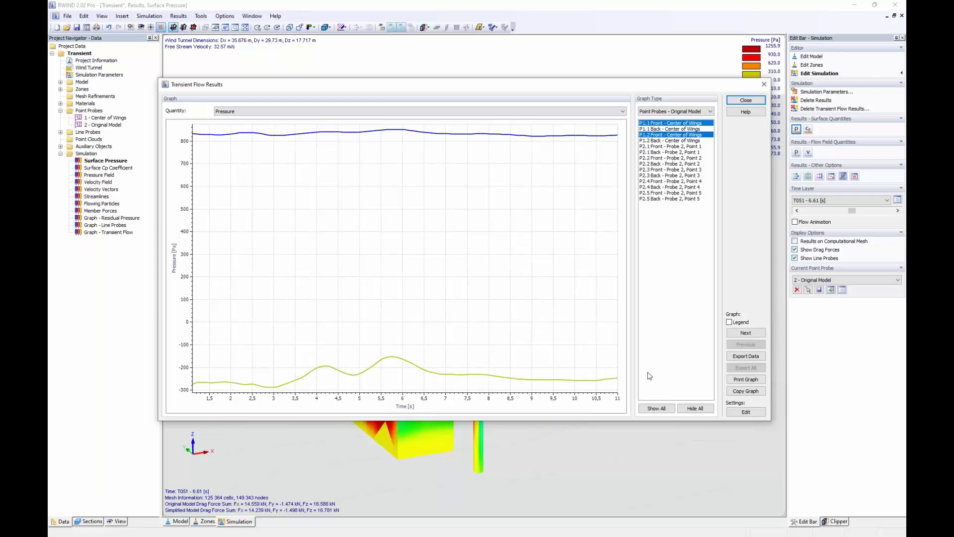
# View the two point probe curves as Cp, return to Pressure and close the transient flow results
pyautogui.click(233, 111)
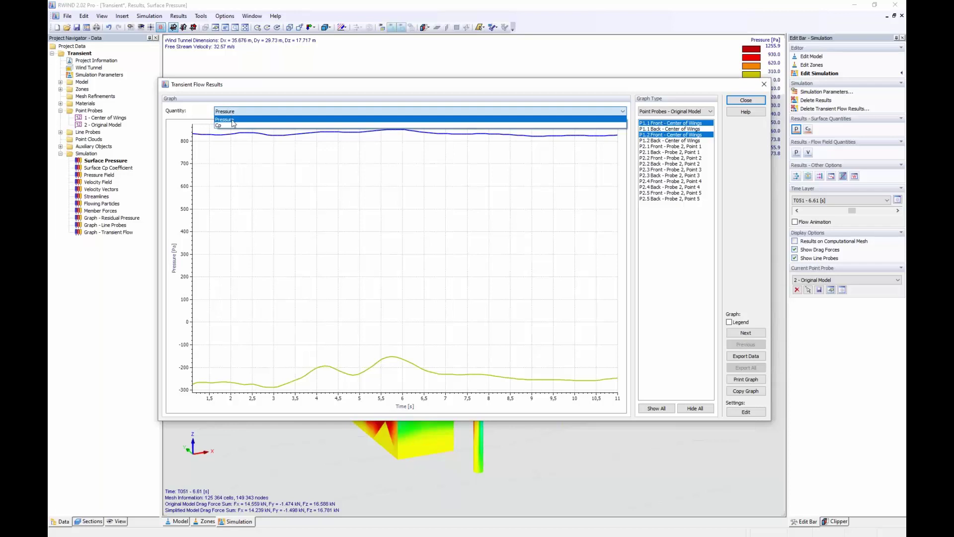
pyautogui.click(231, 126)
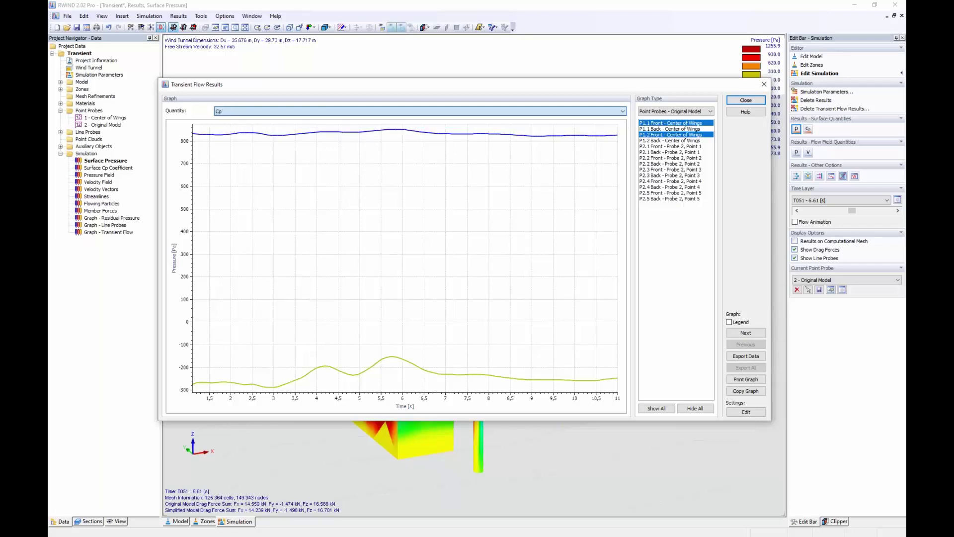
pyautogui.click(233, 112)
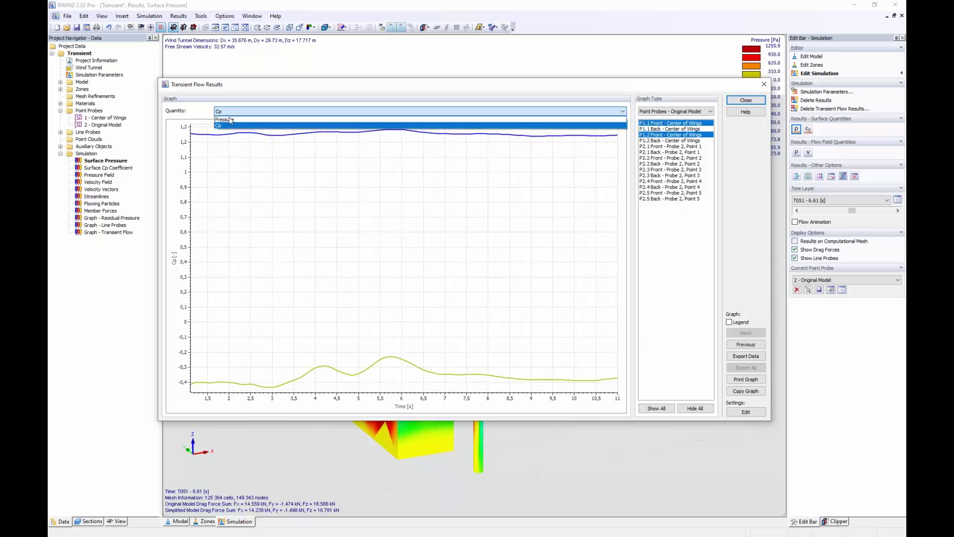
pyautogui.click(233, 120)
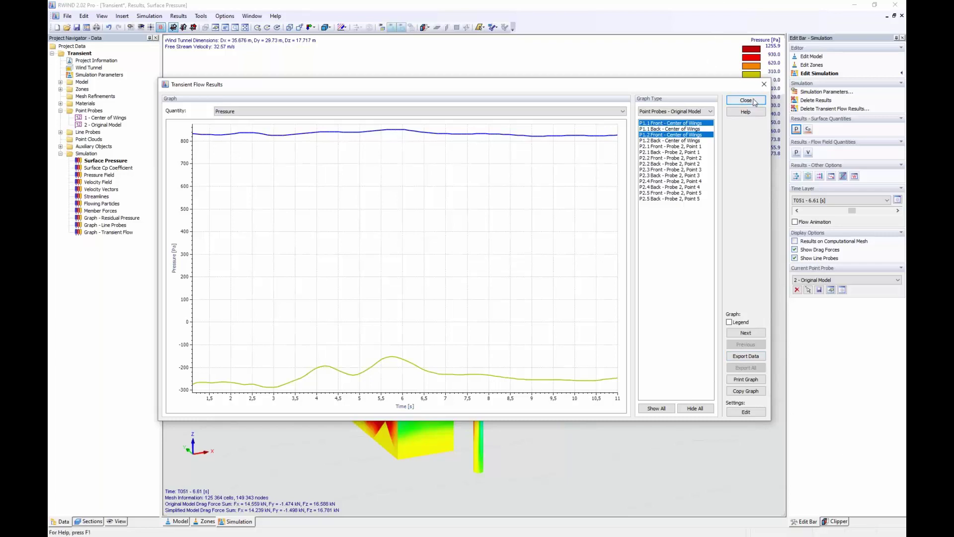
pyautogui.click(763, 86)
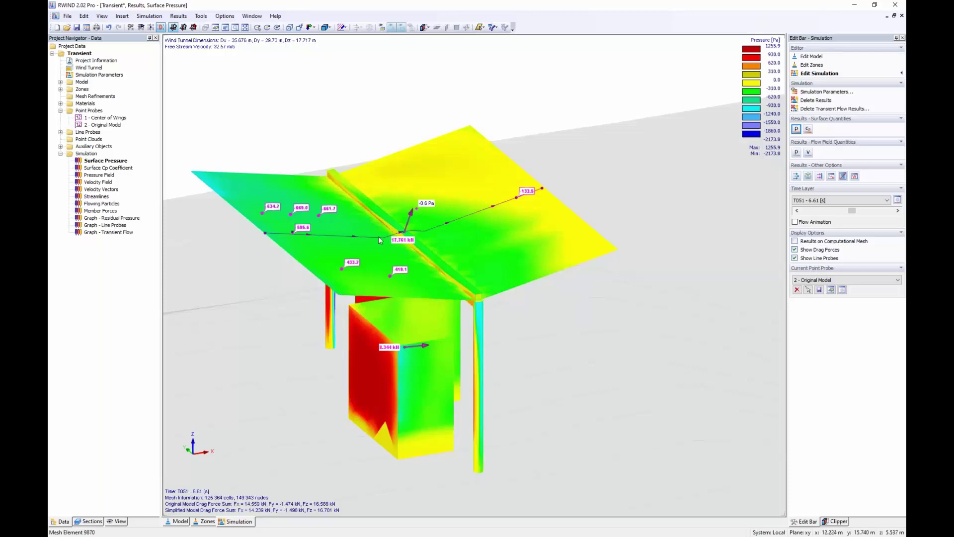
# Display the Surface Pressure graph of line probe 1 - Center
pyautogui.scroll(4, 275, 225)
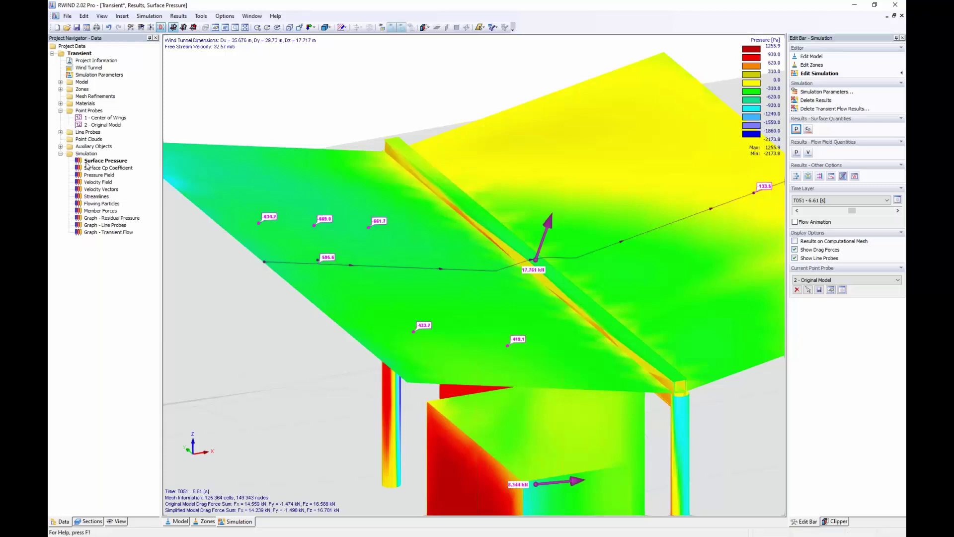
pyautogui.click(60, 132)
pyautogui.click(92, 139)
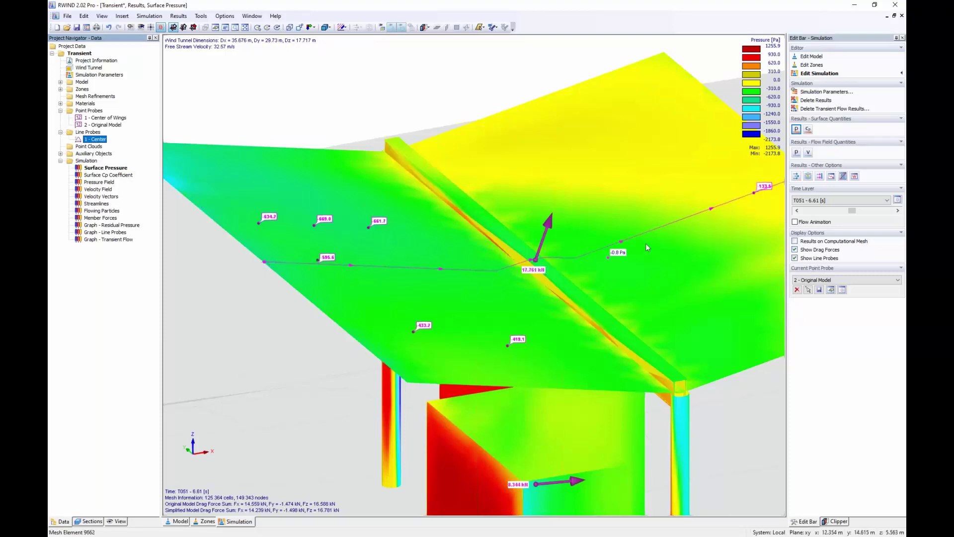
pyautogui.rightClick(98, 140)
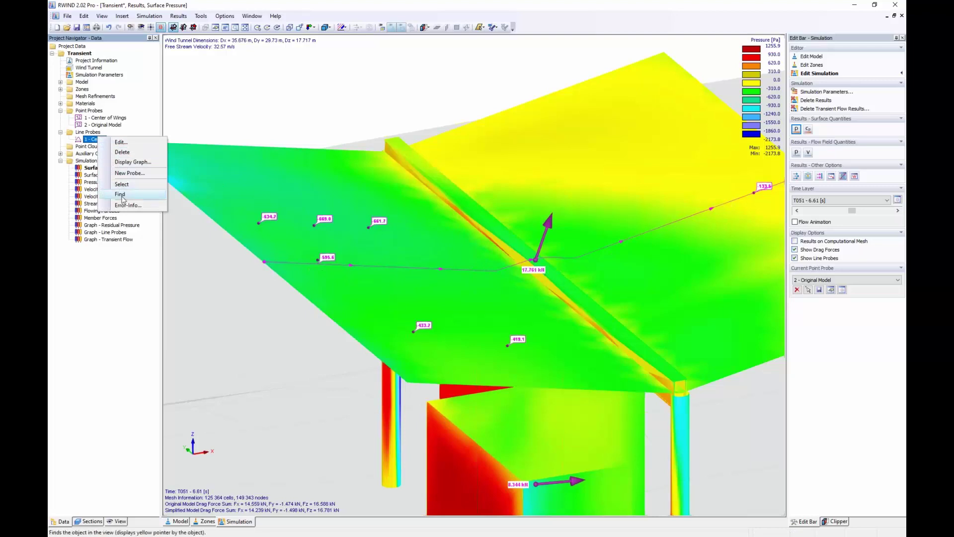
pyautogui.click(129, 164)
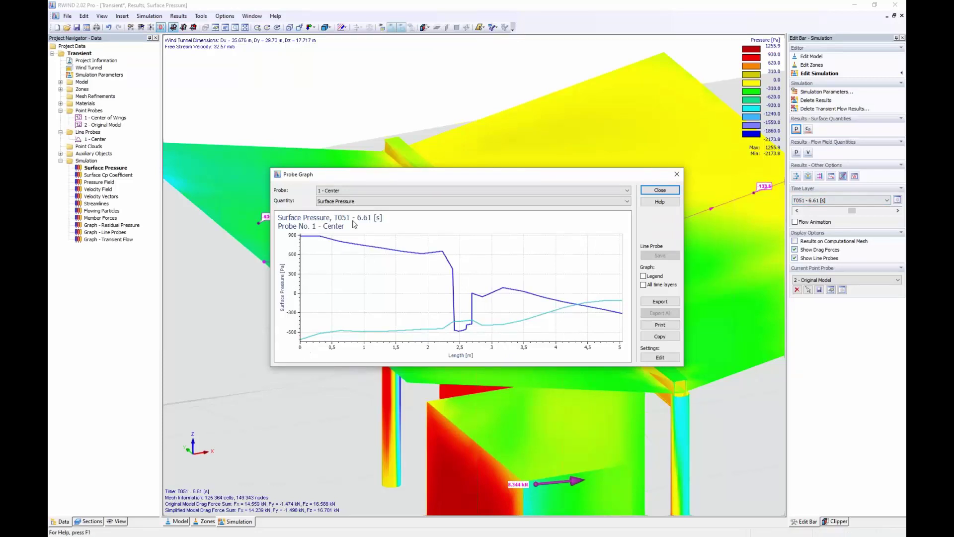
pyautogui.click(353, 202)
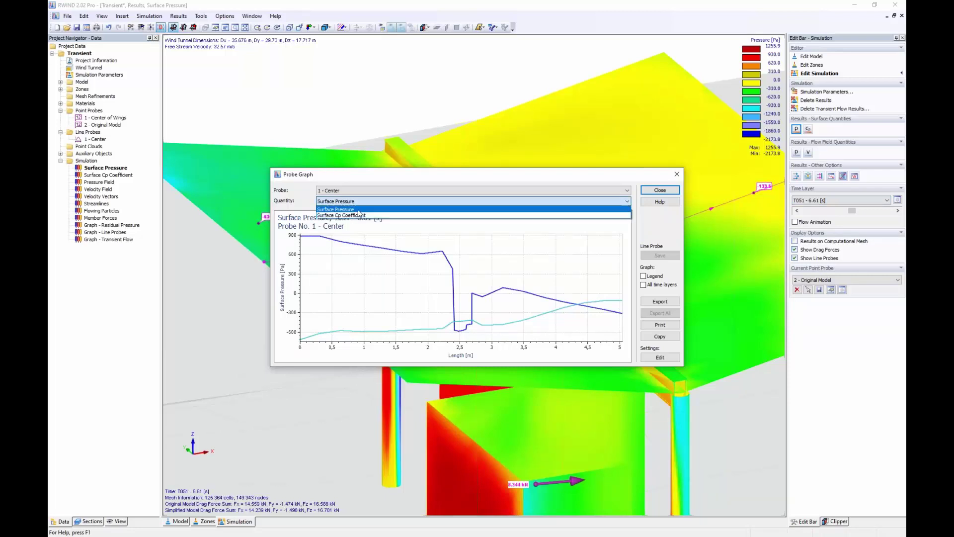
pyautogui.click(362, 209)
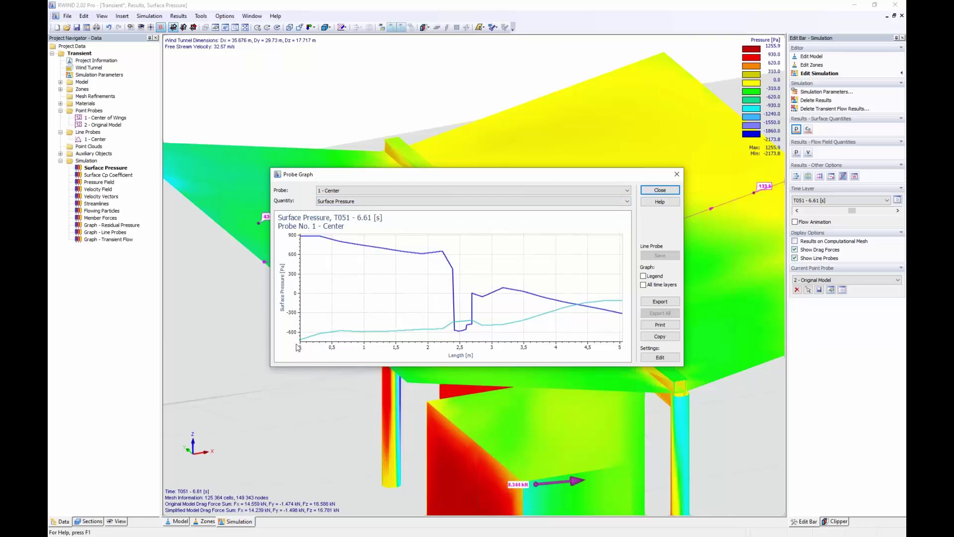
# Plot the line probe's surface pressure for all time layers and close the probe graph
pyautogui.moveTo(697, 296)
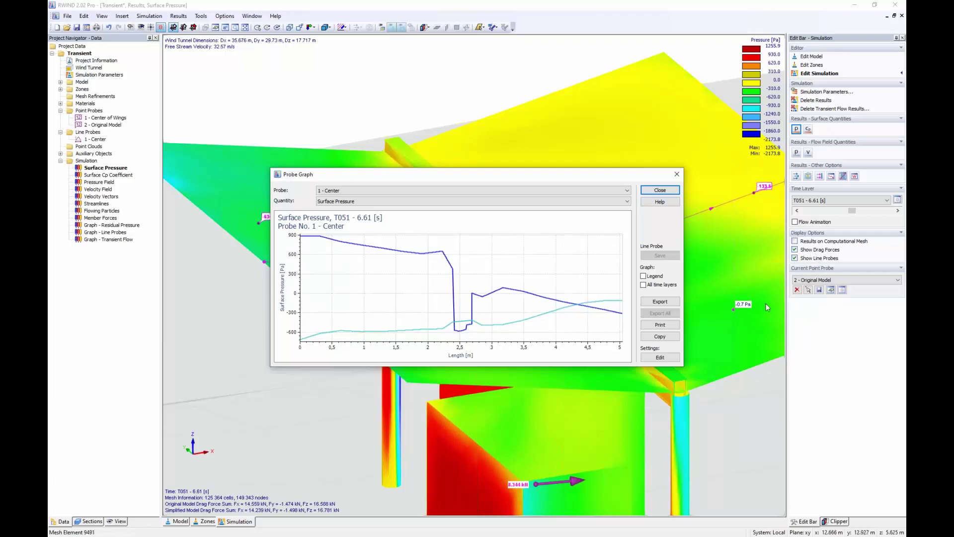
pyautogui.click(644, 286)
pyautogui.moveTo(719, 336)
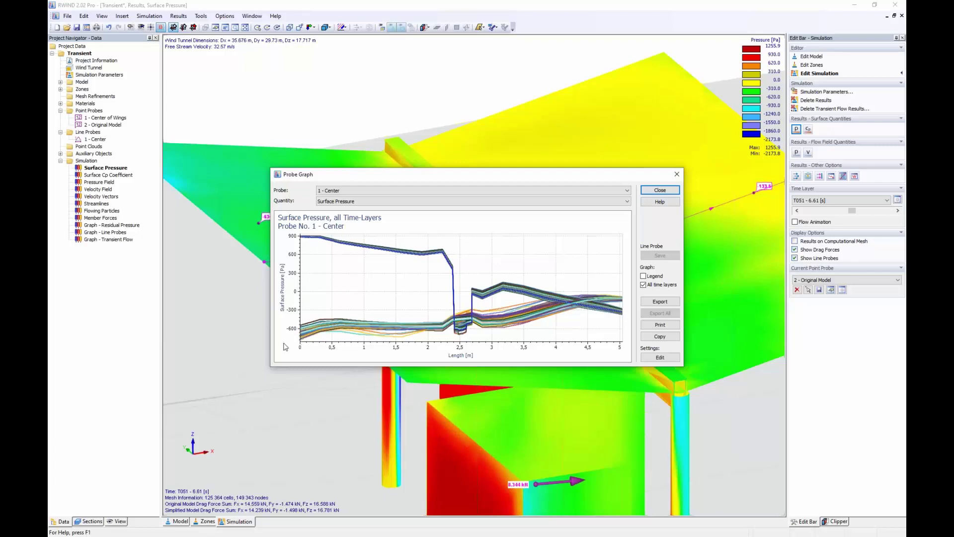
pyautogui.click(660, 190)
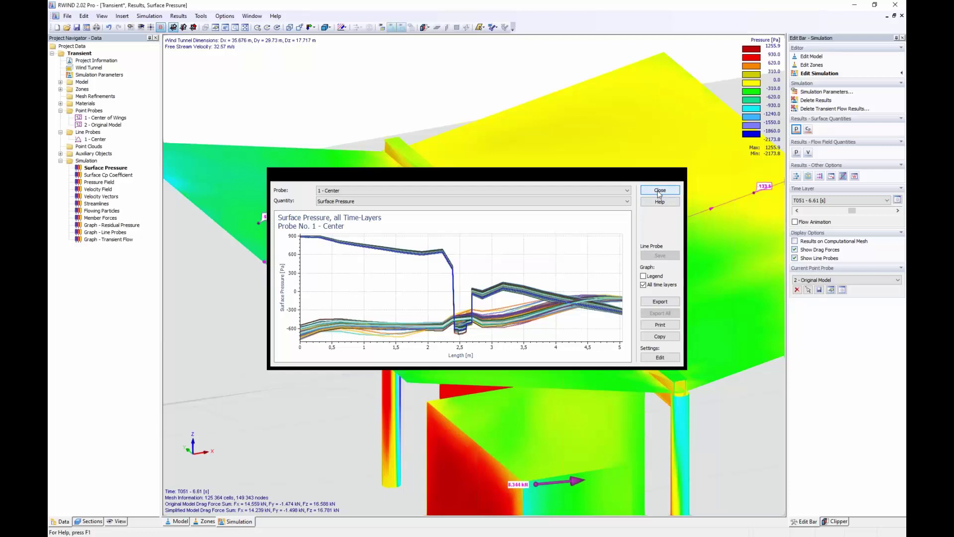
# Try to define a new line probe graphically across Wing 1, snapping to lines in a cut plane normal to Y
pyautogui.scroll(-2, 434, 278)
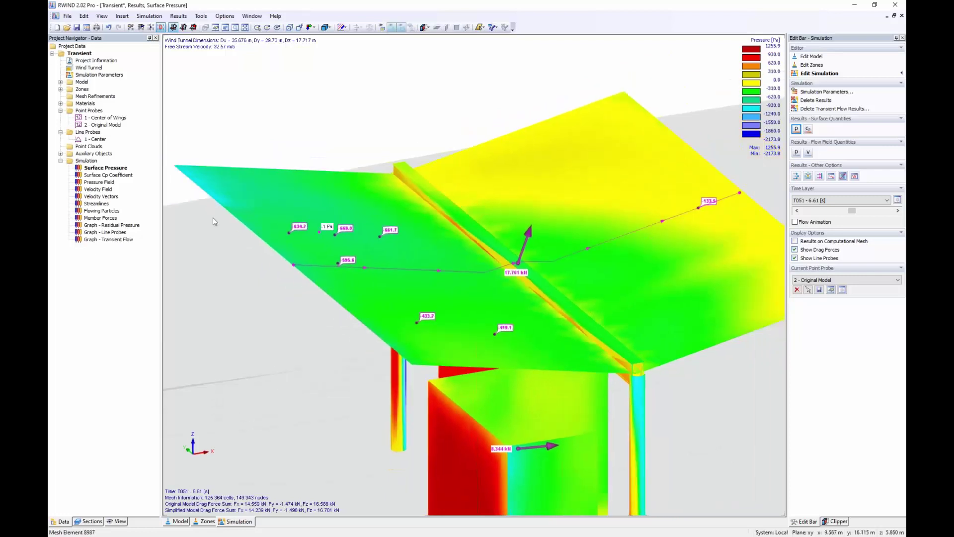
pyautogui.rightClick(94, 133)
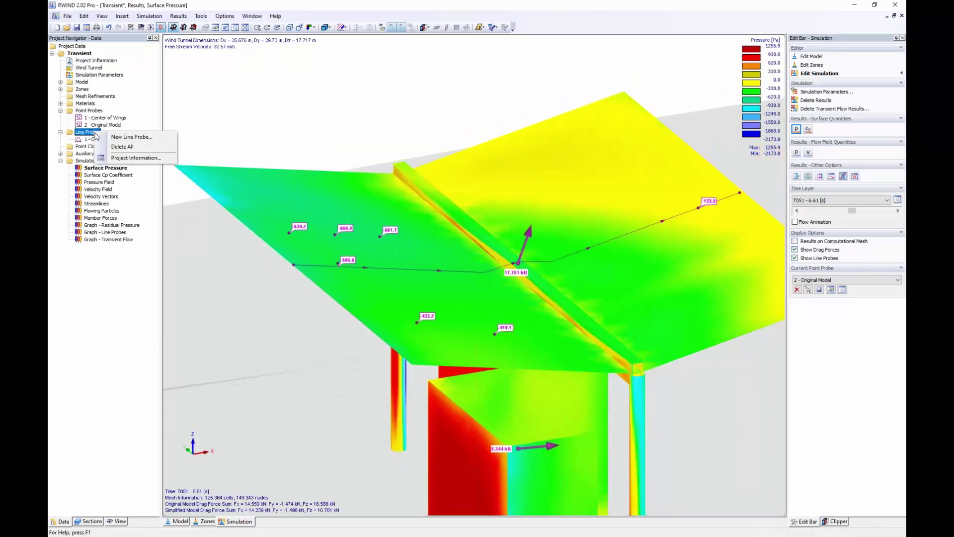
pyautogui.click(122, 143)
pyautogui.click(508, 358)
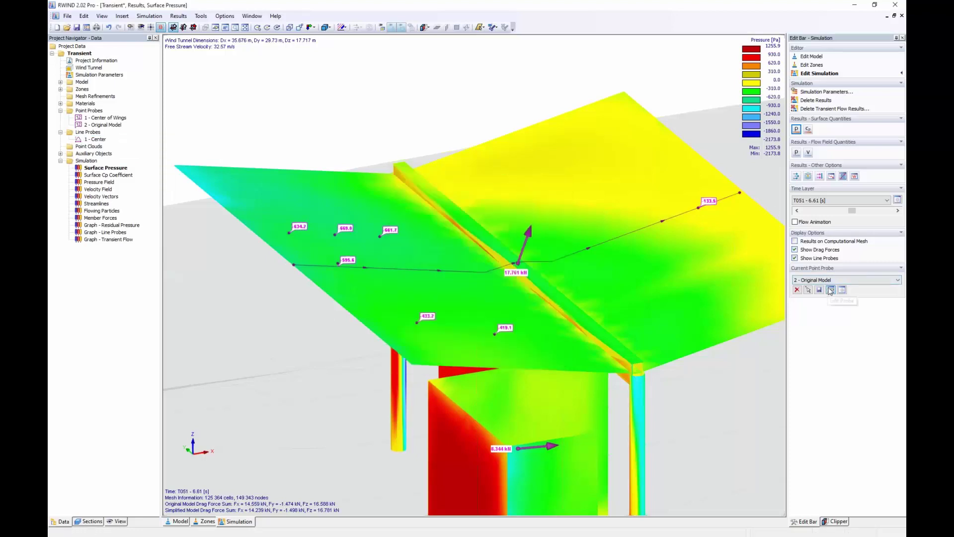
pyautogui.click(843, 176)
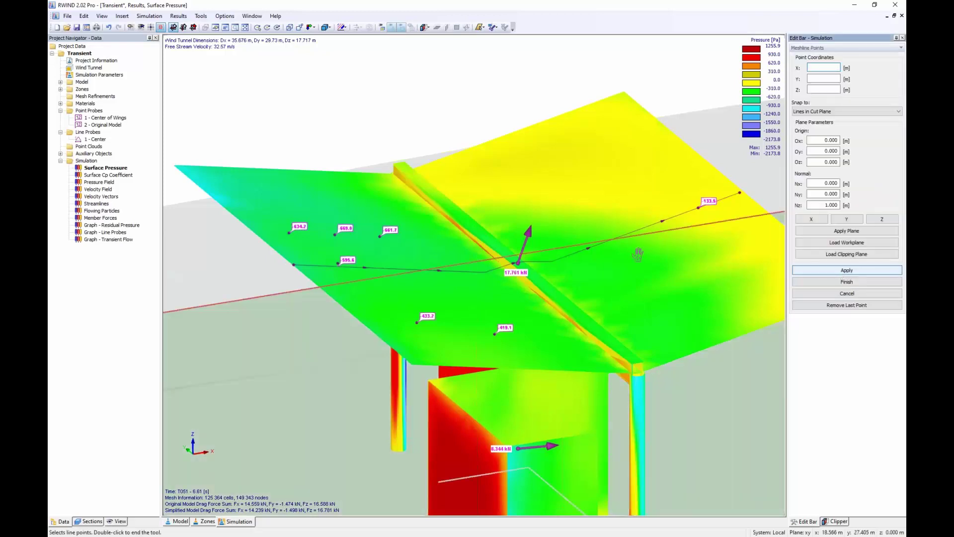
pyautogui.click(846, 218)
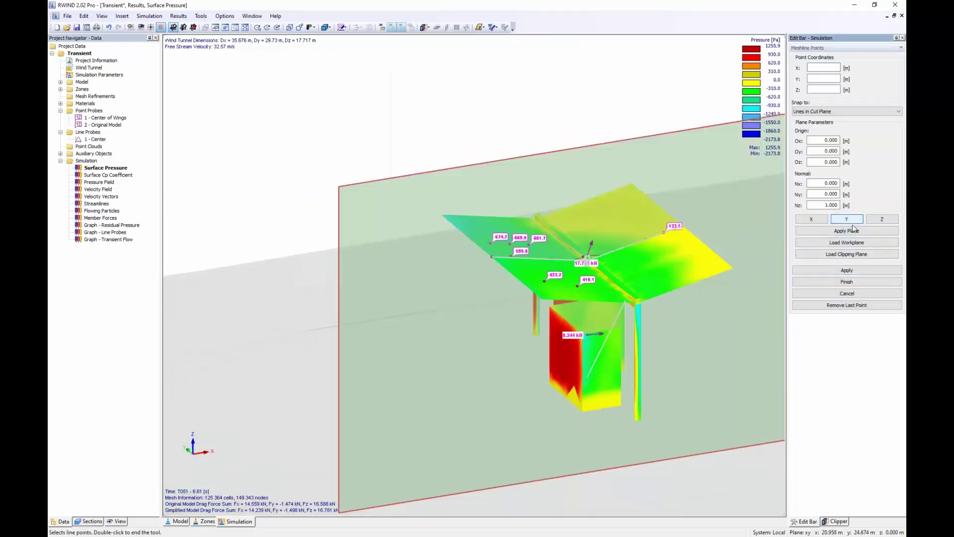
pyautogui.moveTo(336, 270); pyautogui.dragTo(309, 224)
pyautogui.click(490, 237)
pyautogui.scroll(3, 498, 228)
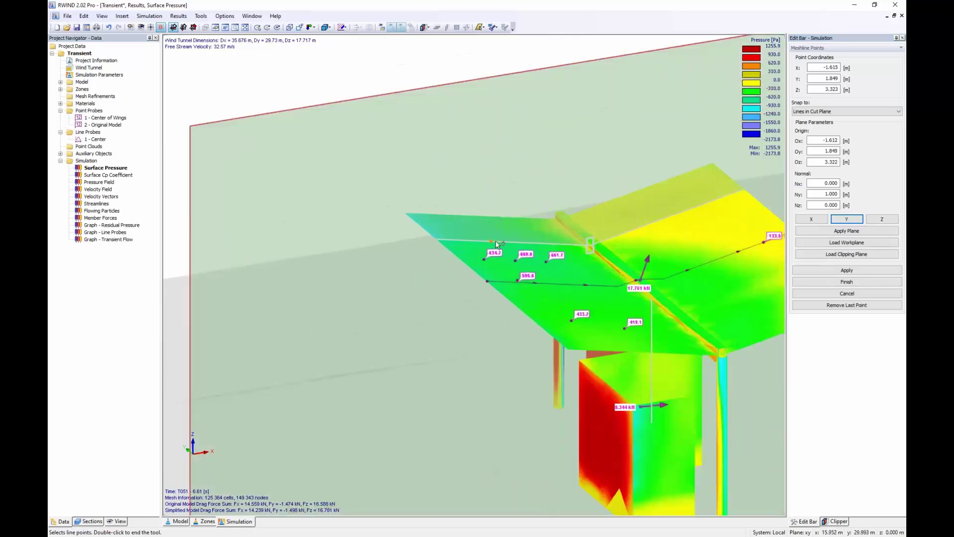
pyautogui.click(875, 285)
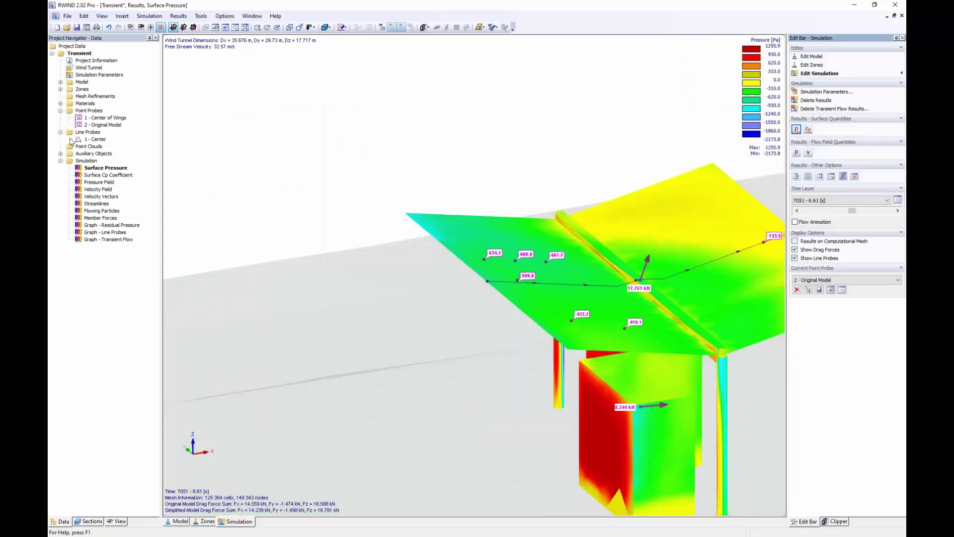
# Collapse the point and line probe entries in the project data and select Point Clouds
pyautogui.click(60, 111)
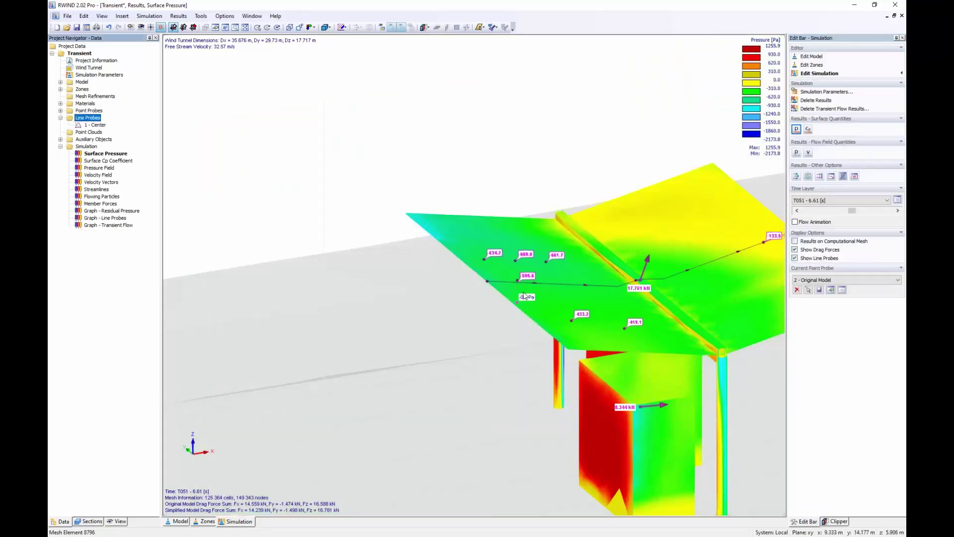
pyautogui.click(61, 117)
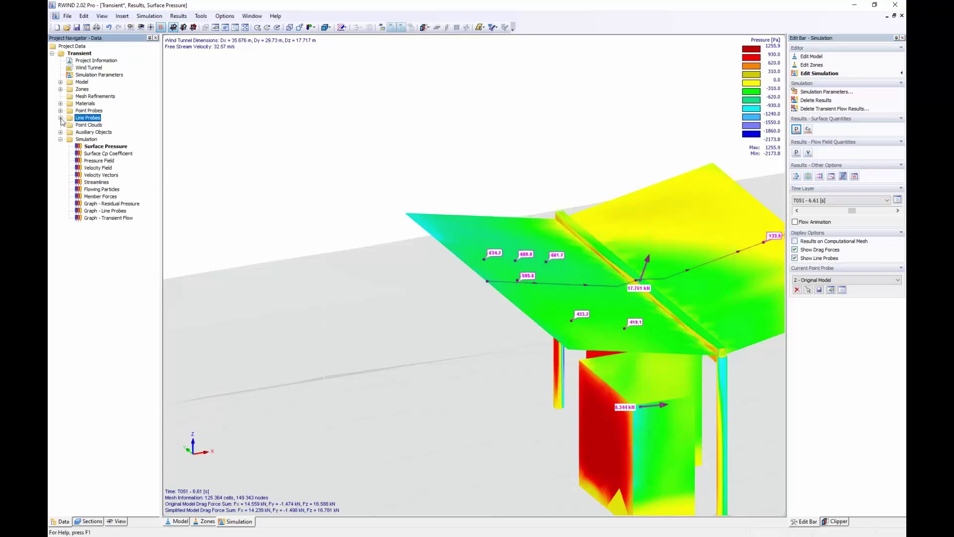
pyautogui.click(90, 125)
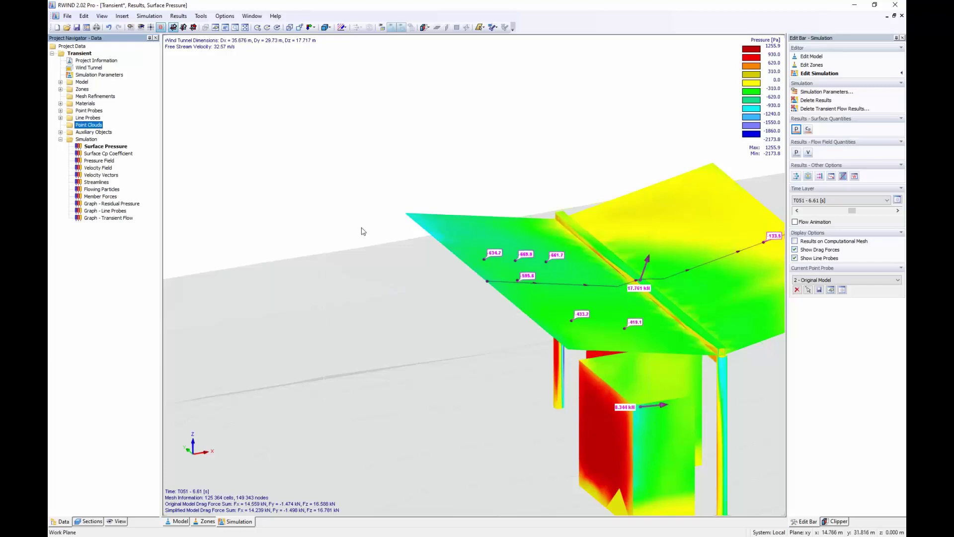
pyautogui.scroll(-3, 312, 299)
pyautogui.keyDown('ctrl'); pyautogui.moveTo(252, 315); pyautogui.dragTo(477, 318, button='middle'); pyautogui.keyUp('ctrl')
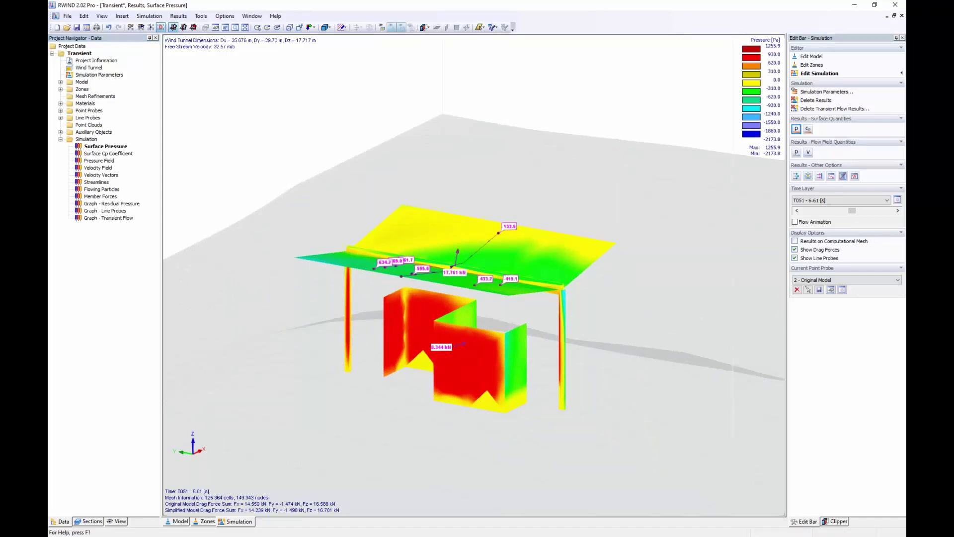
# Display streamlines seeded from a rectangle of control points, narrow the rectangle's width to under half, and apply it
pyautogui.click(807, 176)
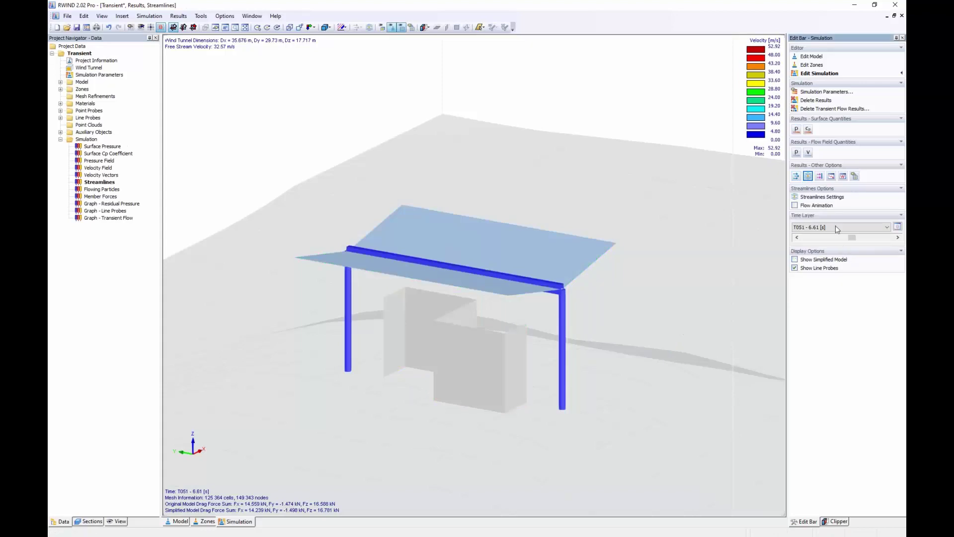
pyautogui.click(854, 68)
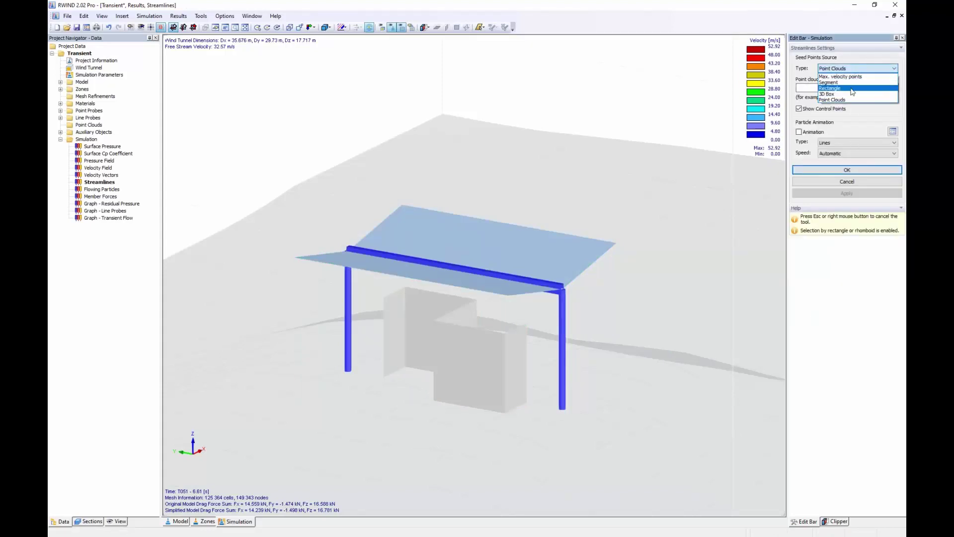
pyautogui.click(852, 89)
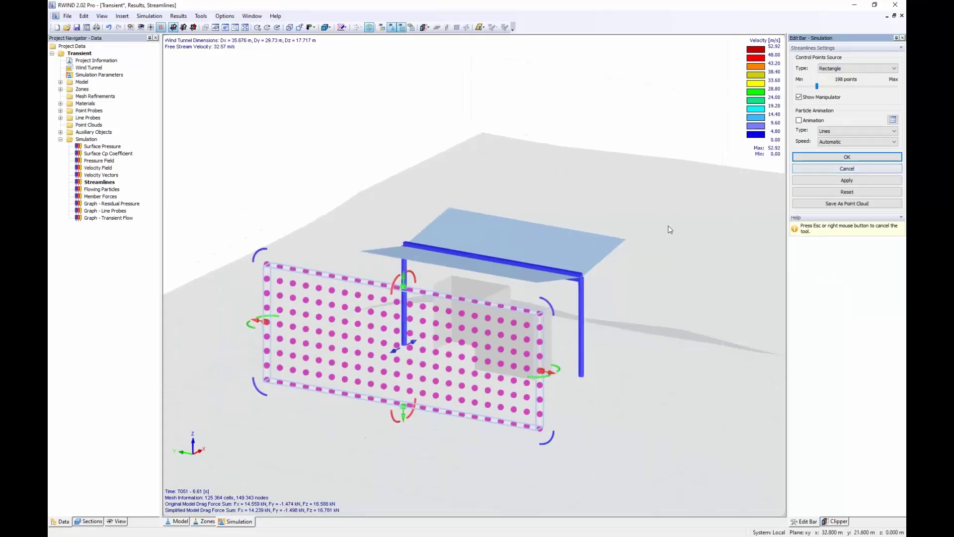
pyautogui.moveTo(557, 360); pyautogui.dragTo(417, 334)
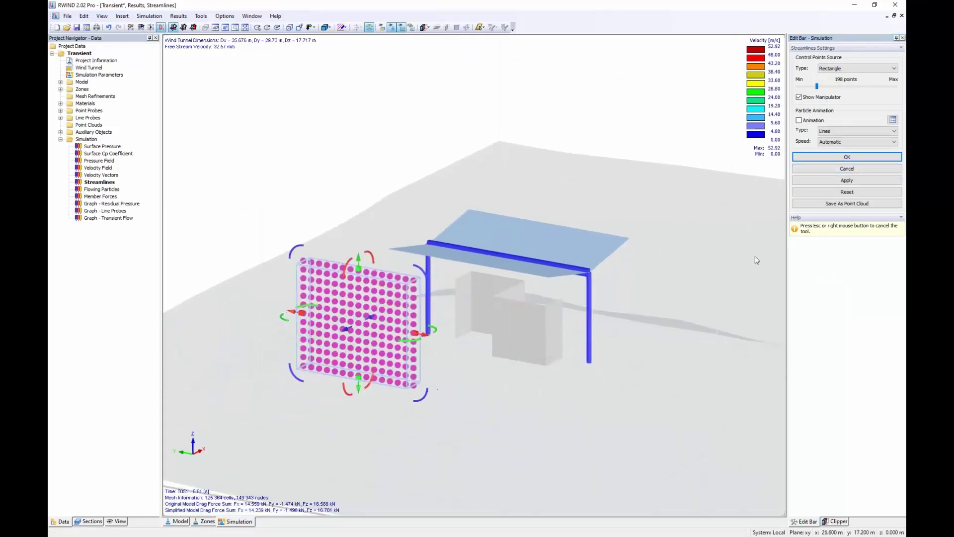
pyautogui.click(851, 180)
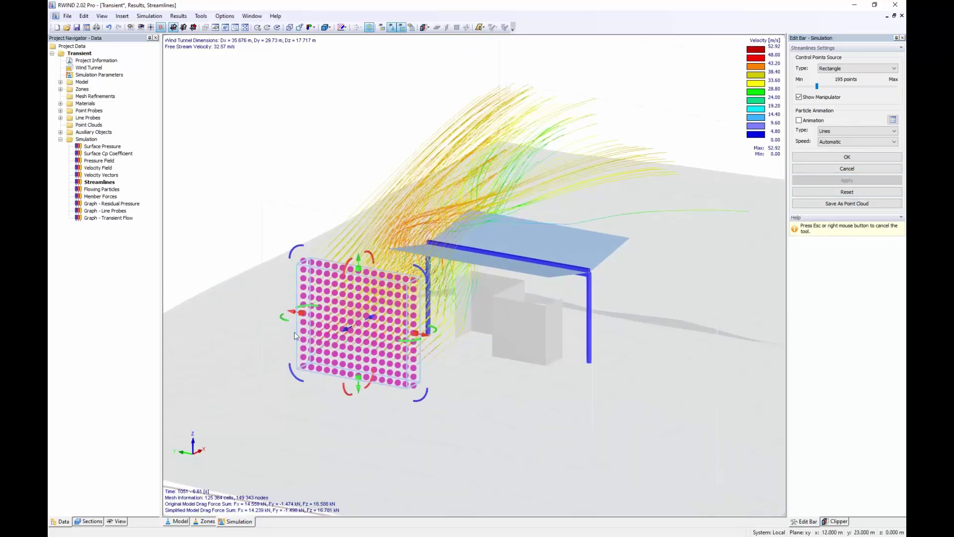
# Switch the streamline control points to a Segment, apply it, and rotate the segment to a diagonal in front of the structure
pyautogui.click(843, 69)
pyautogui.click(839, 83)
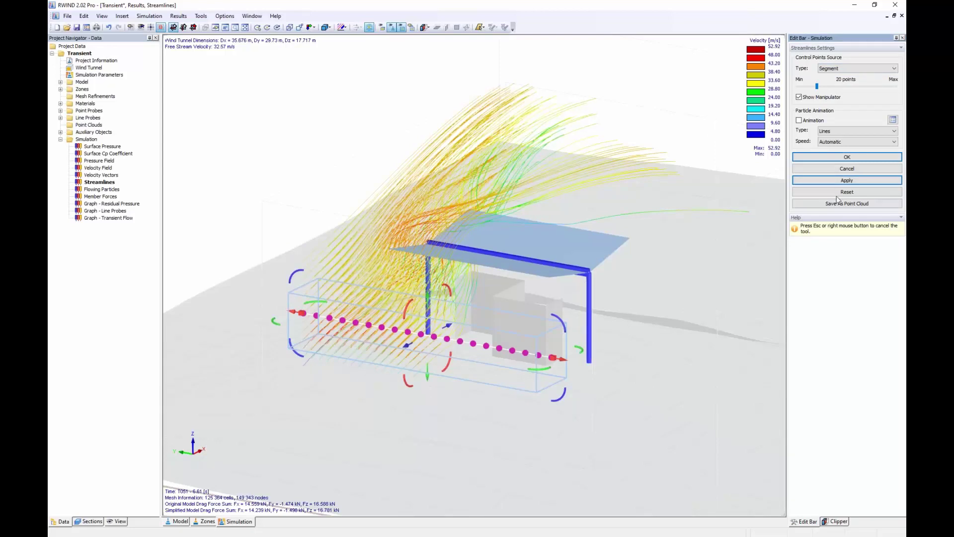
pyautogui.click(846, 180)
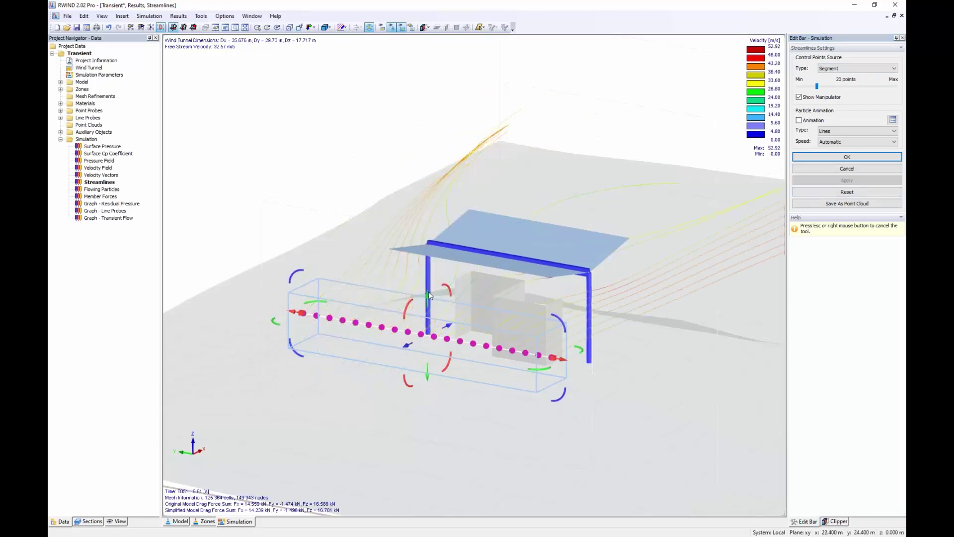
pyautogui.moveTo(556, 321); pyautogui.dragTo(564, 398)
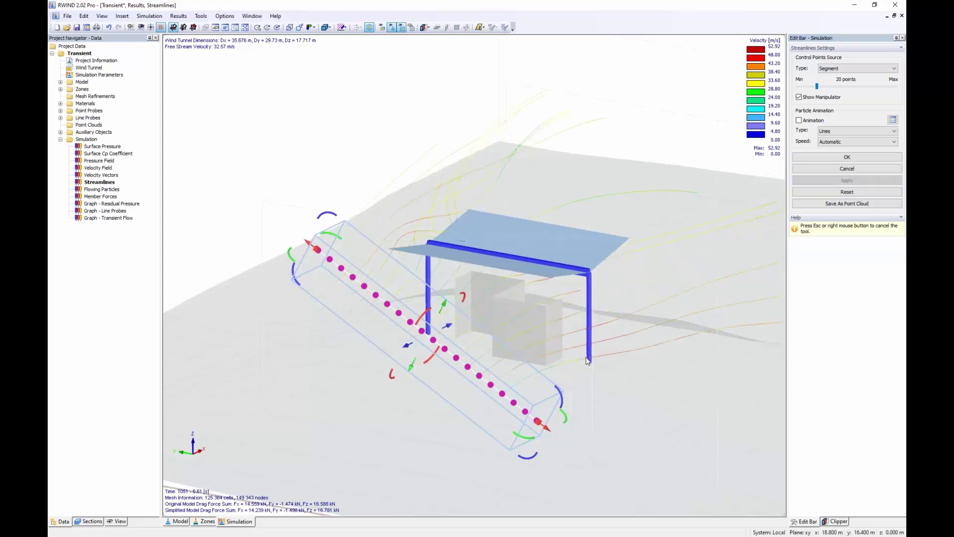
pyautogui.keyDown('ctrl'); pyautogui.moveTo(567, 346); pyautogui.dragTo(378, 353, button='middle'); pyautogui.keyUp('ctrl')
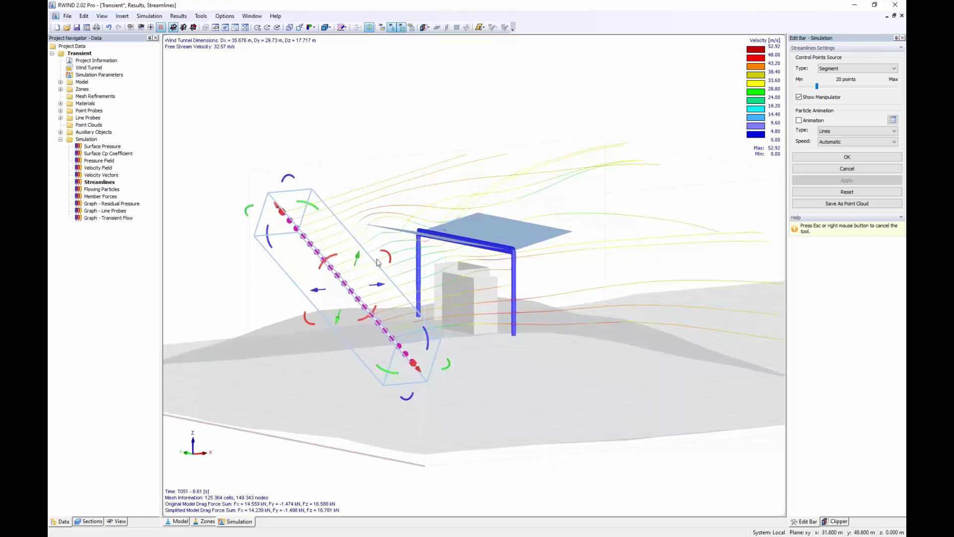
pyautogui.scroll(5, 379, 279)
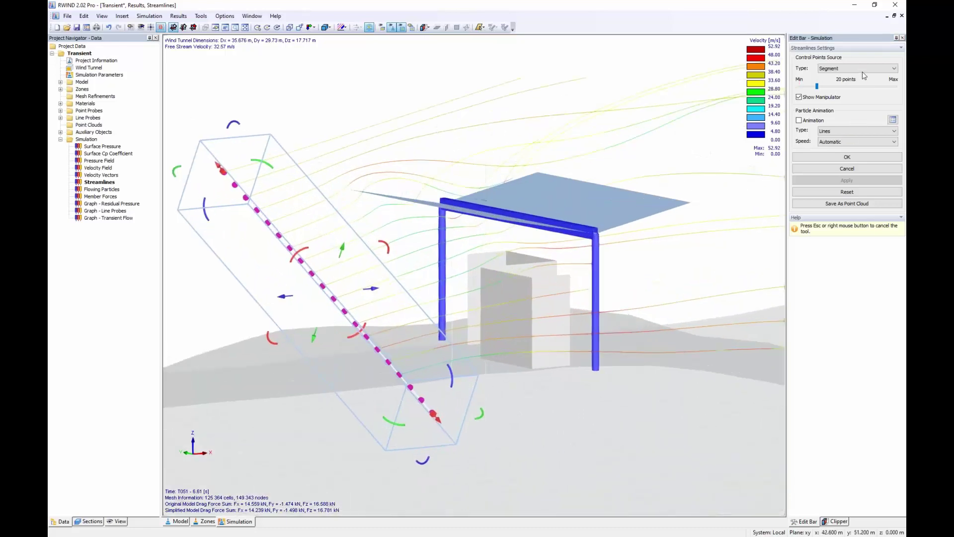
# Set the streamline control points source back to Rectangle, narrow the rectangle, apply it, and accept the streamlines settings
pyautogui.click(857, 68)
pyautogui.click(860, 88)
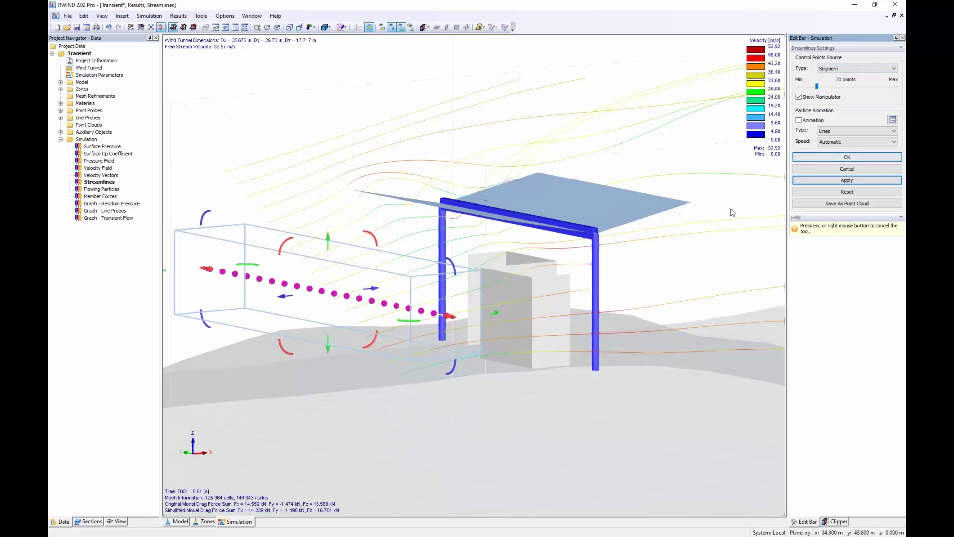
pyautogui.click(844, 68)
pyautogui.click(840, 88)
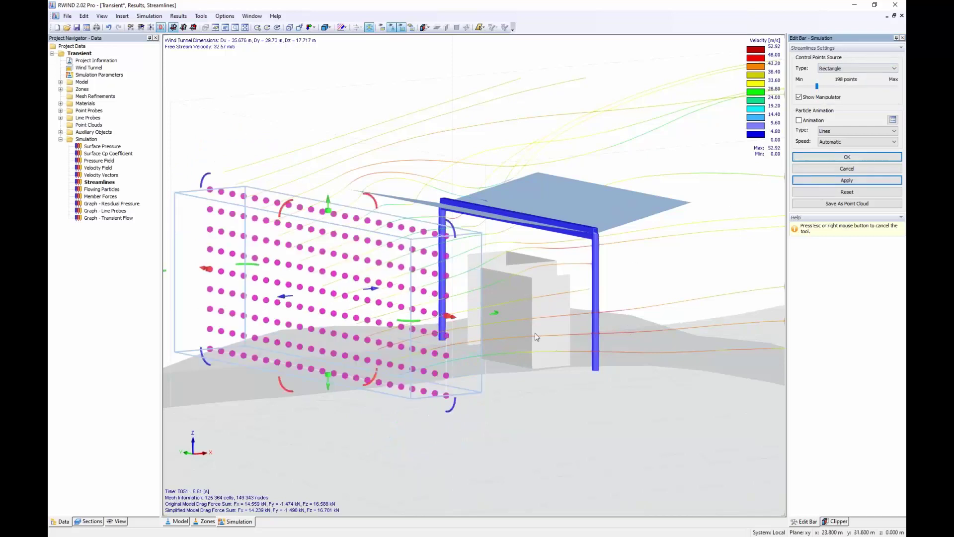
pyautogui.moveTo(447, 318); pyautogui.dragTo(276, 284)
pyautogui.click(865, 182)
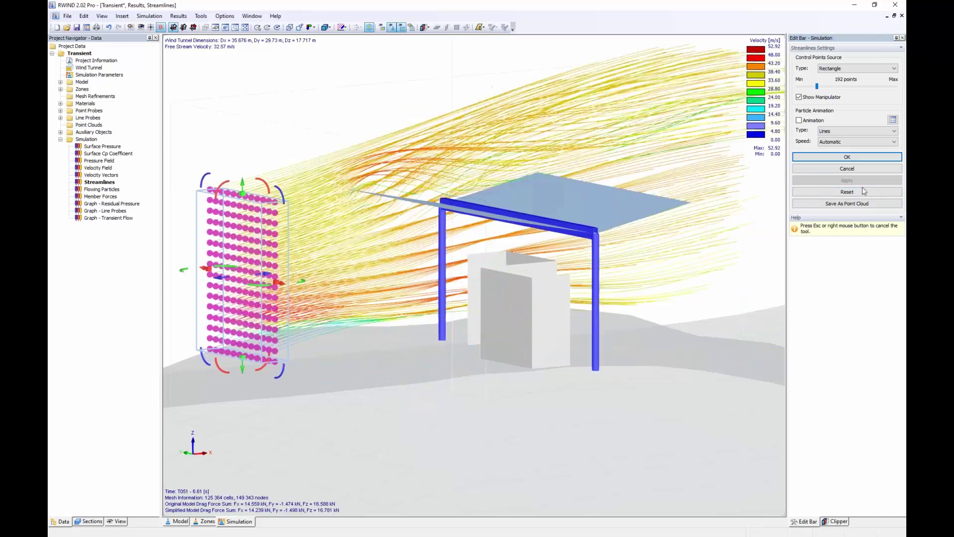
pyautogui.scroll(-2, 406, 277)
pyautogui.keyDown('ctrl'); pyautogui.moveTo(407, 278); pyautogui.dragTo(576, 325, button='middle'); pyautogui.keyUp('ctrl')
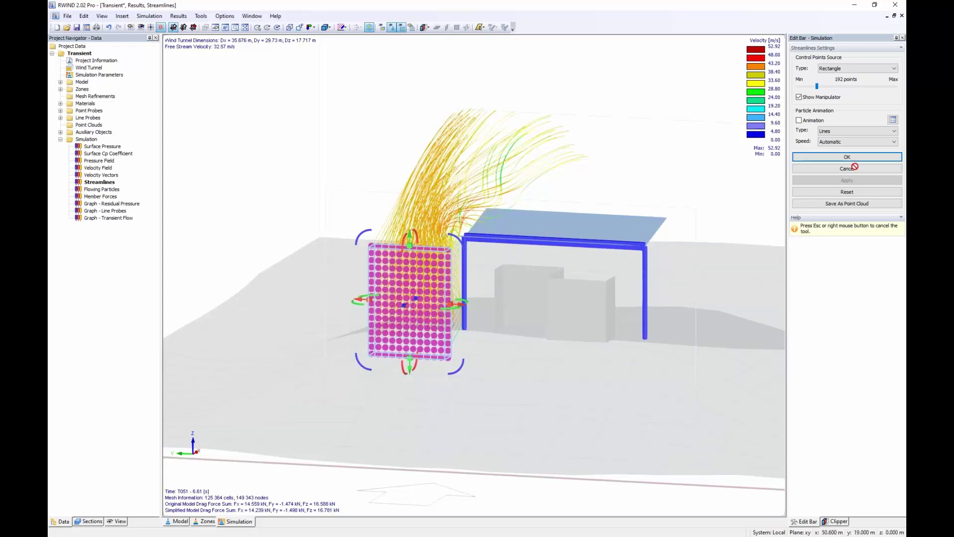
pyautogui.click(833, 158)
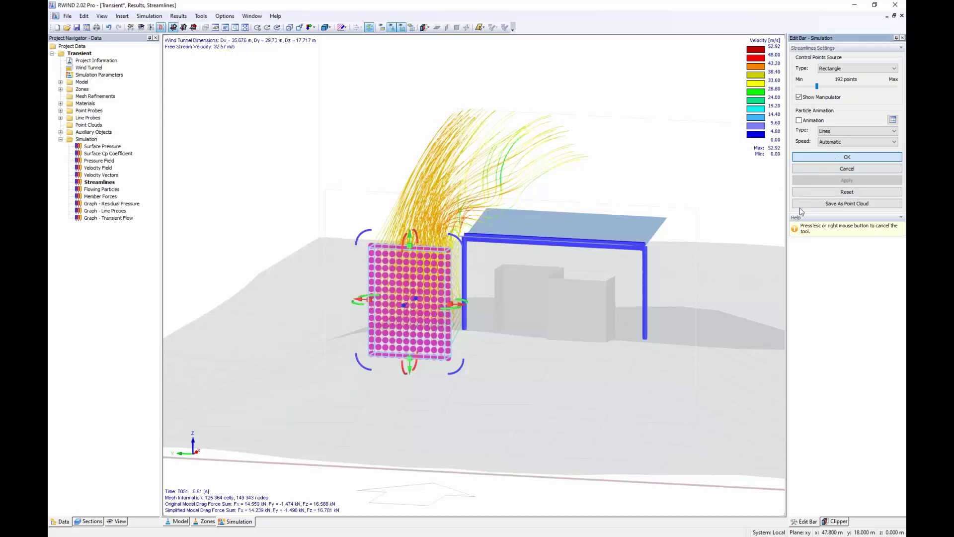
# Create a new rectangular point cloud graphically at the wing's near end, narrowed to a tall grid over the existing streamlines
pyautogui.rightClick(83, 125)
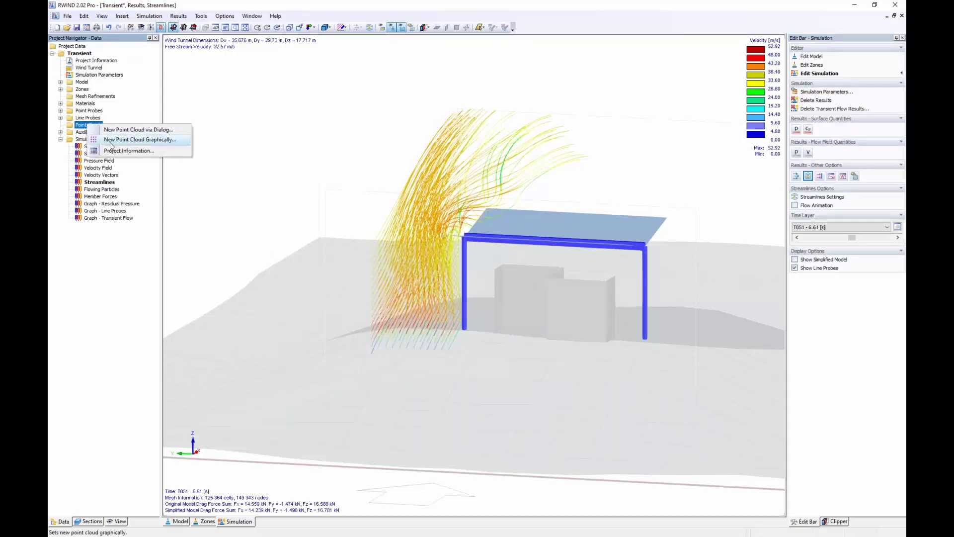
pyautogui.click(129, 140)
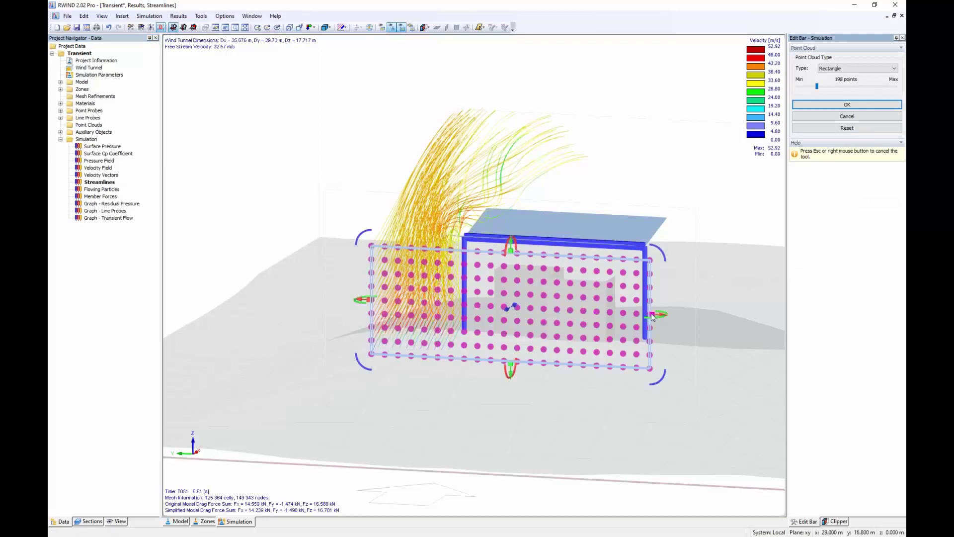
pyautogui.moveTo(652, 317); pyautogui.dragTo(436, 304)
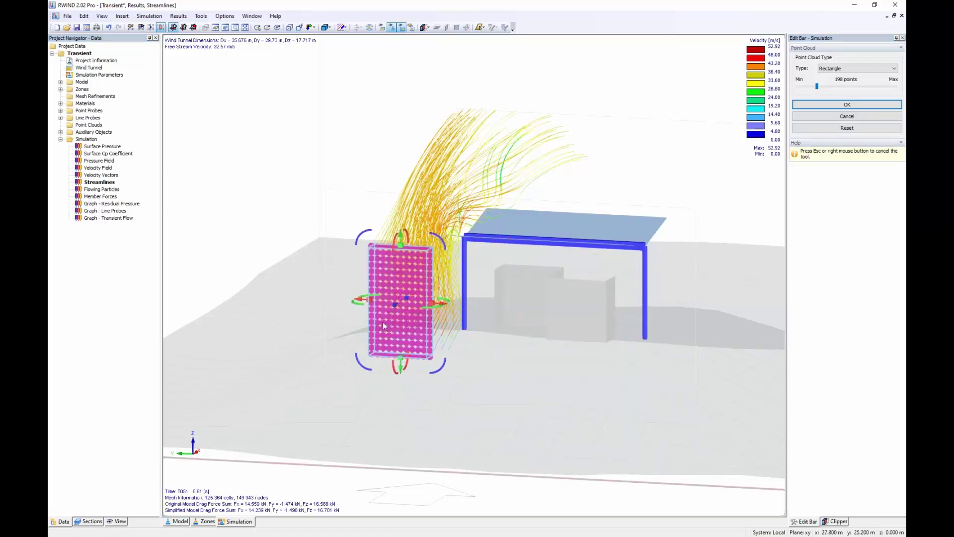
pyautogui.click(847, 104)
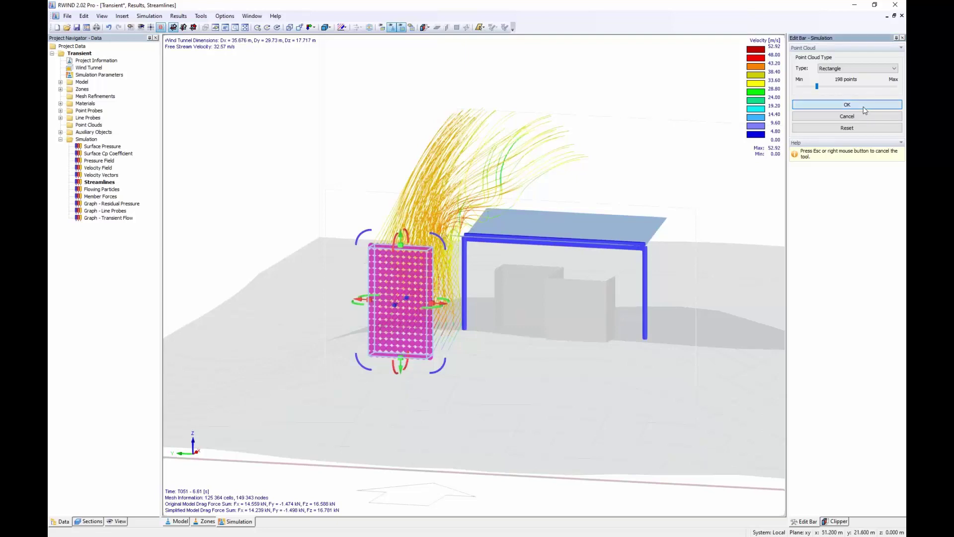
pyautogui.click(465, 360)
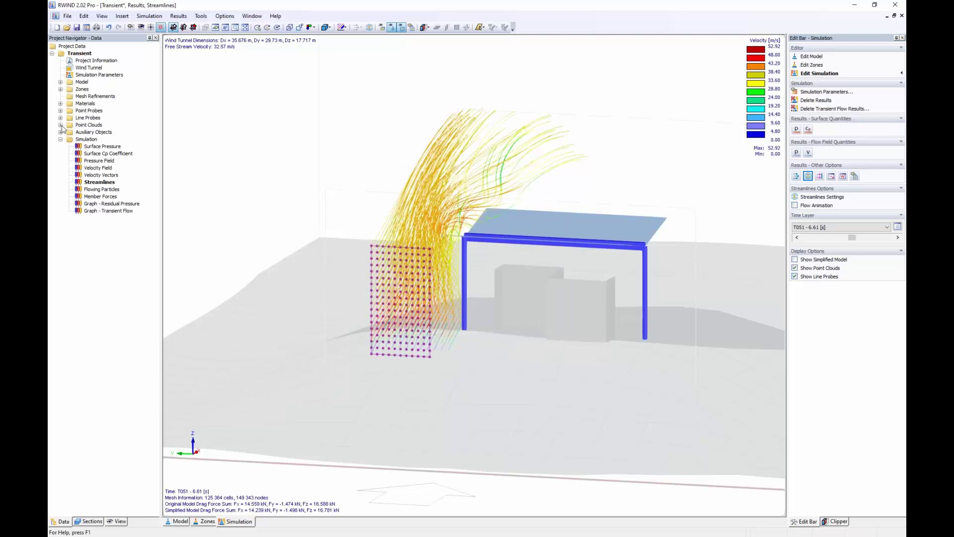
# Create a second rectangular point cloud graphically with the same size, moved in front of the opposite column
pyautogui.rightClick(91, 125)
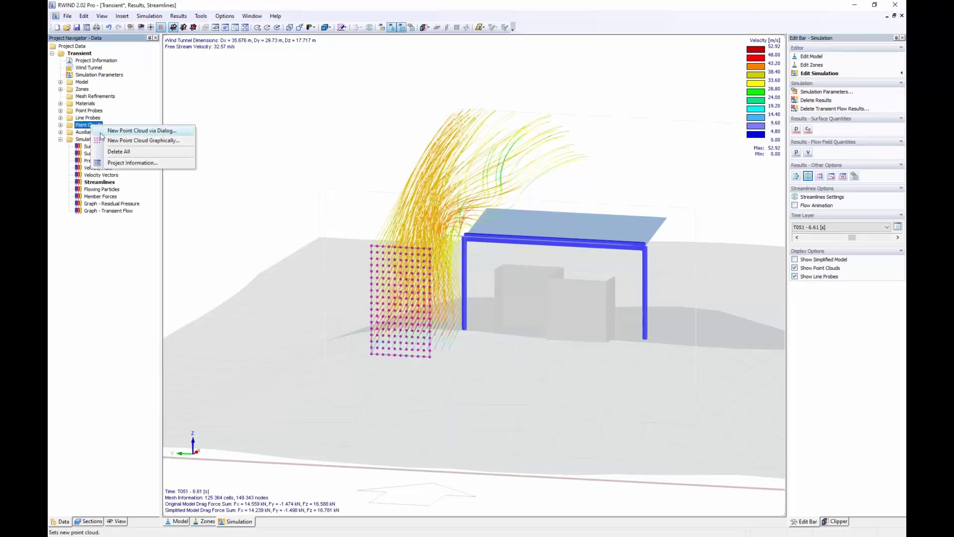
pyautogui.click(143, 140)
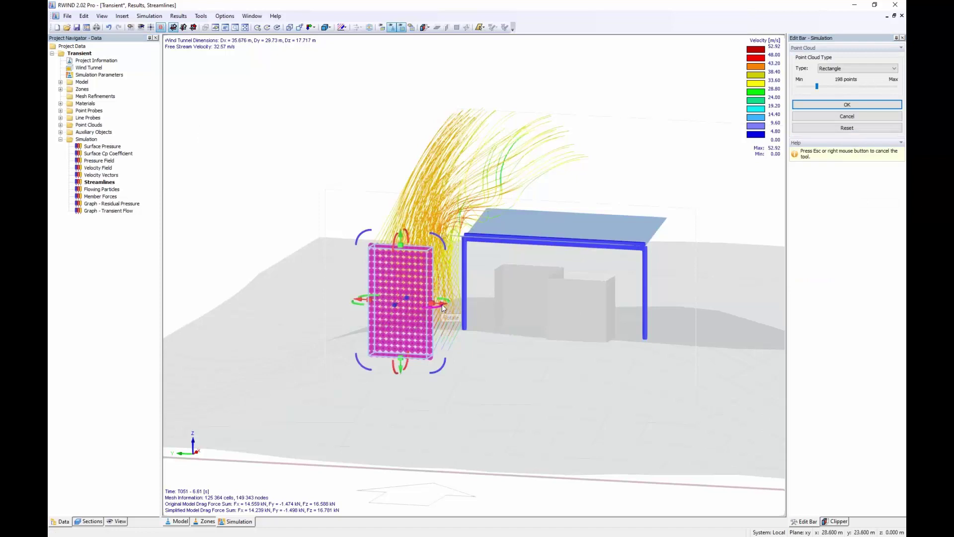
pyautogui.moveTo(444, 307); pyautogui.dragTo(663, 319)
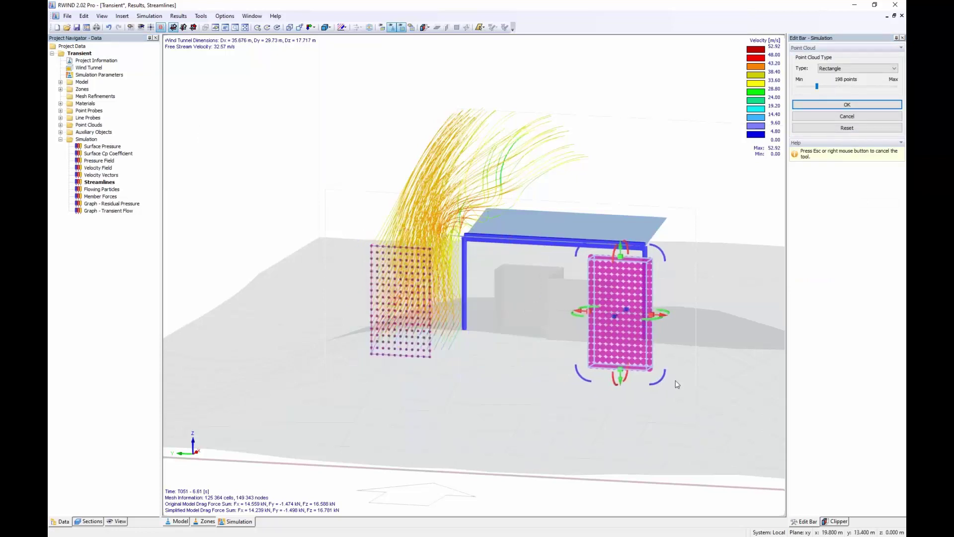
pyautogui.click(872, 105)
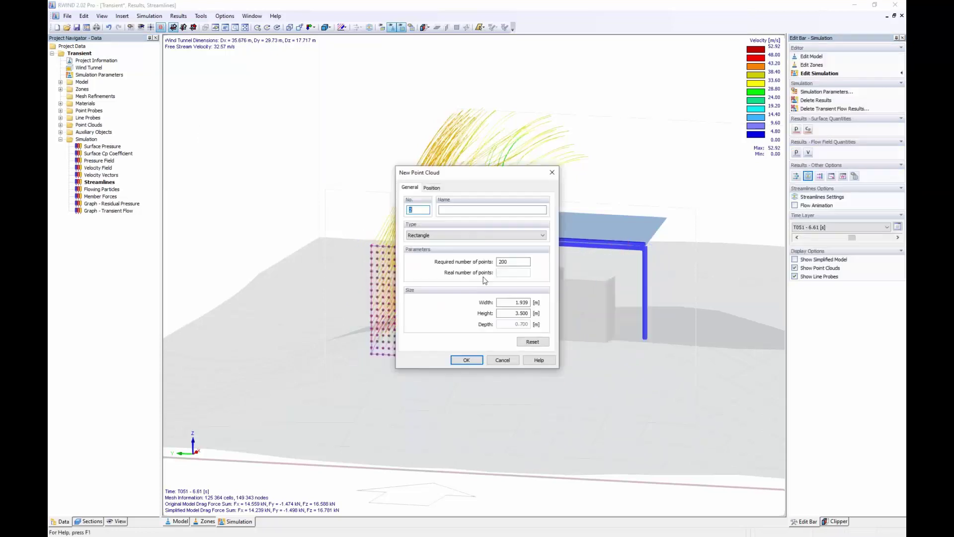
pyautogui.click(456, 362)
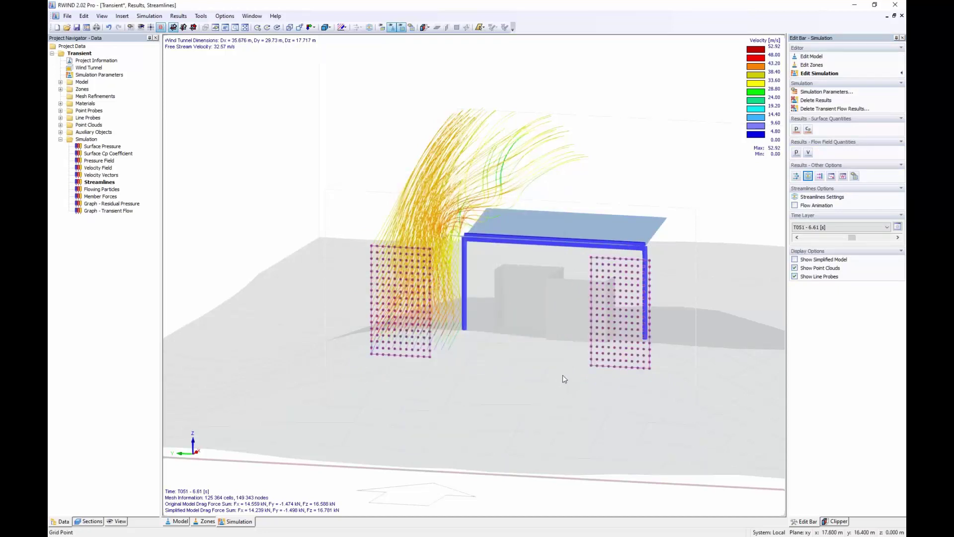
# Set the streamlines' seed points source to Point Clouds 1,2 and accept the settings
pyautogui.click(822, 197)
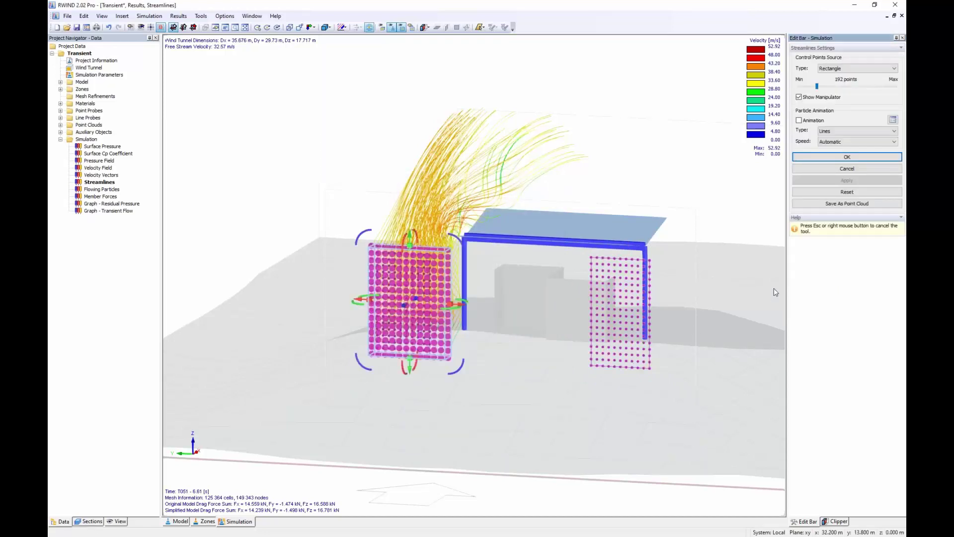
pyautogui.click(867, 69)
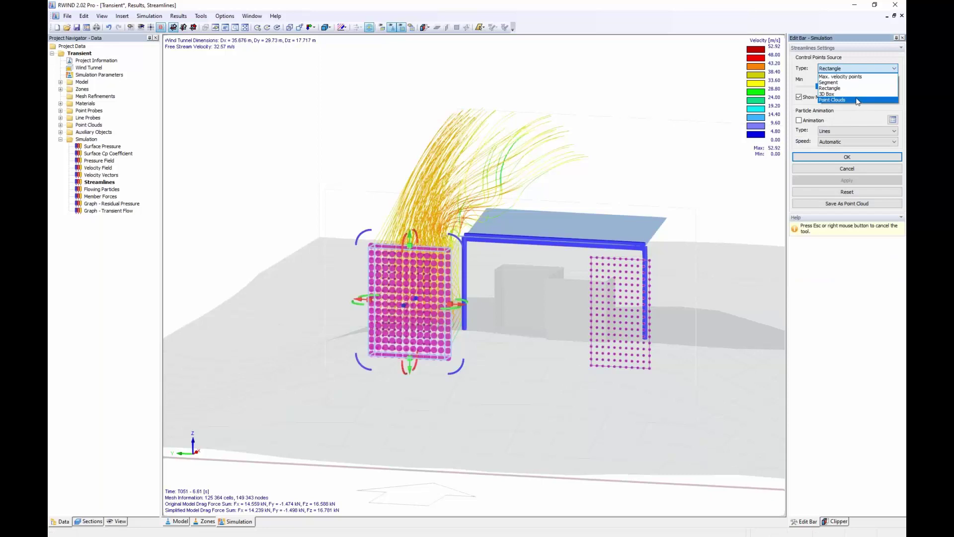
pyautogui.click(857, 100)
pyautogui.write('1,2')
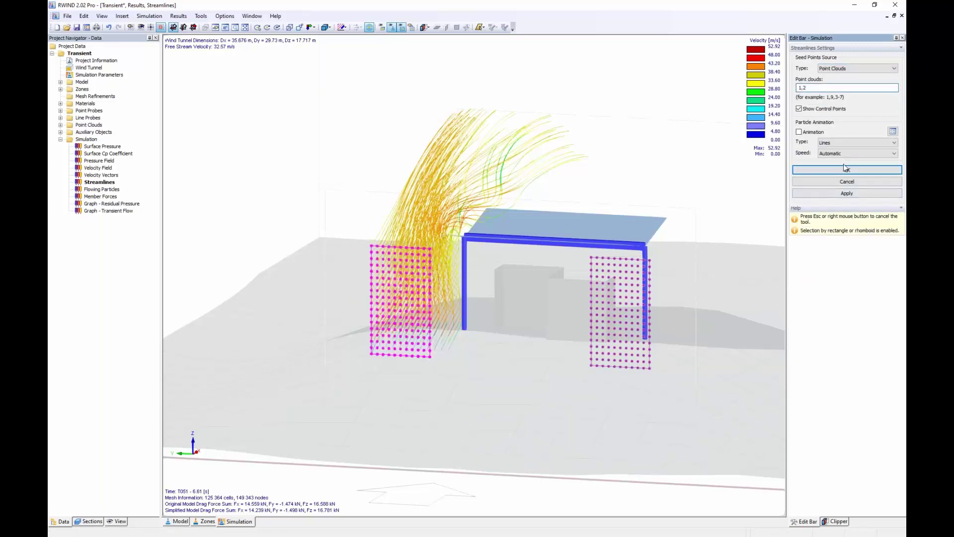
pyautogui.press('Return')
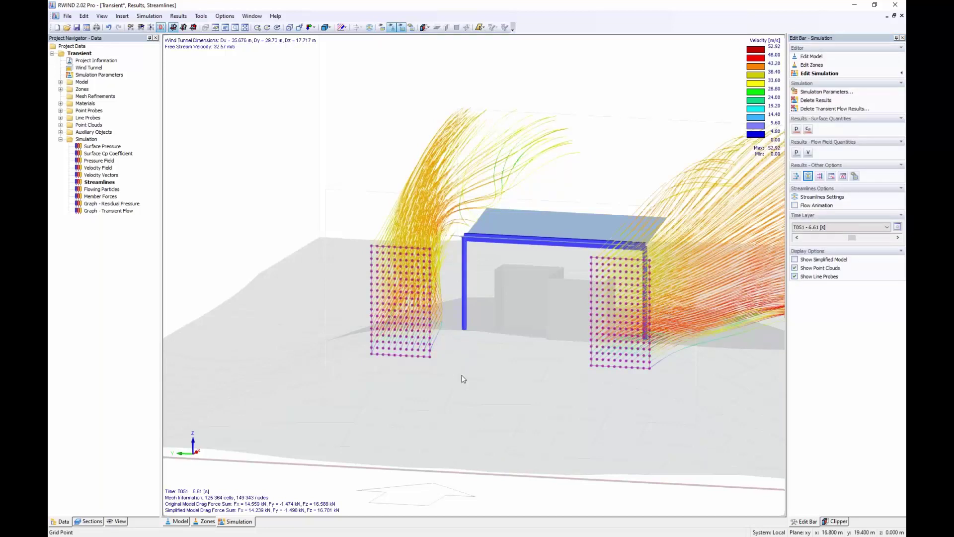
# Examine the streamlines from both point clouds around the structure, then play and stop their flow animation
pyautogui.keyDown('ctrl'); pyautogui.moveTo(460, 379); pyautogui.dragTo(299, 366, button='middle'); pyautogui.keyUp('ctrl')
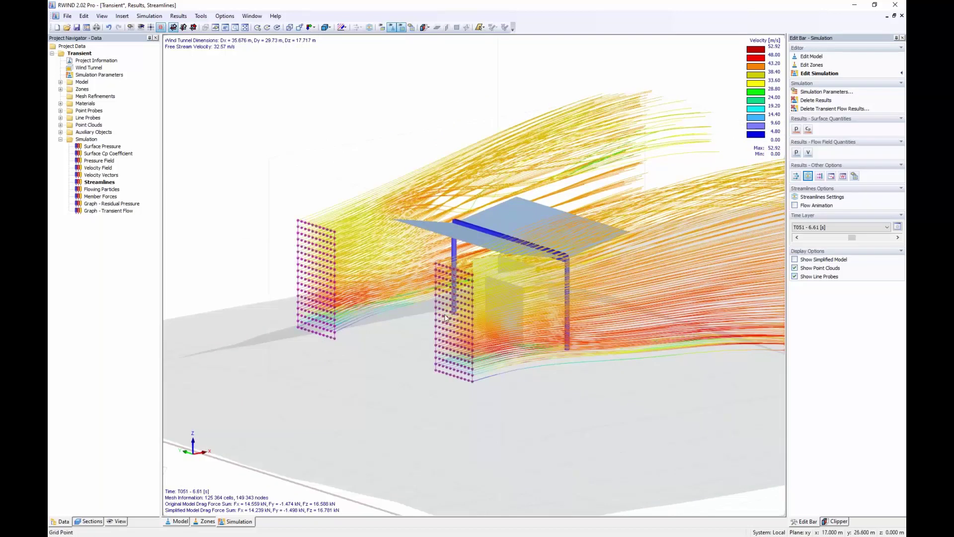
pyautogui.keyDown('ctrl'); pyautogui.moveTo(619, 284); pyautogui.dragTo(491, 397, button='middle'); pyautogui.keyUp('ctrl')
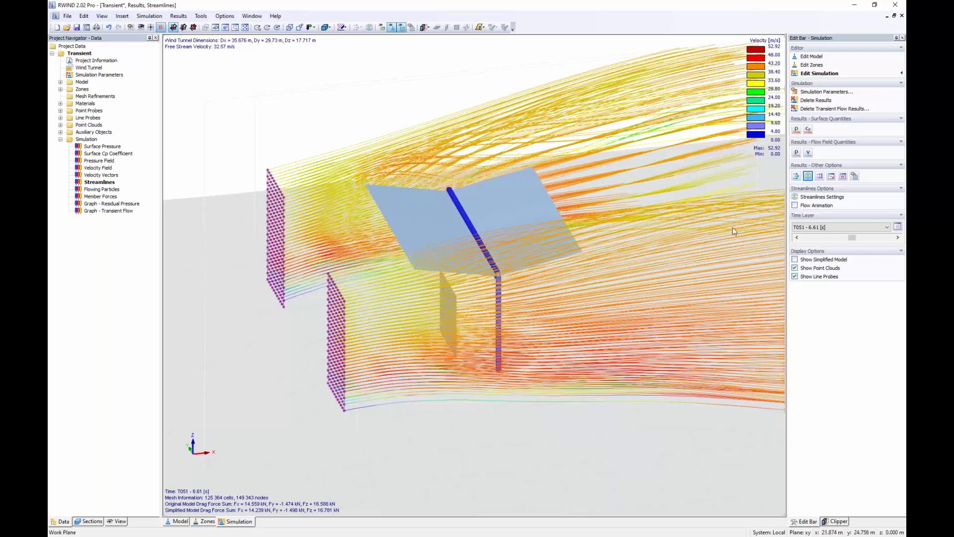
pyautogui.click(794, 205)
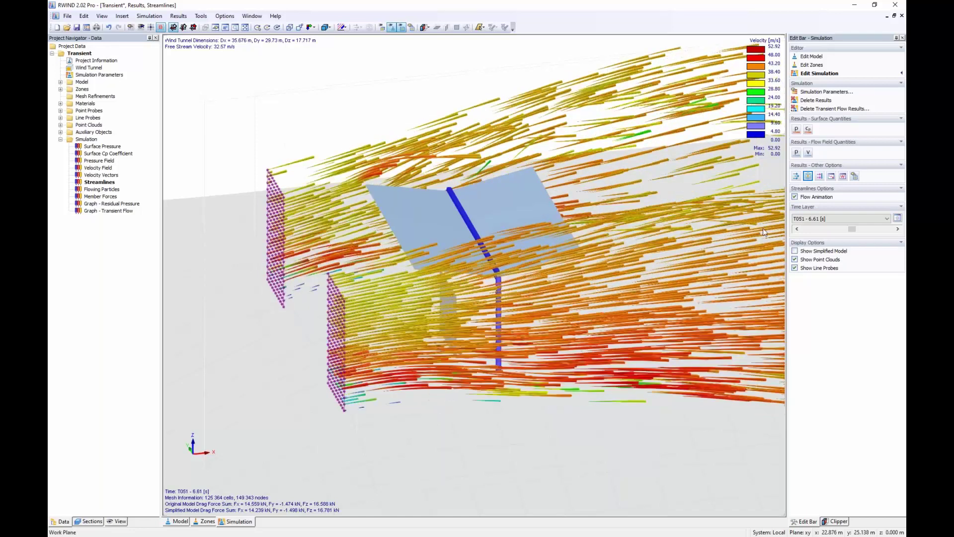
pyautogui.click(794, 196)
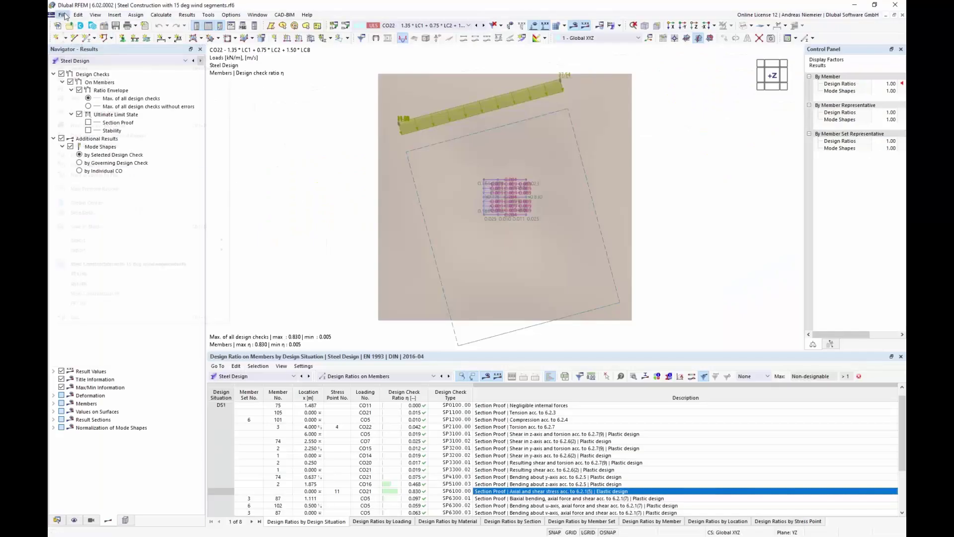
# Switch to RFEM, show the available file export formats, and leave without exporting
pyautogui.click(62, 15)
pyautogui.moveTo(103, 240)
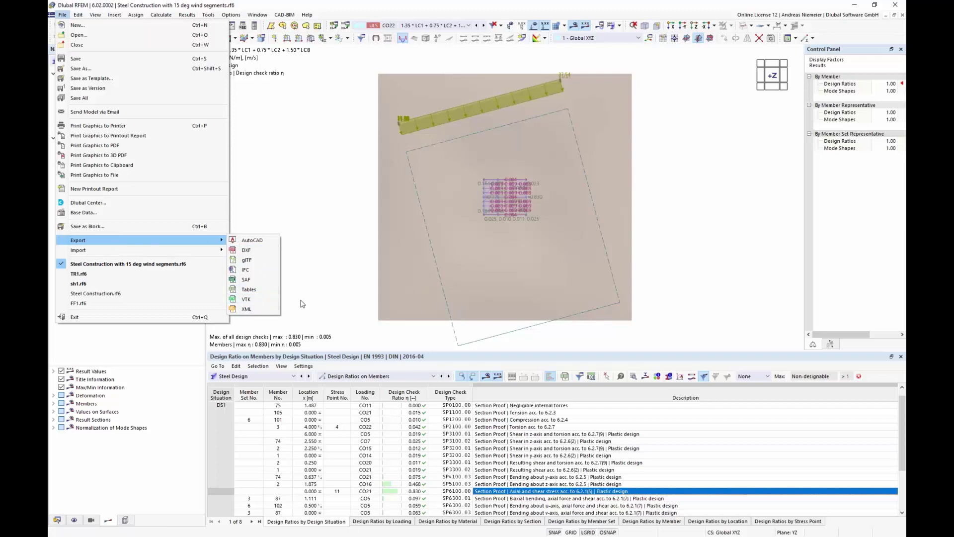
pyautogui.click(330, 298)
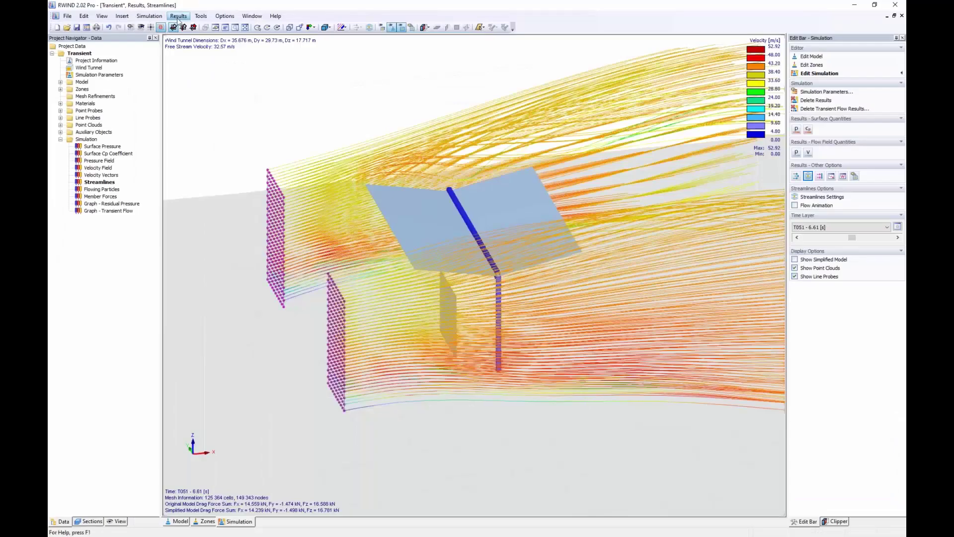
# In RWIND, show the available result export options without exporting anything
pyautogui.click(178, 18)
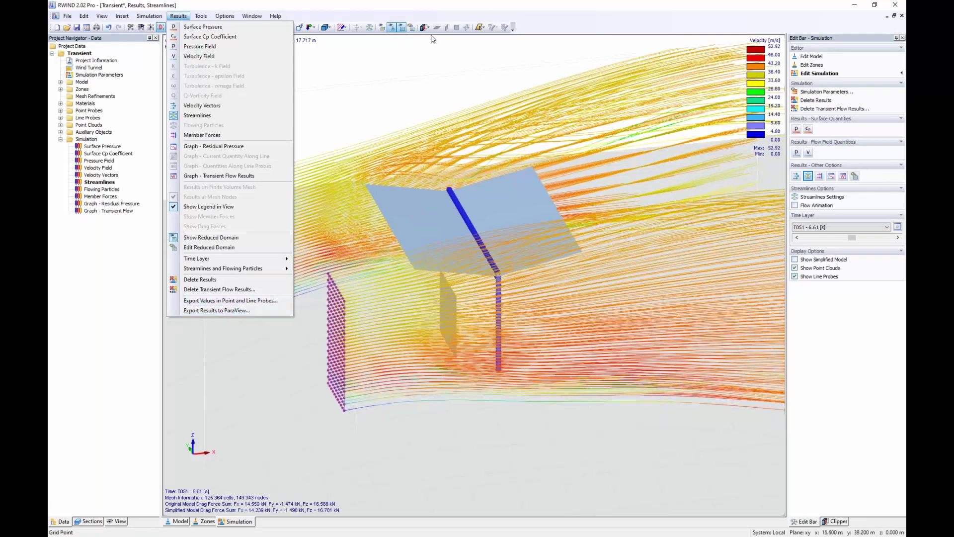
pyautogui.click(411, 48)
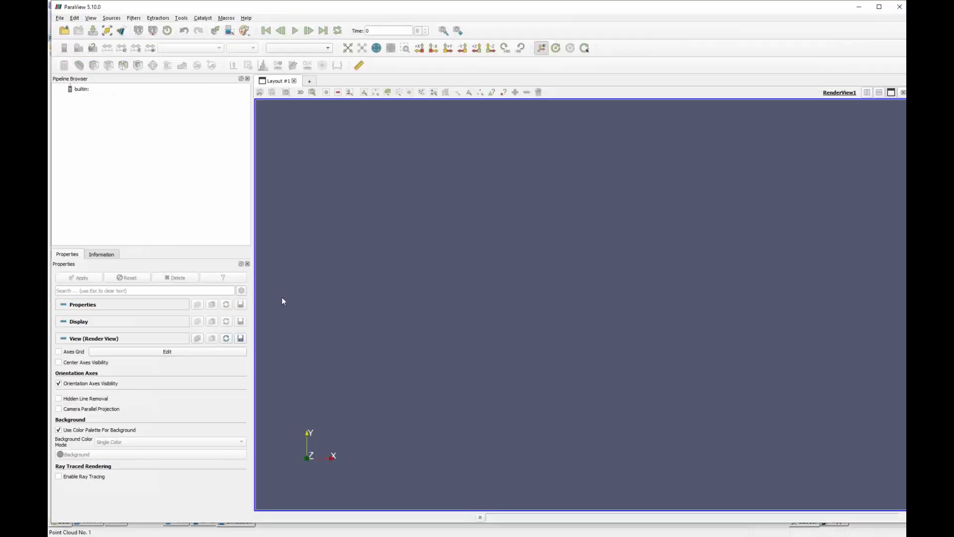
# Switch to ParaView and open Transient v3.pvd from the Rwind2 Webinar folder
pyautogui.click(610, 373)
pyautogui.click(60, 19)
pyautogui.click(74, 27)
pyautogui.click(371, 240)
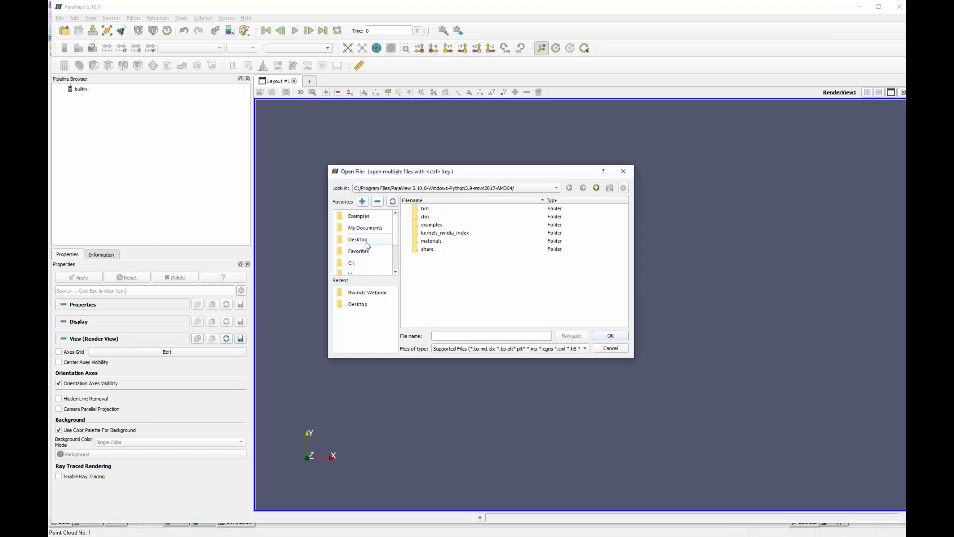
pyautogui.doubleClick(440, 240)
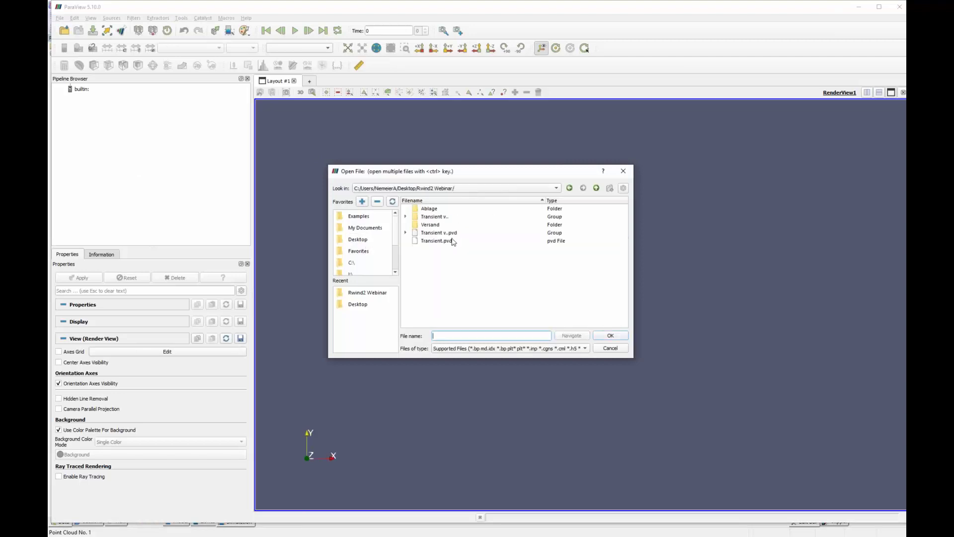
pyautogui.click(406, 232)
pyautogui.click(450, 248)
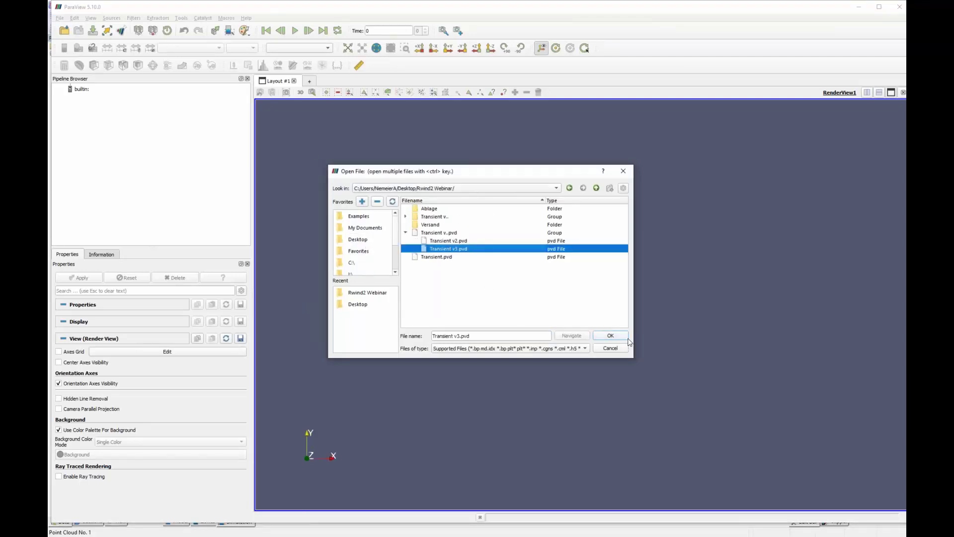
pyautogui.click(610, 336)
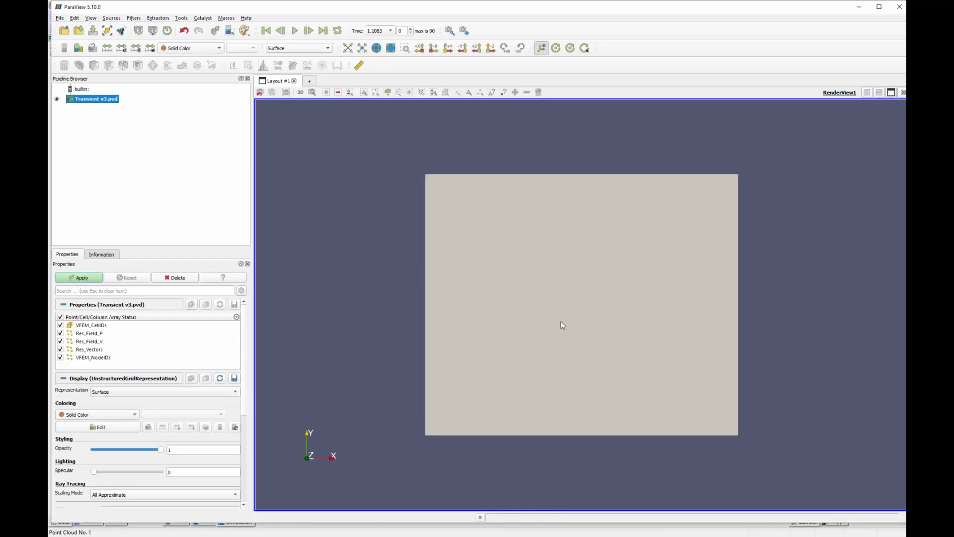
# Examine the loaded wind tunnel volume from several sides and view its available time steps
pyautogui.moveTo(579, 228); pyautogui.dragTo(575, 272)
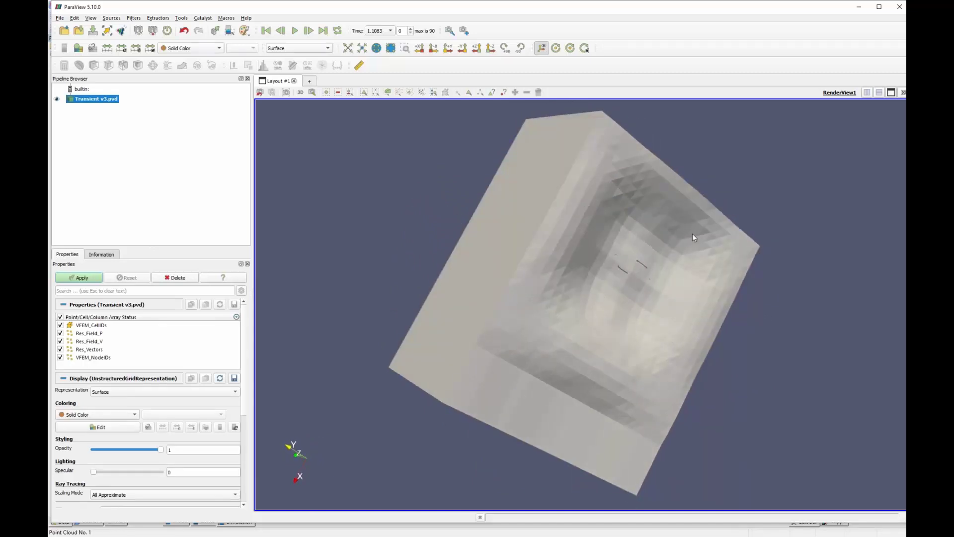
pyautogui.moveTo(693, 237); pyautogui.dragTo(562, 460)
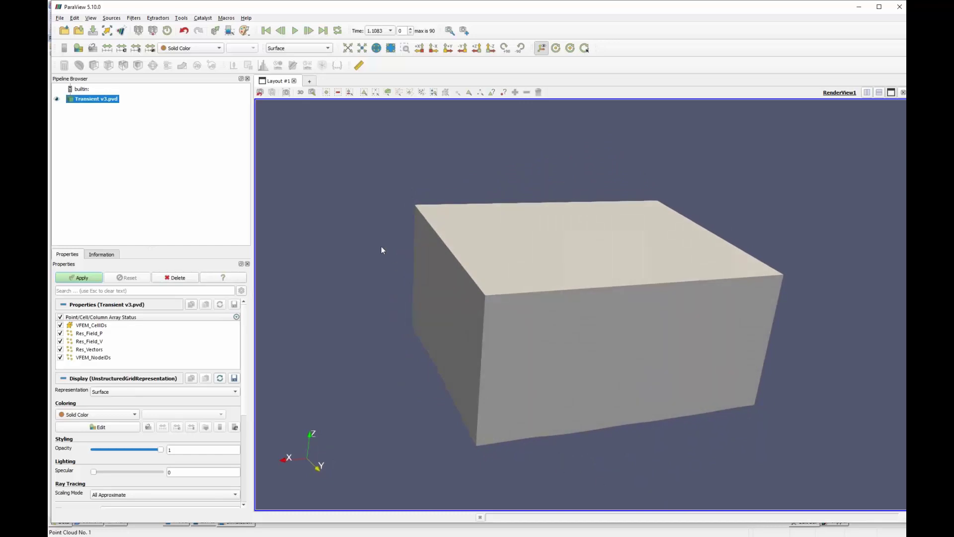
pyautogui.click(382, 30)
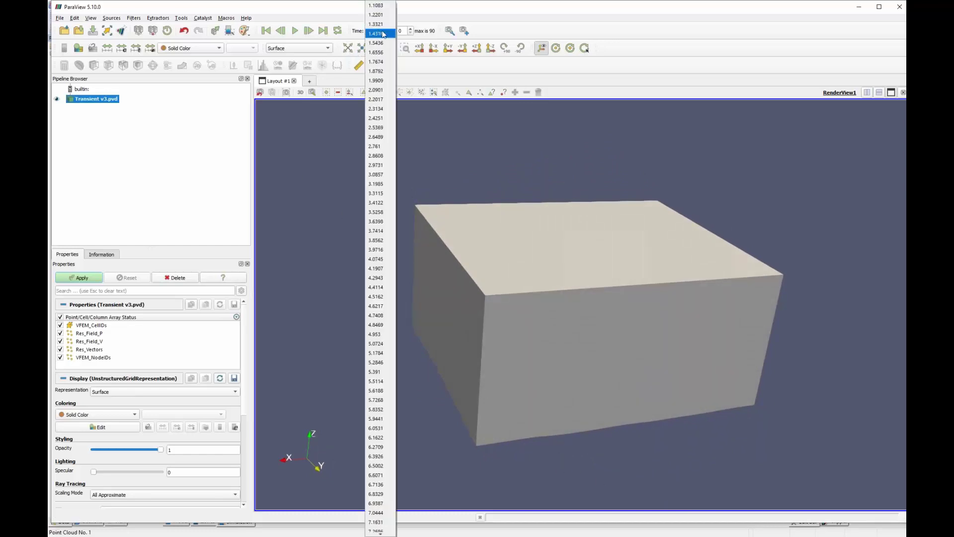
pyautogui.click(463, 21)
# Color the dataset by Res_Field_P and set its representation to Points
pyautogui.click(202, 48)
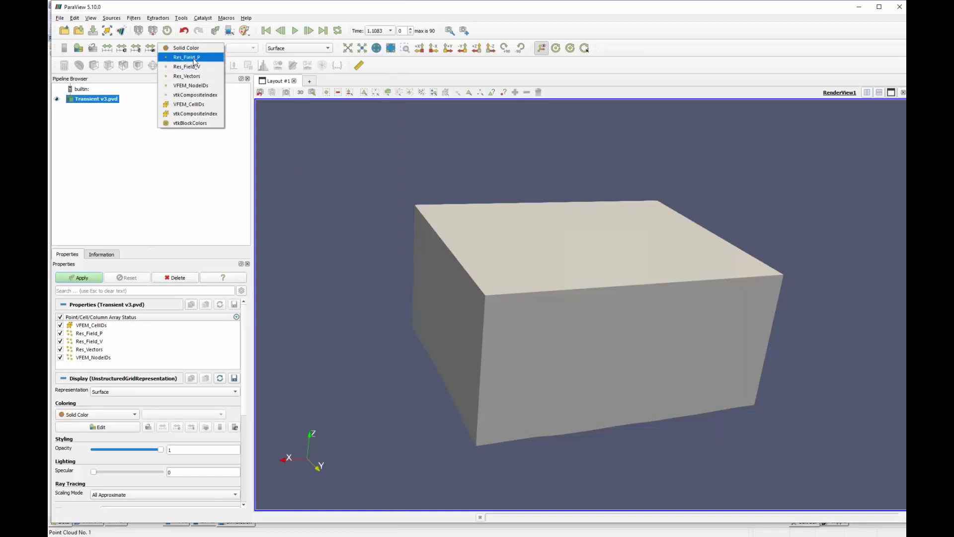
pyautogui.click(194, 58)
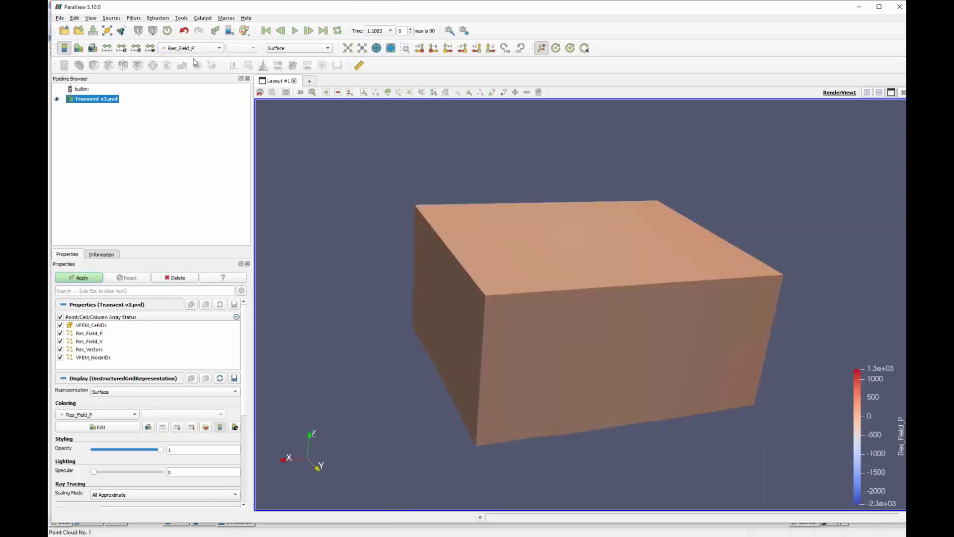
pyautogui.click(285, 49)
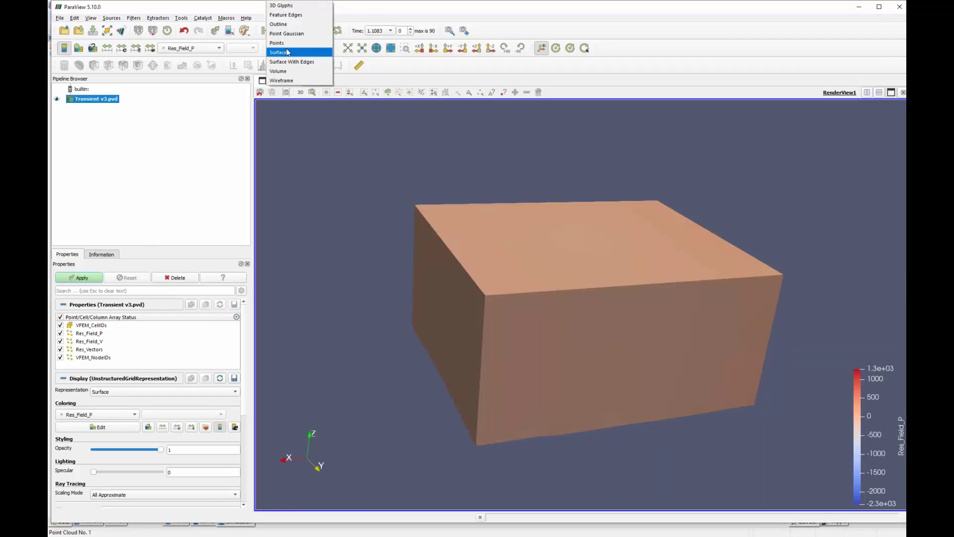
pyautogui.click(287, 44)
pyautogui.click(286, 50)
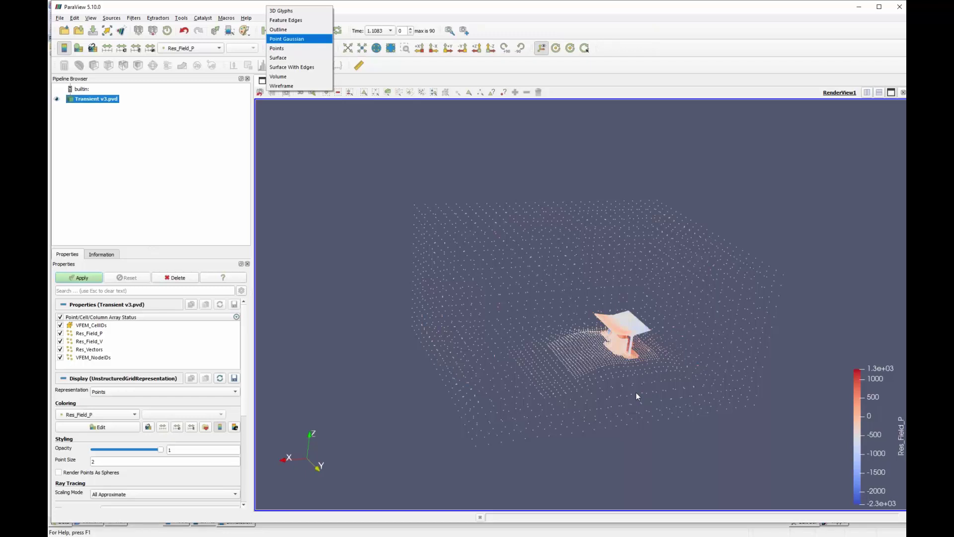
pyautogui.click(716, 50)
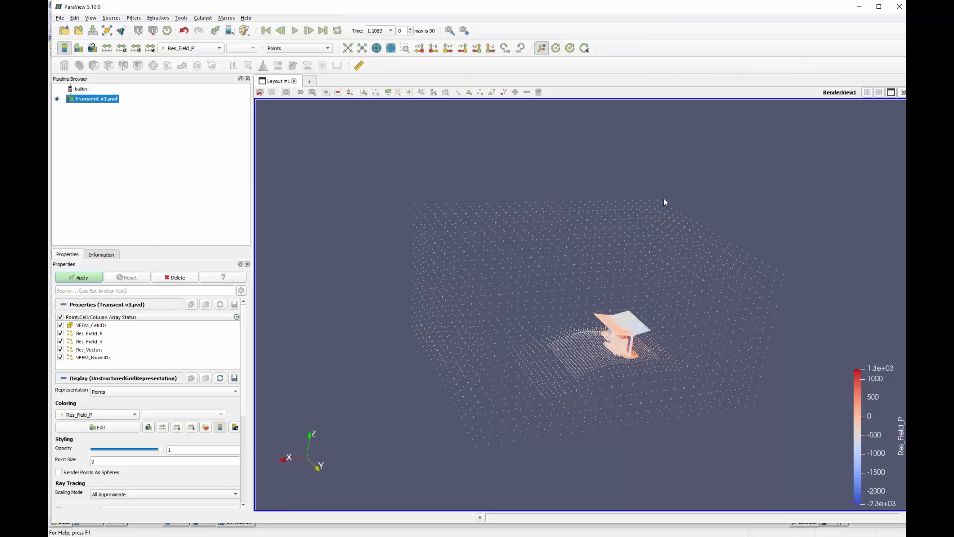
# Add a second layout with a SpreadSheet View showing the point data of Transient v3.pvd, then start another layout
pyautogui.click(309, 81)
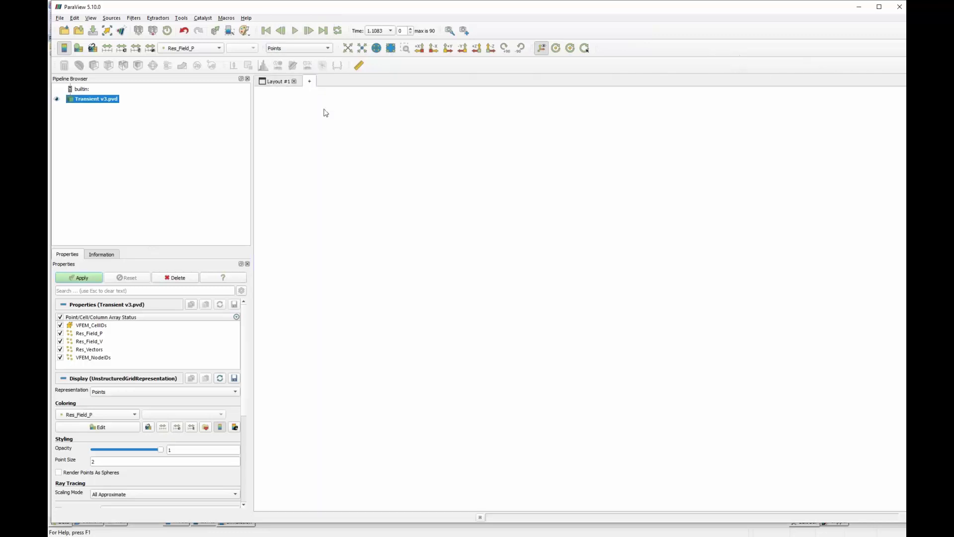
pyautogui.click(598, 391)
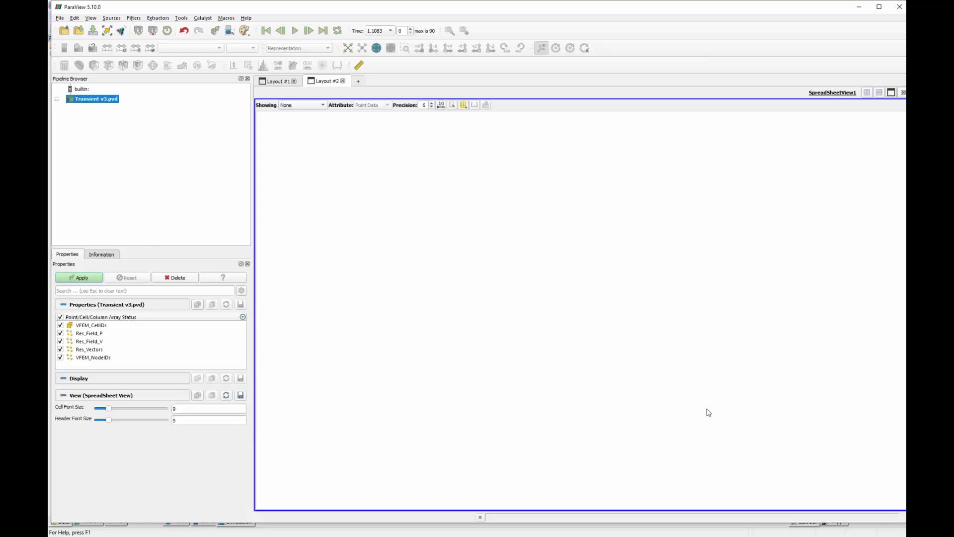
pyautogui.click(308, 107)
pyautogui.click(308, 111)
pyautogui.scroll(3, 591, 211)
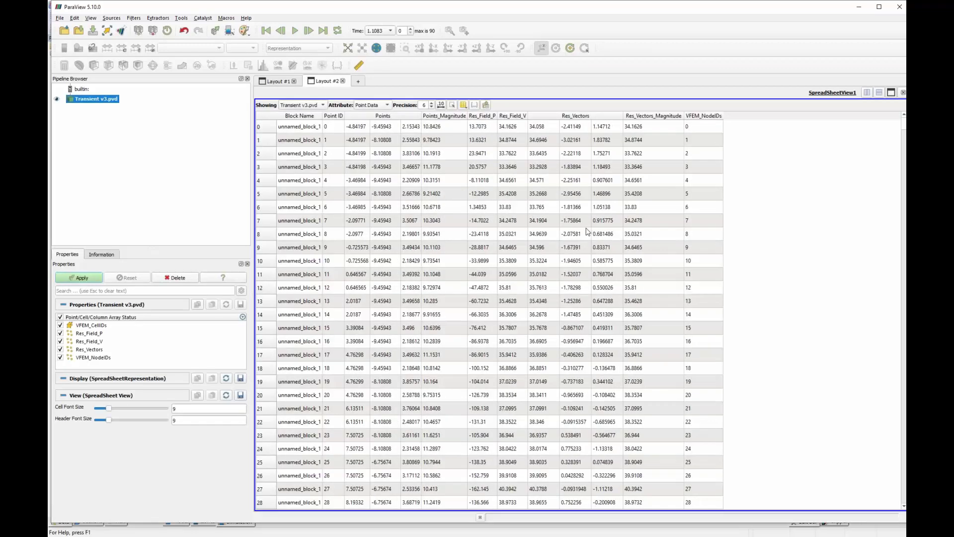
pyautogui.click(358, 81)
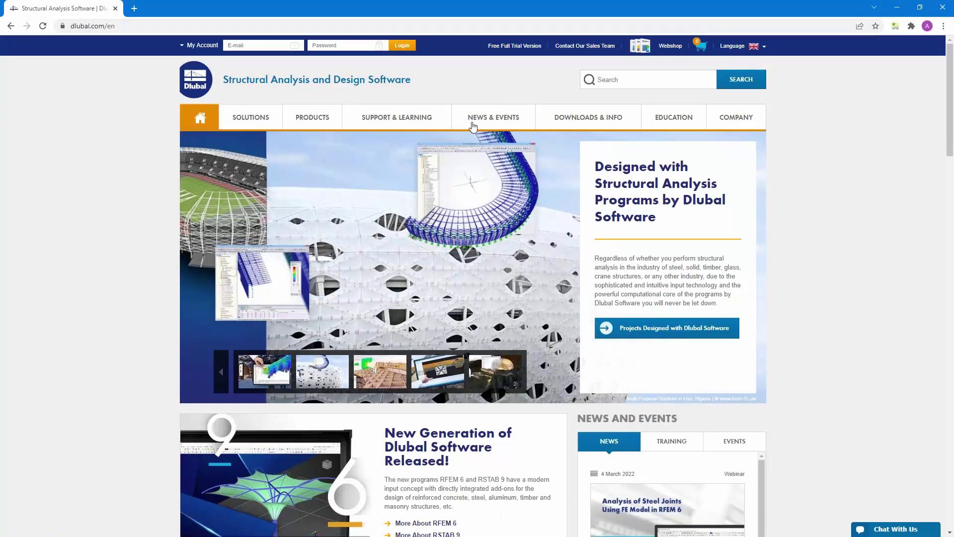
# Switch to the Dlubal website in the browser, open the Free Full Trial Version page and look through the program downloads
pyautogui.click(514, 45)
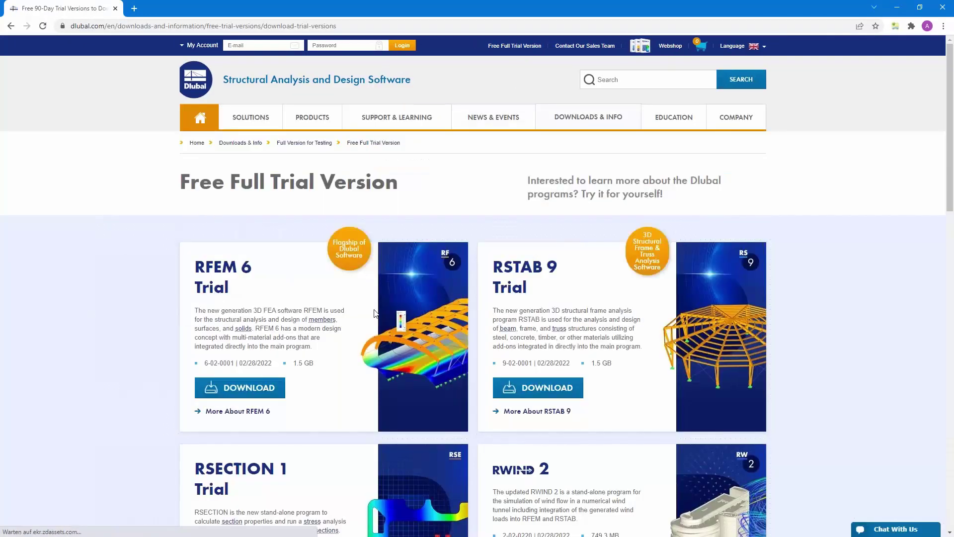
pyautogui.scroll(-4, 354, 387)
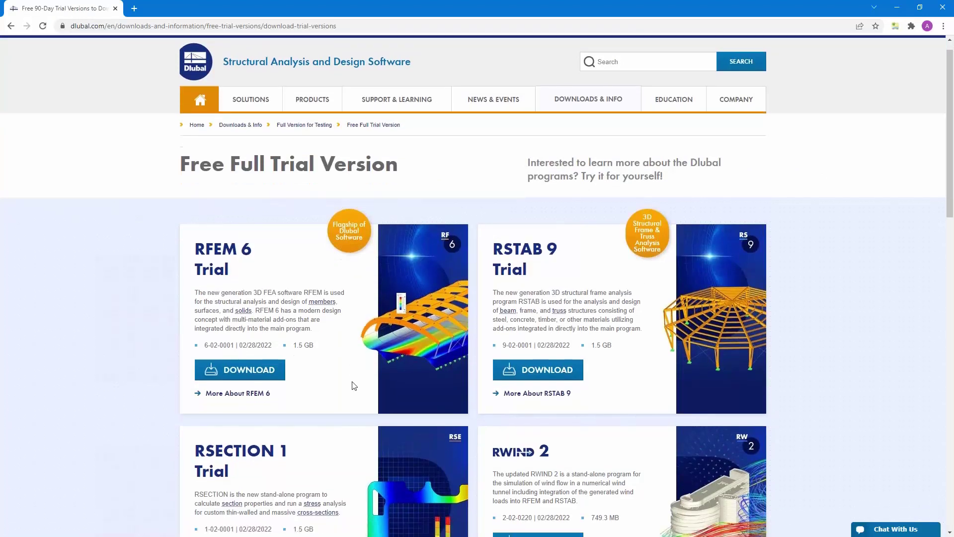
pyautogui.scroll(2, 547, 311)
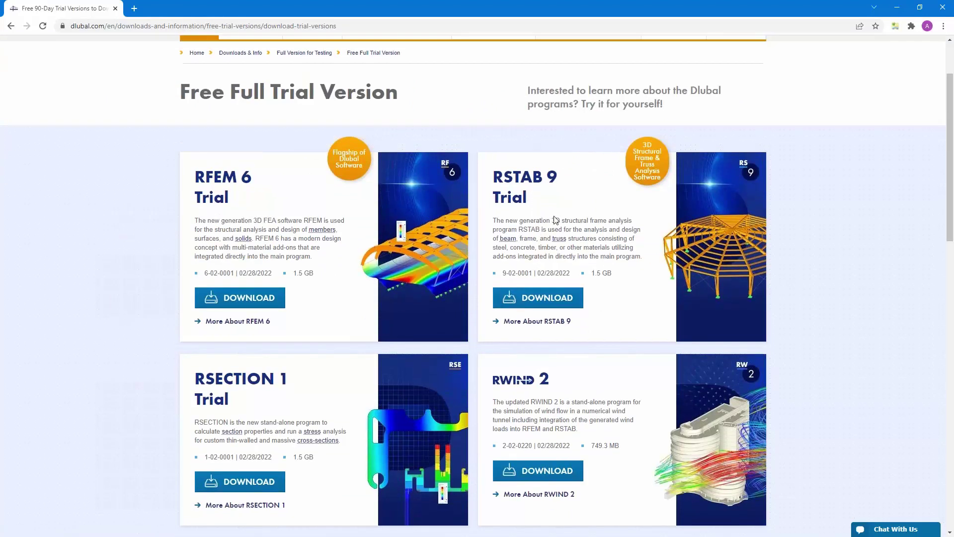
pyautogui.scroll(1, 398, 223)
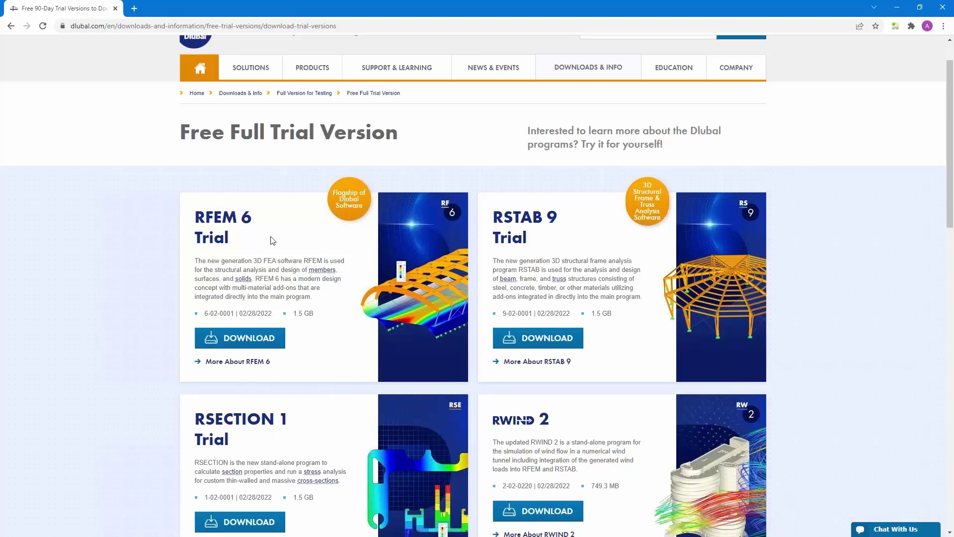
pyautogui.scroll(1, 272, 240)
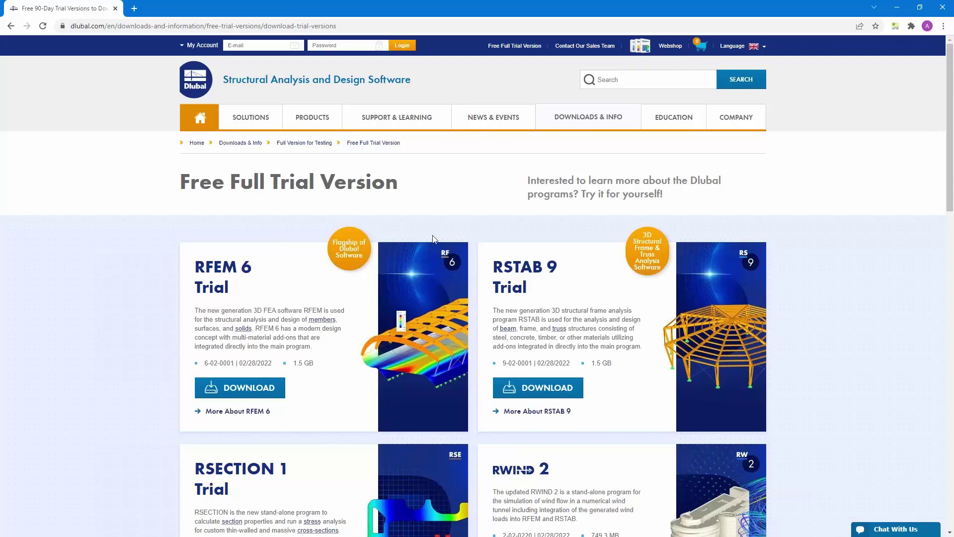
# Go to the Webinars overview and open the webinar "Wind Load Generation Based on CFD in RWIND 2"
pyautogui.moveTo(493, 117)
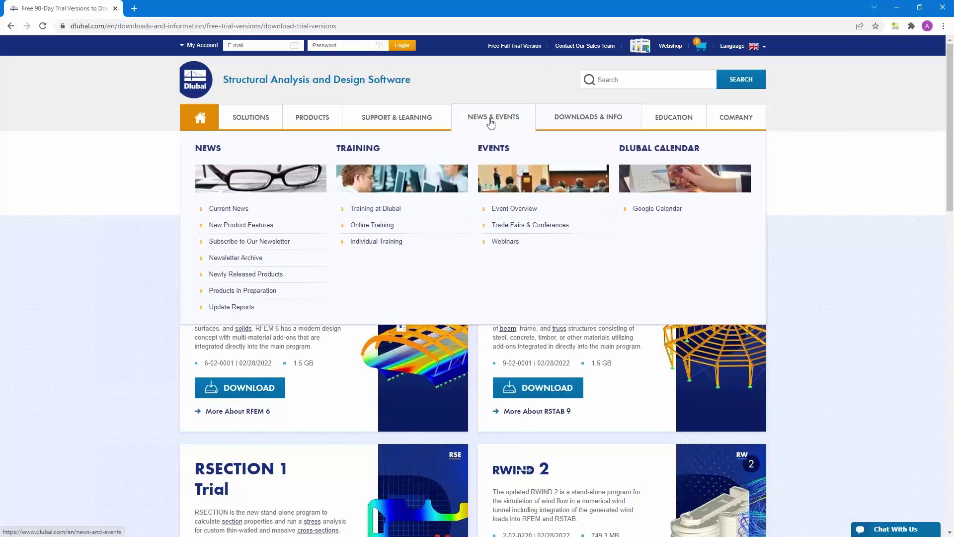
pyautogui.click(506, 243)
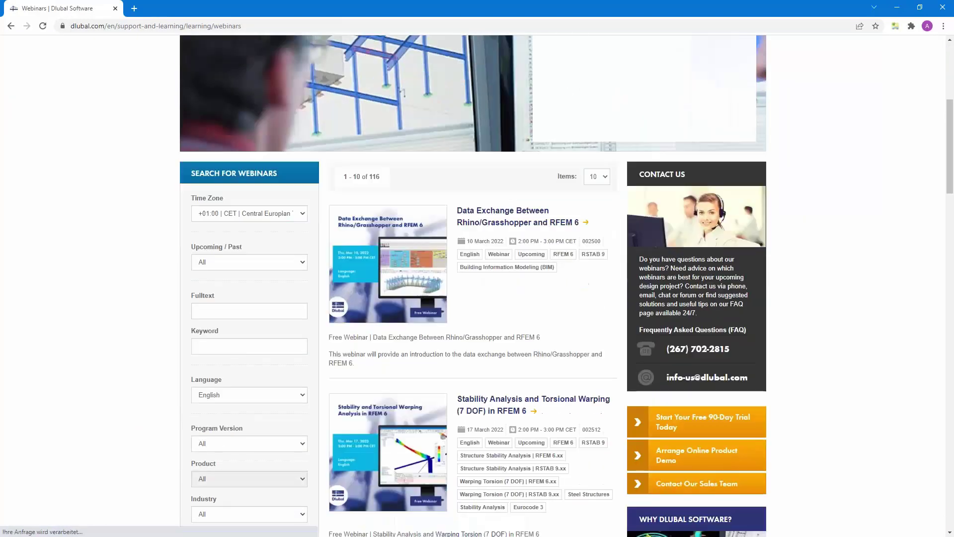
pyautogui.scroll(-4, 520, 270)
pyautogui.scroll(3, 521, 270)
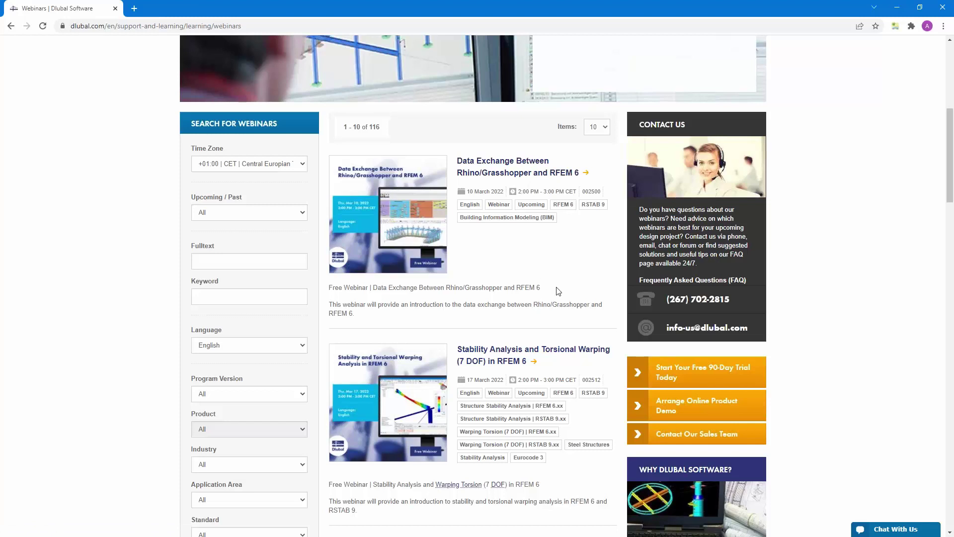
pyautogui.scroll(-2, 556, 290)
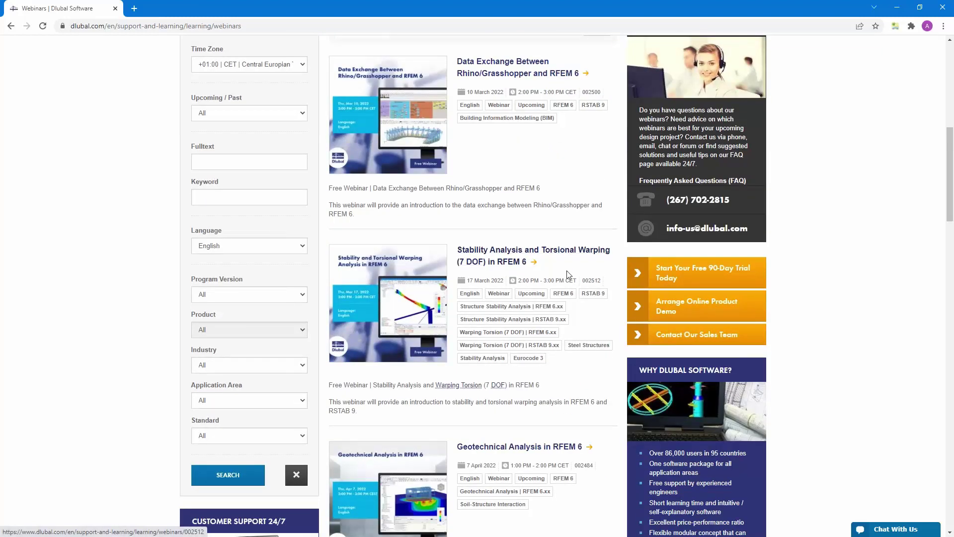
pyautogui.scroll(-4, 566, 270)
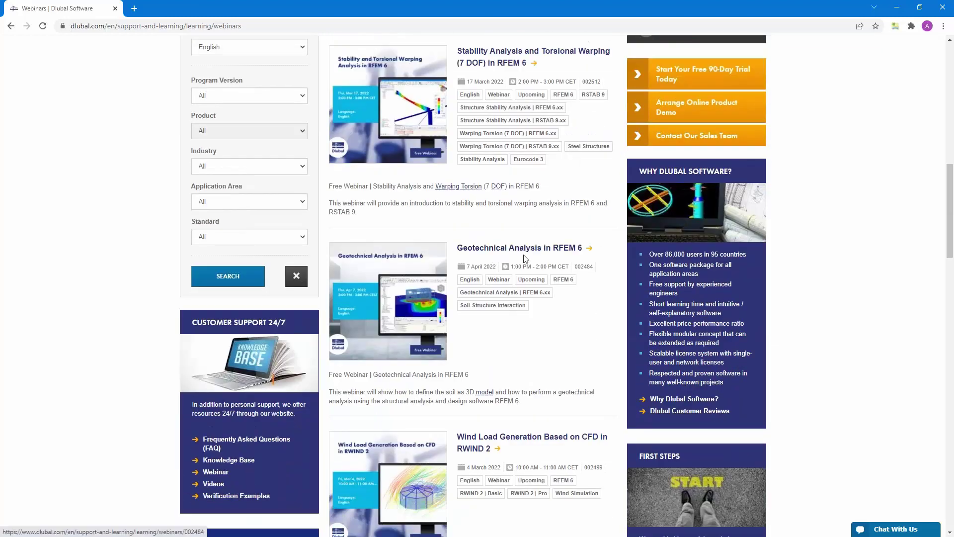
pyautogui.scroll(-3, 469, 263)
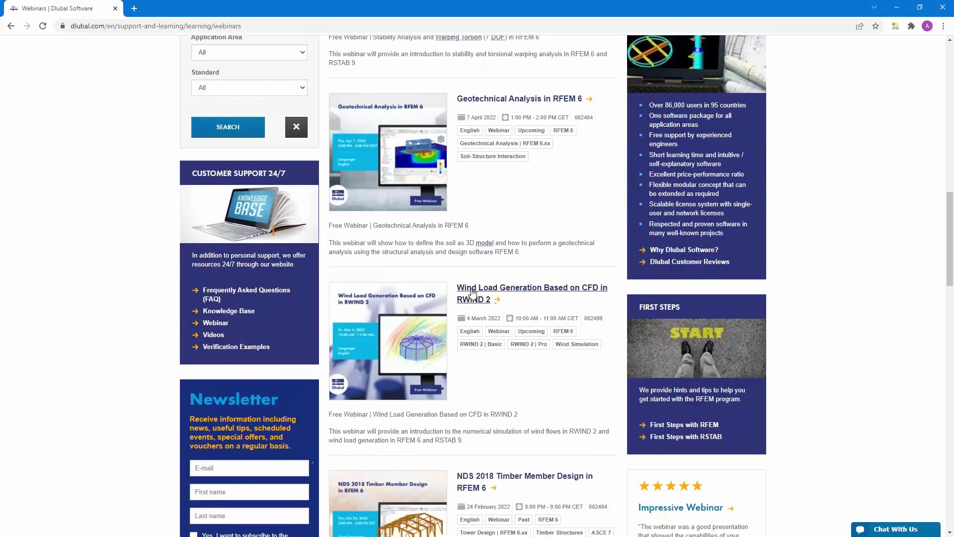
pyautogui.click(483, 292)
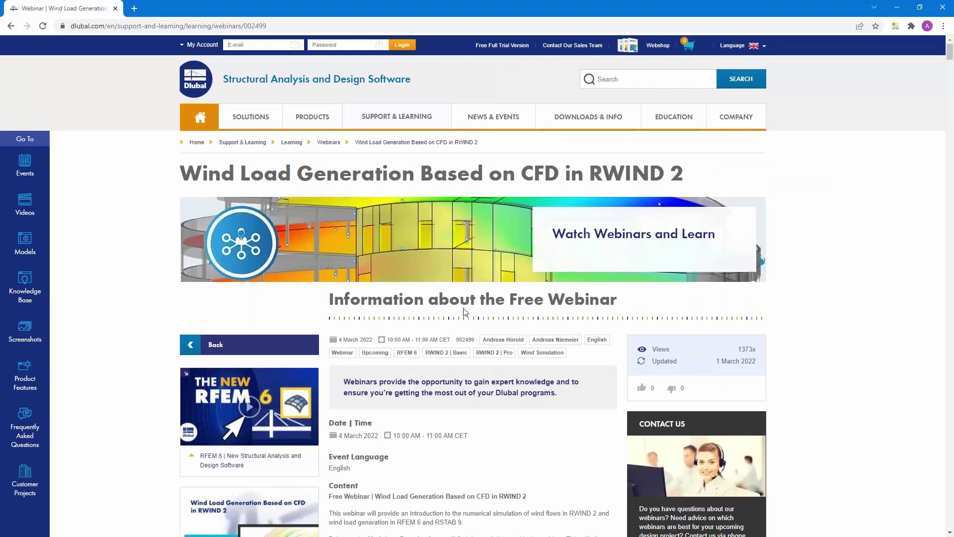
# Look through the webinar page's content, time schedule, videos and Models to Download, and return to its beginning
pyautogui.scroll(-2, 465, 312)
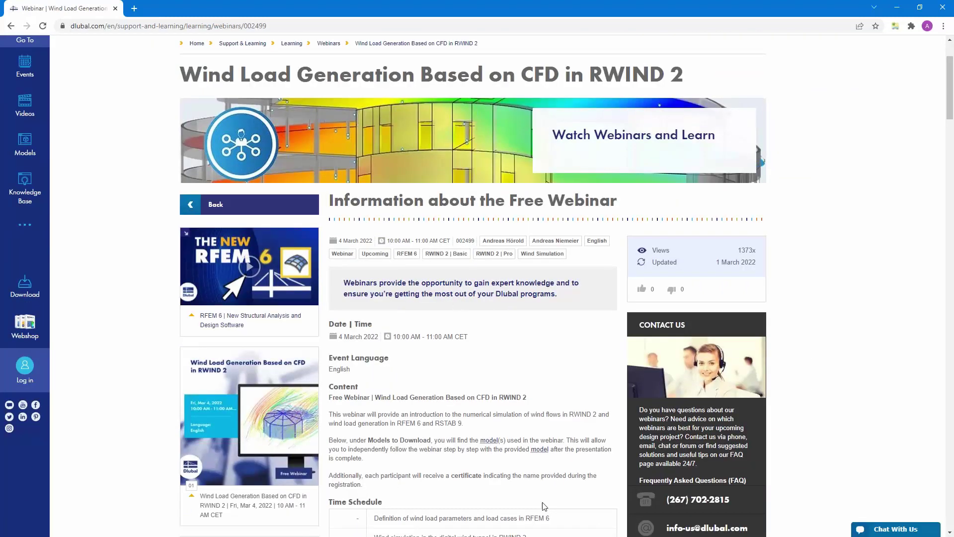
pyautogui.scroll(-5, 452, 395)
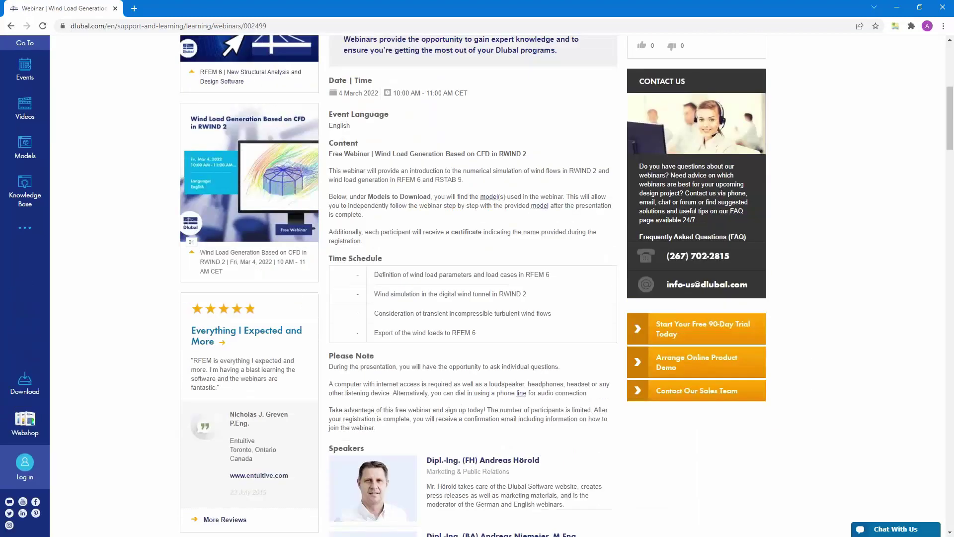
pyautogui.scroll(-15, 799, 403)
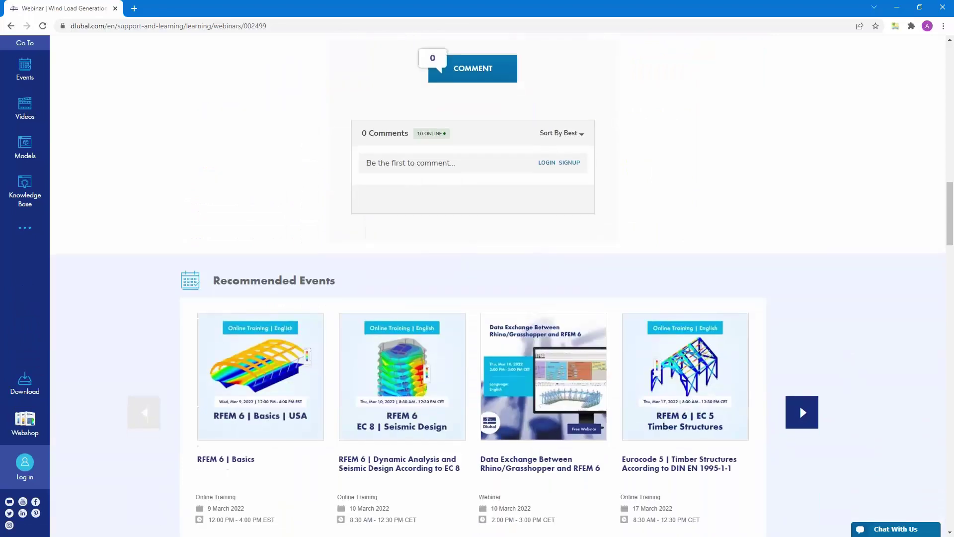
pyautogui.scroll(-8, 798, 403)
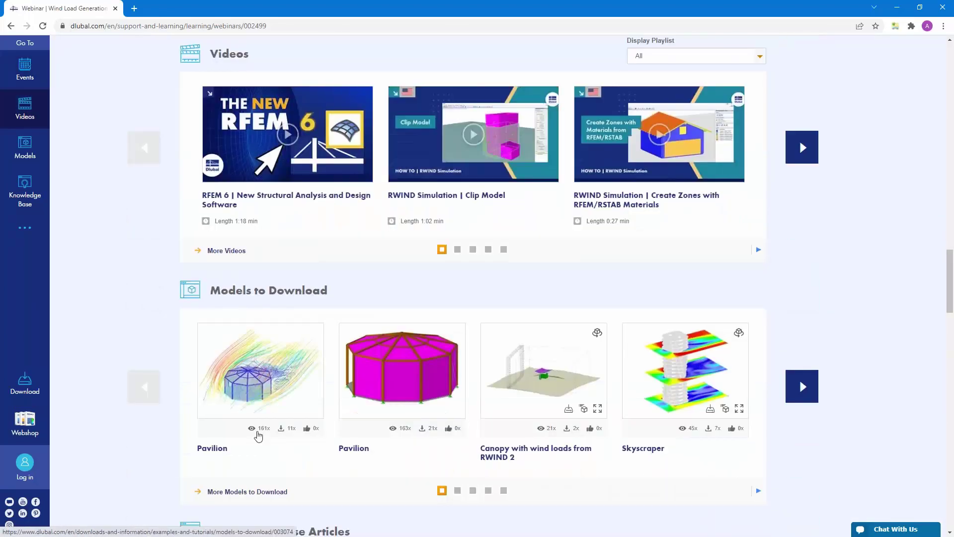
pyautogui.scroll(-2, 251, 432)
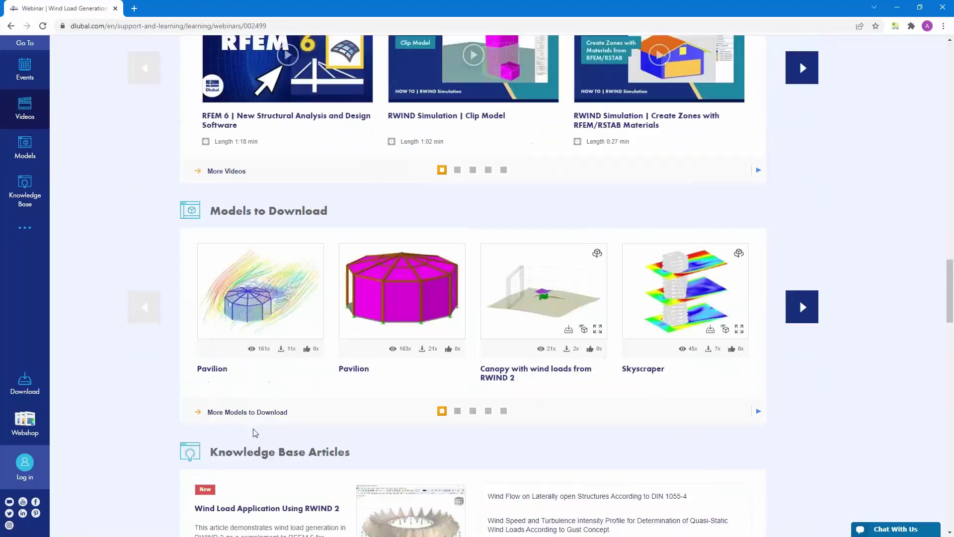
pyautogui.scroll(4, 278, 423)
pyautogui.scroll(-2, 448, 413)
pyautogui.scroll(-2, 448, 413)
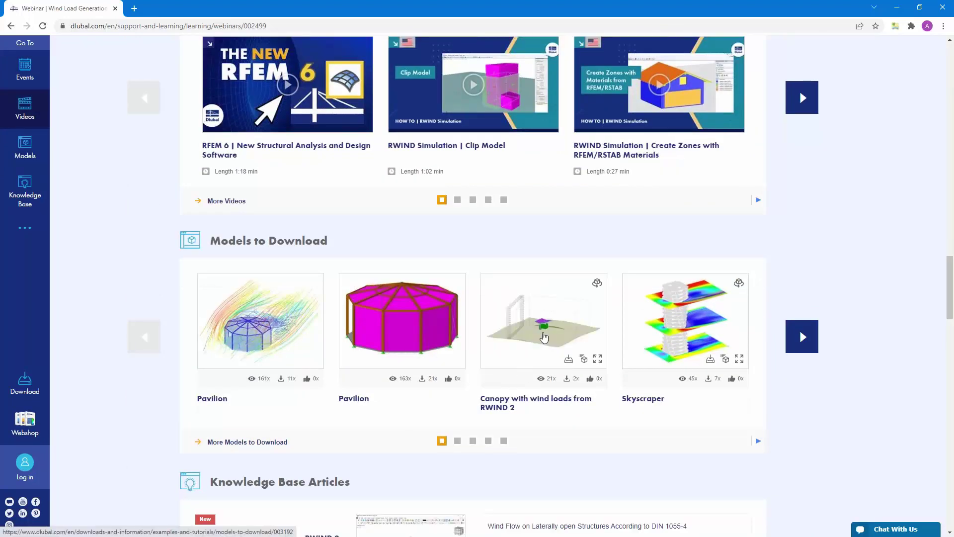
pyautogui.scroll(3, 532, 347)
pyautogui.scroll(20, 533, 330)
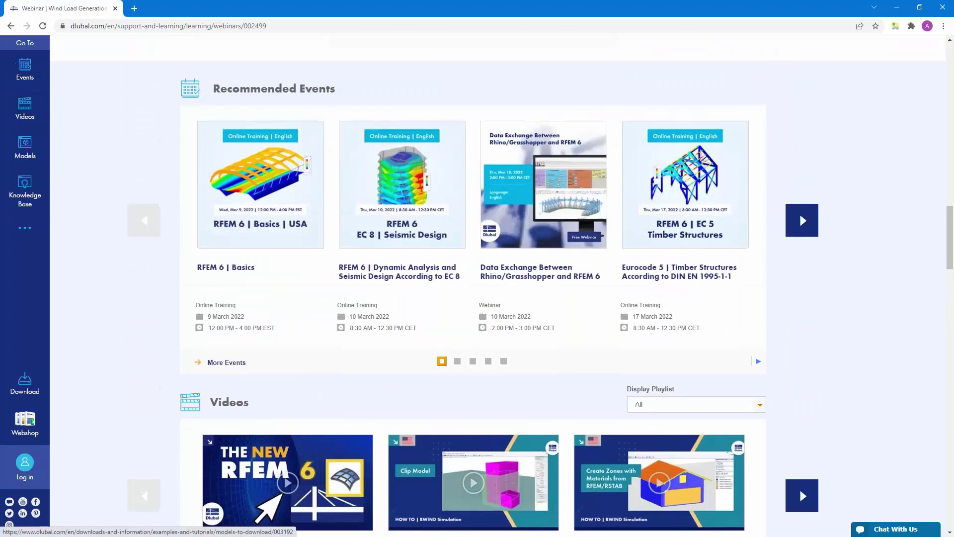
pyautogui.scroll(5, 527, 321)
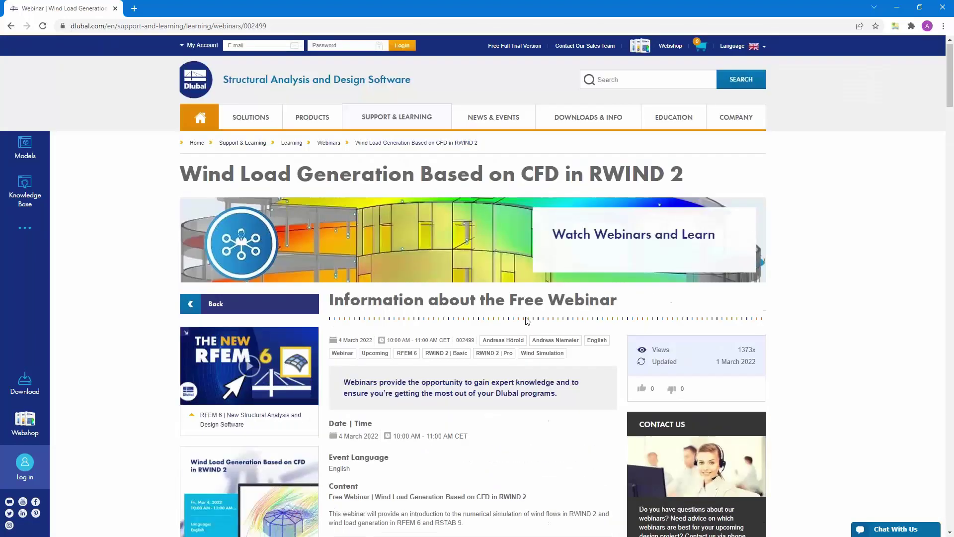